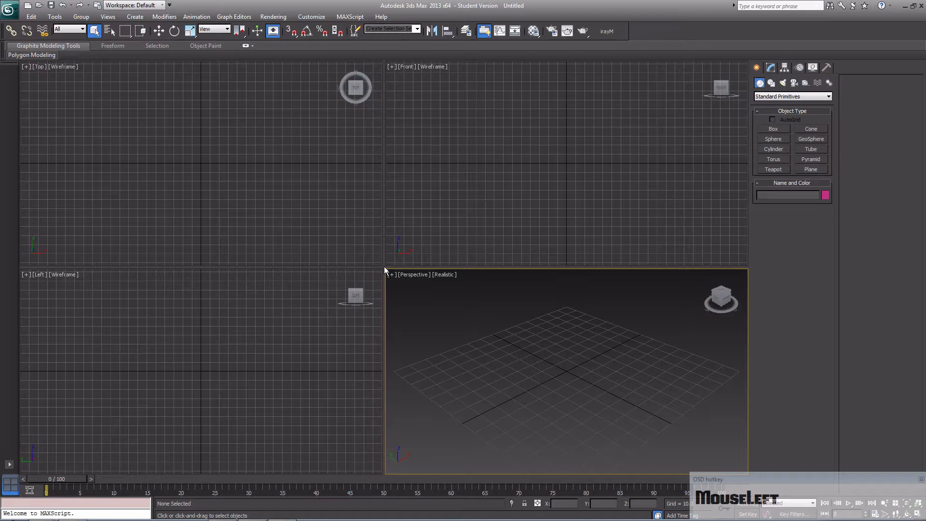
- Resize the viewport layout so the Perspective view takes up most of the workspace
drag(383, 267, 373, 261)
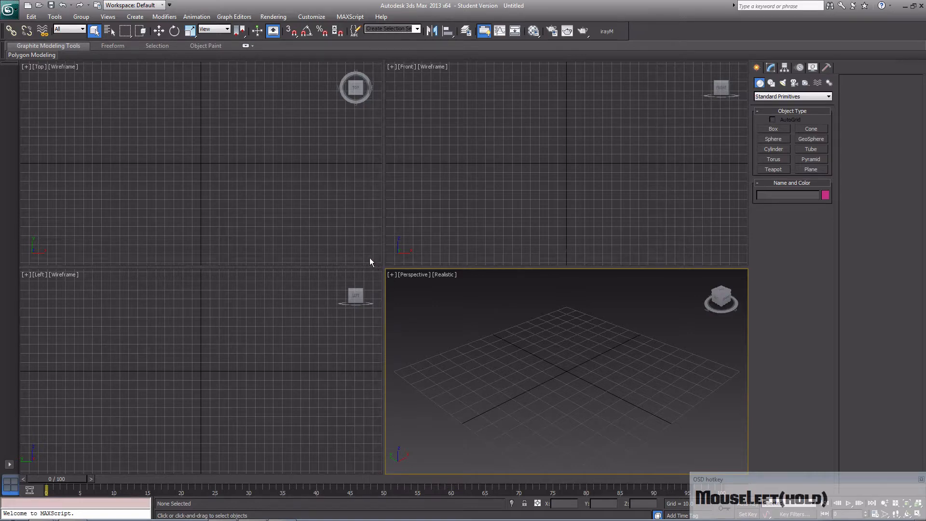
drag(252, 208, 251, 207)
scroll(501, 311, down, 5)
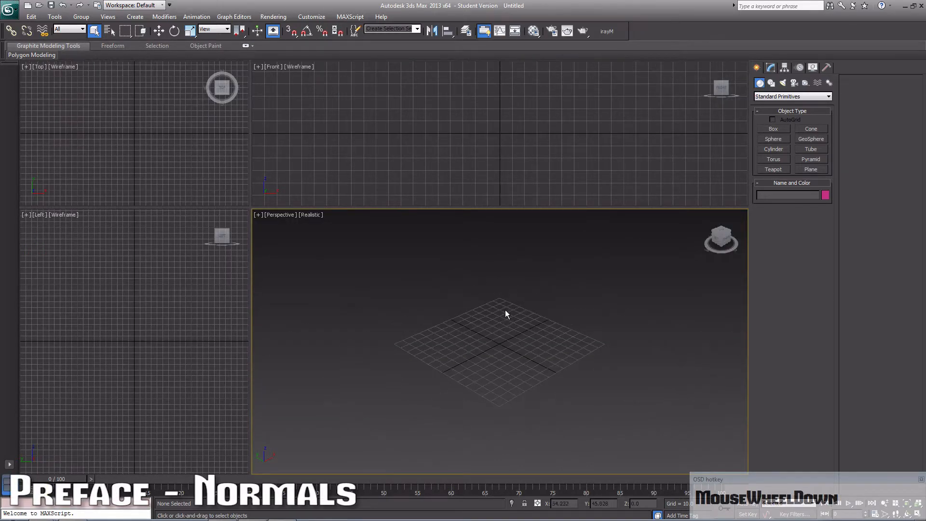
- Create a standard primitive box on the grid, about 145 long, 142 wide and 141 high, in the Perspective view
click(772, 129)
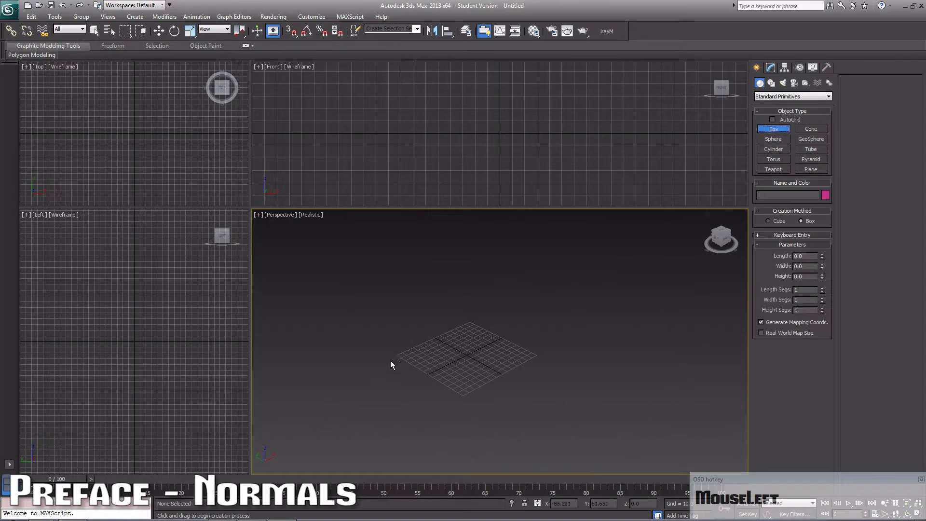
drag(396, 359, 542, 361)
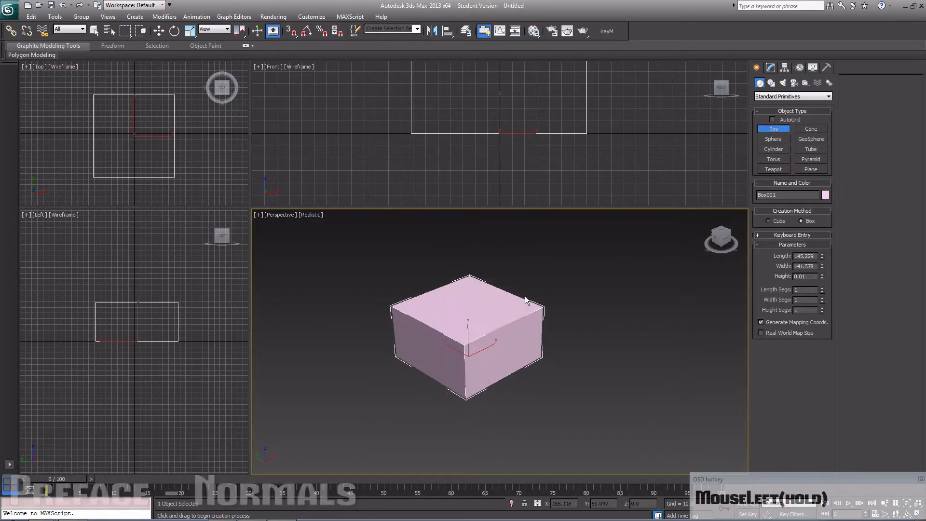
click(531, 261)
scroll(541, 334, up, 3)
middle_drag(543, 333, 590, 323)
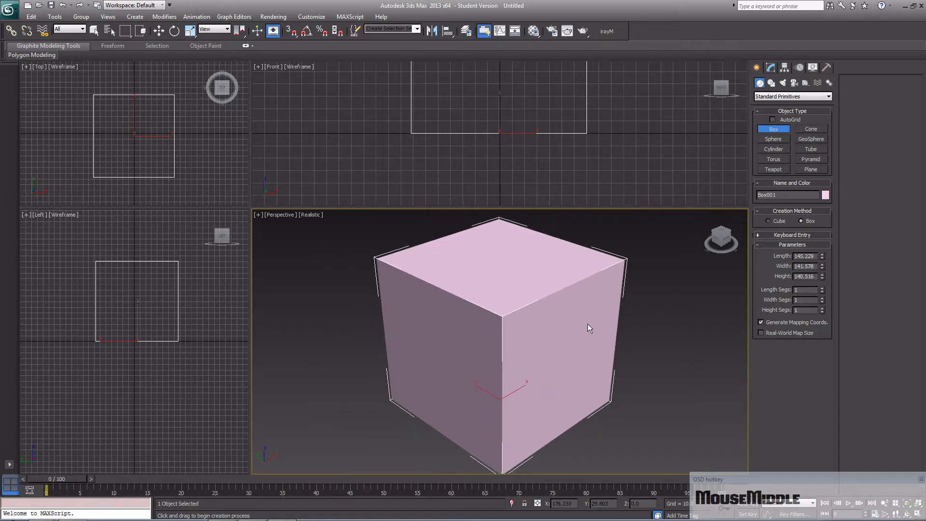
alt+middle_drag(586, 323, 531, 331)
click(536, 308)
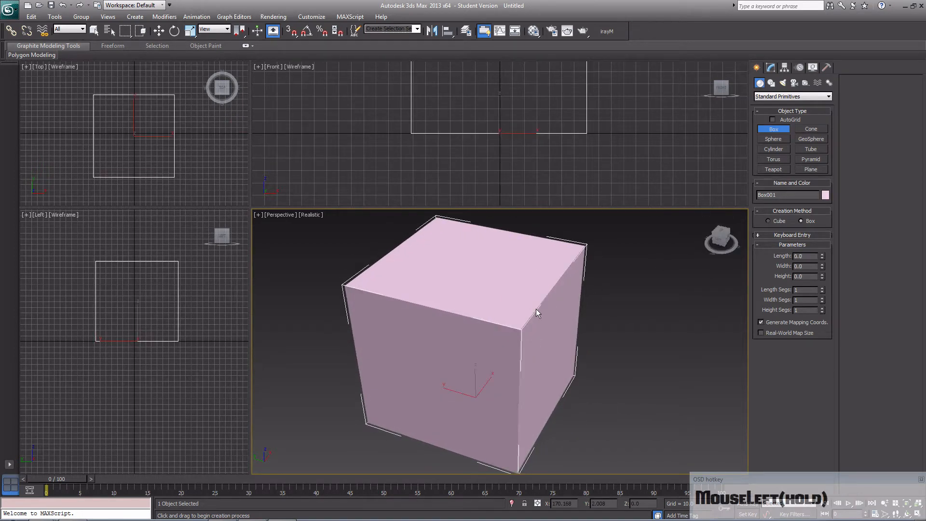
- Change the box's object color to green and leave box creation
click(825, 195)
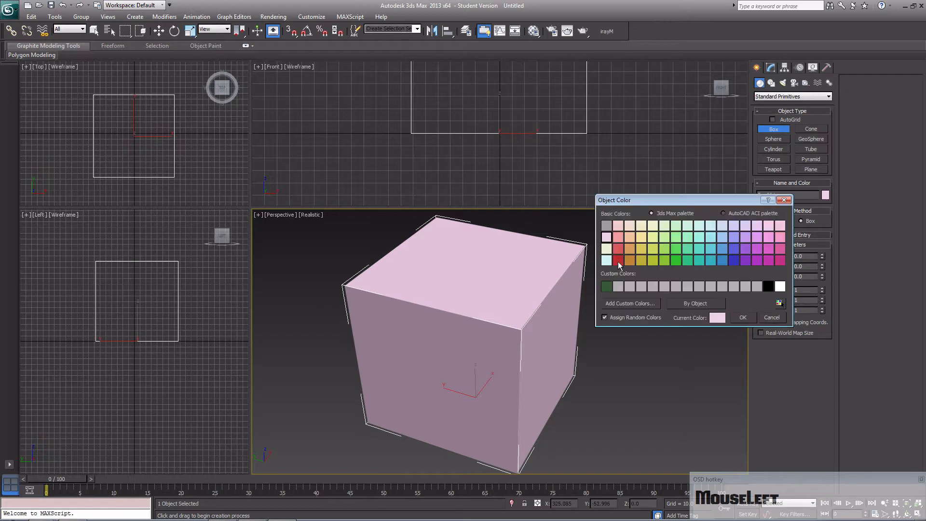
click(677, 259)
click(743, 317)
alt+middle_drag(740, 315, 502, 336)
right_click(502, 336)
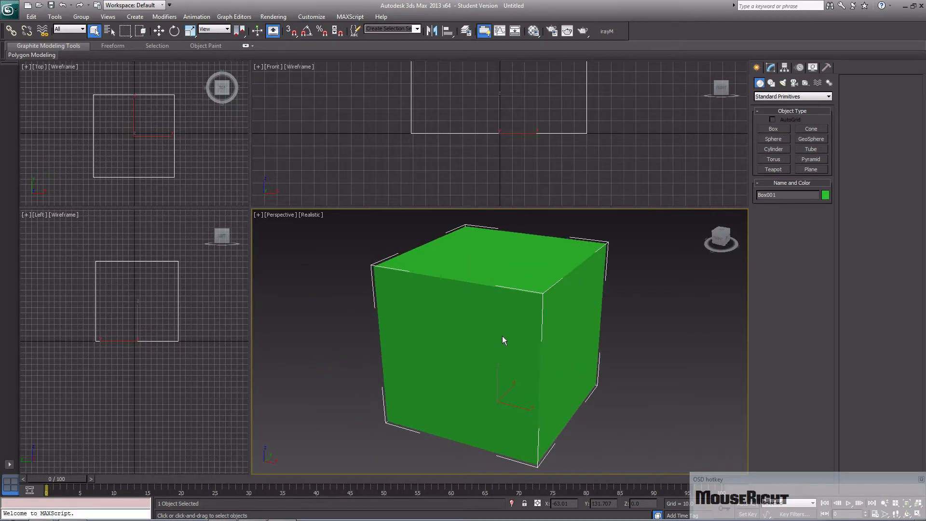
- Convert the green box to an Editable Mesh
right_click(486, 315)
mouse_move(536, 406)
click(608, 403)
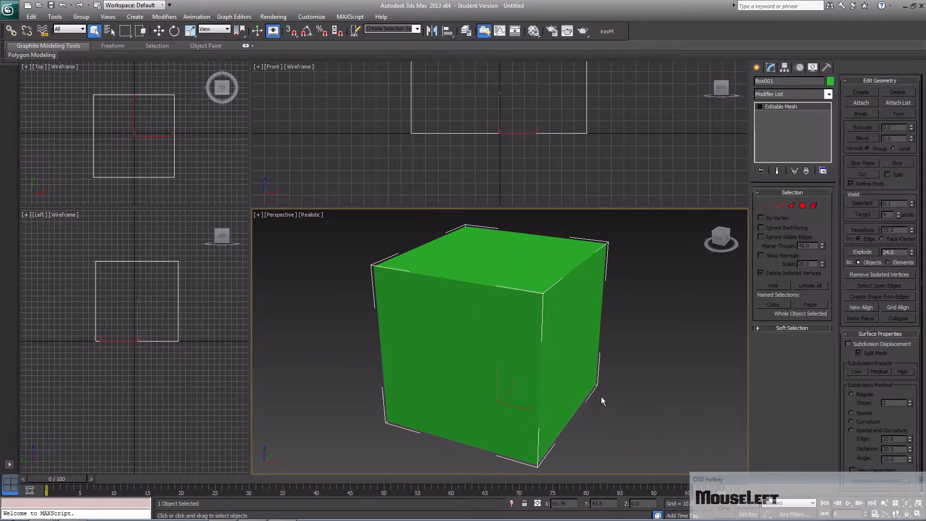
- Select all of the mesh's polygons at Polygon level and flip their normals inward
alt+middle_drag(606, 402, 532, 370)
click(803, 205)
click(512, 372)
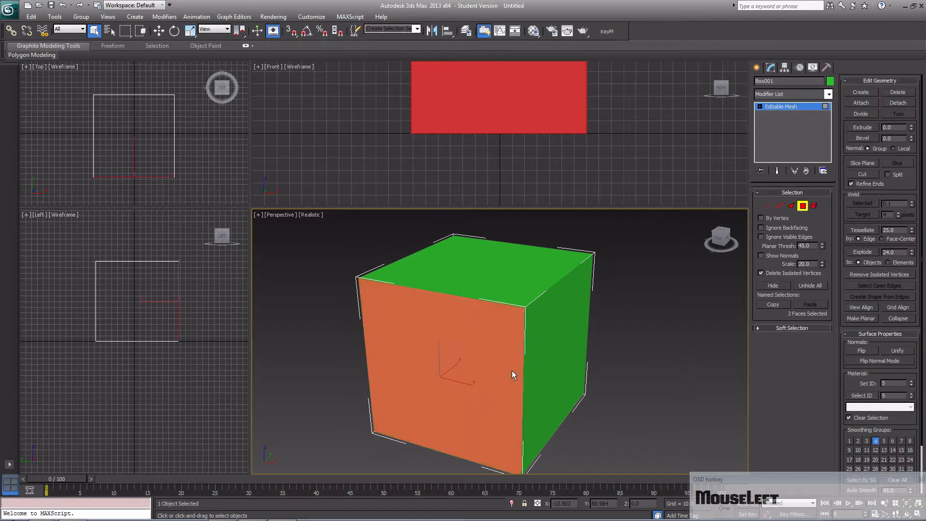
key(ctrl+a)
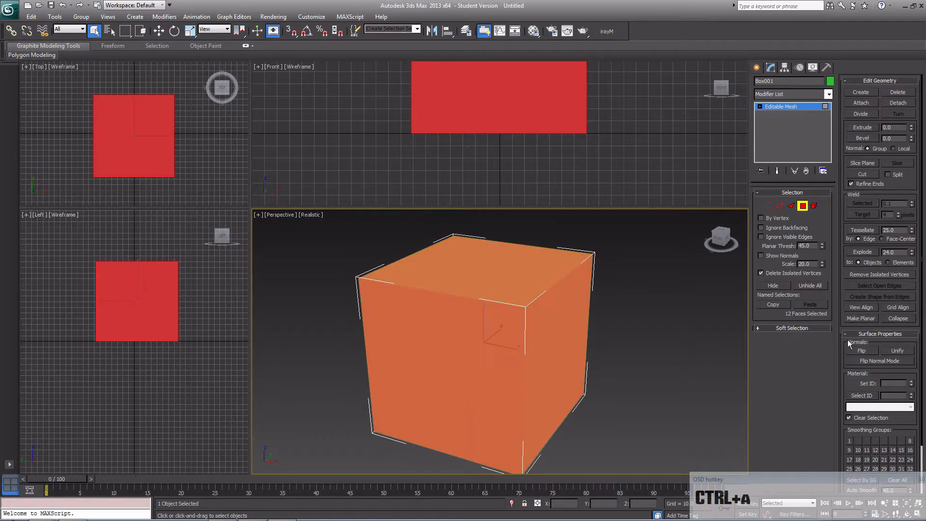
click(861, 351)
- Turn on Backface Cull in the box's object properties and deselect its polygons
right_click(499, 332)
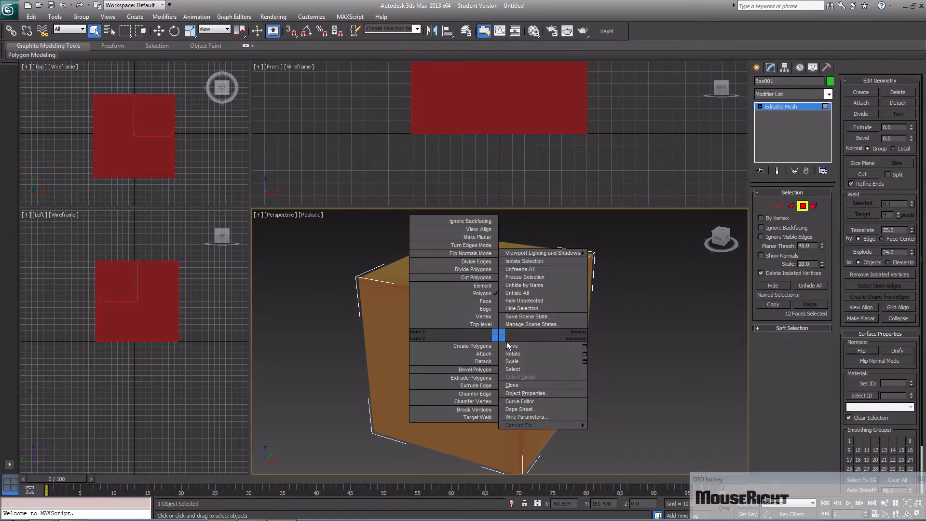
click(540, 392)
click(401, 290)
click(498, 400)
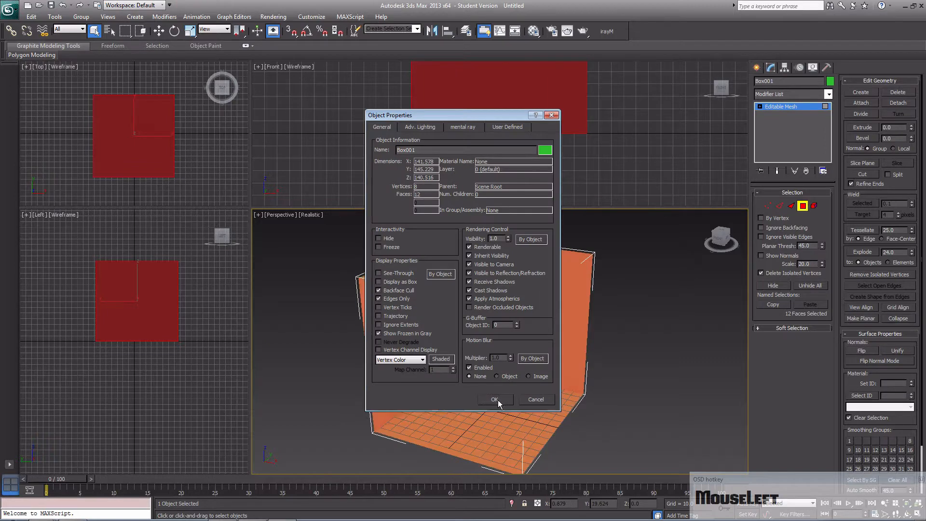
click(617, 370)
mouse_move(566, 363)
middle_down()
mouse_move(569, 334)
mouse_move(609, 340)
mouse_move(604, 352)
mouse_move(471, 343)
mouse_move(540, 352)
mouse_move(618, 341)
mouse_move(664, 346)
mouse_move(484, 334)
mouse_move(437, 322)
mouse_move(421, 307)
mouse_move(482, 339)
mouse_move(598, 352)
mouse_move(546, 381)
mouse_move(562, 363)
mouse_move(583, 362)
middle_up()
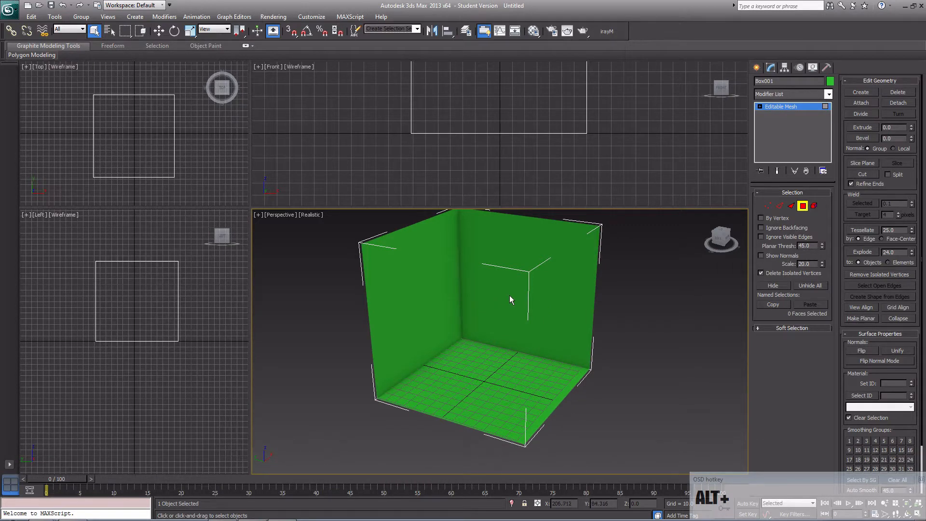
alt+middle_drag(514, 312, 560, 321)
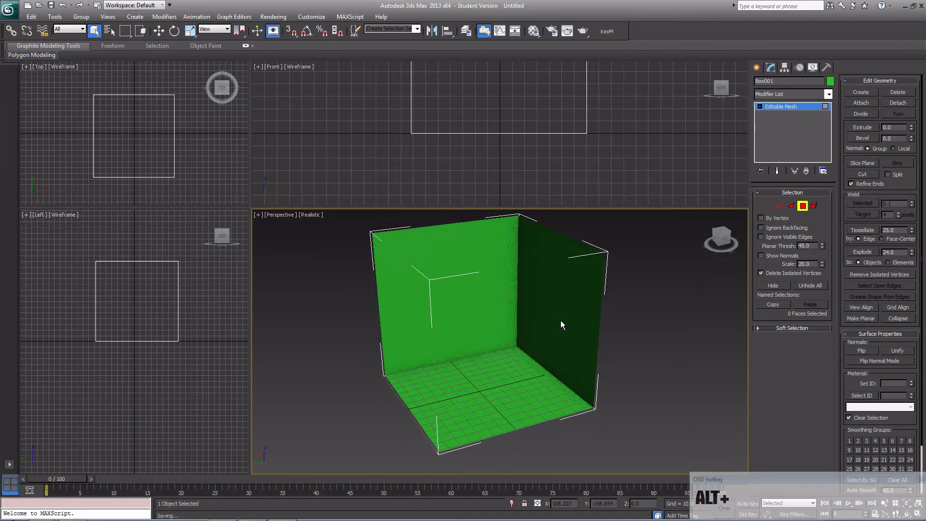
- Enable Ignore Backfacing for polygon selection and flip the normals of a single wall of the box
click(461, 296)
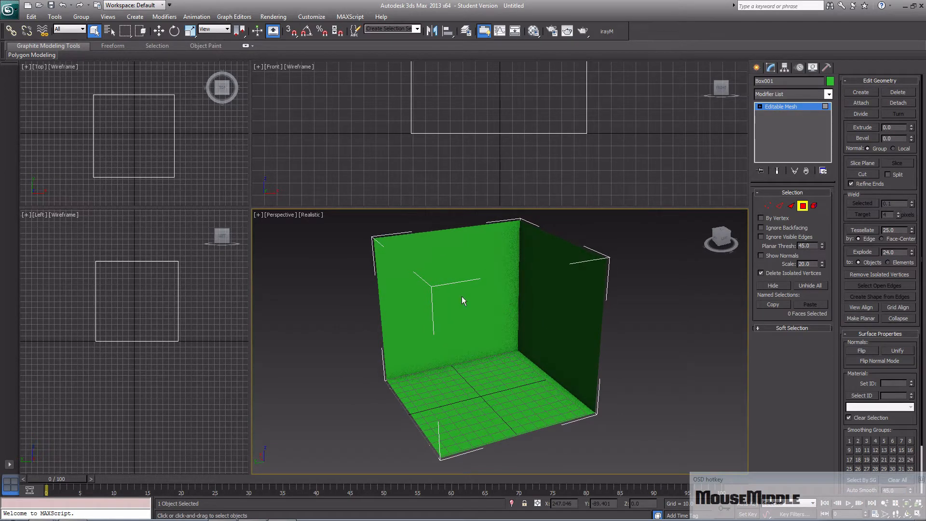
click(774, 228)
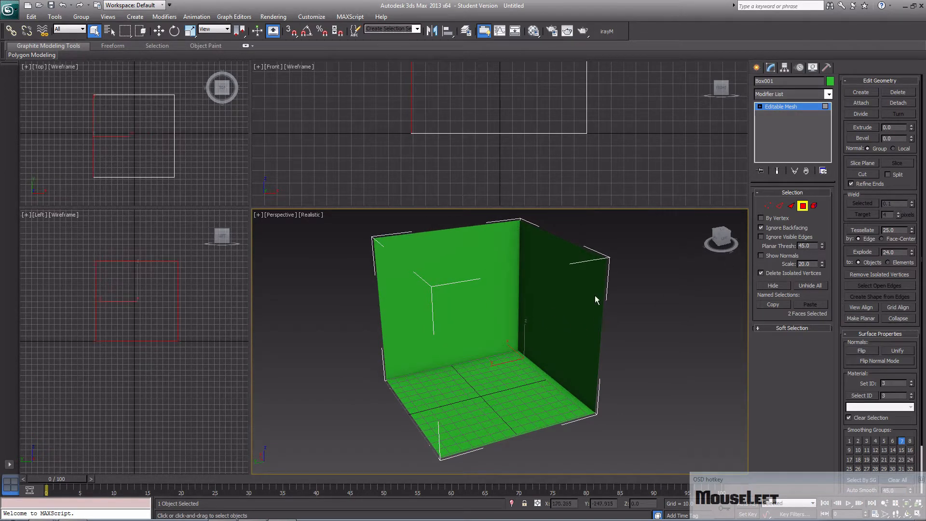
click(476, 283)
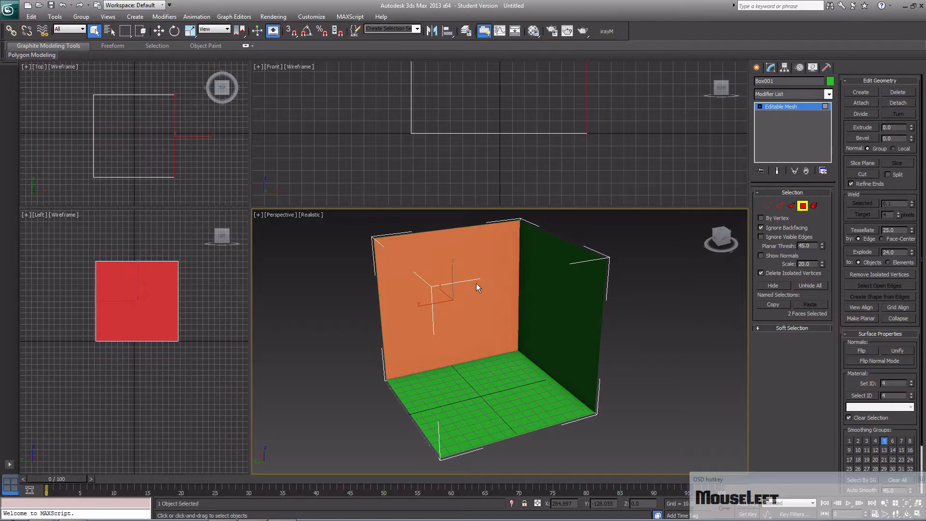
click(861, 350)
click(631, 328)
alt+middle_drag(632, 329, 367, 334)
mouse_move(545, 333)
alt+middle_down()
mouse_move(511, 343)
mouse_move(604, 350)
mouse_move(521, 331)
mouse_move(532, 320)
mouse_move(550, 339)
alt+middle_up()
click(510, 342)
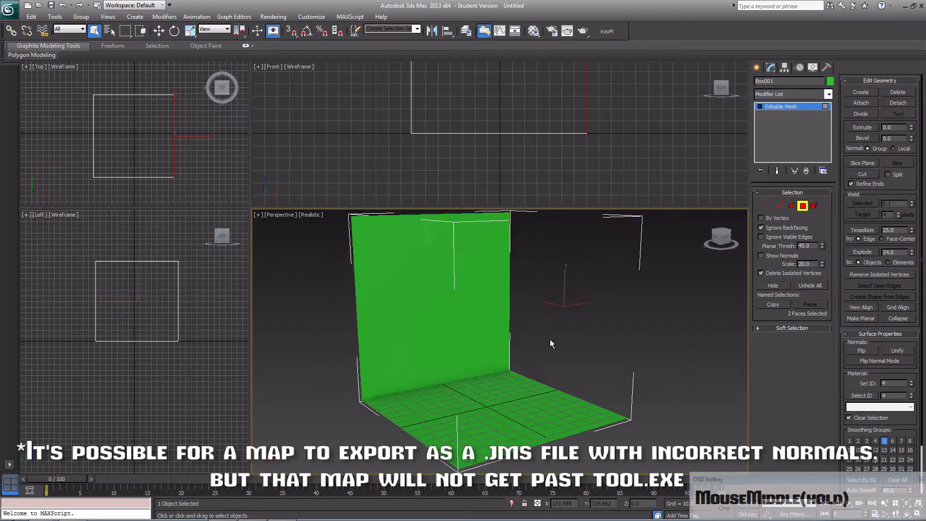
scroll(549, 340, down, 3)
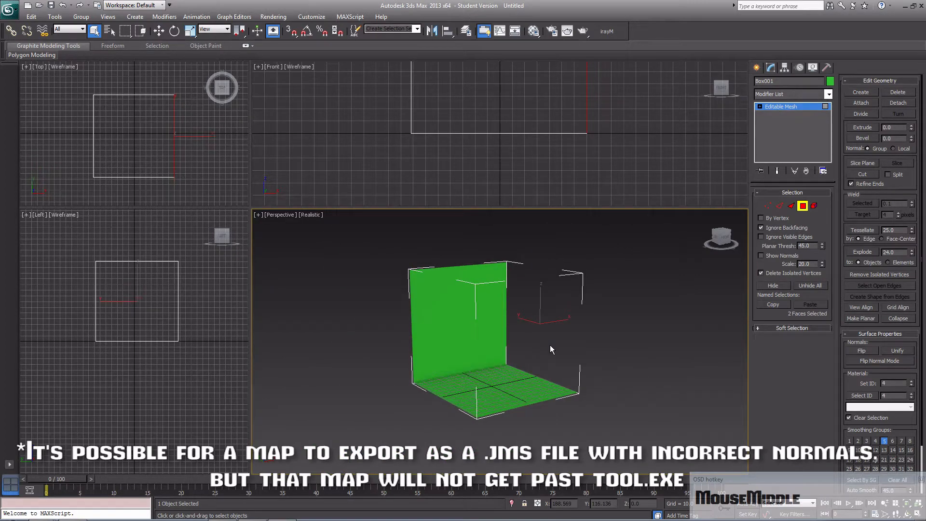
- Enable Show Normals and select individual wall and floor polygons, followed by all polygons, to inspect their normal directions
key(ctrl+a)
click(618, 312)
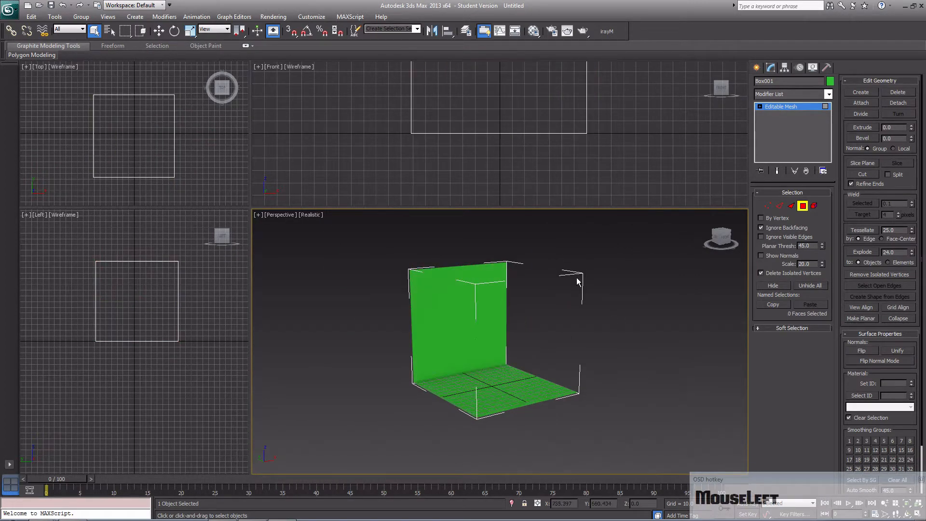
click(761, 257)
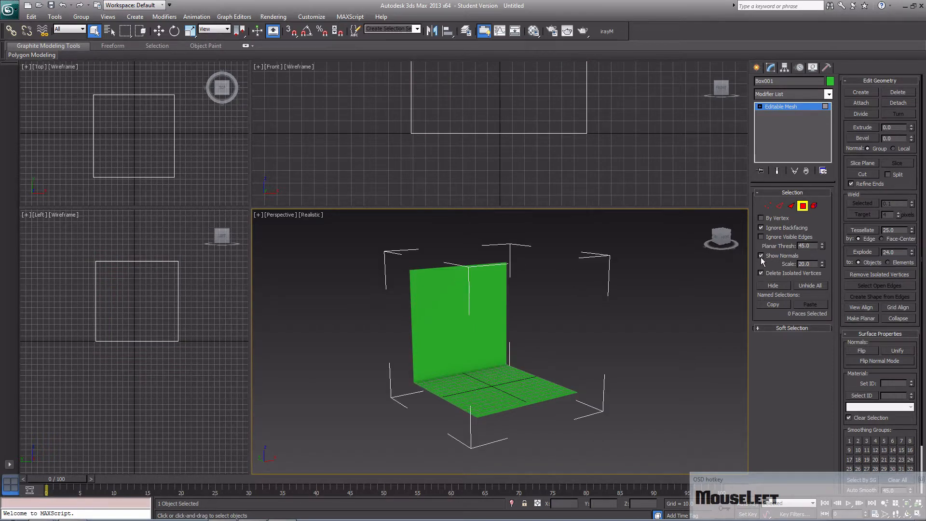
click(484, 332)
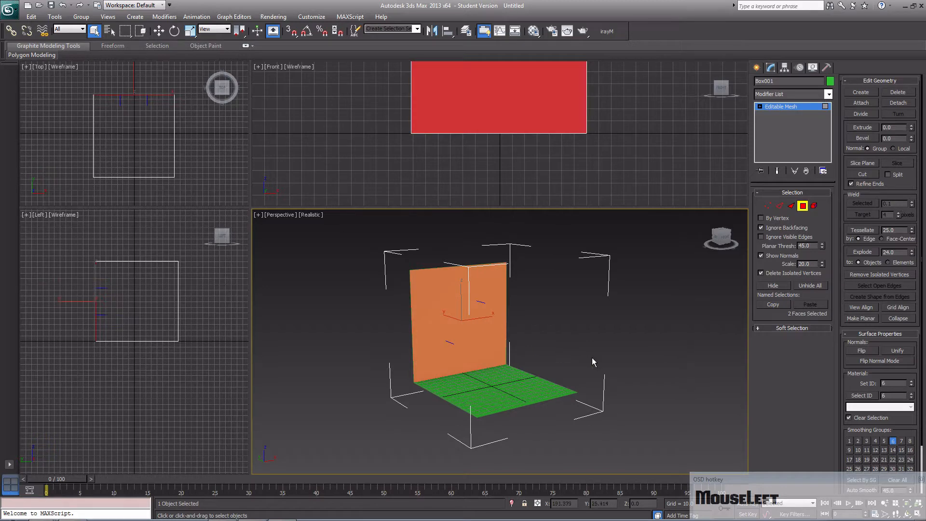
click(518, 375)
click(477, 317)
alt+middle_drag(502, 333, 588, 404)
key(ctrl+a)
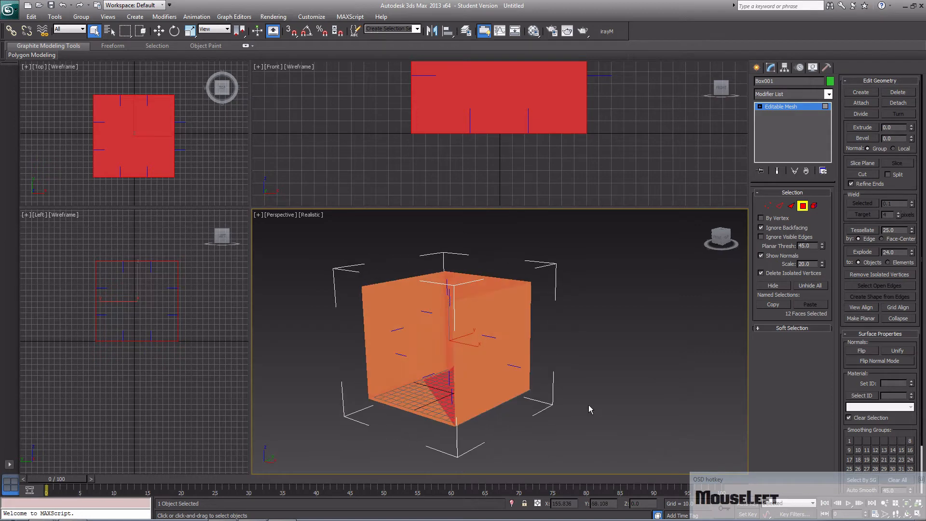
- Flip the outward-facing wall's normals back inward and clear the selection
click(495, 361)
click(860, 352)
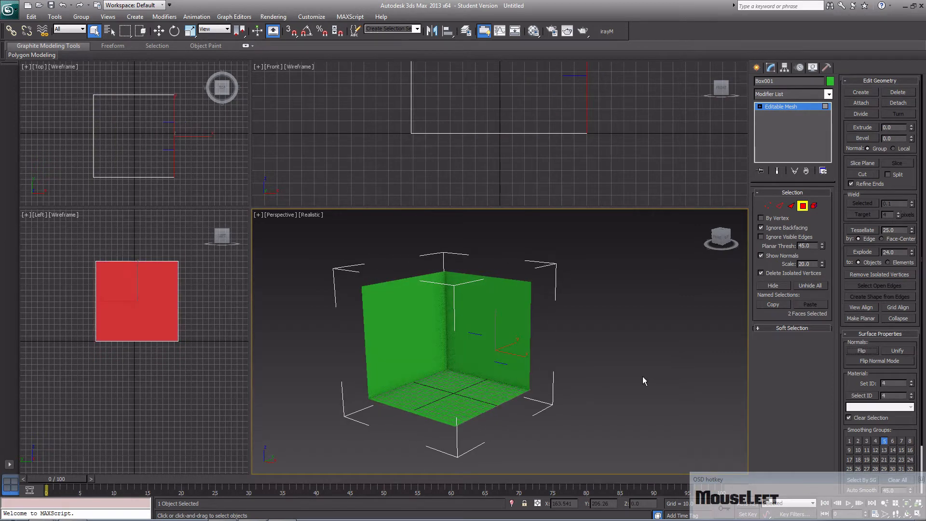
click(642, 376)
- Flip the normal of one triangular face of the box's ceiling at Face level
alt+middle_drag(497, 385, 667, 355)
click(789, 206)
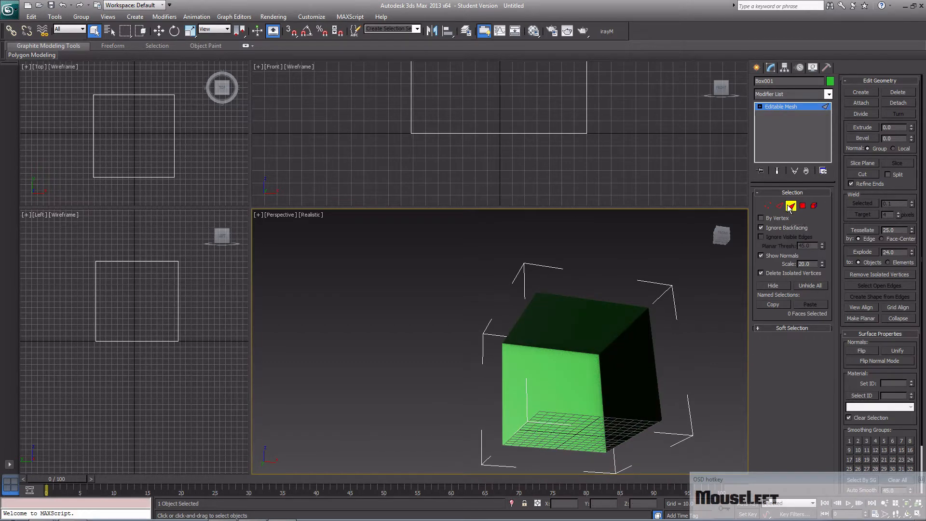
click(589, 326)
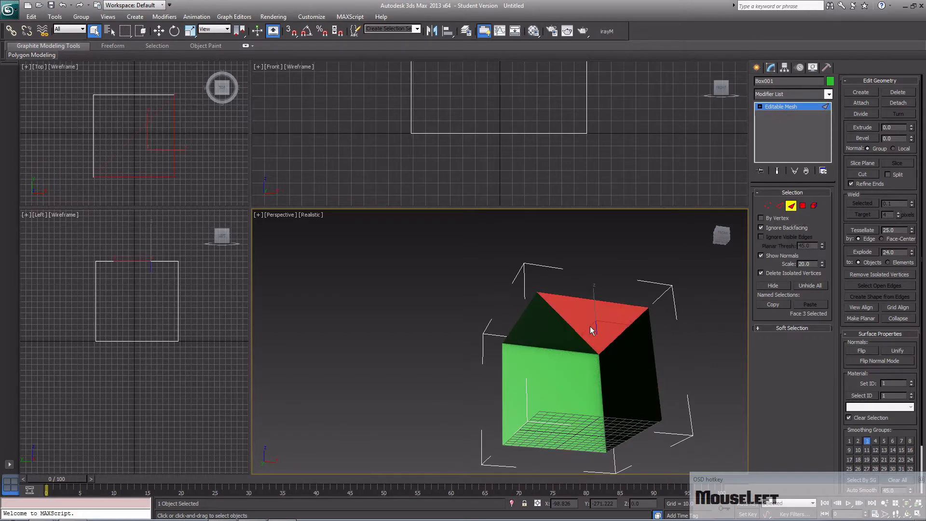
click(876, 352)
click(676, 358)
alt+middle_drag(676, 358, 551, 436)
- Flip the outward-facing triangular ceiling face back inward
click(561, 389)
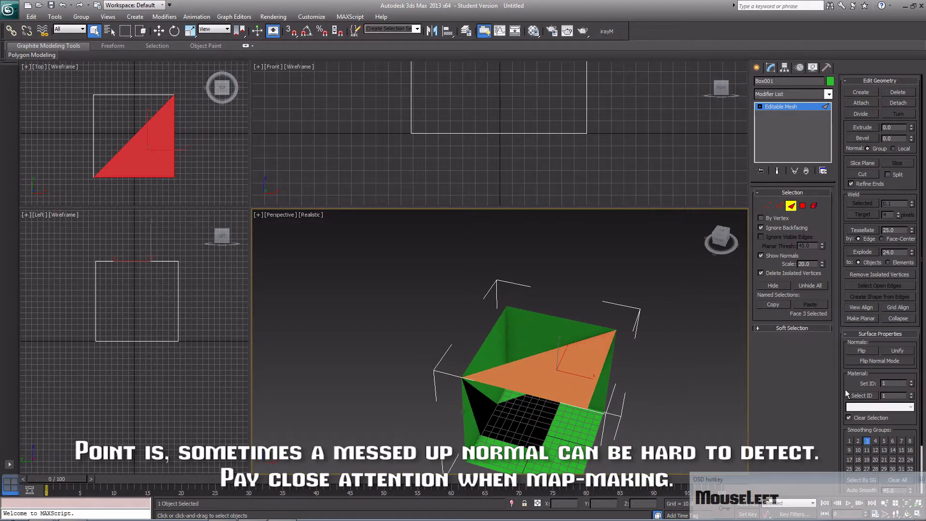
click(872, 348)
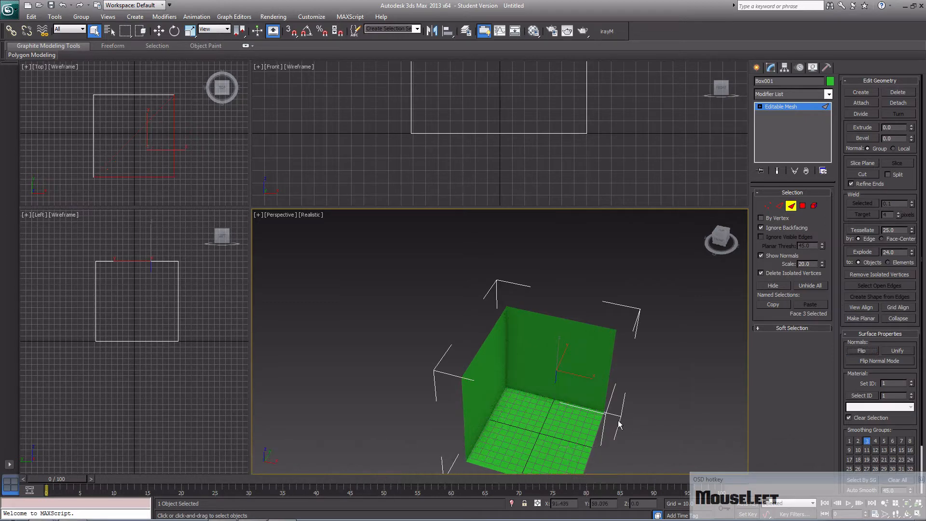
alt+middle_drag(584, 388, 597, 374)
- Scale the selected triangular ceiling face down uniformly to a tiny triangle at the top of the box
key(alt+w)
key(e)
key(r)
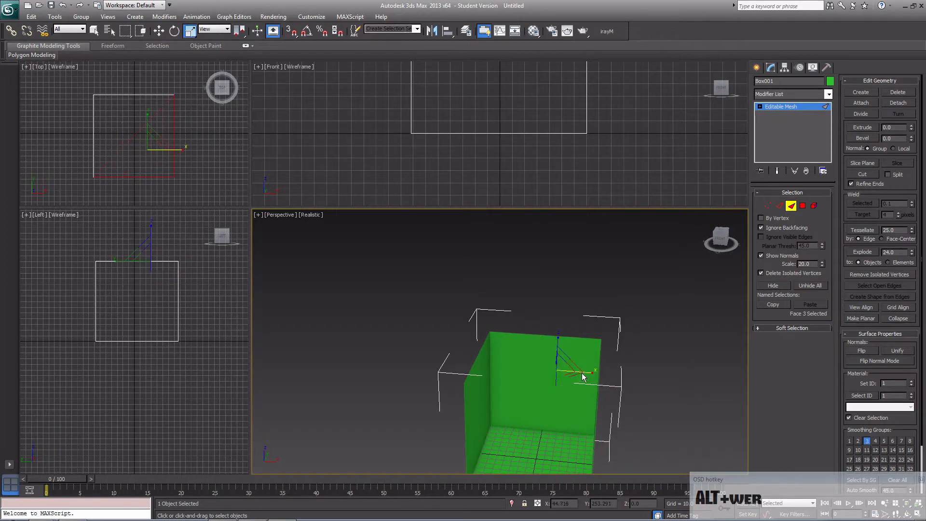
alt+middle_drag(568, 372, 565, 401)
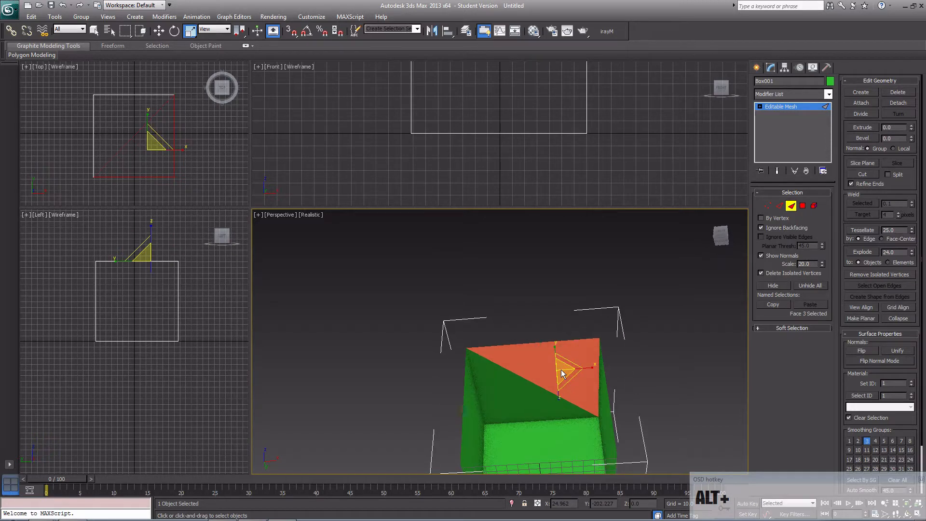
mouse_move(560, 370)
mouse_down()
mouse_move(580, 442)
mouse_move(568, 379)
mouse_move(568, 398)
mouse_move(568, 388)
mouse_up()
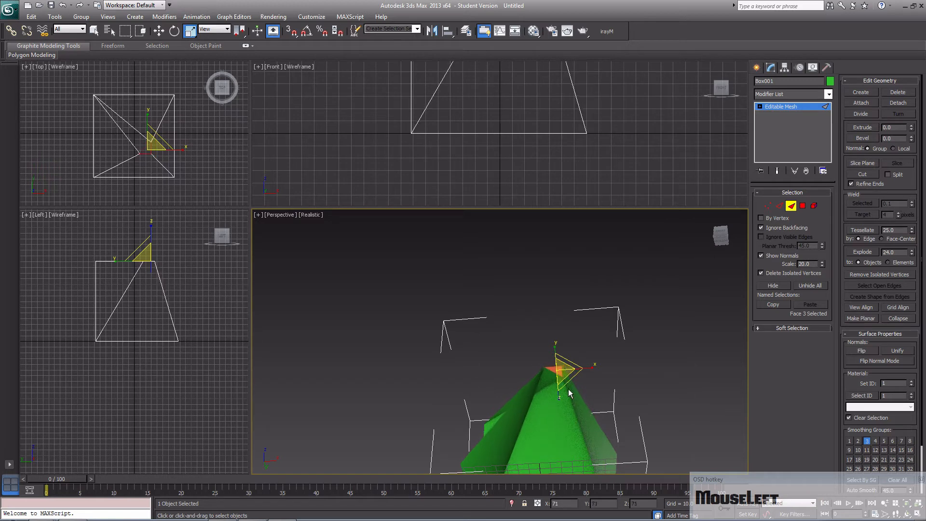
middle_drag(576, 397, 546, 371)
click(576, 372)
click(530, 346)
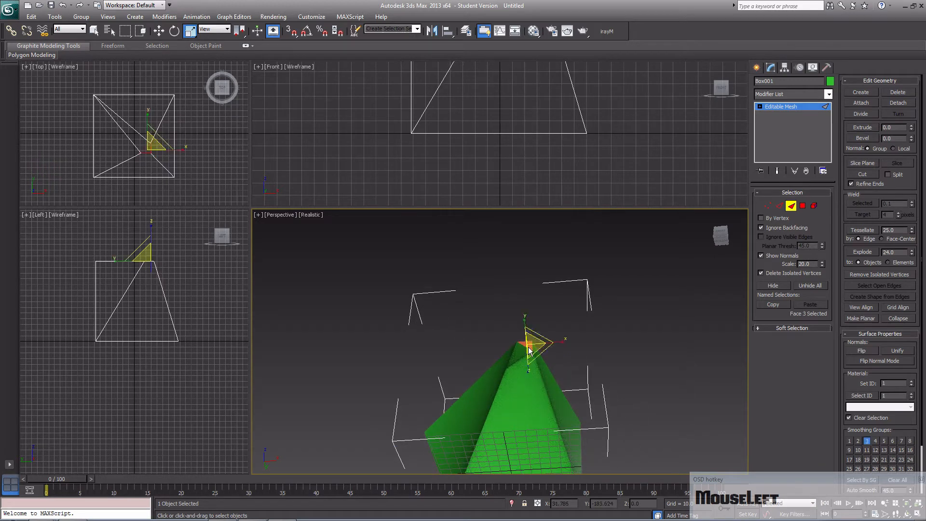
- Flip the normal of the shrunken ceiling face outward and view it from above
click(863, 353)
click(643, 398)
alt+middle_drag(586, 403, 537, 404)
scroll(523, 326, up, 3)
scroll(531, 385, down, 2)
- Select the shrunken ceiling face and flip its normal back inward
click(516, 359)
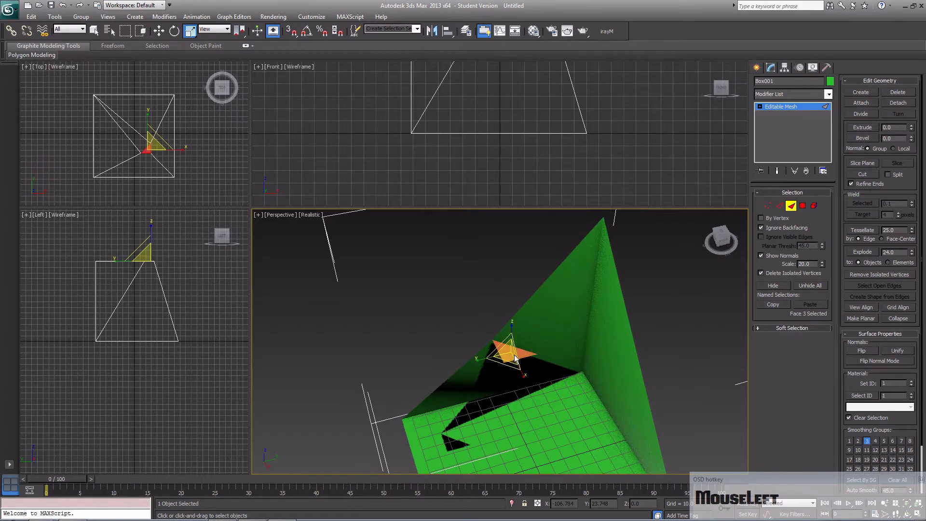
click(861, 351)
alt+middle_drag(552, 396, 487, 380)
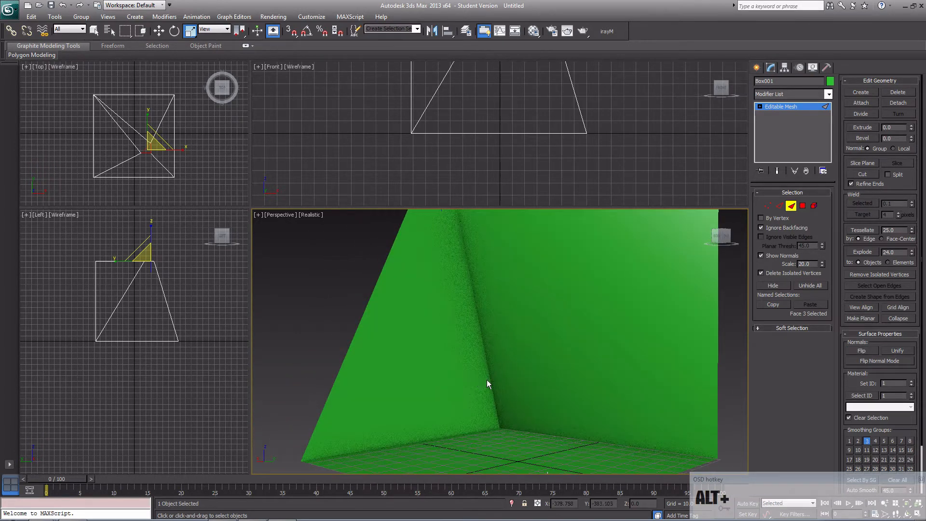
- Select a side wall polygon of the tapered box and move it along X through the opposite side of the mesh
scroll(470, 340, down, 5)
click(587, 347)
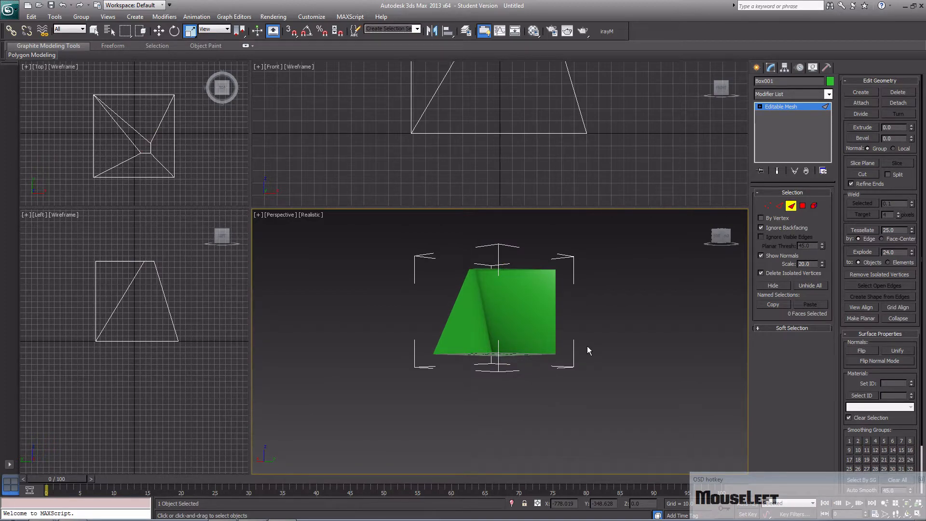
middle_drag(538, 350, 547, 375)
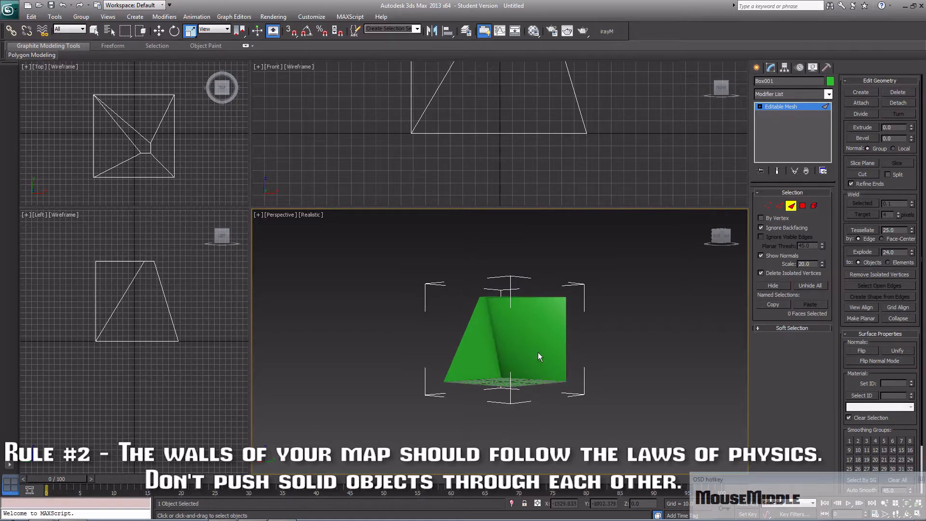
click(803, 205)
alt+middle_drag(571, 346, 484, 319)
click(520, 320)
click(513, 311)
key(w)
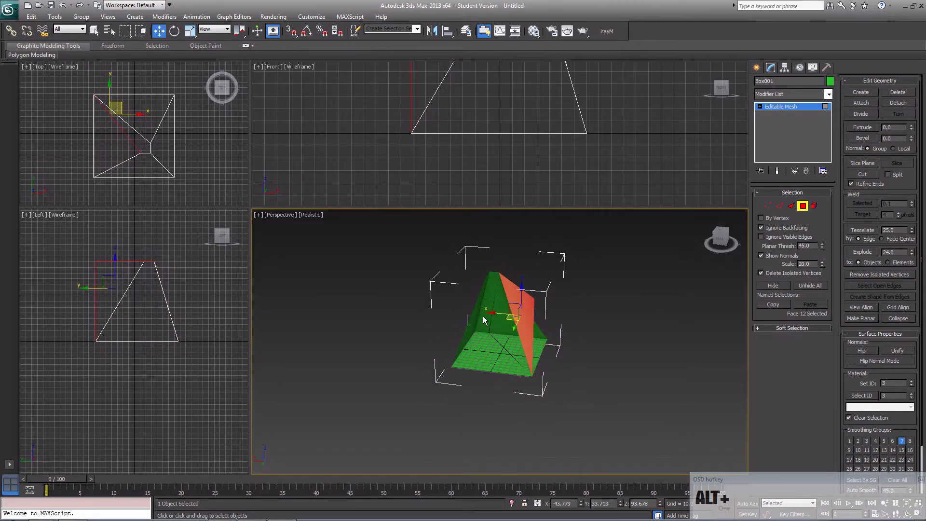
drag(484, 319, 425, 301)
- Select the narrow wall polygon next to the displaced wall and move it along X through the neighbouring walls
alt+middle_drag(425, 301, 524, 315)
scroll(492, 314, down, 5)
middle_drag(459, 295, 483, 328)
click(505, 341)
click(493, 352)
click(482, 351)
click(487, 352)
click(482, 352)
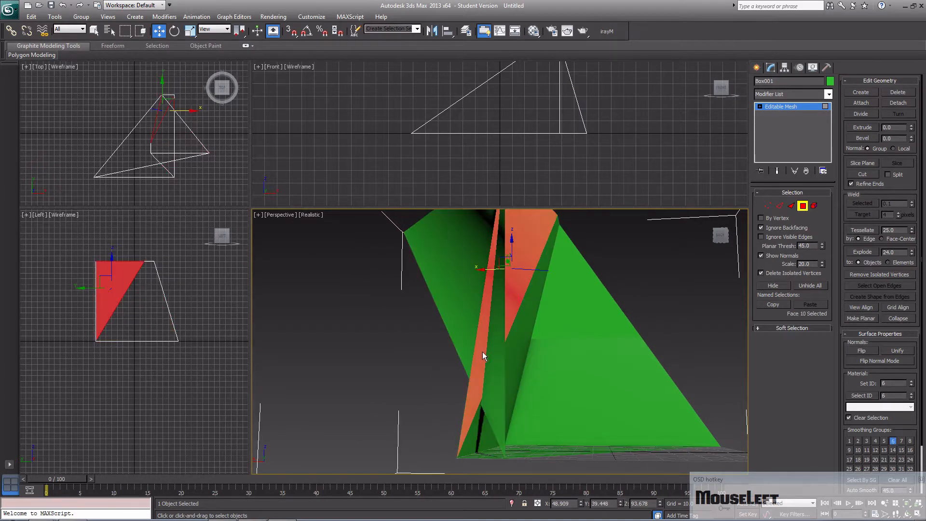
drag(483, 269, 604, 306)
alt+middle_drag(603, 306, 569, 324)
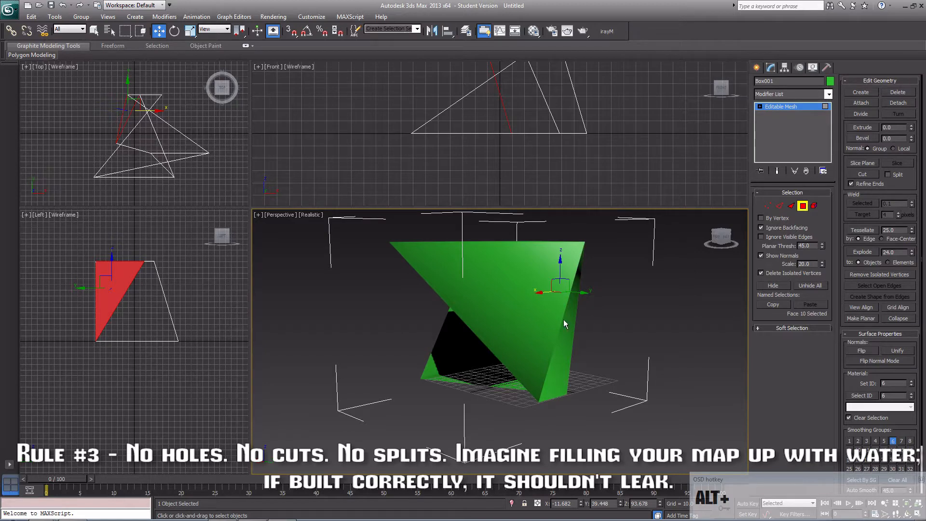
- Move the selected wall polygon back along X until it stands far out on the other side of the mesh
alt+middle_drag(569, 311, 534, 296)
drag(535, 296, 323, 274)
alt+middle_drag(395, 291, 528, 343)
- Delete the dark triangular face beside the large triangular wall to open a hole in the mesh
click(528, 343)
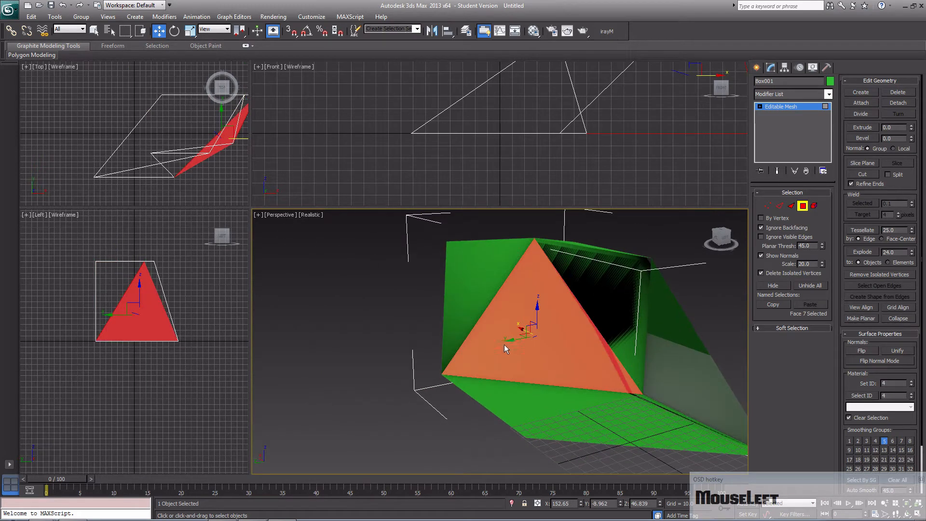
click(791, 205)
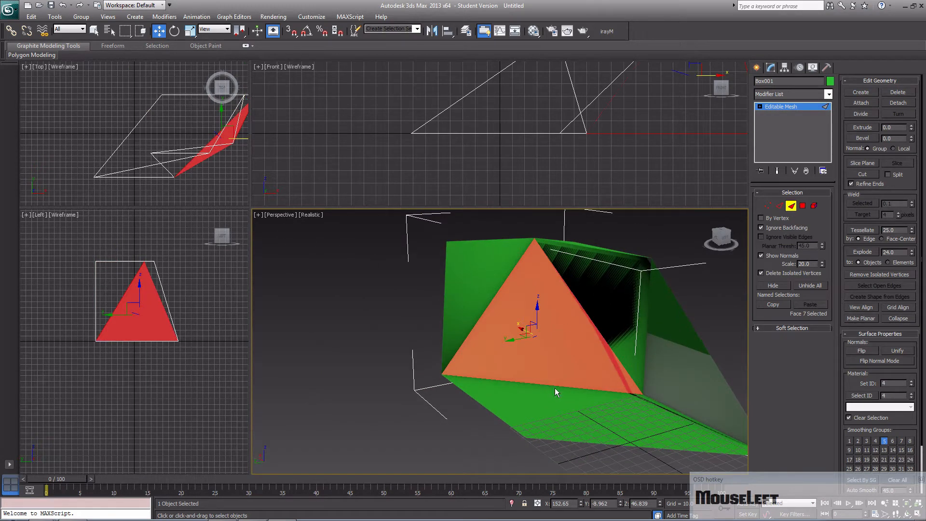
click(639, 315)
key(Delete)
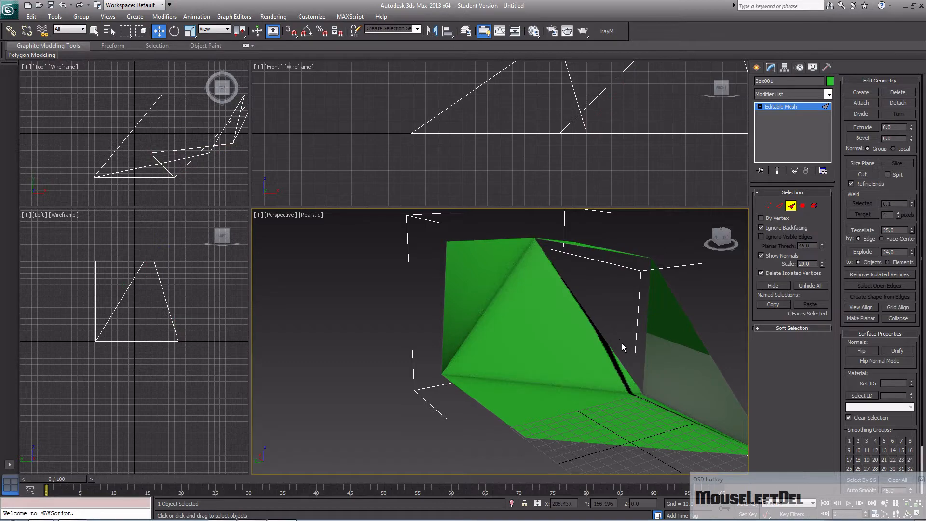
alt+middle_drag(620, 345, 512, 312)
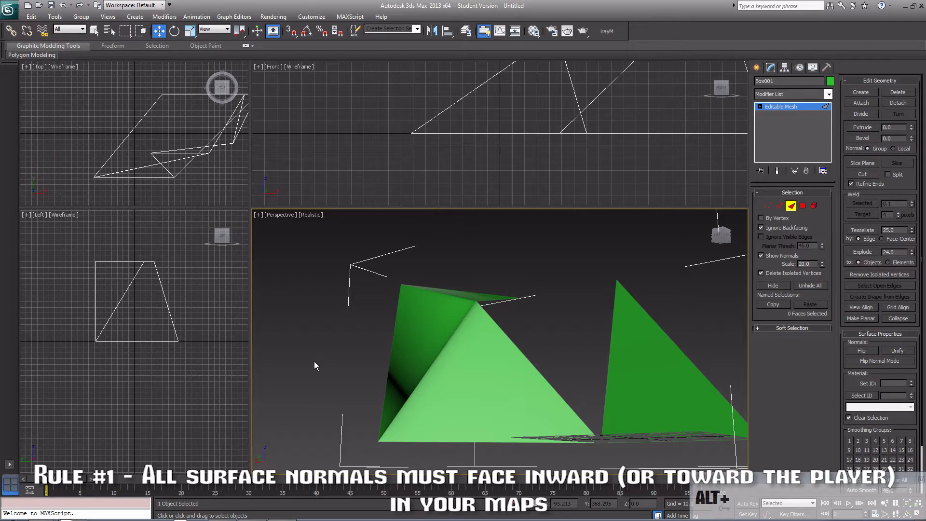
mouse_move(500, 424)
middle_down()
mouse_move(501, 400)
mouse_move(483, 427)
middle_up()
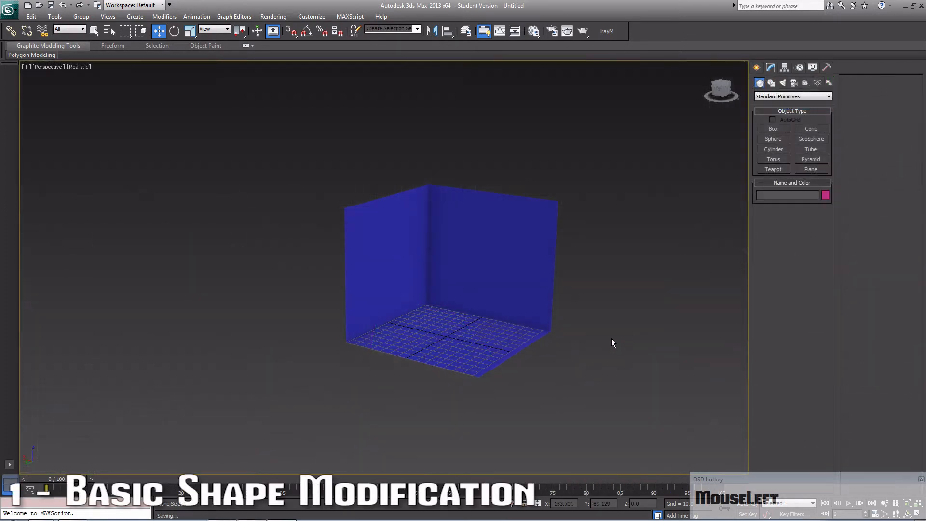
- Select the whole blue box, frame it in the perspective view and move it slightly above the grid
alt+middle_drag(611, 340, 580, 324)
click(444, 300)
key(z)
alt+middle_drag(450, 299, 505, 302)
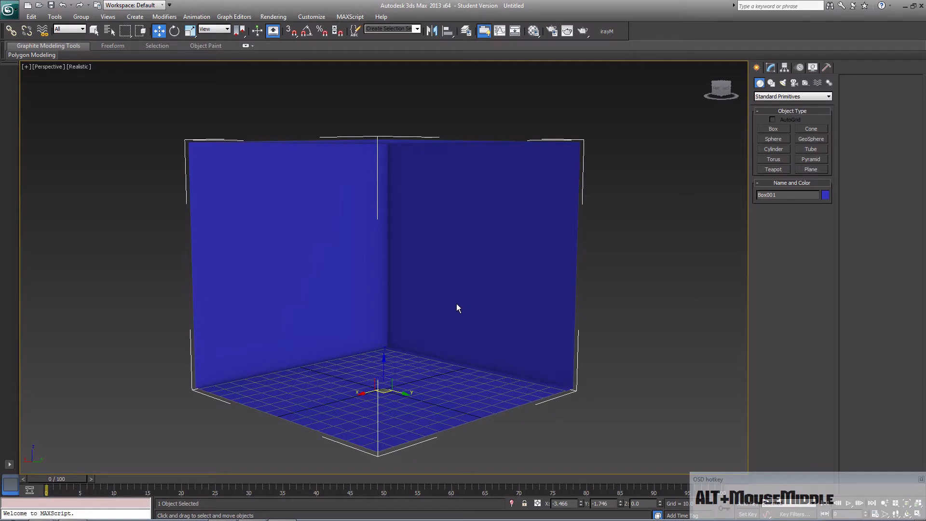
drag(385, 362, 388, 289)
drag(382, 343, 414, 357)
- Rotate the box's two visible wall polygons one after the other about Z, the second by about -24 degrees
click(174, 31)
middle_drag(414, 358, 439, 325)
scroll(438, 325, down, 3)
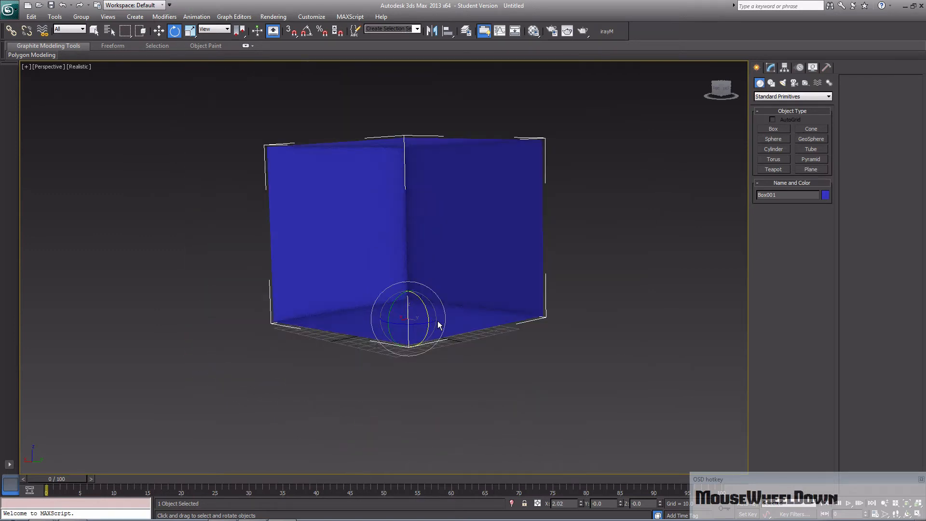
click(770, 68)
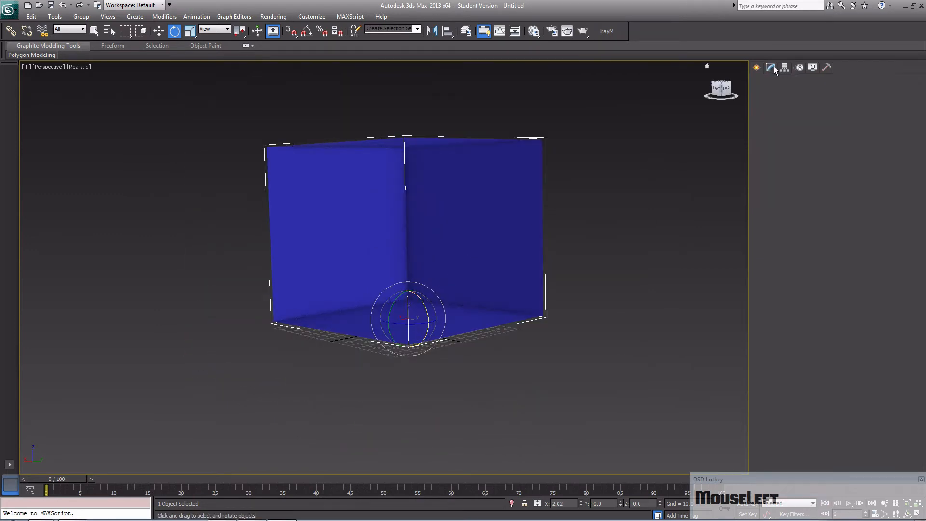
click(803, 205)
click(464, 273)
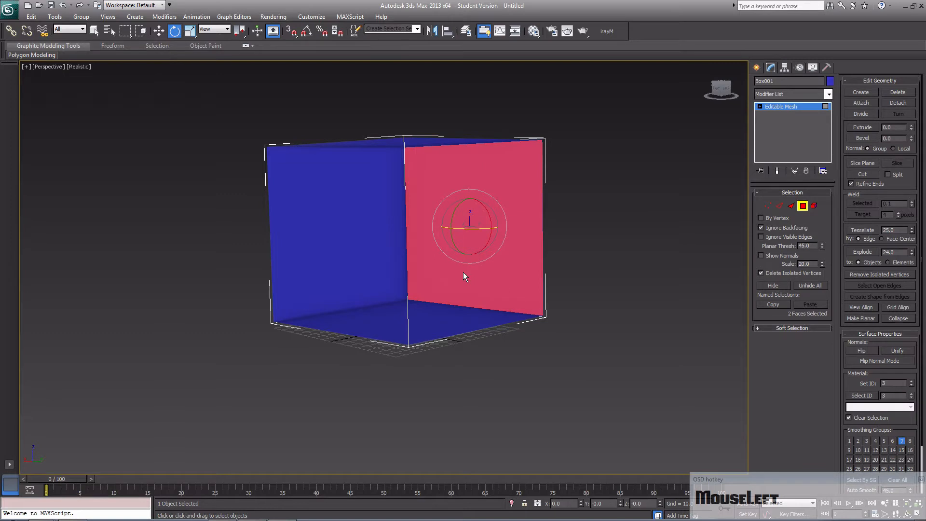
drag(464, 237, 493, 235)
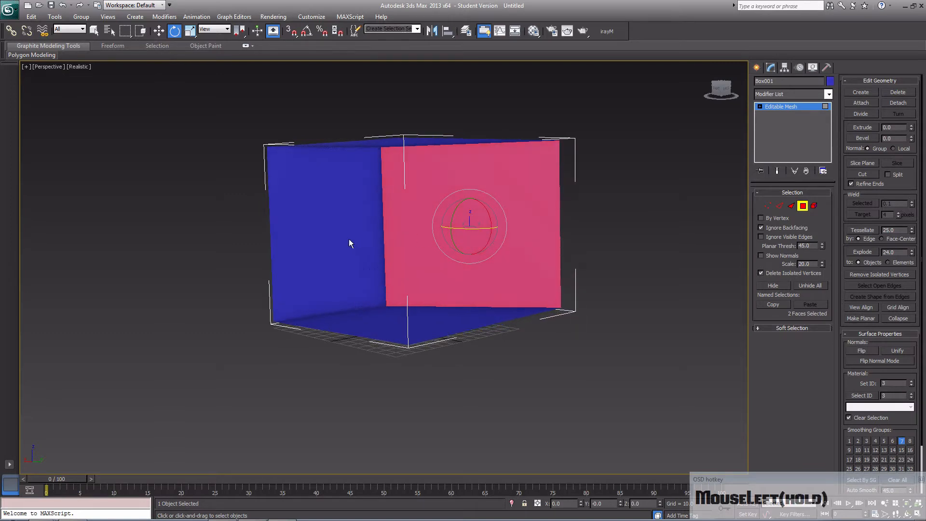
click(329, 242)
drag(331, 235, 311, 238)
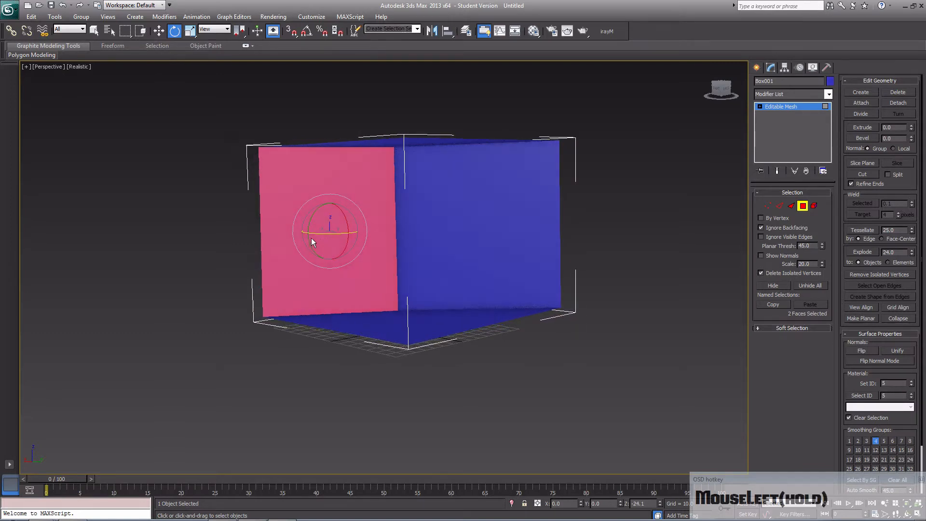
- Select the floor polygon and scale it down uniformly so the walls taper toward the bottom
click(415, 333)
drag(407, 320, 346, 231)
key(ctrl+z)
click(190, 31)
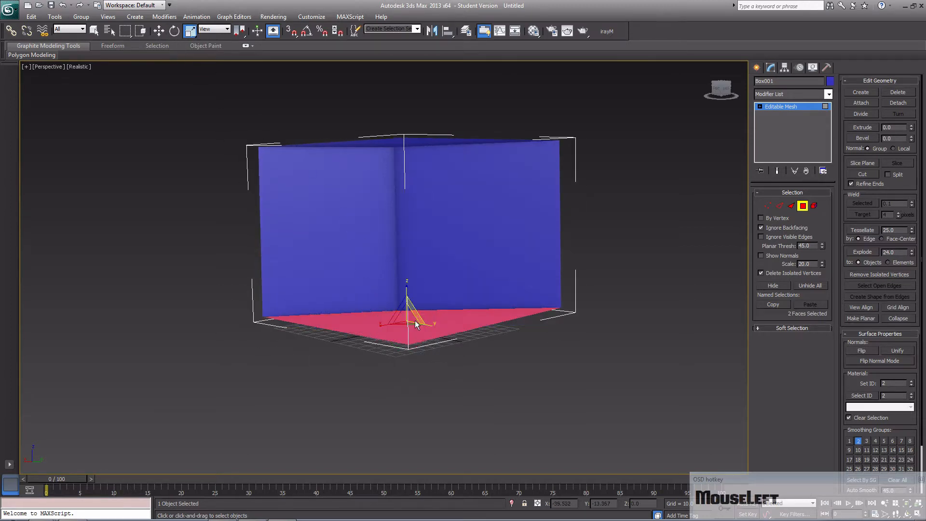
drag(408, 323, 435, 345)
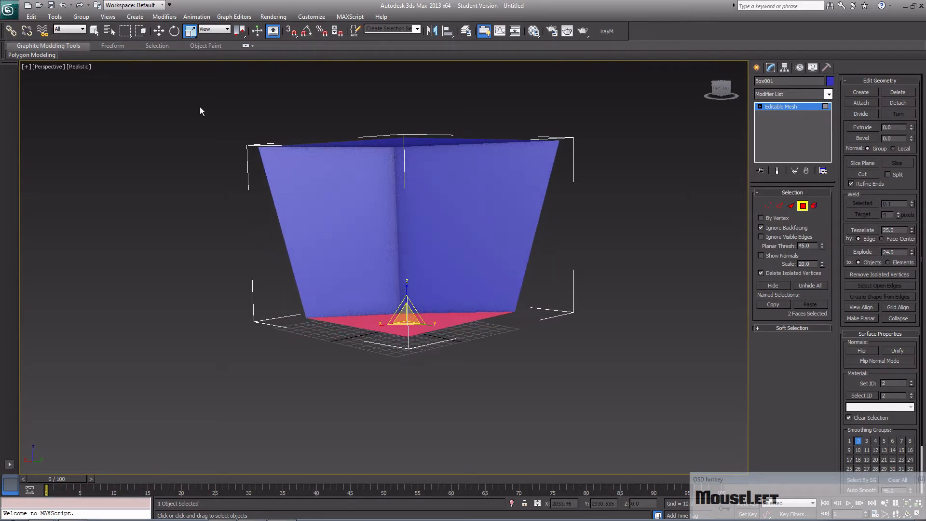
- Move the shrunken floor polygon up along Z by about 82 units to make the box shallower
click(159, 31)
drag(407, 301, 400, 188)
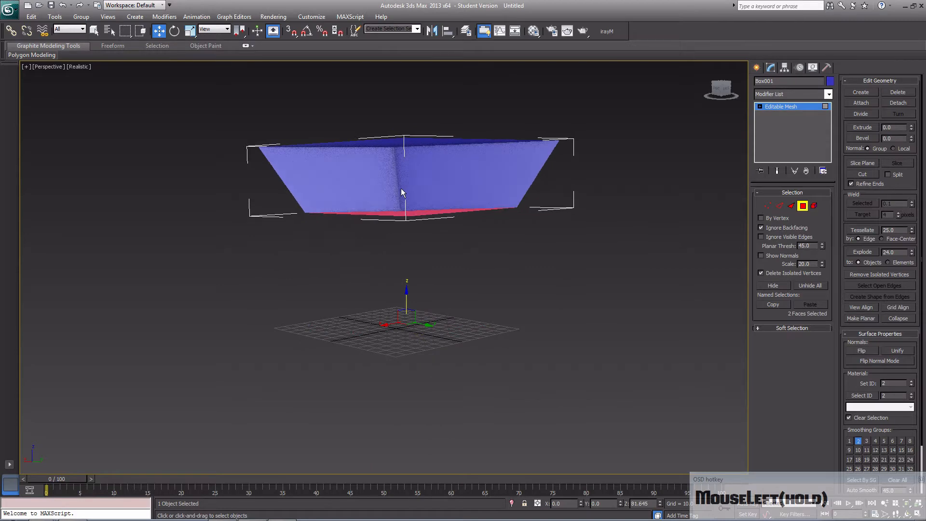
middle_drag(446, 198, 431, 265)
scroll(437, 305, up, 5)
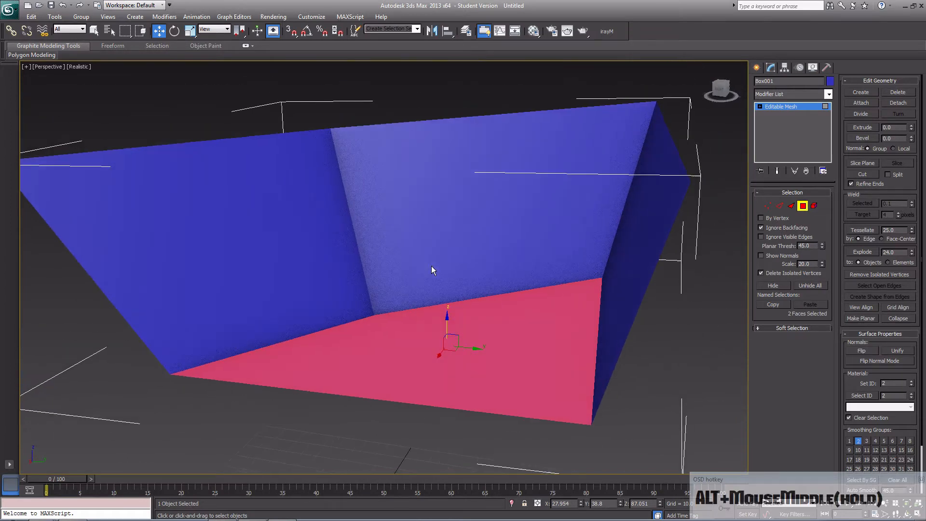
- Select the lower triangular face of the back wall and move it along Y toward the adjoining side wall
click(791, 205)
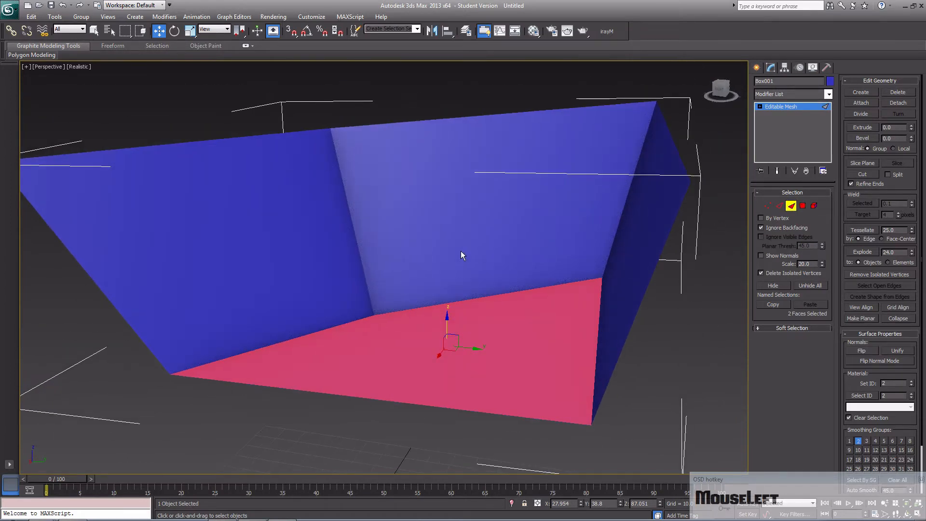
click(438, 245)
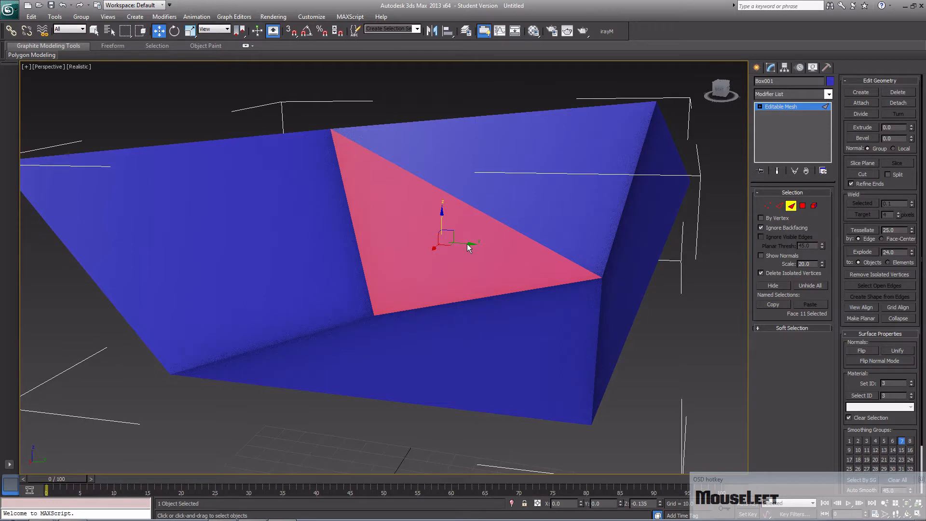
drag(466, 245, 437, 244)
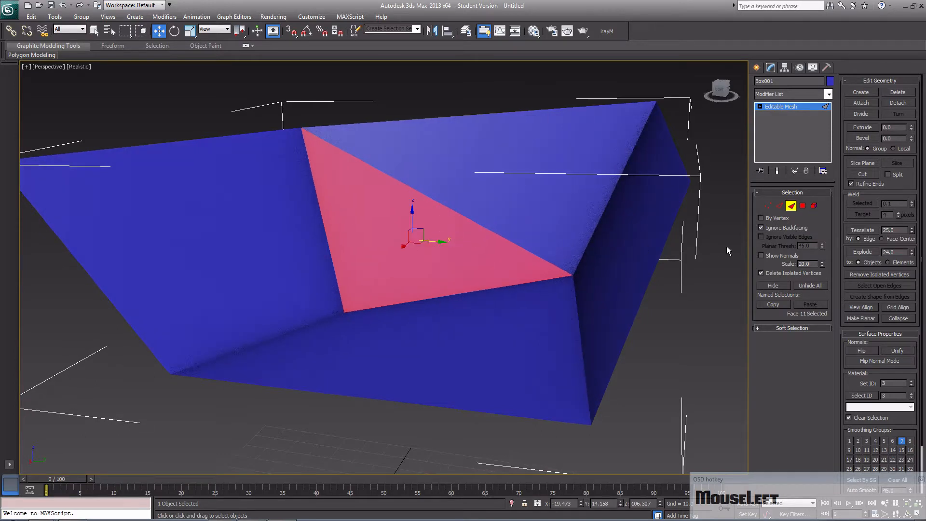
- Move the back corner's lower vertex outward along Y and its upper vertex the opposite way along Y
click(768, 204)
click(345, 312)
drag(368, 316, 331, 270)
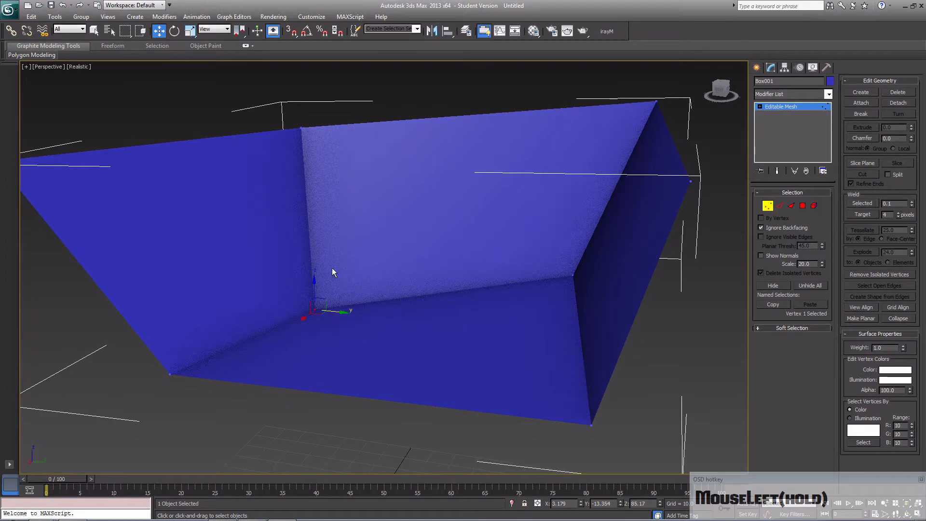
click(302, 128)
drag(331, 130, 354, 125)
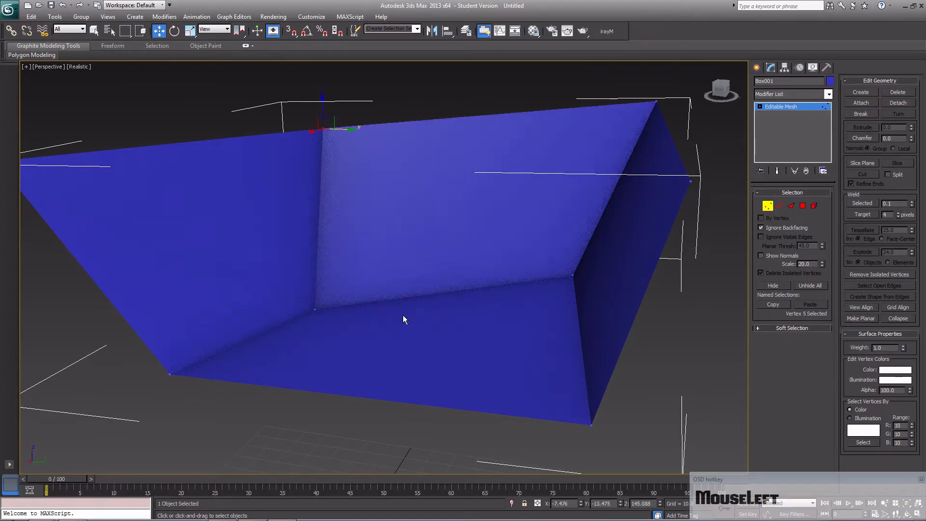
click(316, 310)
scroll(429, 371, down, 5)
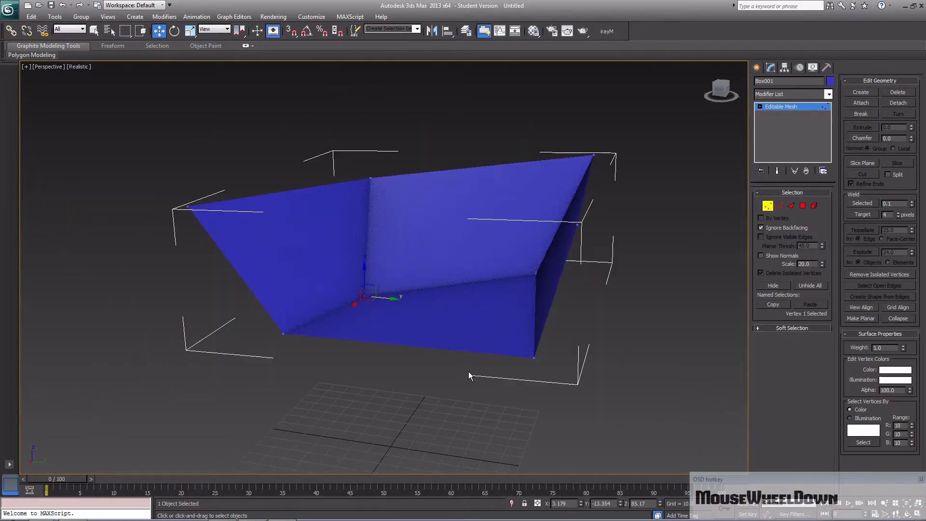
- Select the edge between the back wall and the floor, and display the mesh in wireframe
click(779, 205)
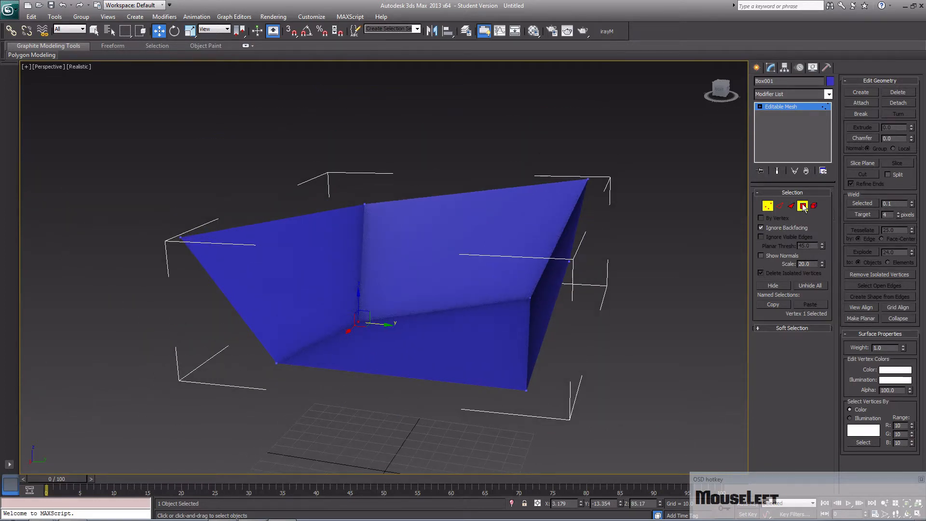
click(514, 302)
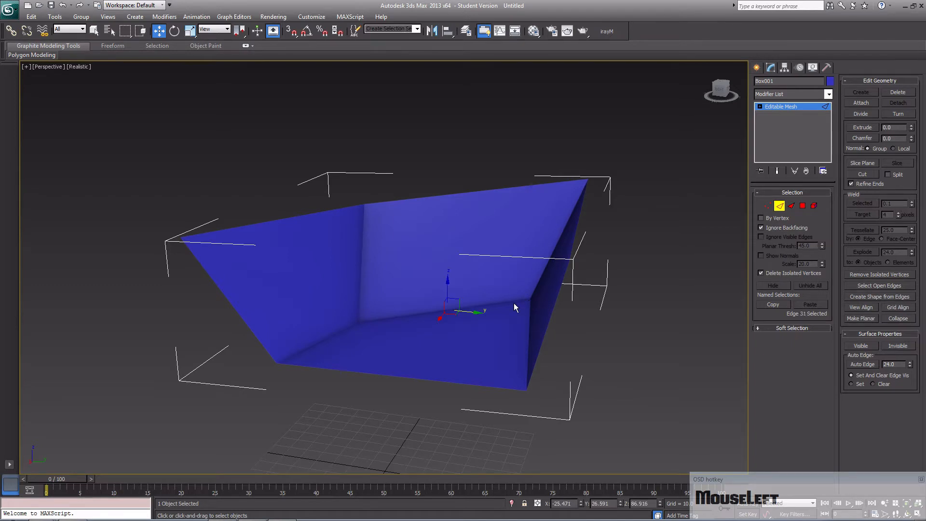
key(F3)
mouse_move(395, 252)
alt+middle_down()
mouse_move(406, 256)
mouse_move(323, 246)
mouse_move(424, 279)
mouse_move(495, 281)
alt+middle_up()
key(F3)
key(F3)
scroll(512, 313, down, 3)
scroll(512, 313, up, 2)
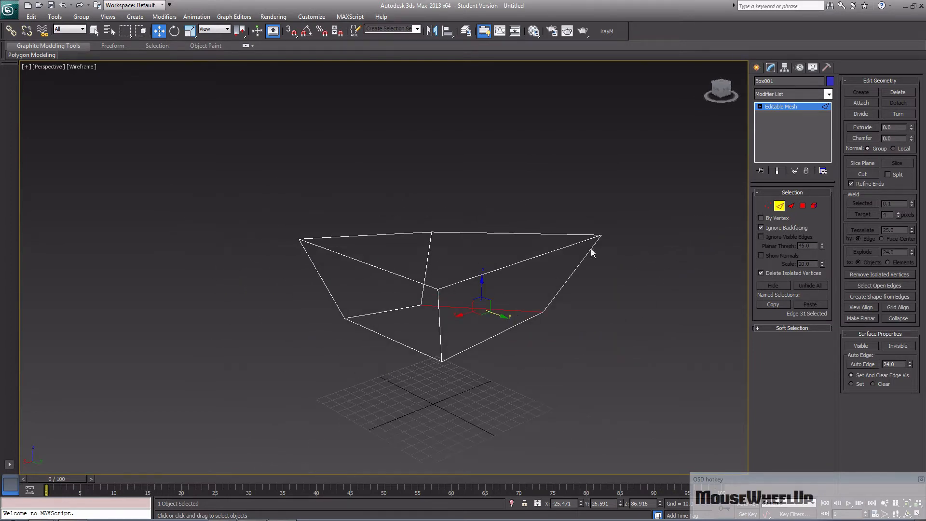
middle_drag(574, 262, 555, 265)
- Create a second box beside the first mesh, about 118 long, 120 wide and 103 high
click(757, 67)
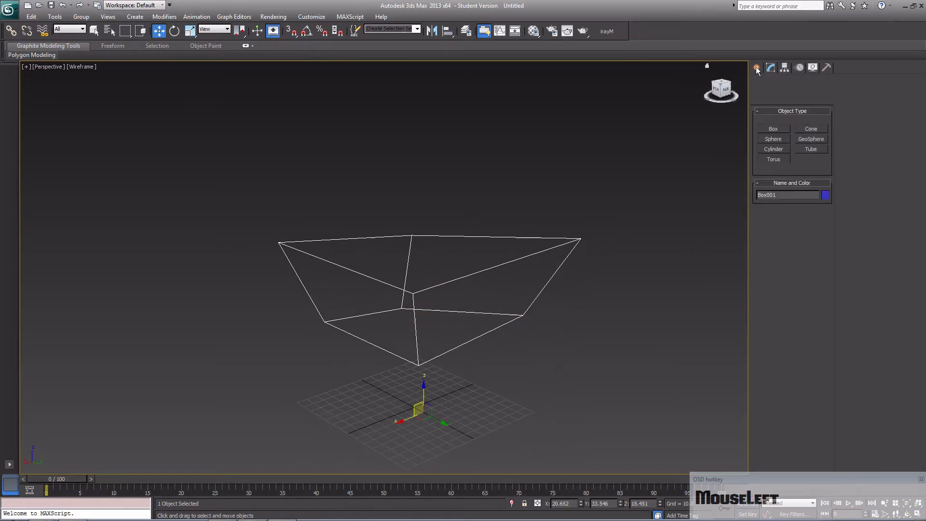
scroll(492, 284, down, 3)
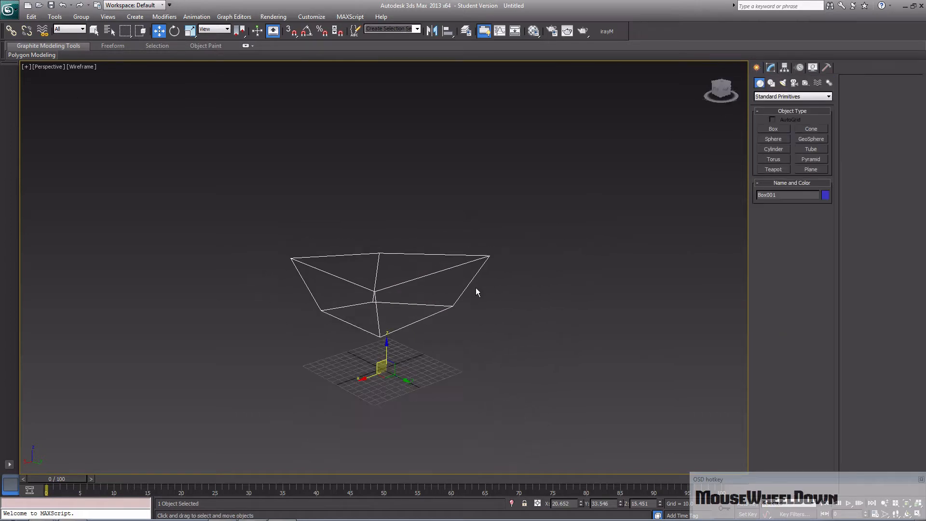
click(773, 129)
drag(487, 377, 628, 384)
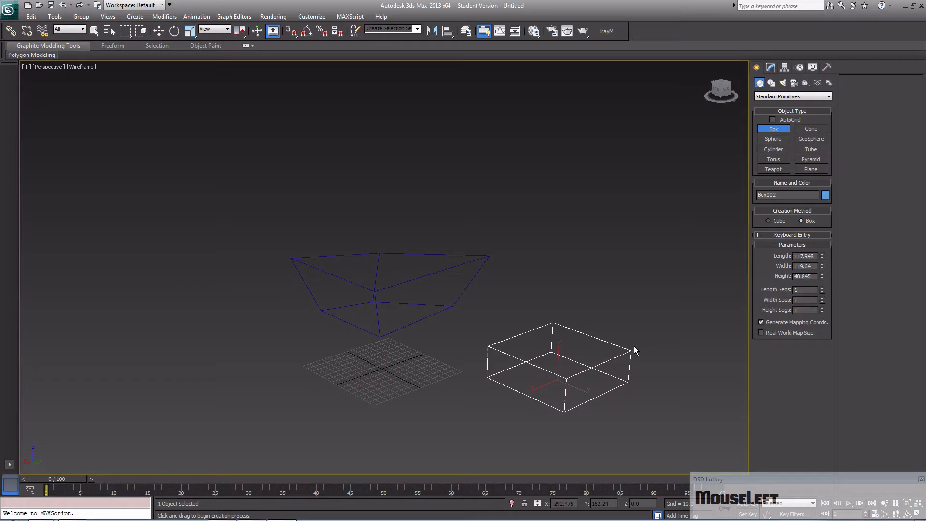
click(635, 297)
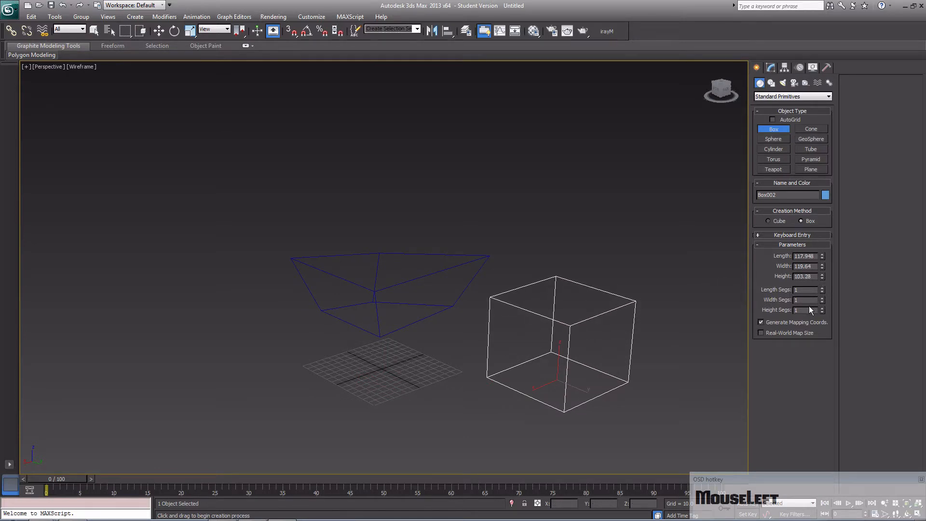
- Set the new box to 6 length segments, 7 width segments and 7 height segments
click(822, 289)
click(821, 288)
click(821, 289)
click(822, 289)
click(821, 288)
click(822, 298)
click(822, 298)
click(822, 298)
click(822, 298)
click(822, 298)
click(821, 298)
click(821, 309)
click(822, 308)
click(821, 308)
click(821, 309)
click(822, 309)
click(822, 308)
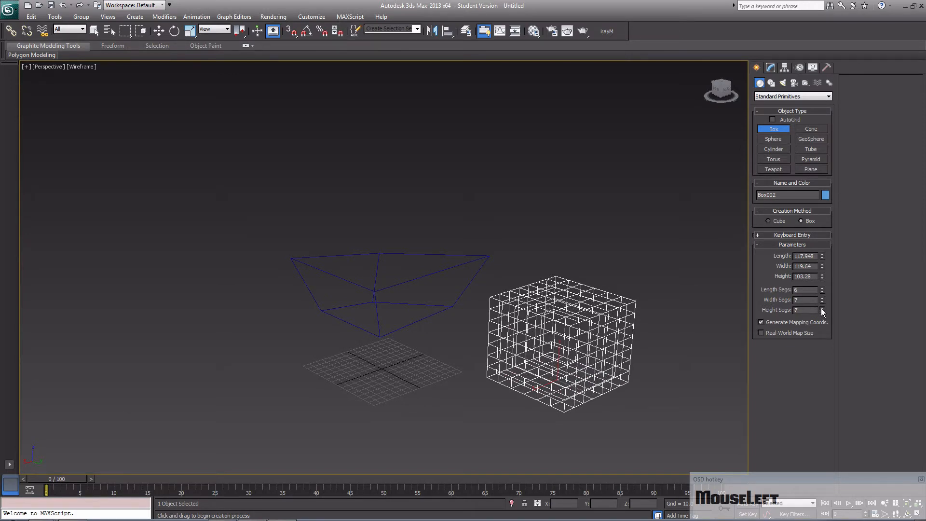
middle_drag(572, 326, 561, 331)
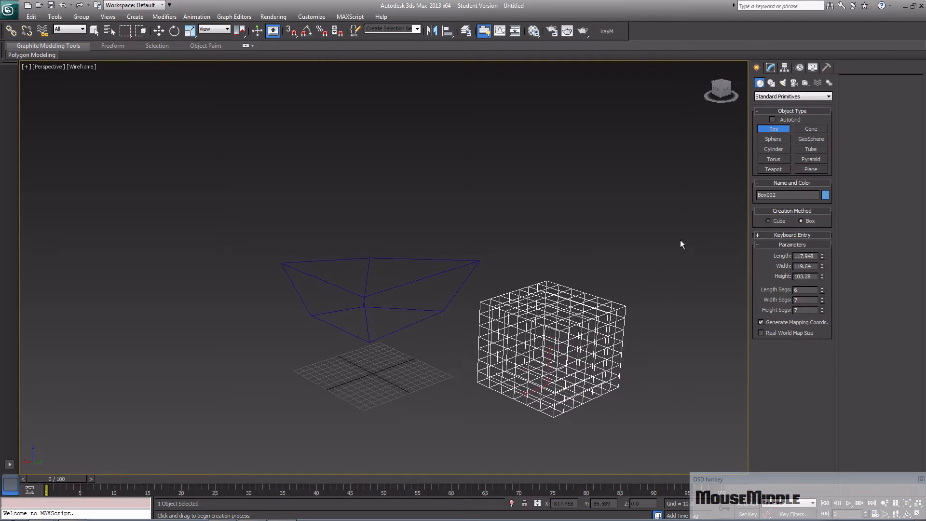
- Convert the new segmented box to an editable mesh and enable polygon-level selection
right_click(568, 352)
right_click(589, 357)
mouse_move(639, 441)
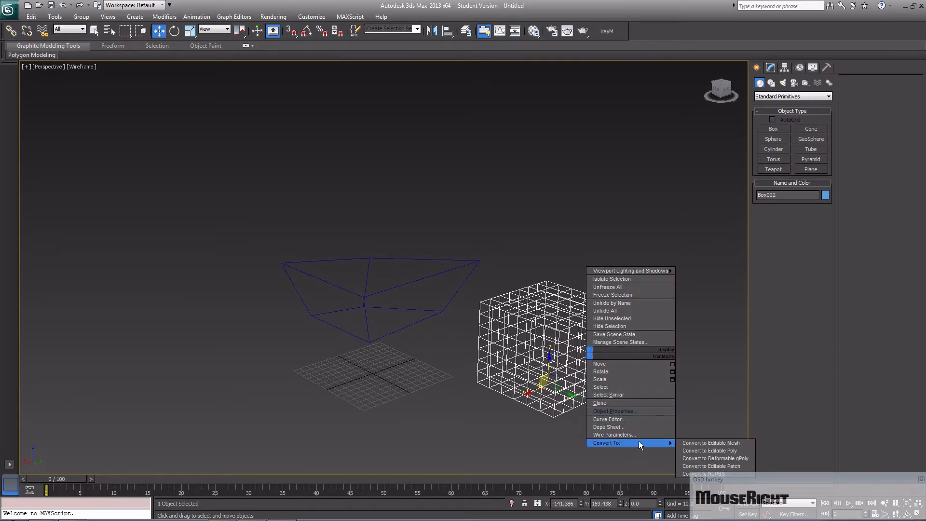
click(689, 440)
click(802, 206)
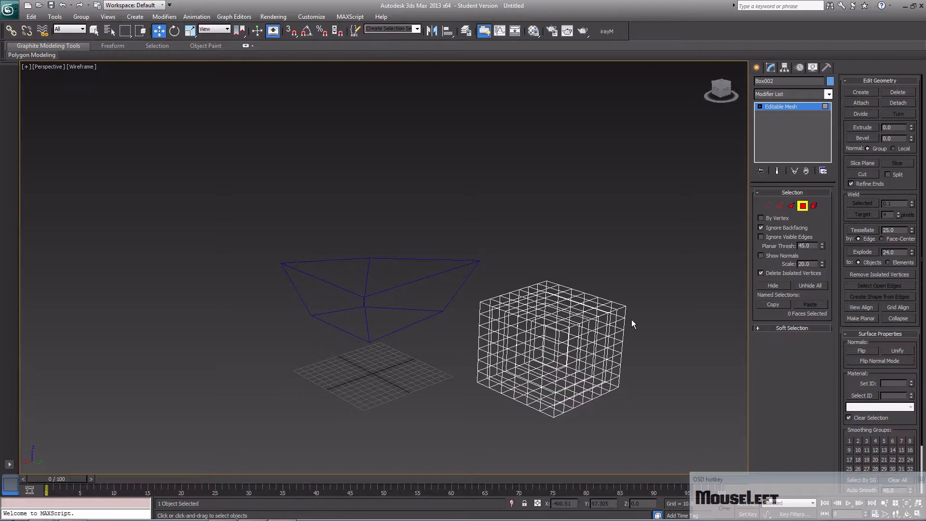
- Display the scene shaded and pull one small polygon near the segmented box's upper corner outward into a spike
click(565, 347)
key(F3)
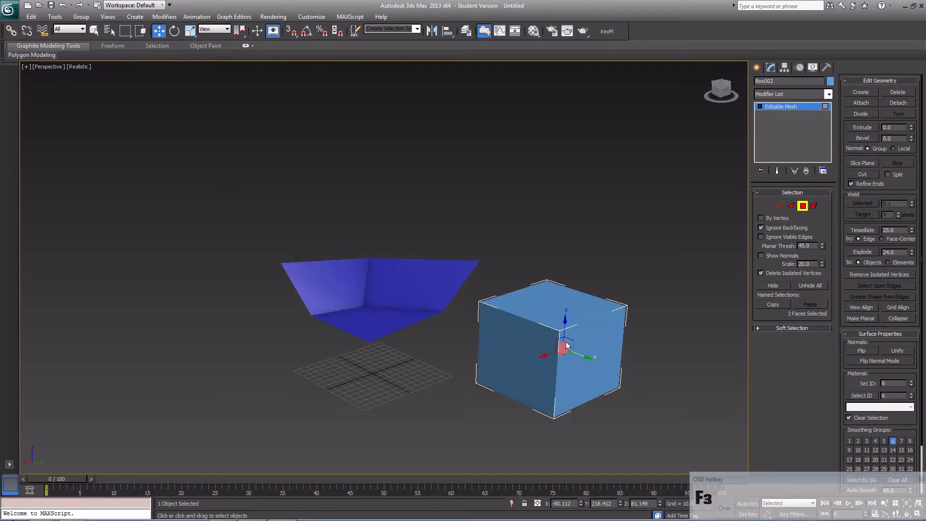
alt+drag(585, 355, 563, 357)
click(552, 336)
alt+middle_drag(563, 357, 748, 362)
middle_drag(656, 334, 521, 309)
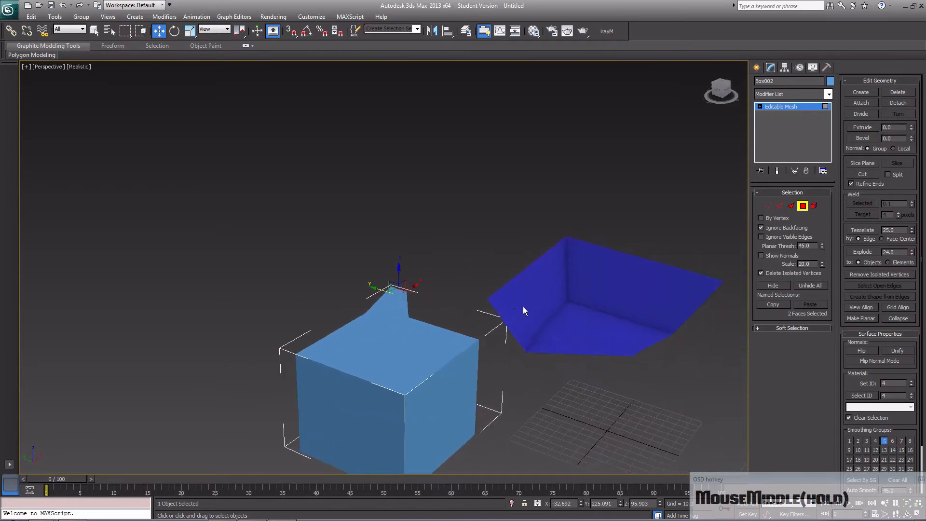
- Switch from the segmented box to the first mesh and select its wide back wall polygon
click(527, 307)
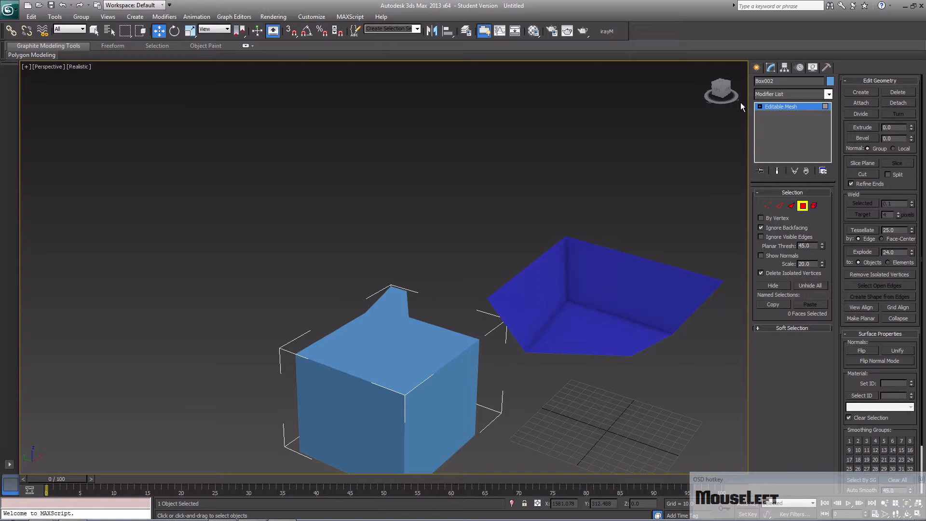
click(756, 67)
click(633, 287)
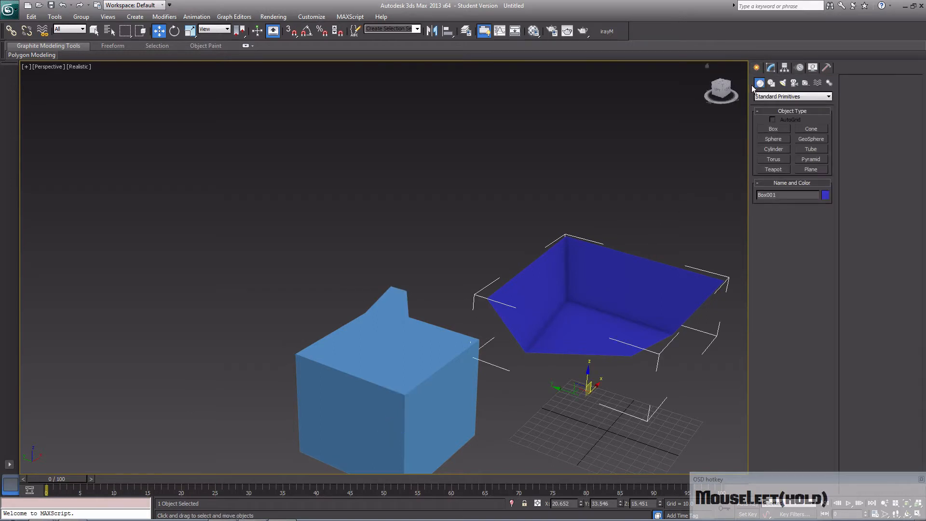
click(770, 67)
click(607, 291)
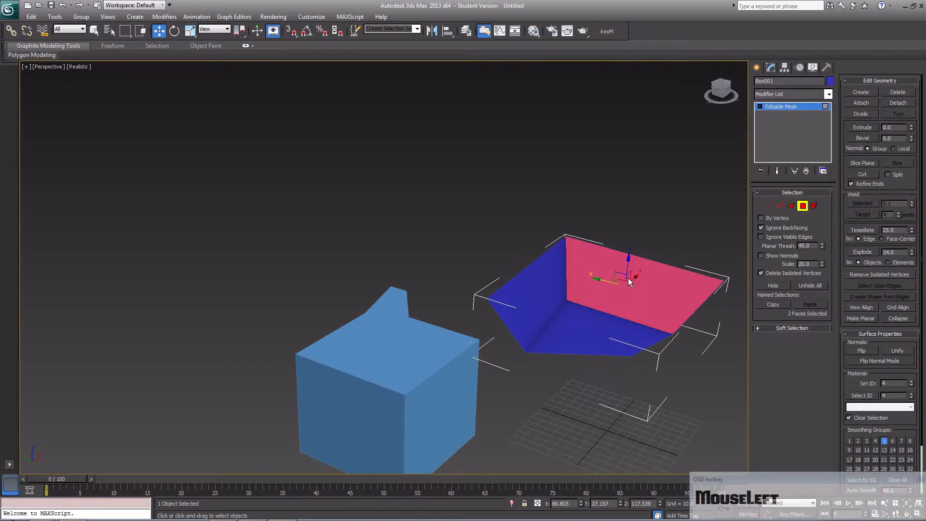
- Try to tessellate the selected back wall by edge with a tension of 25
middle_drag(606, 291, 471, 276)
scroll(569, 274, up, 3)
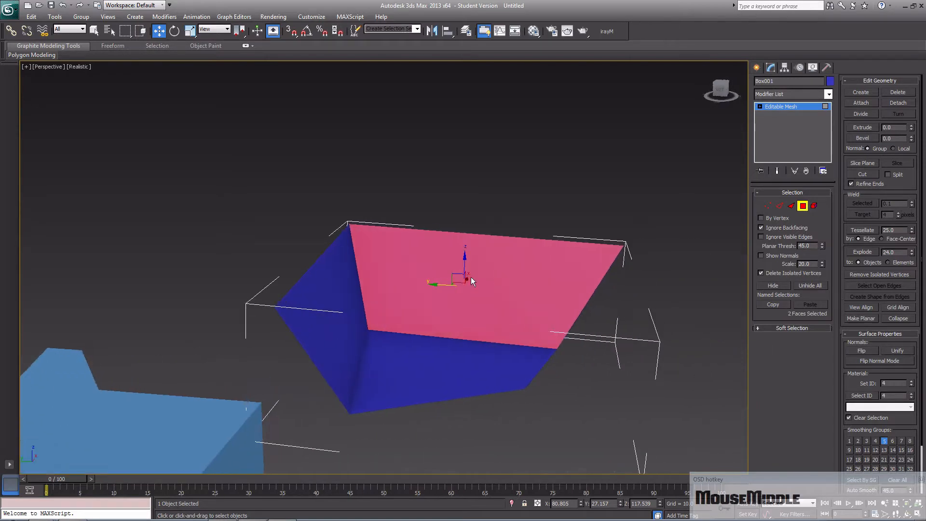
scroll(493, 287, up, 8)
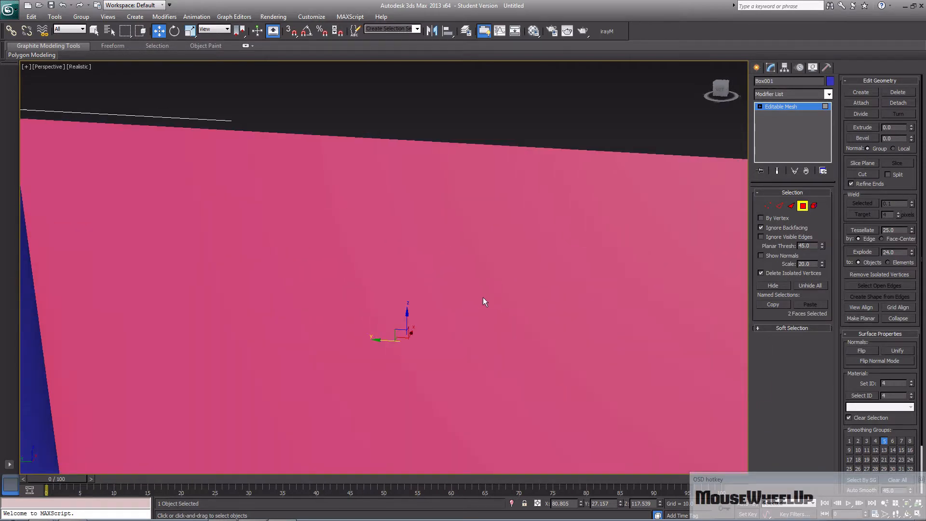
scroll(483, 298, down, 5)
middle_drag(487, 295, 497, 282)
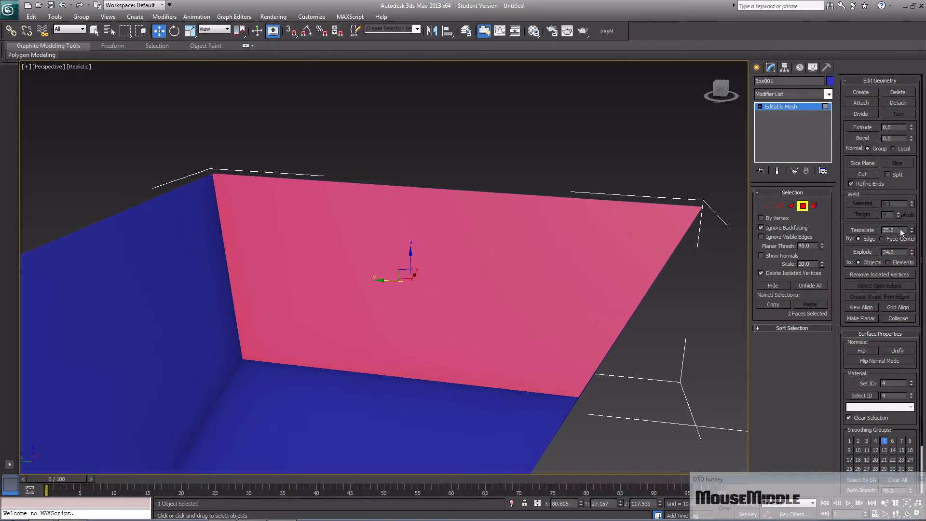
click(852, 230)
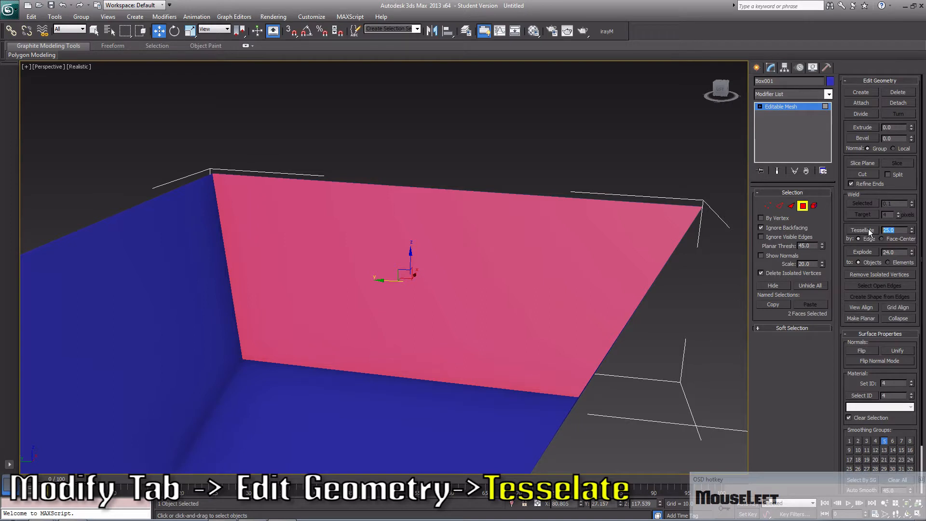
click(869, 230)
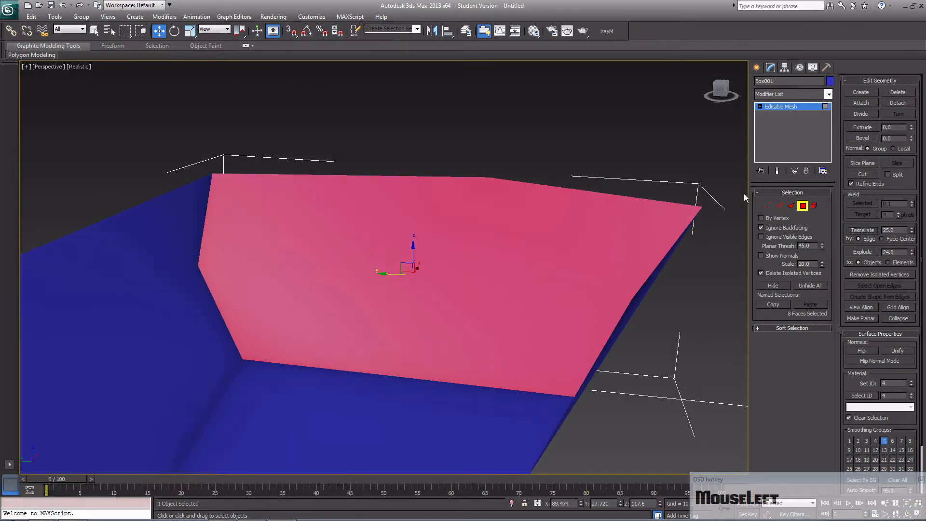
key(ctrl+z)
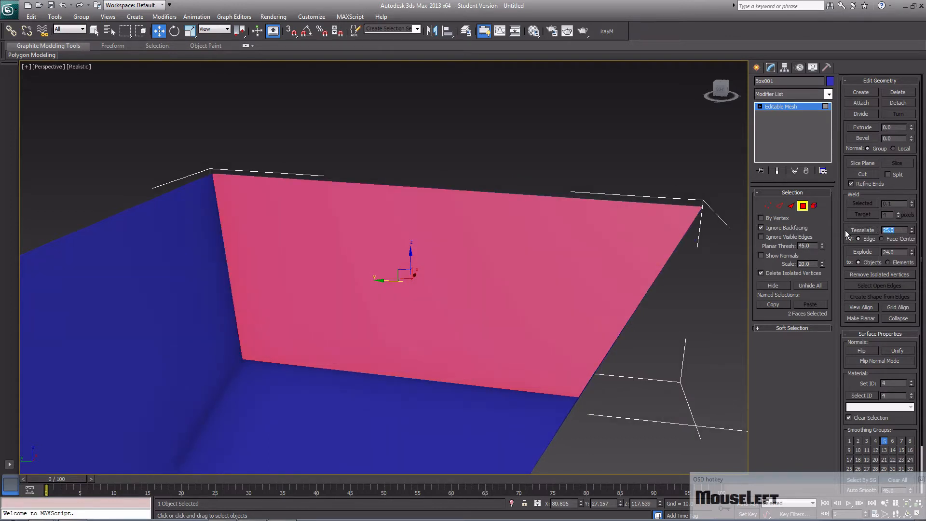
- Set the tessellation tension to 0 and tessellate the back wall by edge, with the mesh displayed in wireframe
text(0)
key(Return)
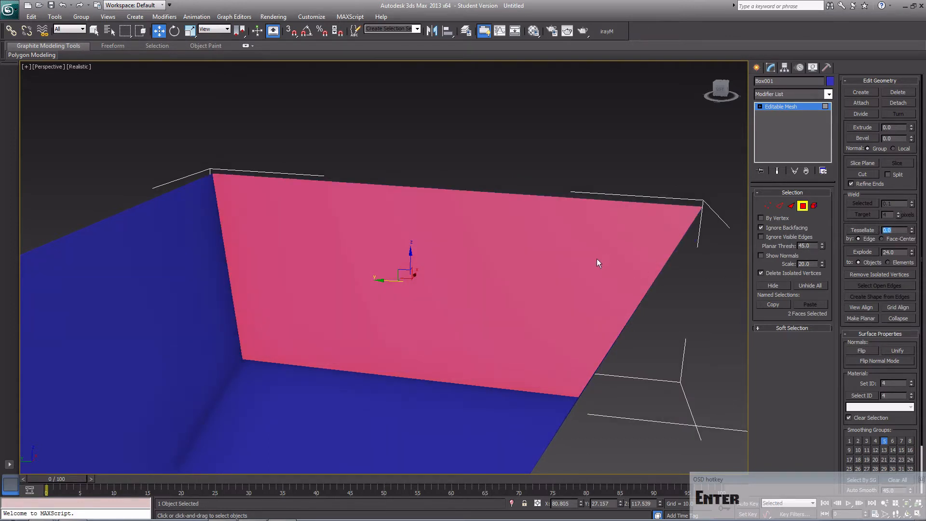
click(562, 173)
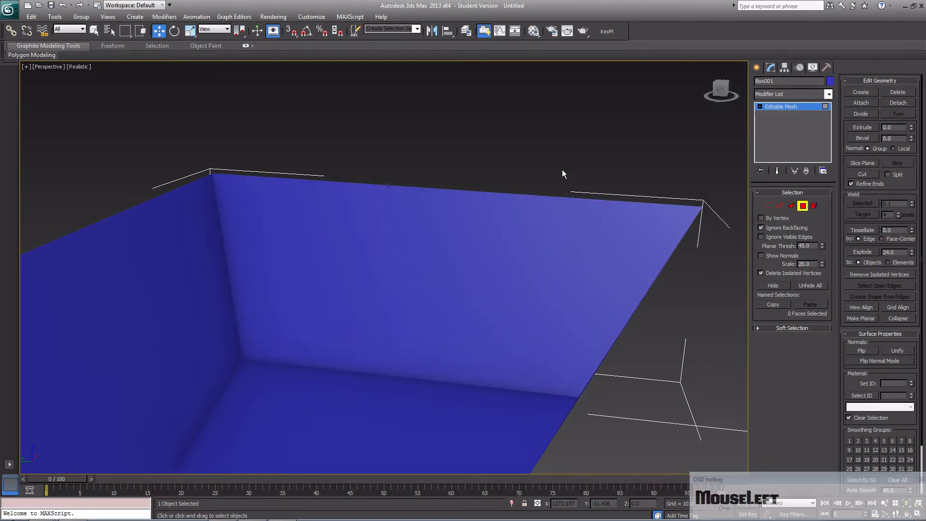
key(F3)
alt+middle_drag(547, 248, 501, 249)
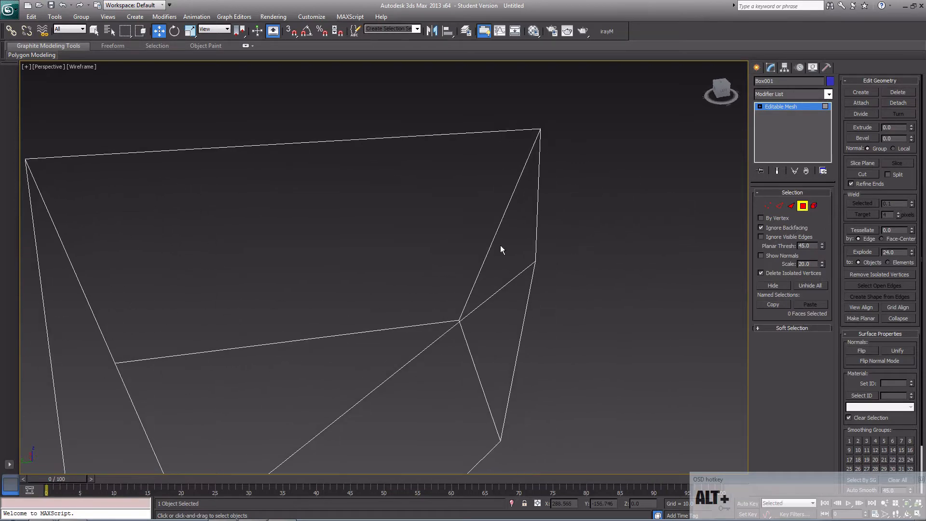
click(500, 249)
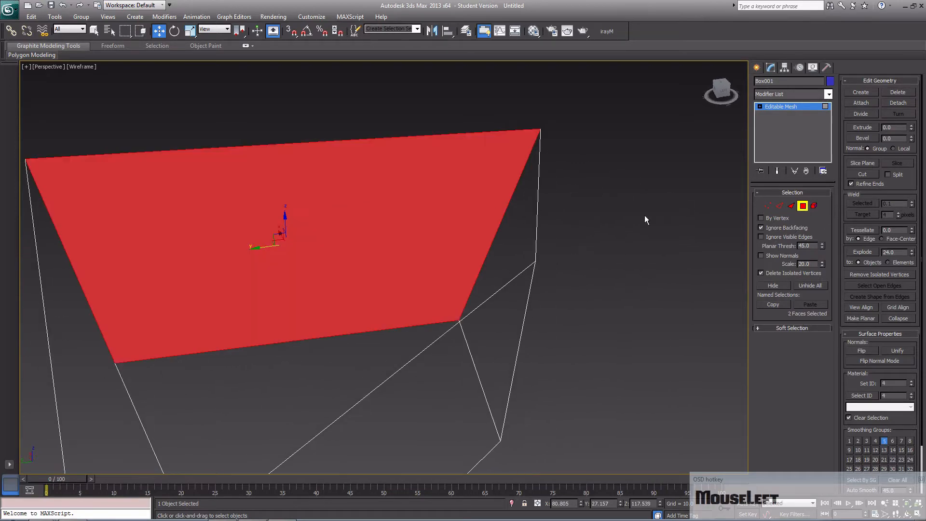
click(862, 230)
click(594, 233)
mouse_move(594, 233)
middle_down()
mouse_move(612, 251)
mouse_move(569, 238)
mouse_move(589, 265)
mouse_move(476, 222)
mouse_move(448, 234)
middle_up()
key(F3)
key(F3)
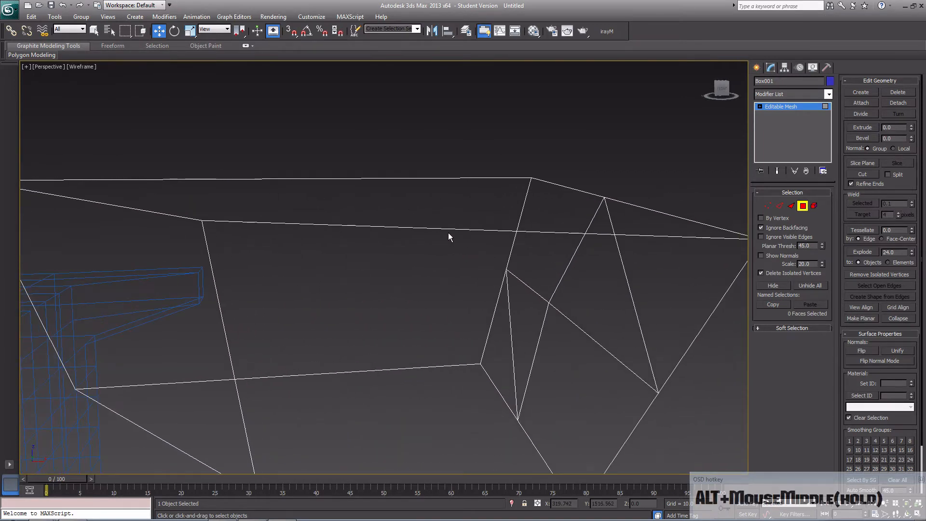
- Pick through the tessellated wall's polygons and nudge its lower four-sided polygon slightly upward along Z
drag(447, 235, 391, 262)
click(514, 313)
click(499, 335)
click(559, 346)
click(591, 288)
click(642, 273)
click(547, 265)
click(539, 318)
click(509, 340)
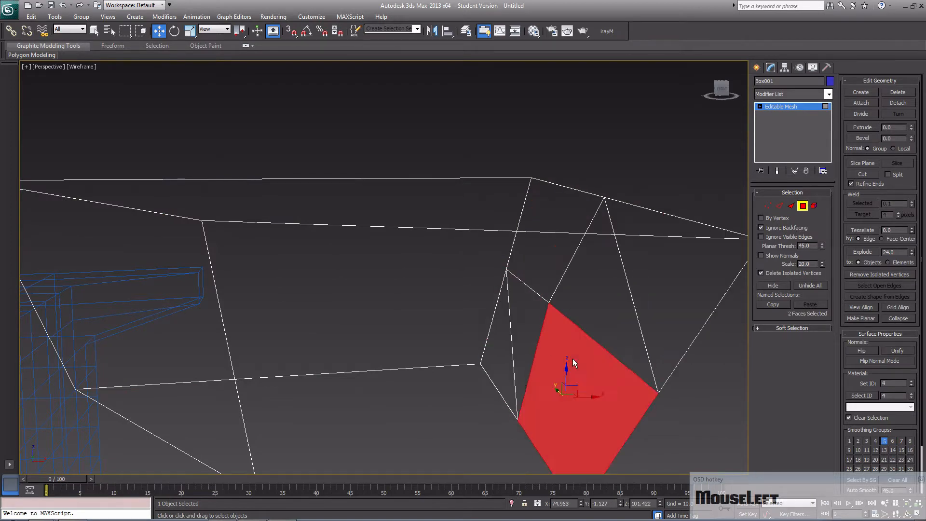
alt+middle_drag(600, 347, 521, 291)
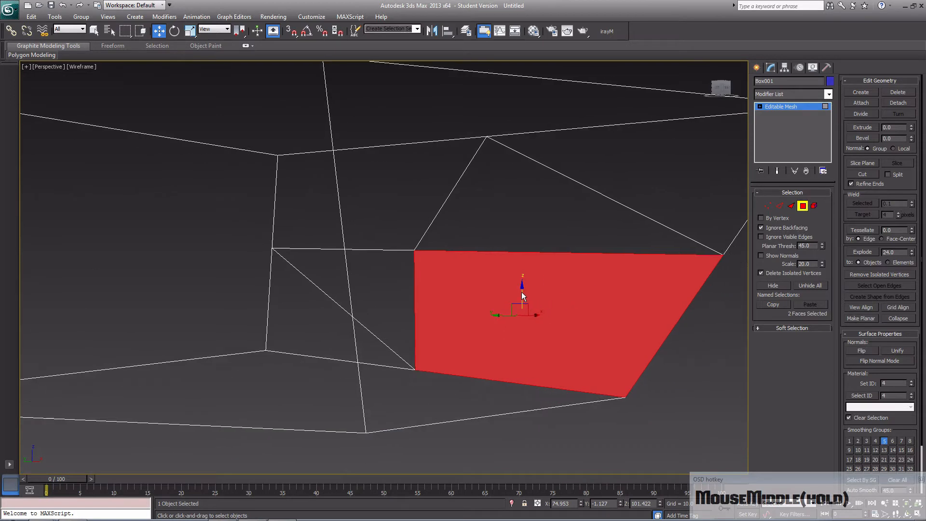
drag(521, 291, 440, 232)
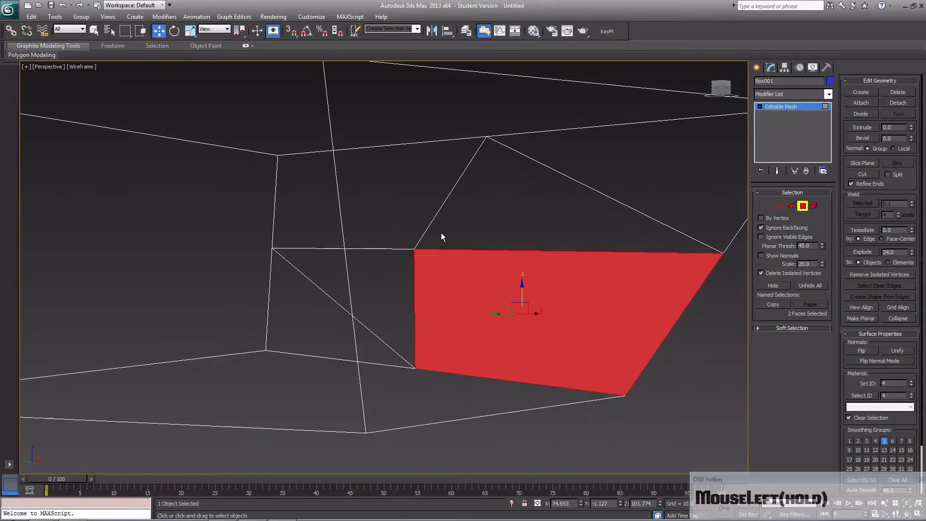
- Tessellate the triangular polygon above it and nudge the resulting inner triangle slightly upward along Z
click(446, 237)
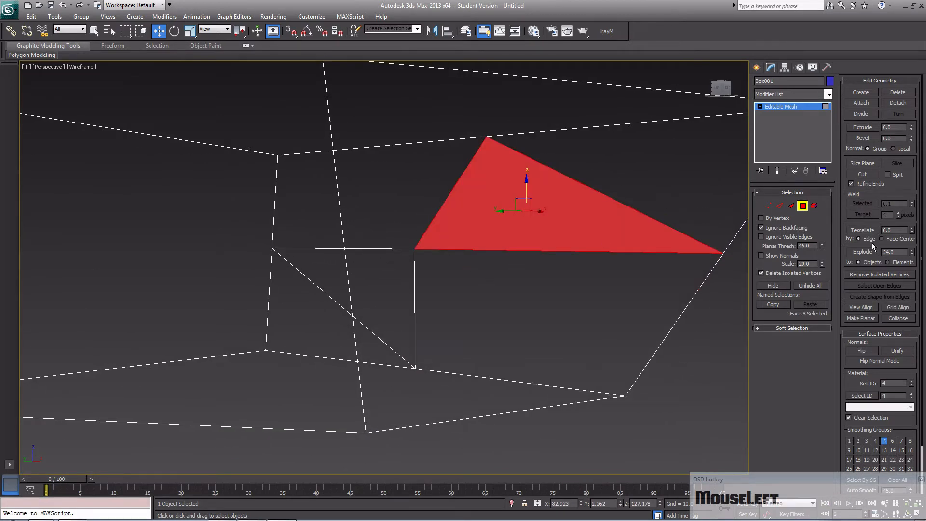
click(872, 230)
click(557, 251)
click(559, 224)
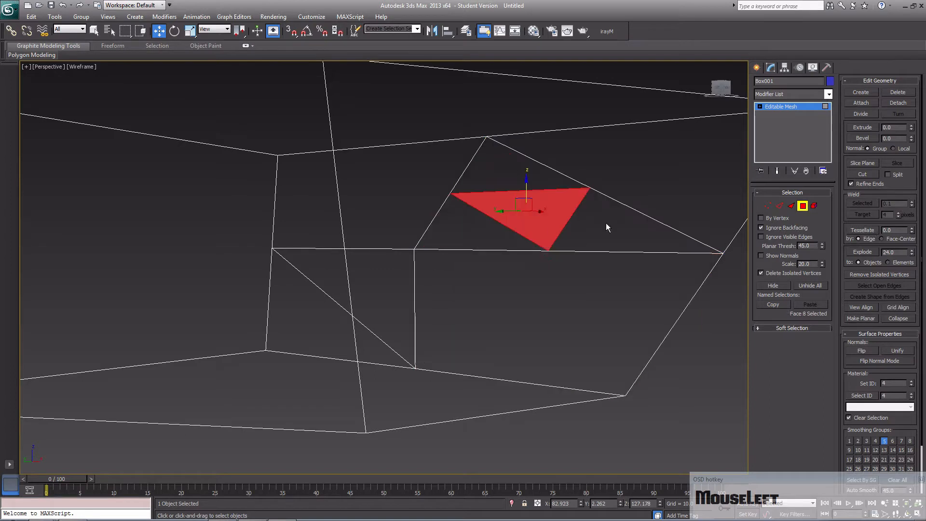
mouse_move(524, 184)
mouse_down()
mouse_move(526, 176)
mouse_move(530, 194)
mouse_move(530, 182)
mouse_up()
- Tessellate the lower four-sided wall polygon repeatedly into a very dense mesh
click(582, 275)
click(862, 230)
click(862, 230)
click(862, 230)
click(862, 230)
click(863, 230)
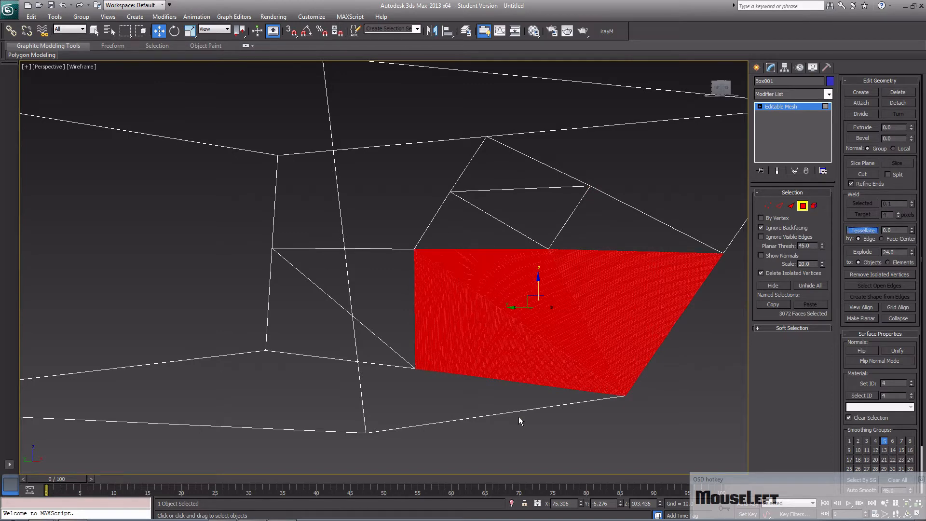
- Select the floor, single faces of the dense area and the whole wall region to check their face counts
click(462, 401)
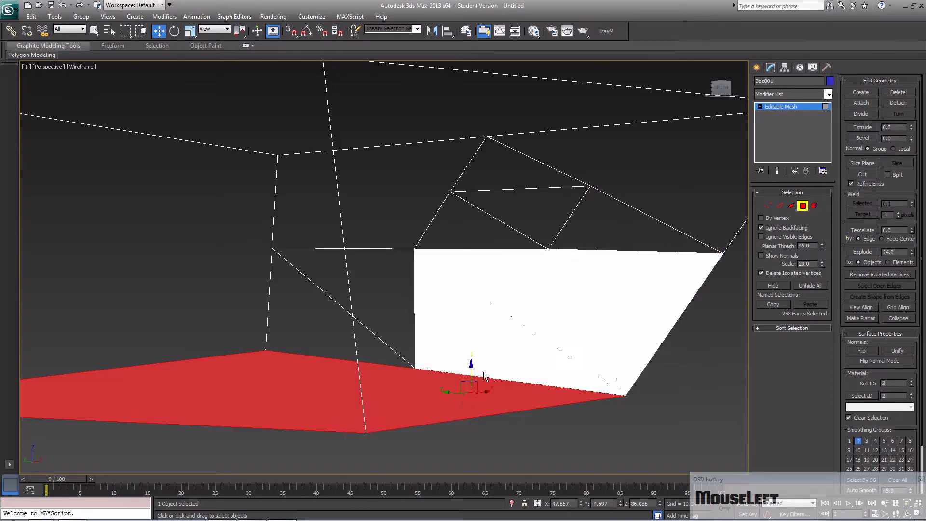
click(495, 336)
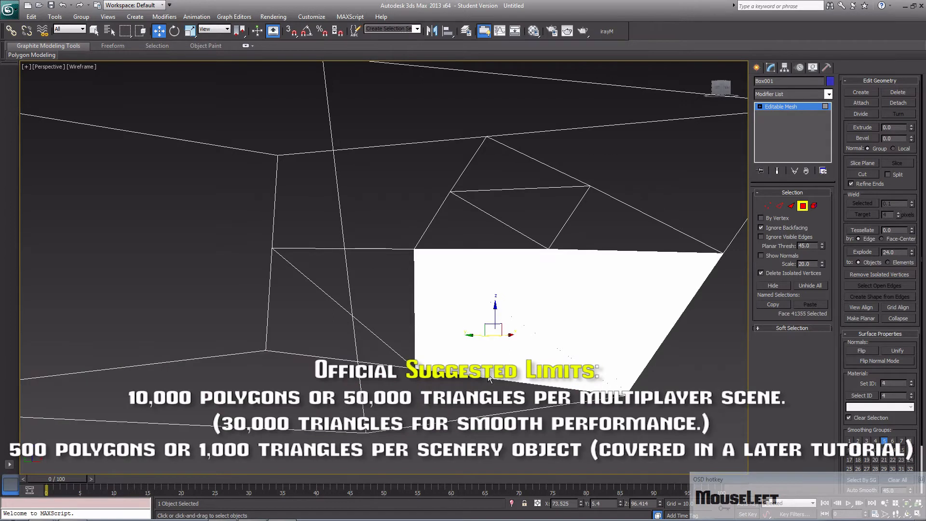
click(403, 316)
click(466, 324)
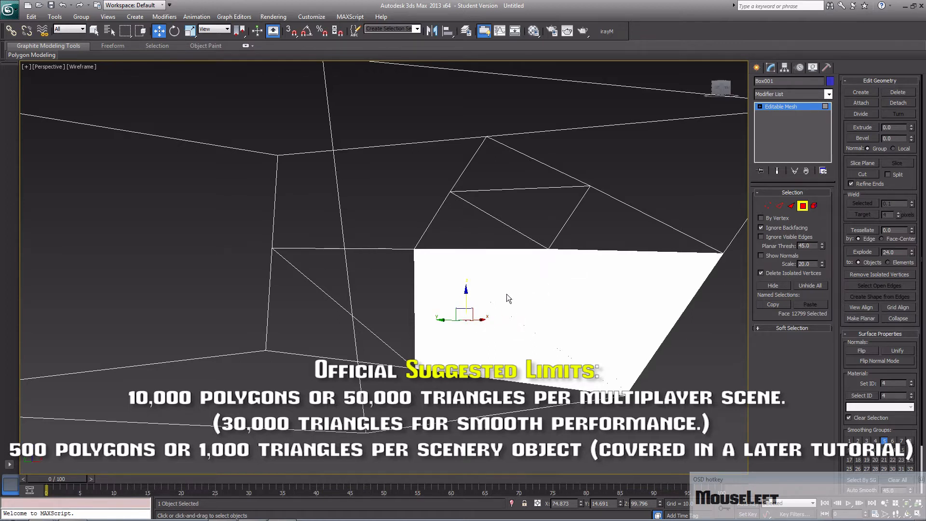
middle_drag(507, 293, 489, 299)
drag(701, 432, 361, 247)
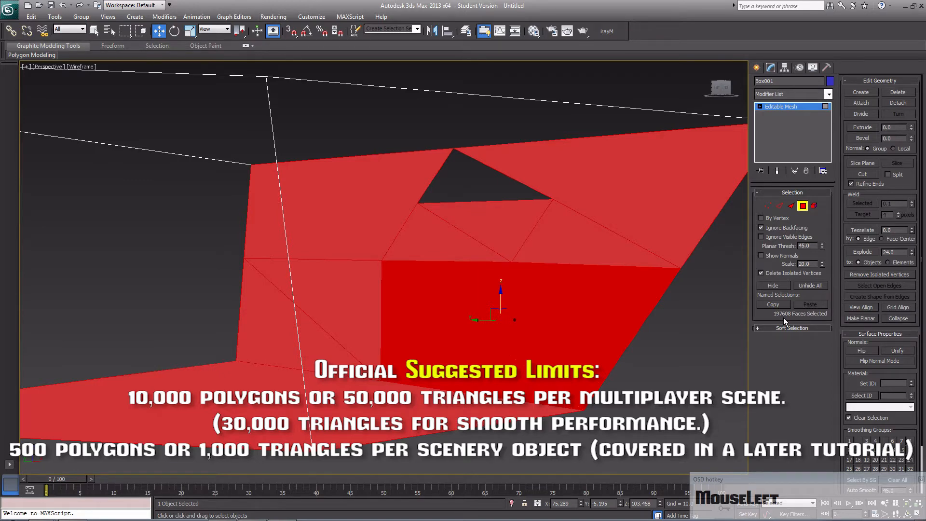
click(692, 334)
- Undo the repeated tessellations of the lower wall polygon
middle_drag(667, 328, 640, 326)
alt+middle_drag(579, 335, 629, 356)
key(ctrl+z)
key(ctrl+z)
key(ctrl+z)
key(ctrl+z)
key(ctrl+z)
key(ctrl+z)
key(ctrl+z)
key(ctrl+z)
key(ctrl+z)
key(ctrl+z)
key(ctrl+z)
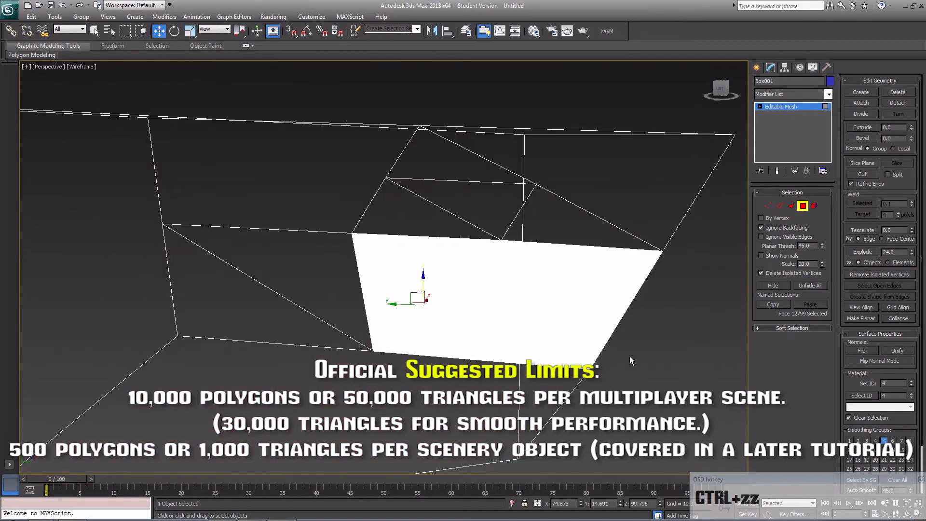
key(ctrl+z)
key(ctrl+z)
key(ctrl+z)
key(ctrl+z)
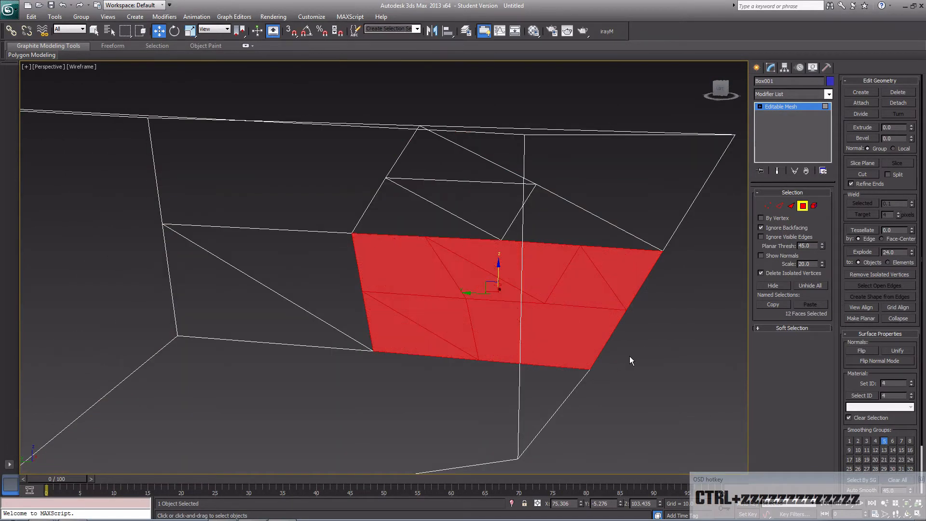
click(496, 337)
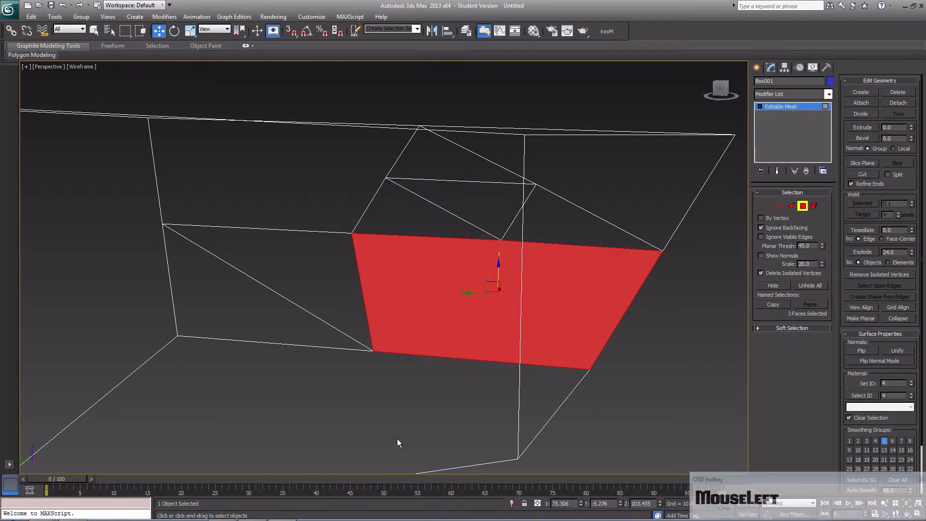
- Return to shaded display and select the side wall polygon of the first mesh
key(F3)
click(605, 314)
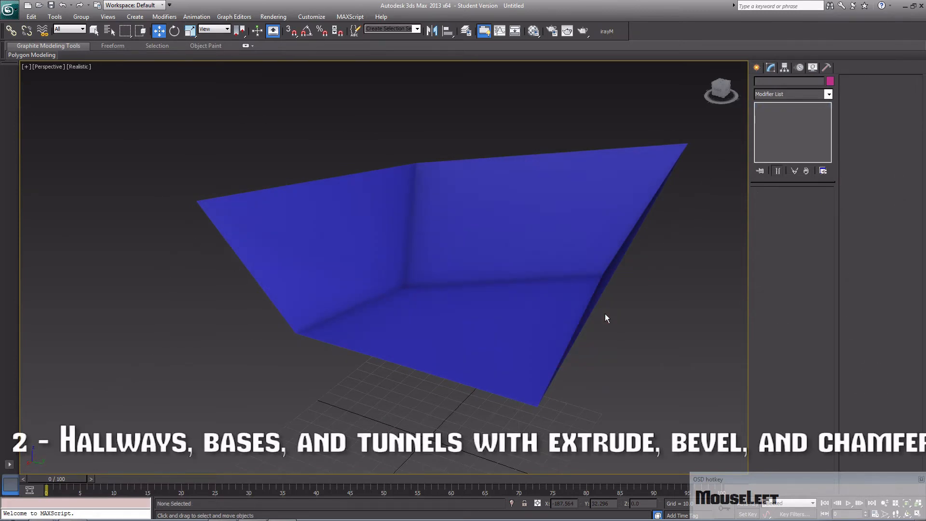
alt+middle_drag(554, 306, 477, 266)
click(464, 274)
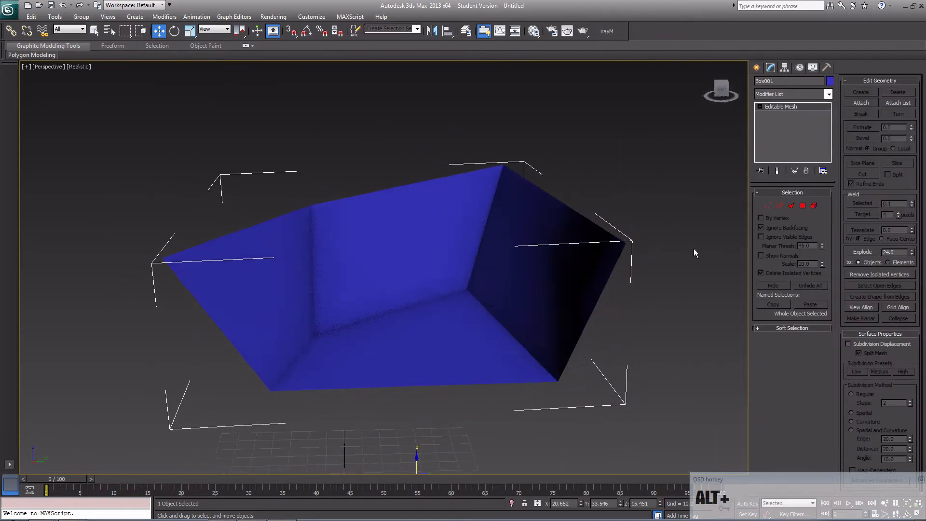
click(803, 209)
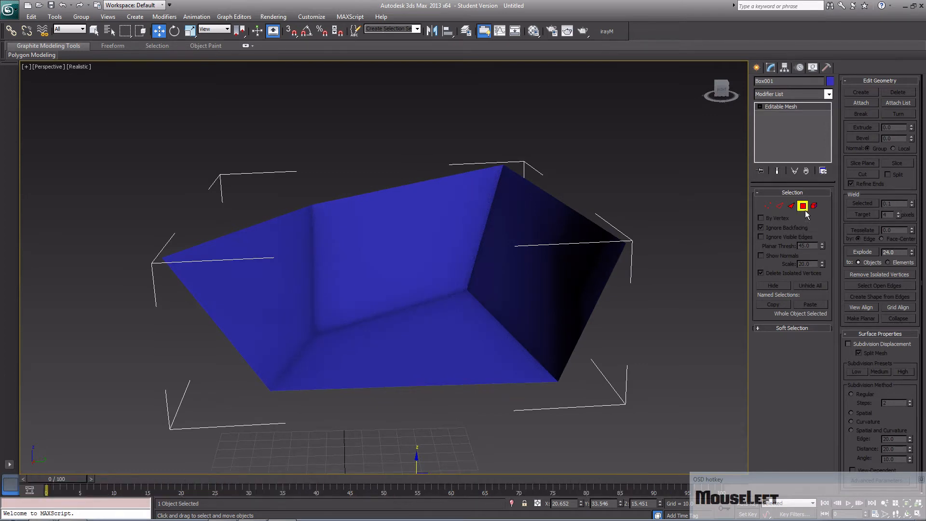
click(518, 301)
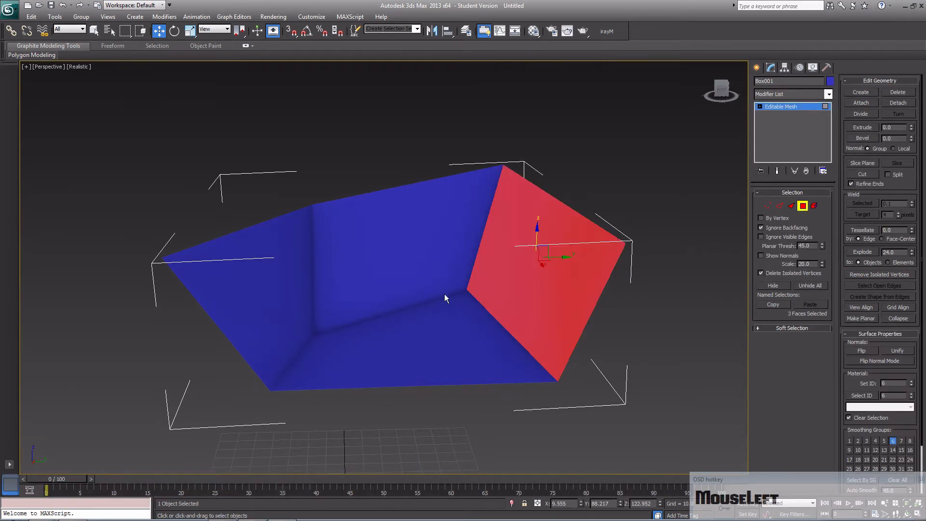
- Select a single triangular face at the base of the side wall and show the mesh in wireframe
click(404, 325)
alt+middle_drag(380, 317, 393, 299)
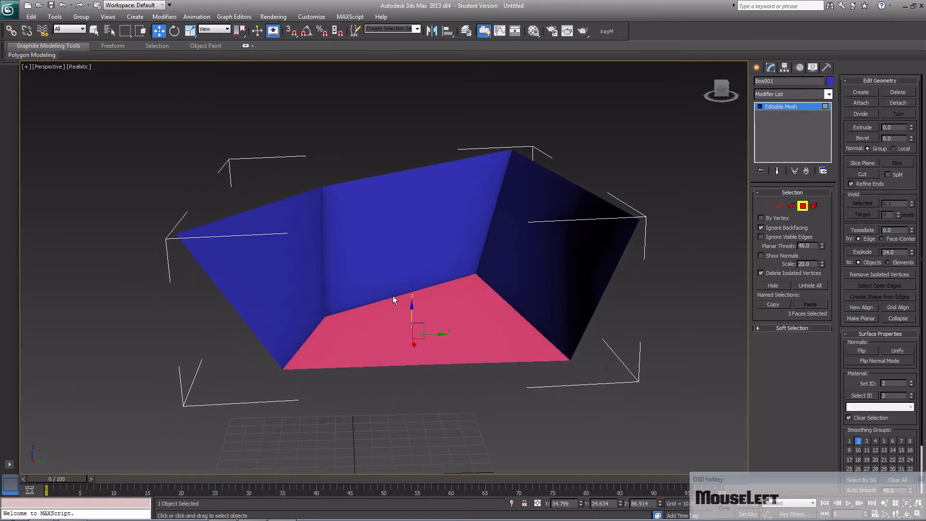
click(543, 288)
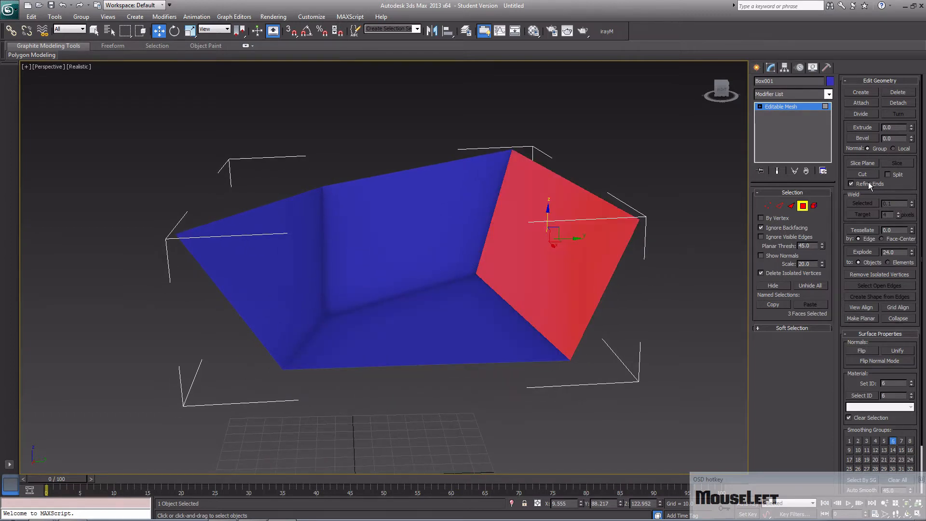
click(591, 359)
click(556, 301)
click(529, 299)
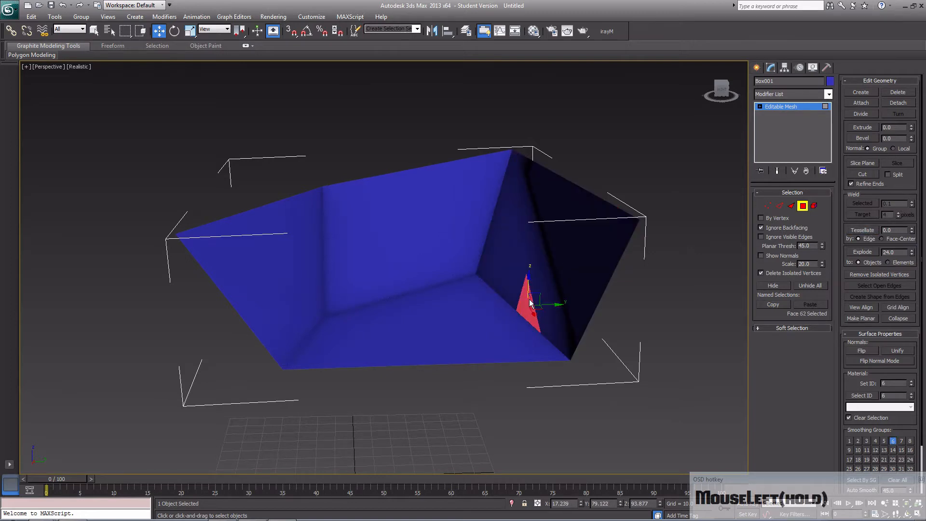
key(F3)
alt+middle_drag(541, 317, 403, 282)
scroll(515, 315, up, 2)
scroll(475, 300, up, 4)
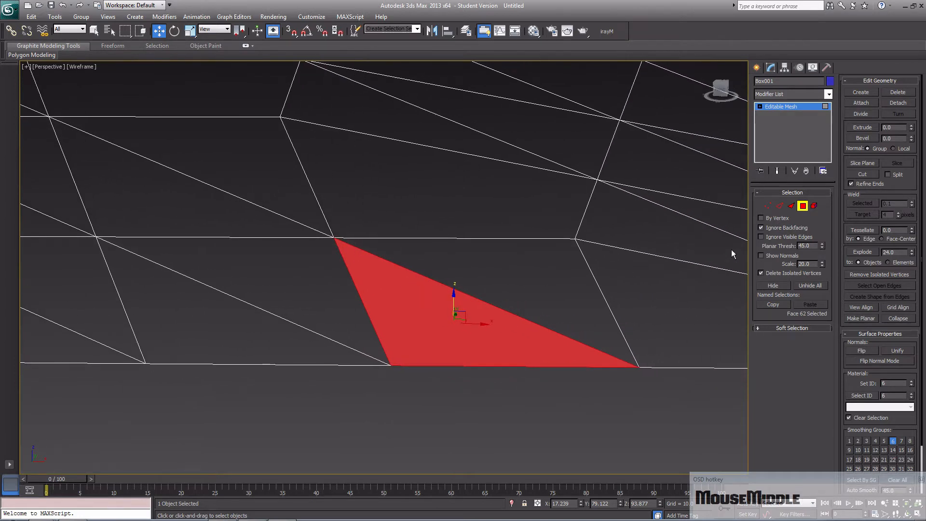
- Move the polygon's two upper vertices along X until they stand above the lower corners, forming a rectangle
click(767, 206)
drag(332, 239, 422, 252)
click(575, 239)
drag(608, 241, 674, 254)
click(594, 395)
- Select both triangles of the rectangle and rotate them about 16 degrees around the X axis to stand upright
click(802, 206)
click(529, 286)
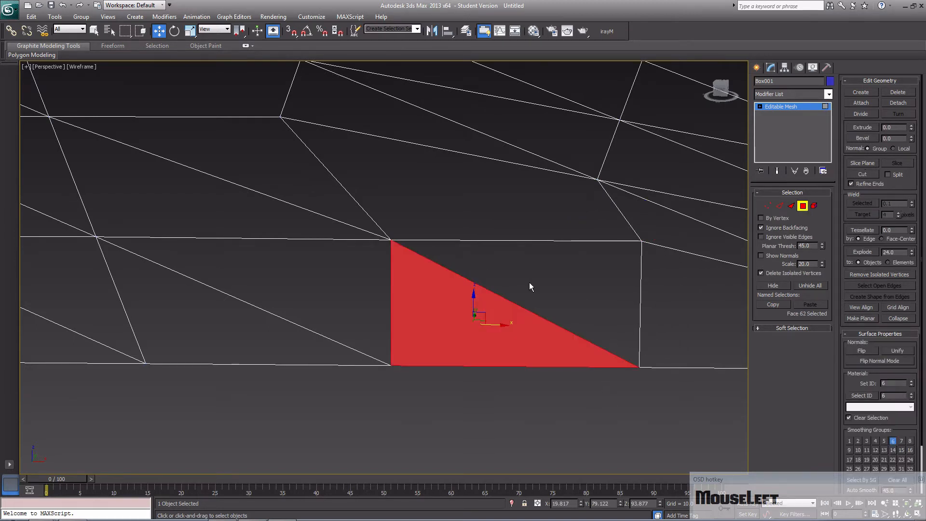
ctrl+click(529, 282)
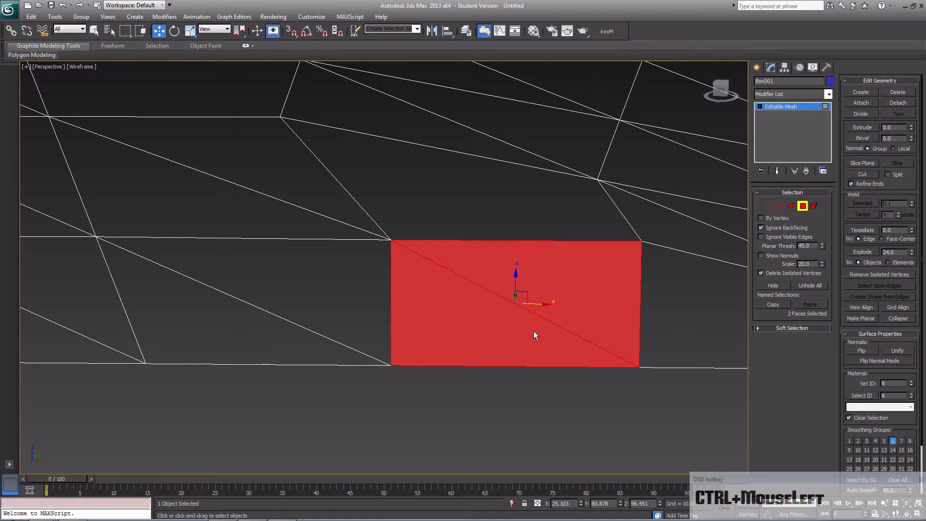
alt+middle_drag(575, 313, 486, 305)
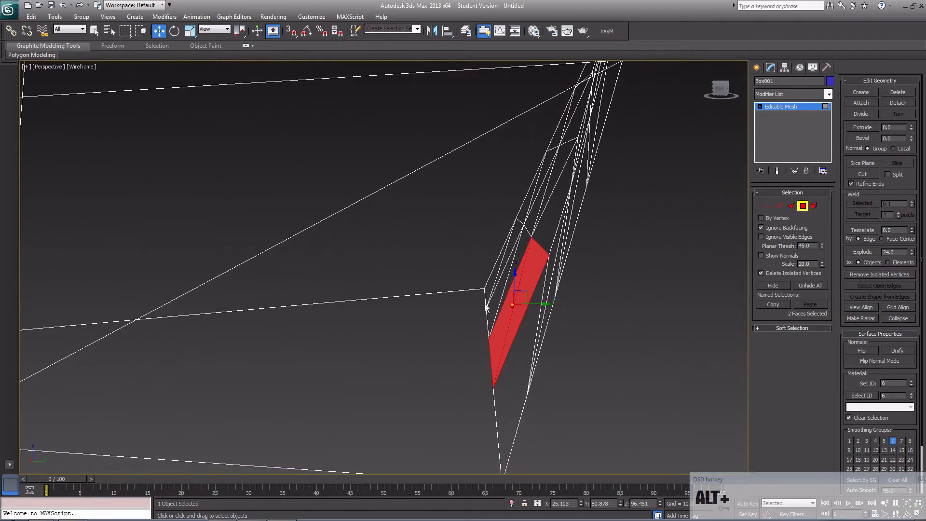
key(alt+e)
click(495, 287)
drag(496, 288, 481, 295)
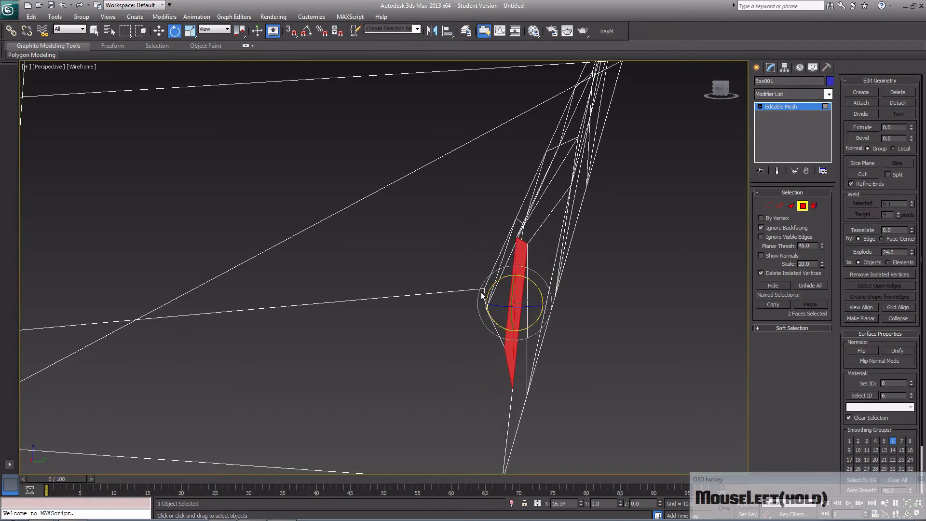
alt+middle_drag(484, 295, 561, 298)
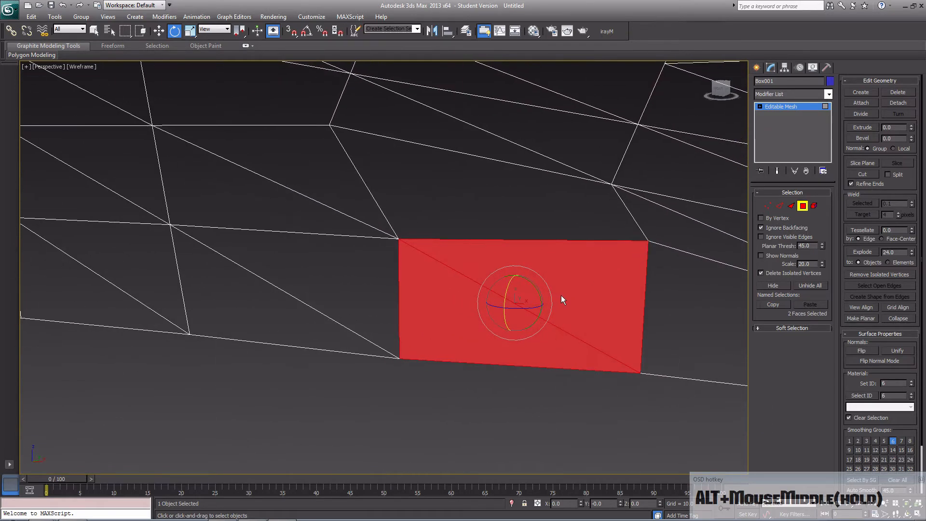
- Extrude the two selected rectangle faces freehand in the viewport, and undo the extrusion
middle_drag(531, 240, 522, 239)
middle_drag(479, 203, 451, 198)
middle_drag(494, 233, 488, 239)
scroll(486, 243, down, 3)
scroll(485, 246, up, 3)
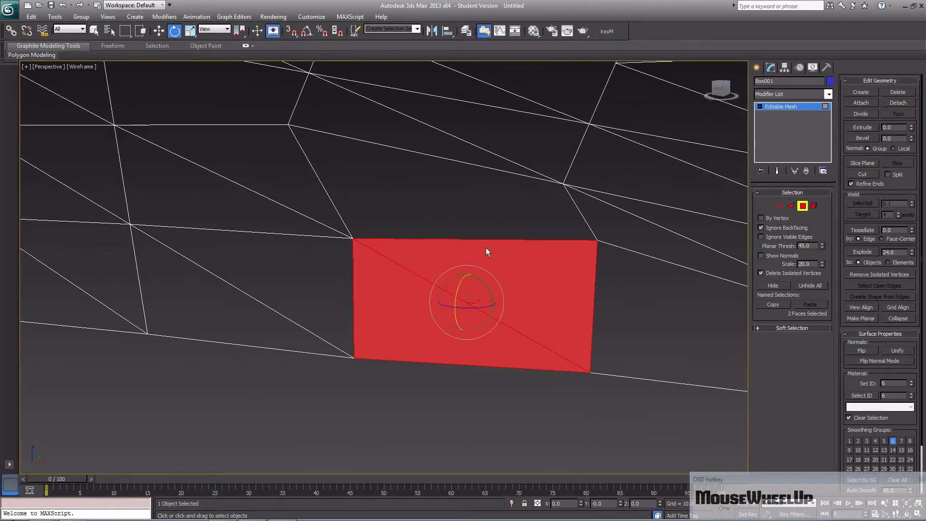
alt+middle_drag(486, 247, 506, 257)
right_click(489, 254)
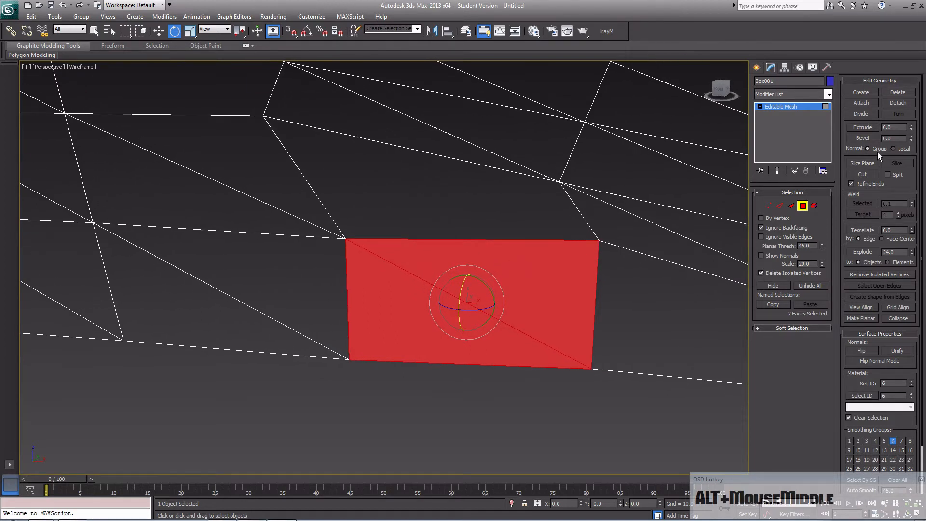
click(863, 127)
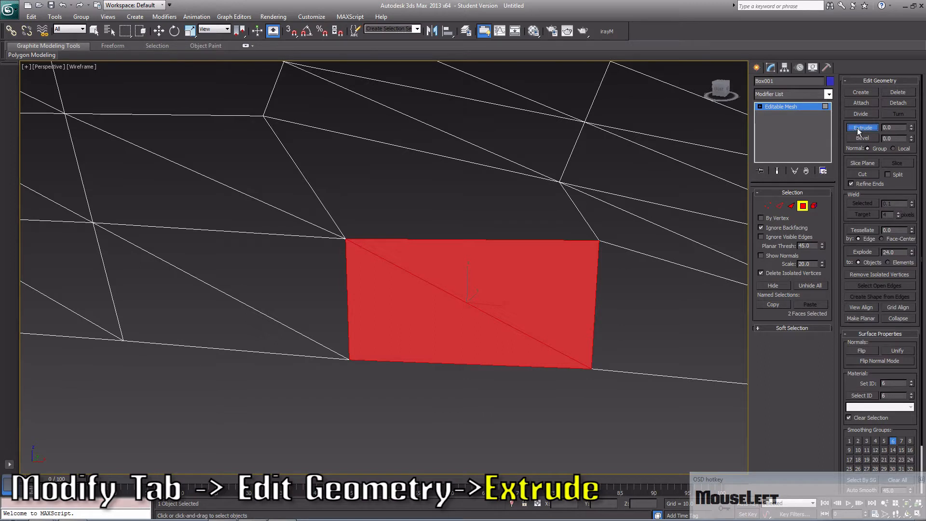
drag(470, 272, 348, 463)
drag(464, 402, 464, 403)
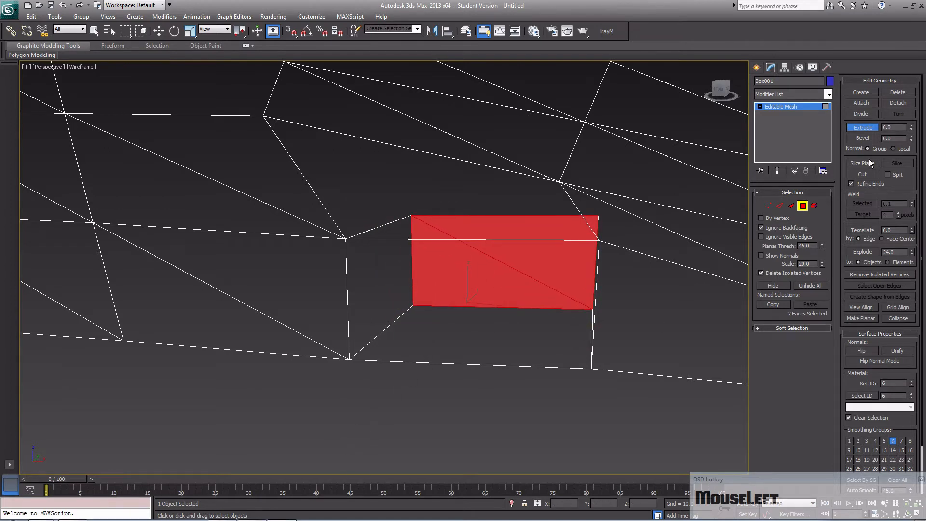
key(ctrl+z)
- Extrude the two selected rectangle faces by an amount of 100, and undo the extrusion
click(890, 127)
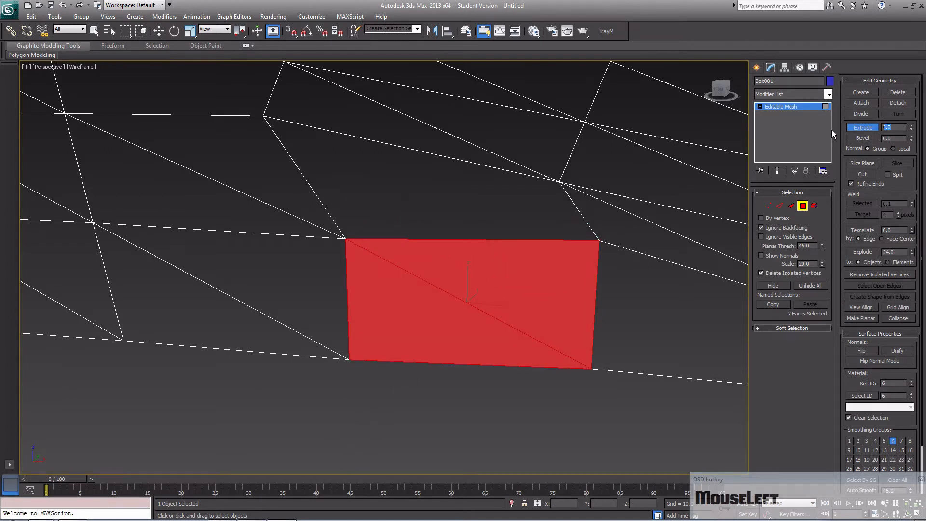
text(100)
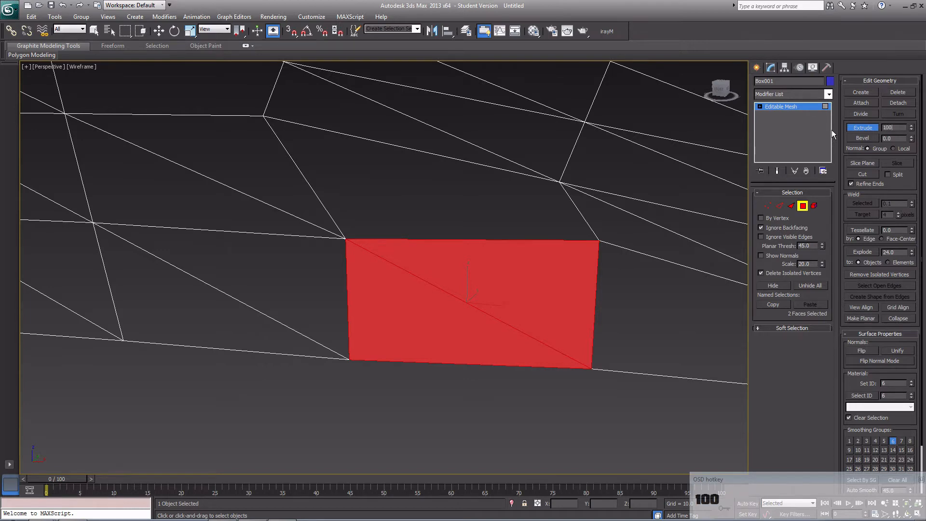
key(Return)
scroll(531, 174, down, 3)
alt+middle_drag(476, 183, 436, 202)
scroll(429, 202, down, 2)
alt+middle_drag(494, 260, 545, 264)
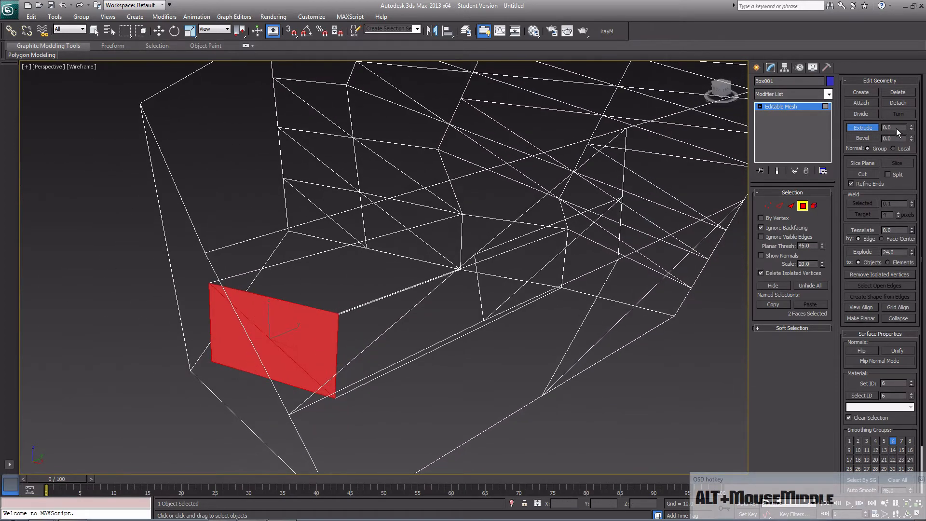
key(ctrl+z)
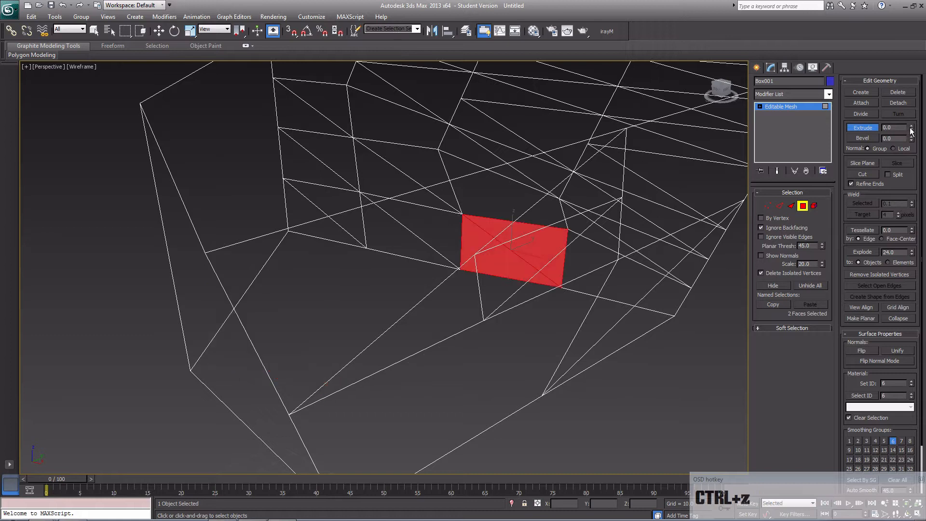
- Extrude the two selected faces by a large negative amount, away from the room, to form a long passage
drag(912, 130, 803, 349)
drag(722, 247, 789, 305)
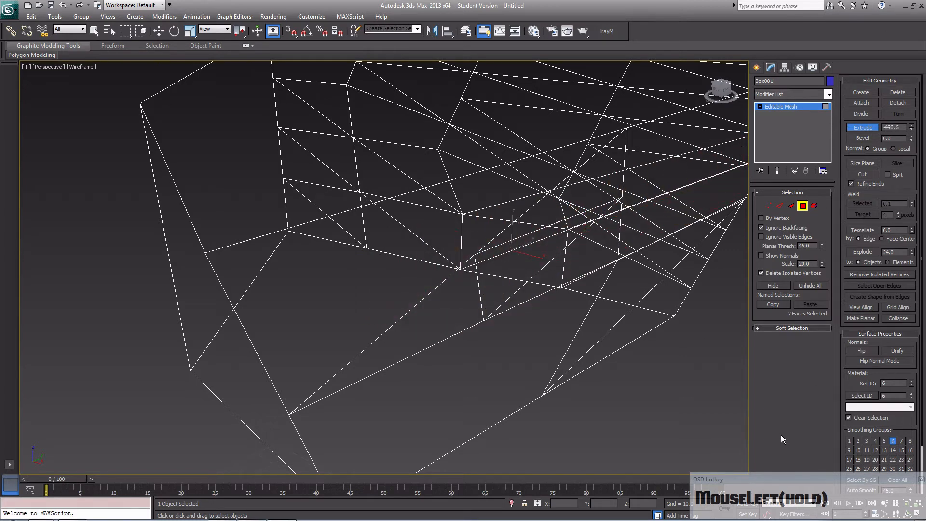
drag(782, 434, 450, 212)
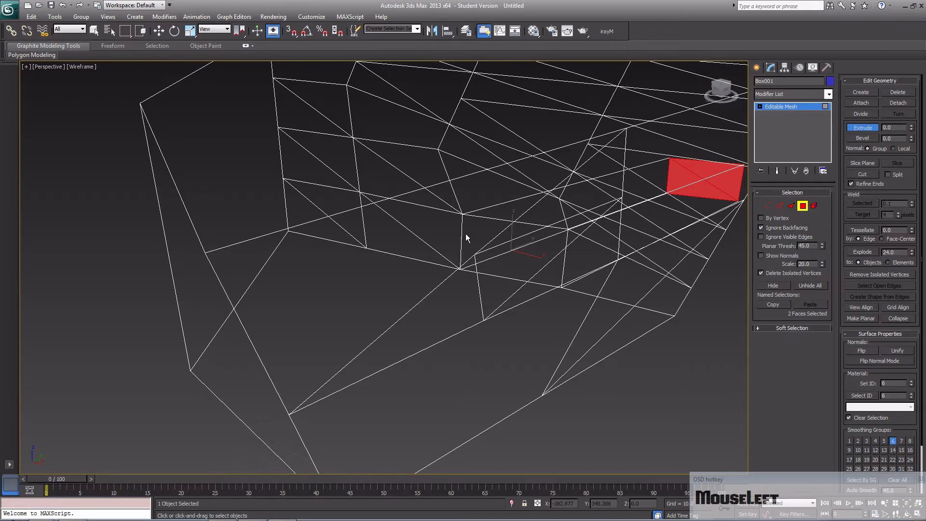
middle_drag(451, 213, 456, 294)
alt+middle_drag(492, 319, 515, 282)
key(z)
scroll(495, 279, down, 3)
scroll(511, 270, down, 4)
scroll(507, 274, down, 3)
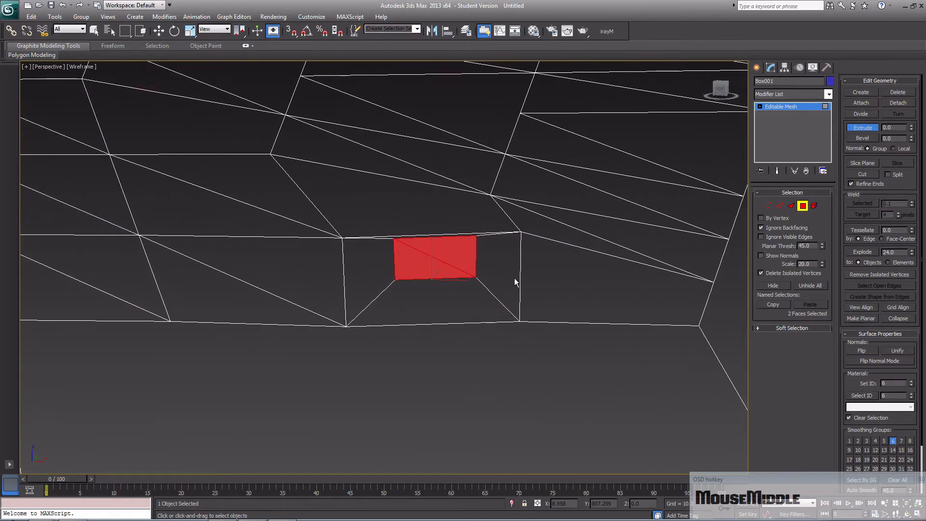
scroll(514, 280, up, 3)
middle_drag(514, 280, 491, 276)
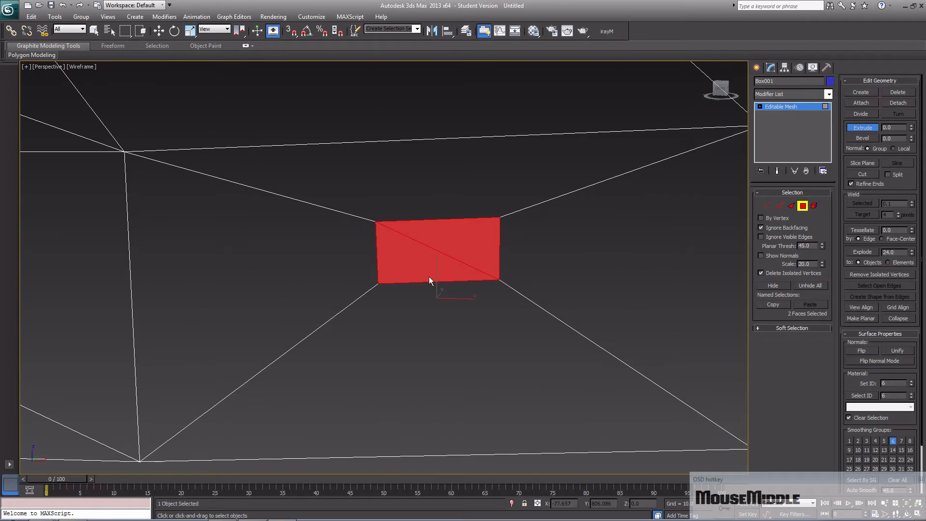
- Extrude the passage's end faces once more, undo that second extrusion, and keep the first one in shaded display
key(w)
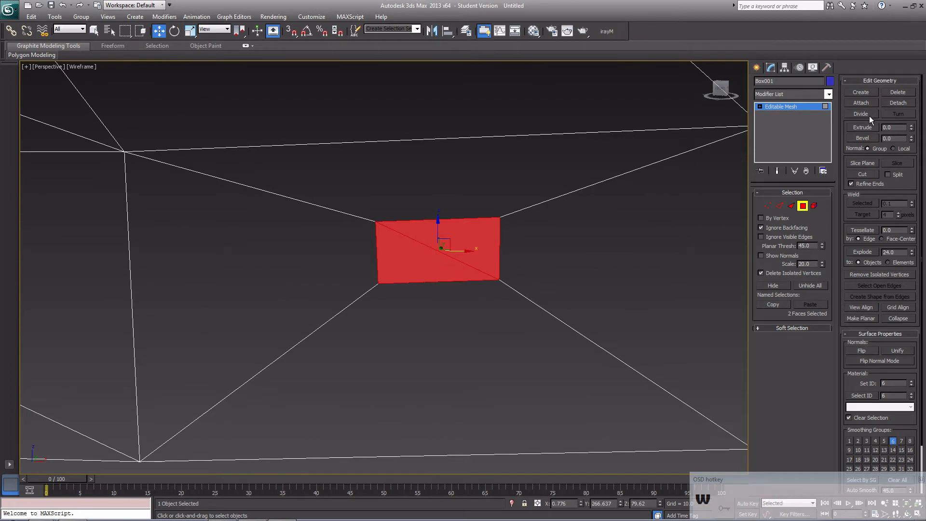
click(865, 130)
alt+middle_drag(532, 254, 564, 256)
drag(549, 260, 910, 143)
middle_drag(598, 289, 430, 278)
key(F3)
key(ctrl+z)
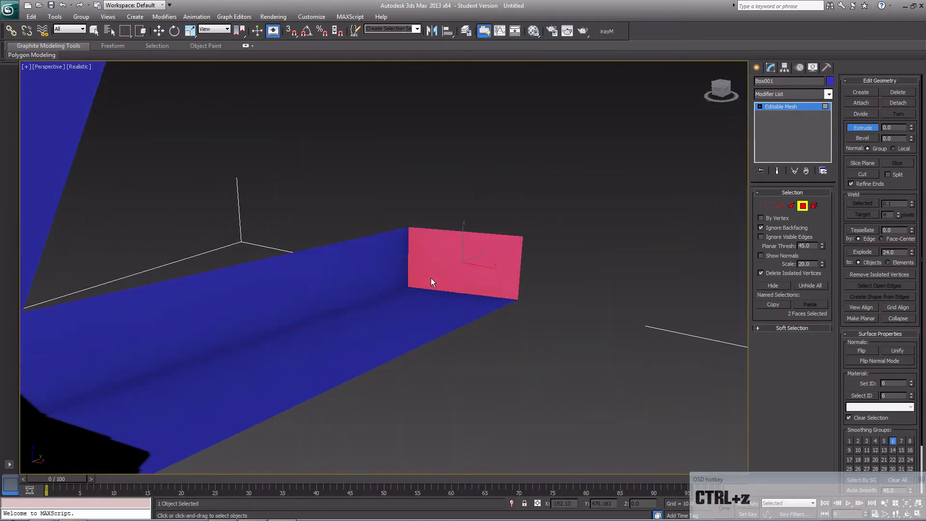
key(ctrl+z)
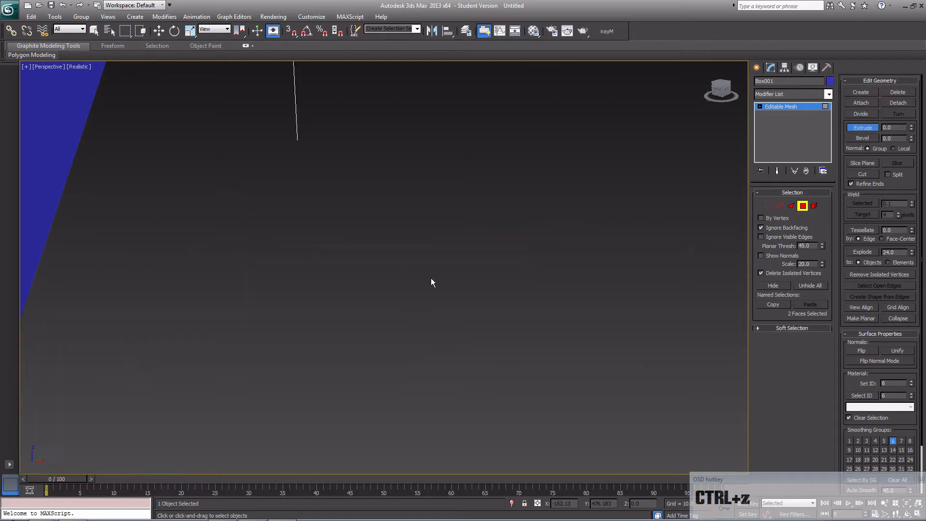
key(ctrl+y)
- Rotate the passage's end faces around the vertical axis to start a bend
scroll(444, 275, down, 2)
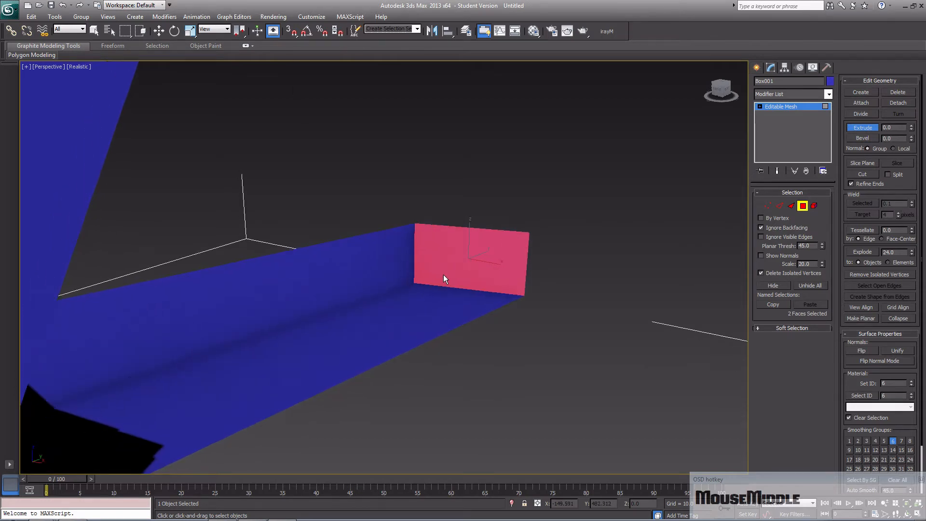
scroll(444, 275, down, 1)
alt+middle_drag(446, 299, 438, 329)
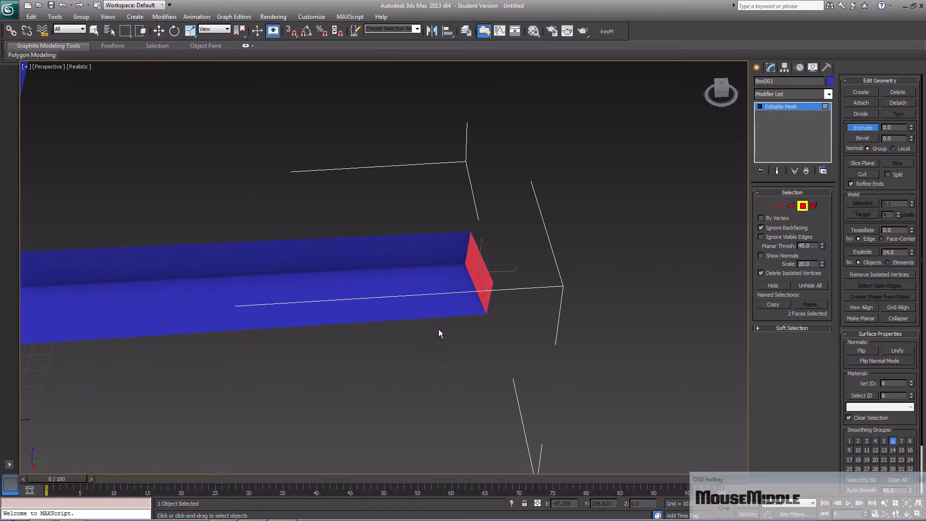
key(w)
key(e)
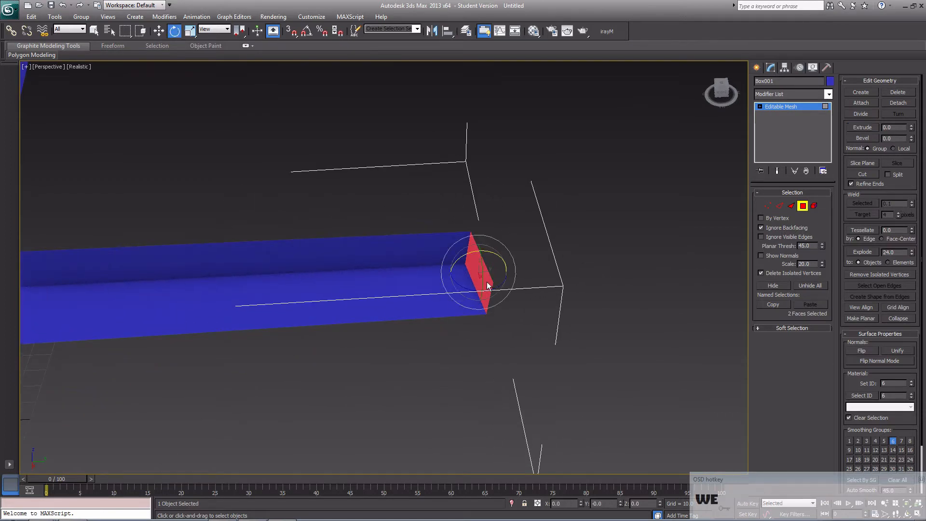
drag(465, 292, 502, 291)
alt+middle_drag(502, 292, 470, 291)
key(alt+w)
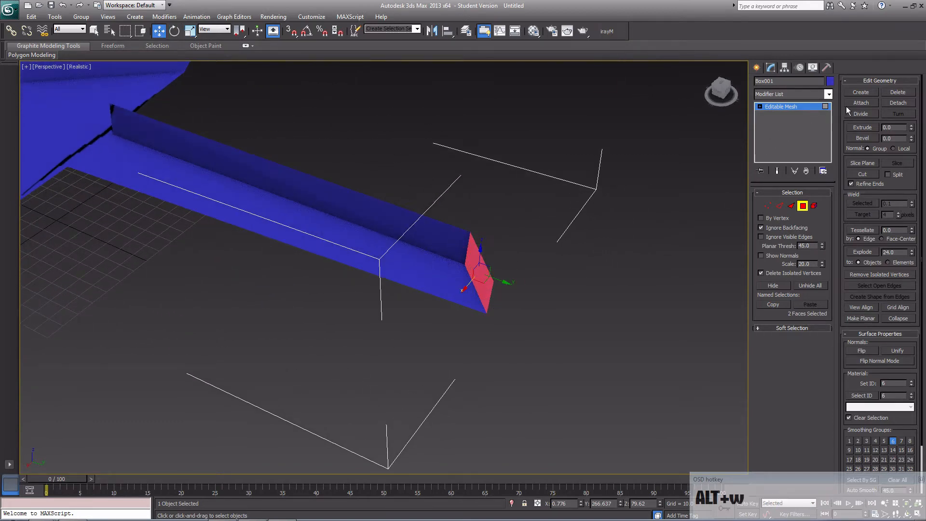
- Extrude the turned end faces into a short bend segment and rotate its end around the vertical axis
click(861, 128)
drag(479, 276, 381, 377)
middle_drag(520, 336, 466, 373)
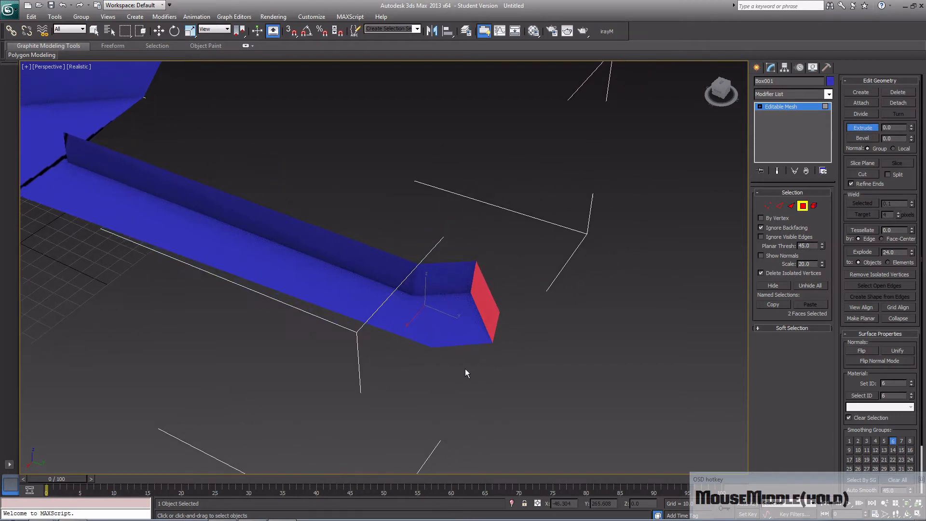
key(w)
key(e)
drag(468, 321, 412, 321)
- Extrude two more short segments from the passage's end, rotating the end faces around the vertical axis to continue the curve
drag(911, 131, 906, 247)
middle_drag(538, 331, 448, 347)
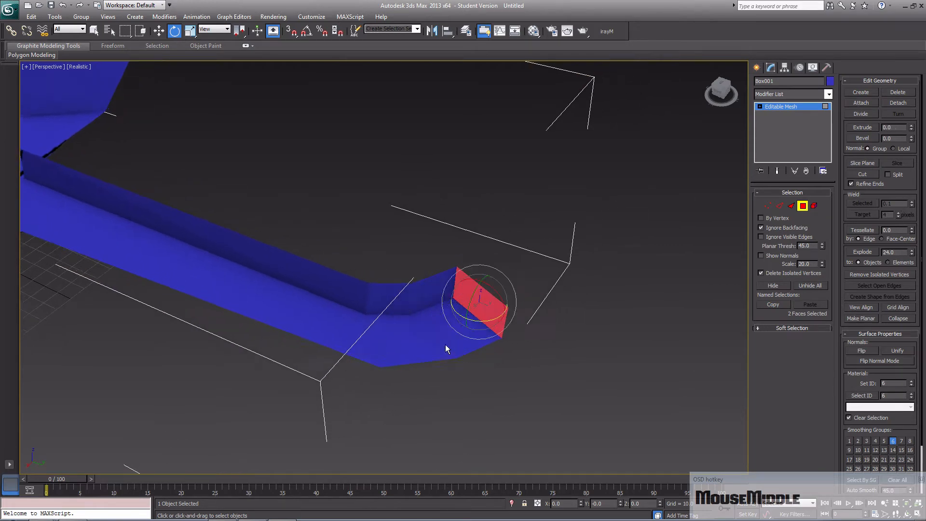
drag(465, 321, 497, 323)
drag(911, 131, 913, 269)
drag(488, 282, 652, 241)
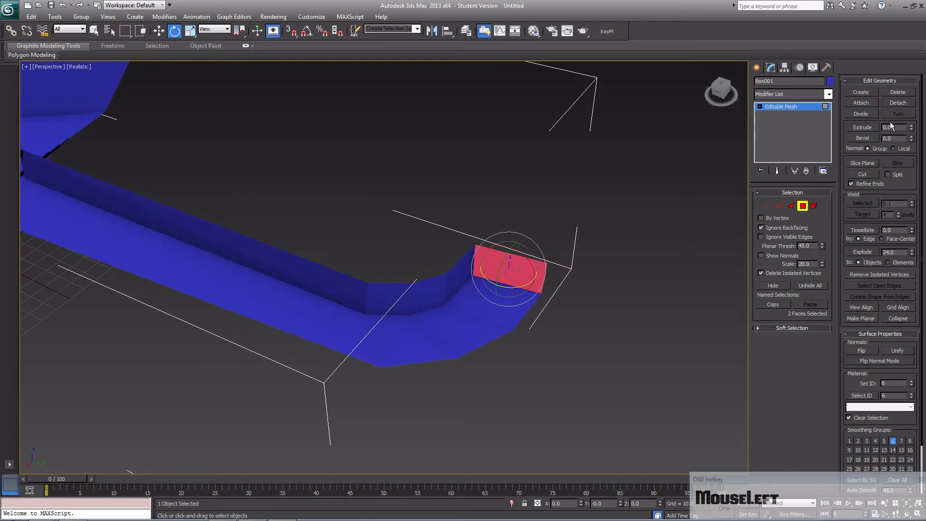
- Look back into the room at the passage opening, selecting a passage polygon just inside it and the room's floor
middle_drag(554, 271, 544, 291)
scroll(574, 304, down, 3)
alt+middle_drag(335, 266, 544, 244)
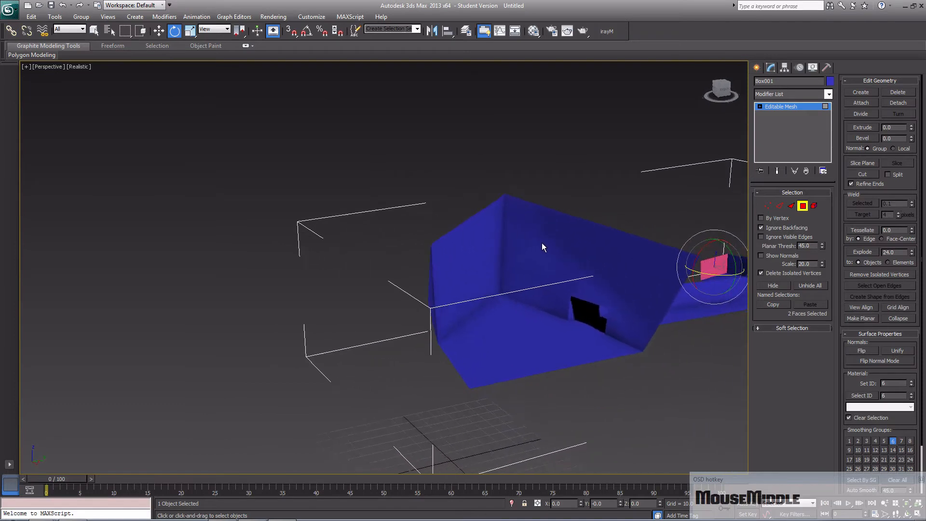
ctrl+click(587, 321)
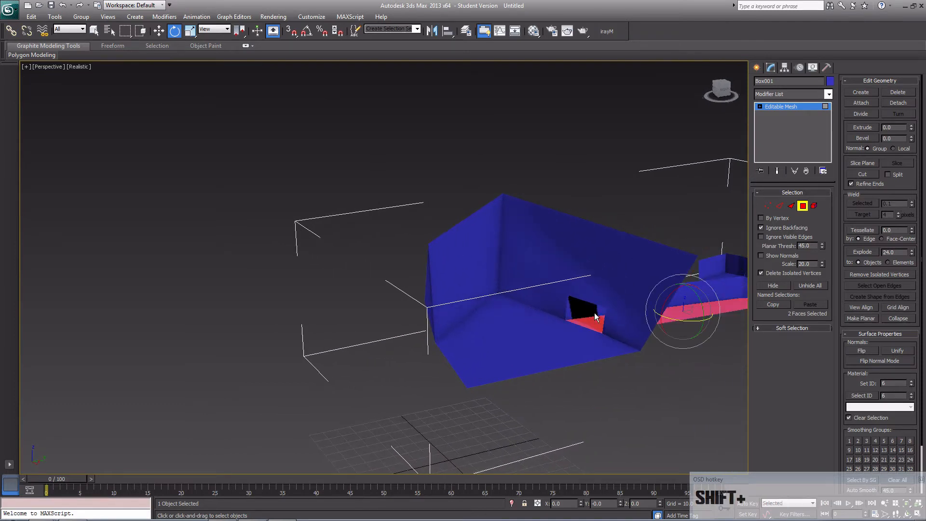
key(z)
middle_drag(499, 291, 614, 314)
alt+middle_drag(405, 285, 486, 323)
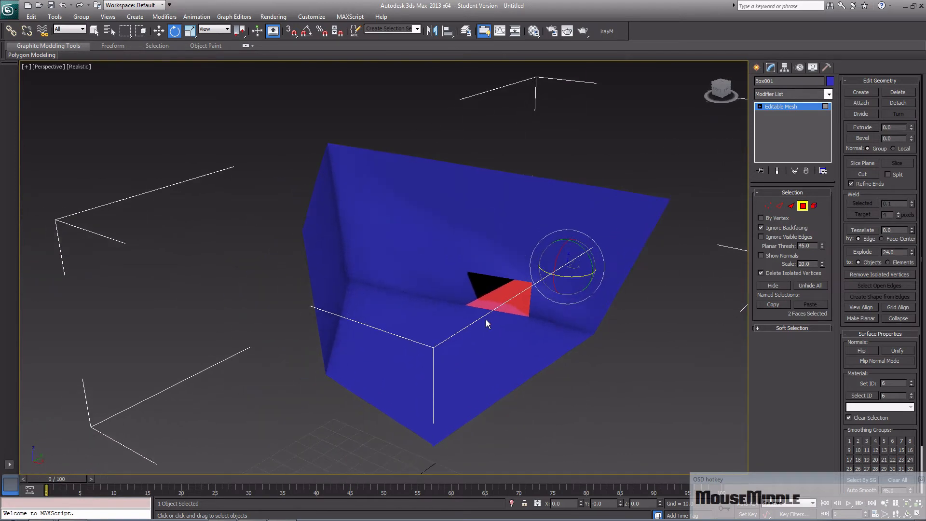
click(491, 348)
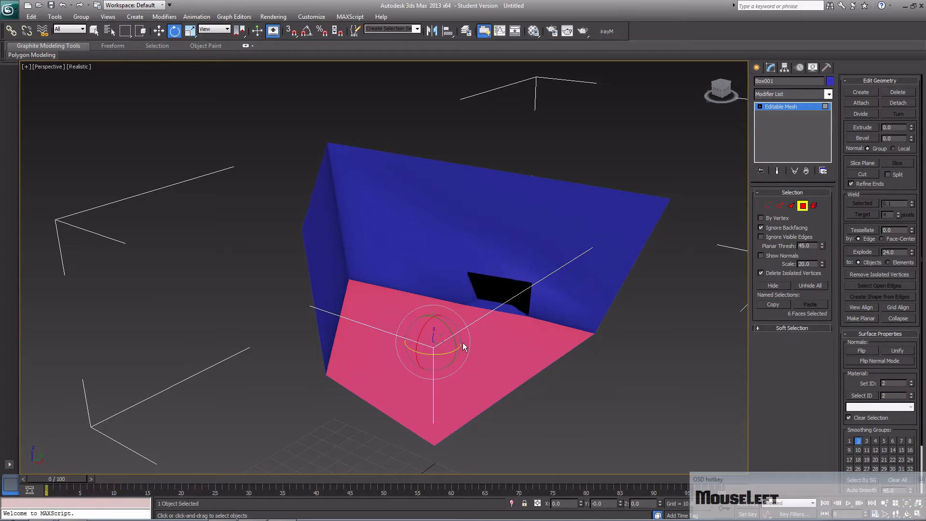
- Try tessellating the selected floor by Face-Center in wireframe view, and undo the tessellation
key(w)
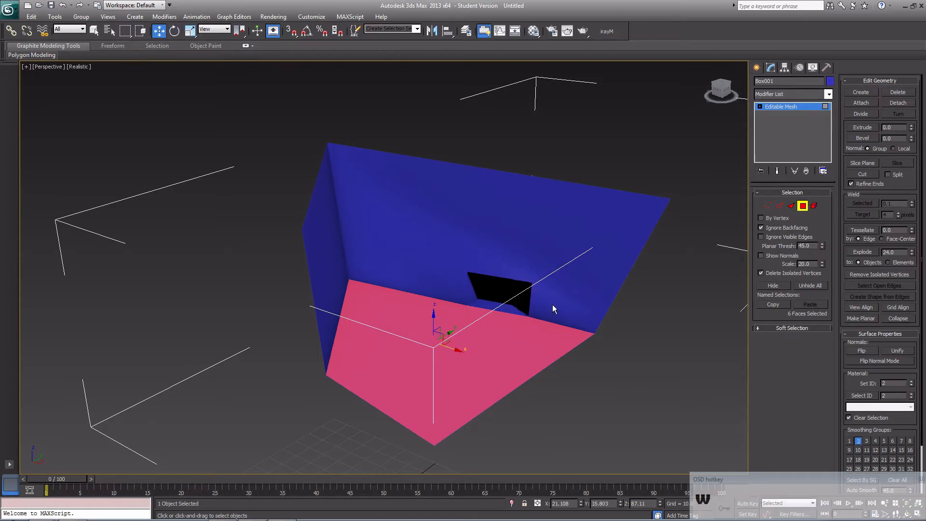
click(887, 239)
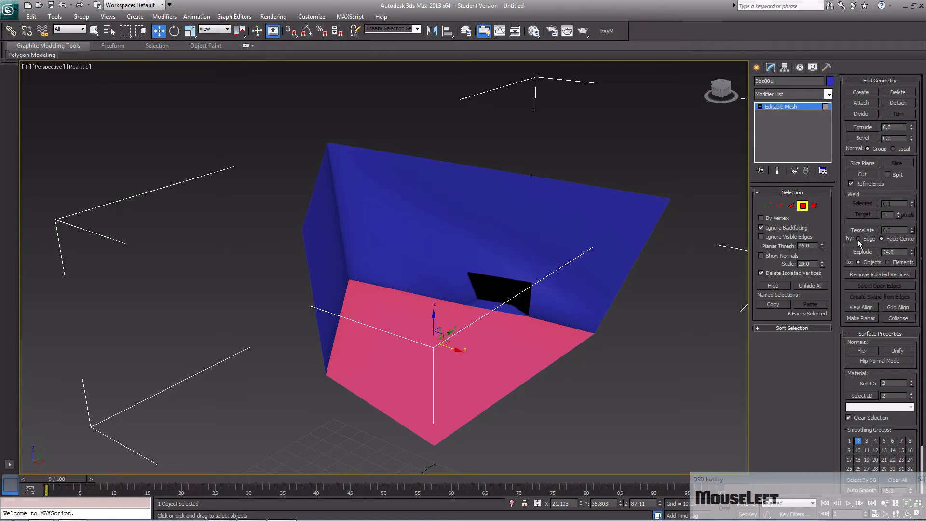
key(F3)
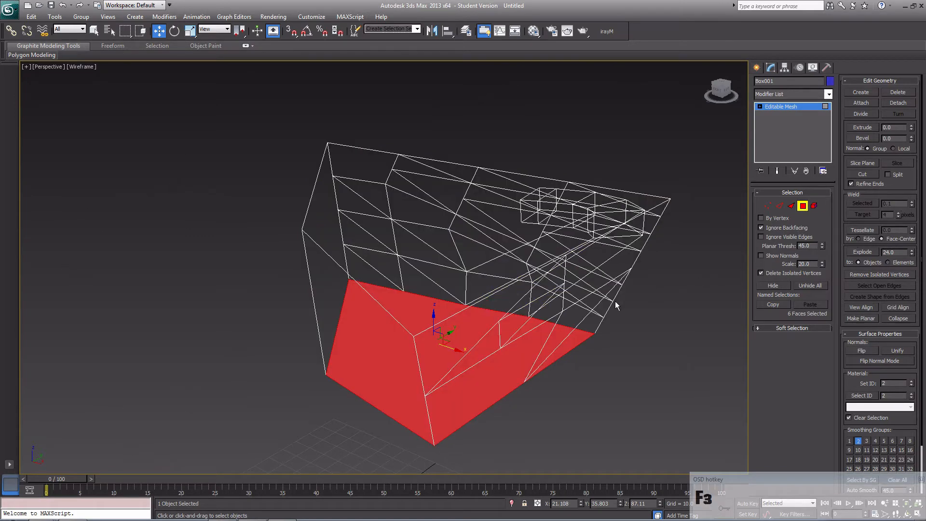
alt+middle_drag(583, 314, 613, 292)
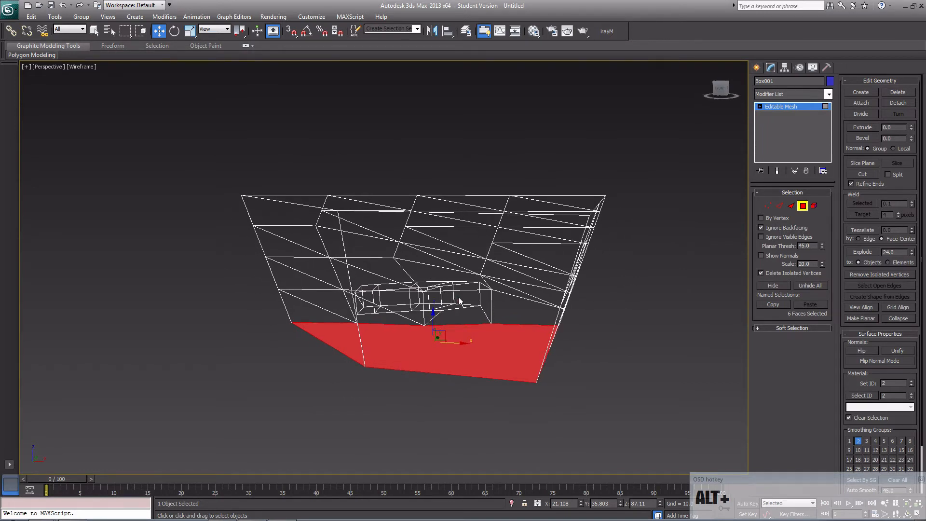
click(863, 230)
click(575, 378)
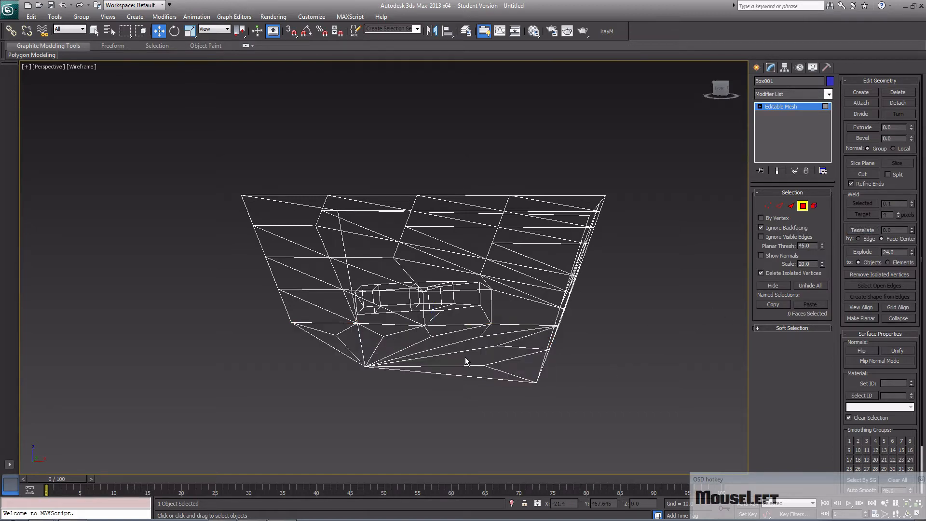
alt+middle_drag(483, 353, 443, 253)
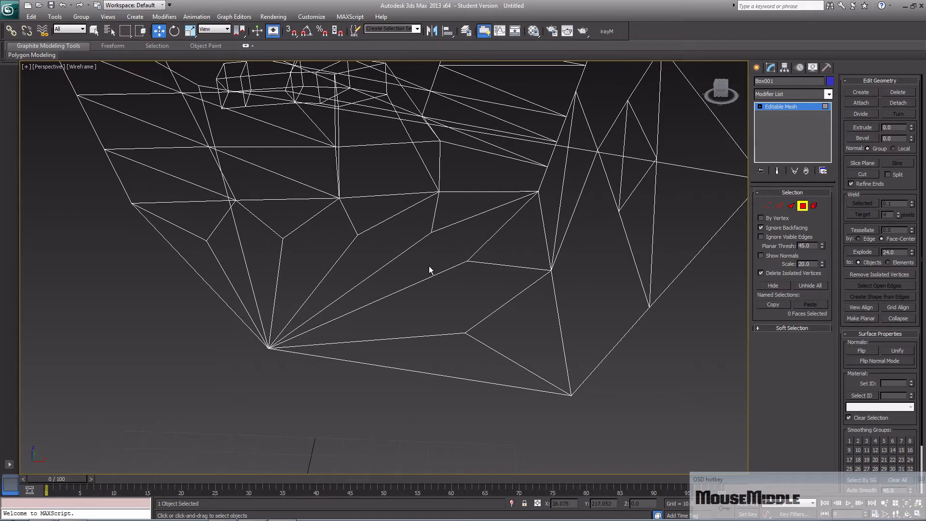
key(ctrl+z)
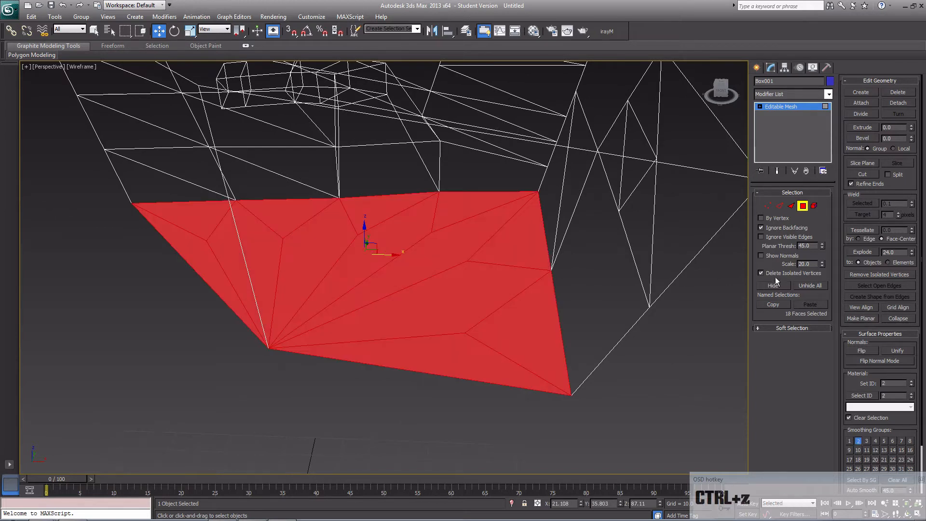
key(ctrl+z)
- Tessellate the floor by Edge, and tessellate the corner polygon of each result two more times for finer subdivisions
click(863, 230)
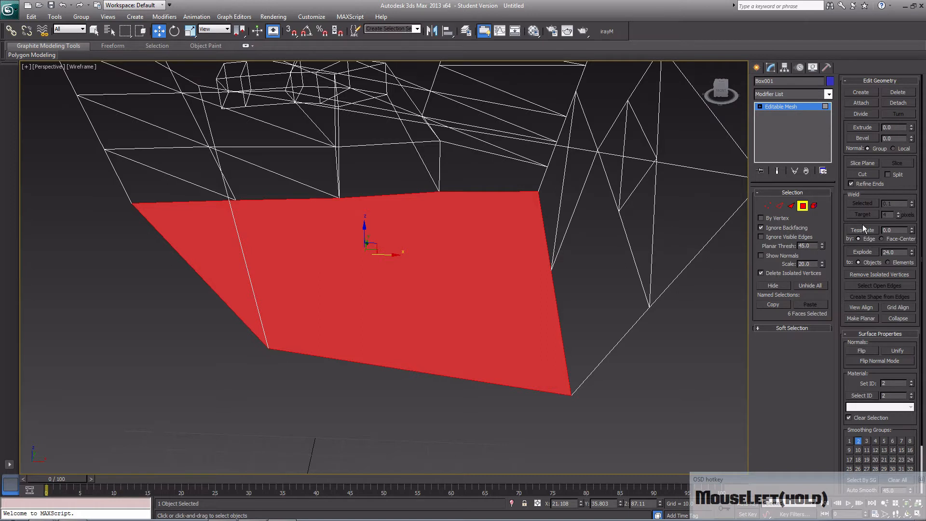
click(577, 347)
click(445, 305)
click(863, 230)
click(464, 307)
click(384, 295)
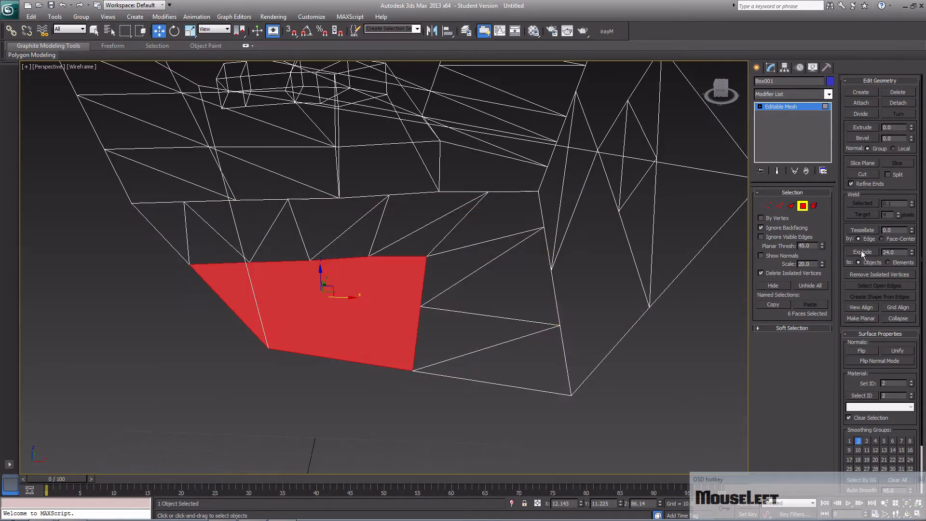
click(866, 230)
- Select a small group of three adjoining faces near the middle of the subdivided floor
click(435, 346)
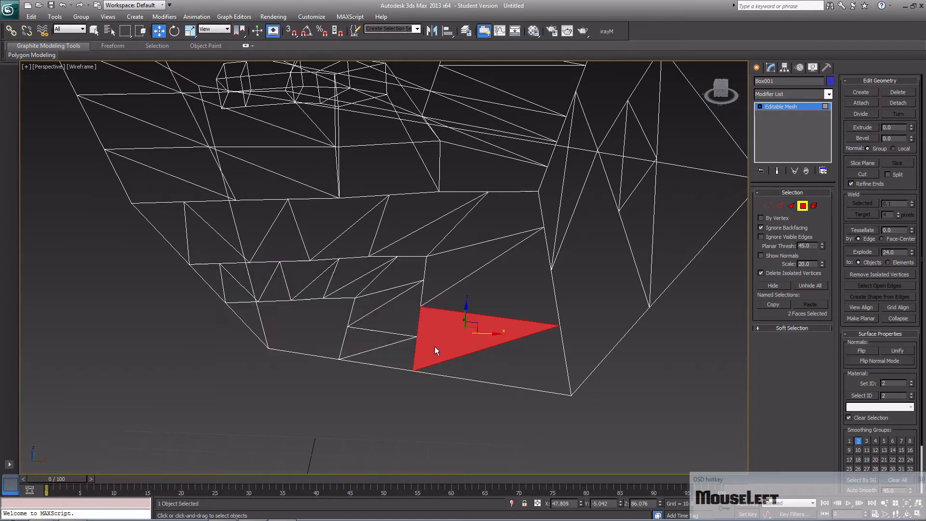
click(325, 317)
click(375, 275)
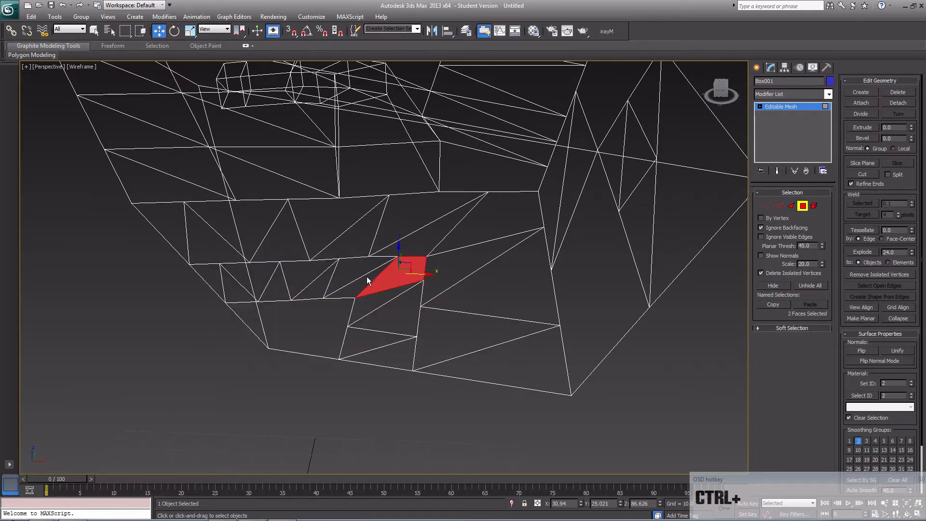
ctrl+click(367, 277)
ctrl+click(355, 267)
mouse_move(395, 301)
alt+middle_down()
mouse_move(331, 275)
mouse_move(414, 306)
mouse_move(422, 294)
mouse_move(434, 313)
mouse_move(405, 295)
mouse_move(408, 309)
alt+middle_up()
click(423, 293)
ctrl+click(425, 300)
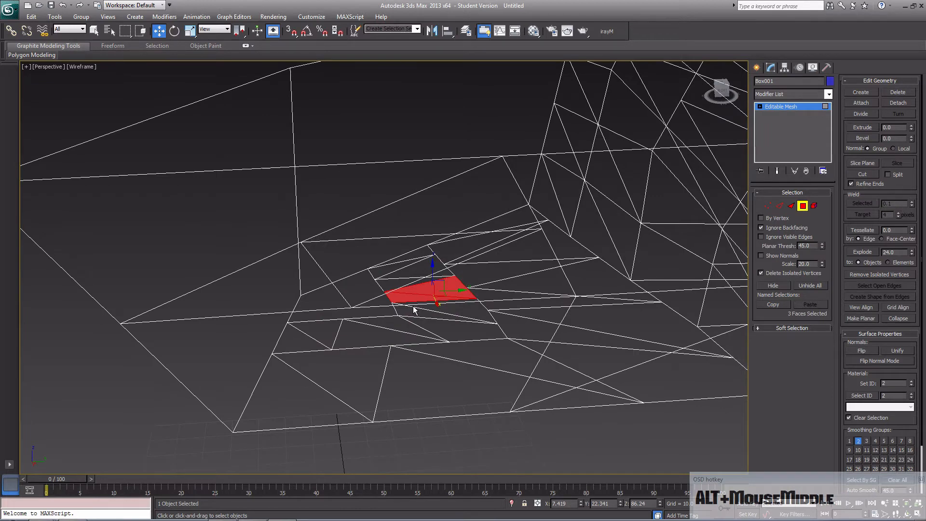
alt+middle_drag(440, 311, 428, 334)
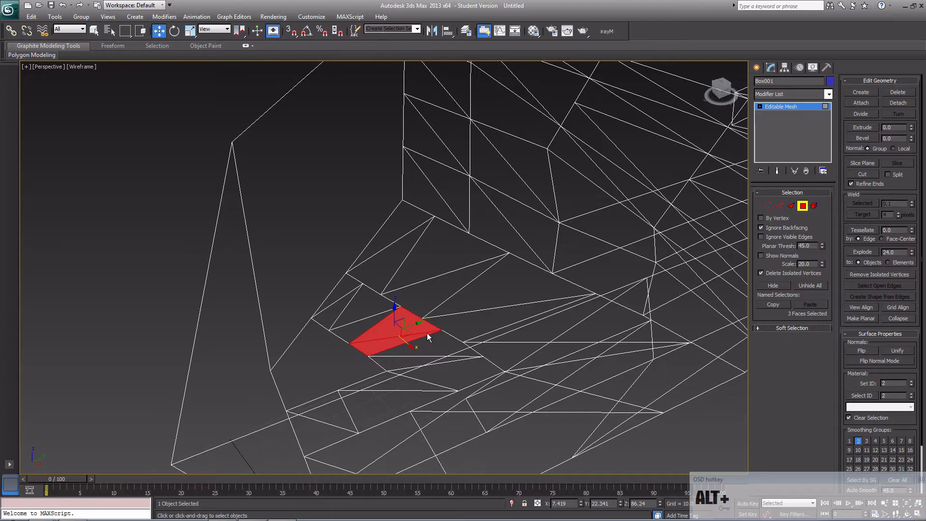
key(F3)
key(F3)
- Bevel the selected floor faces upward by about 13.4 with inward-tapering sides to form a raised block
click(861, 139)
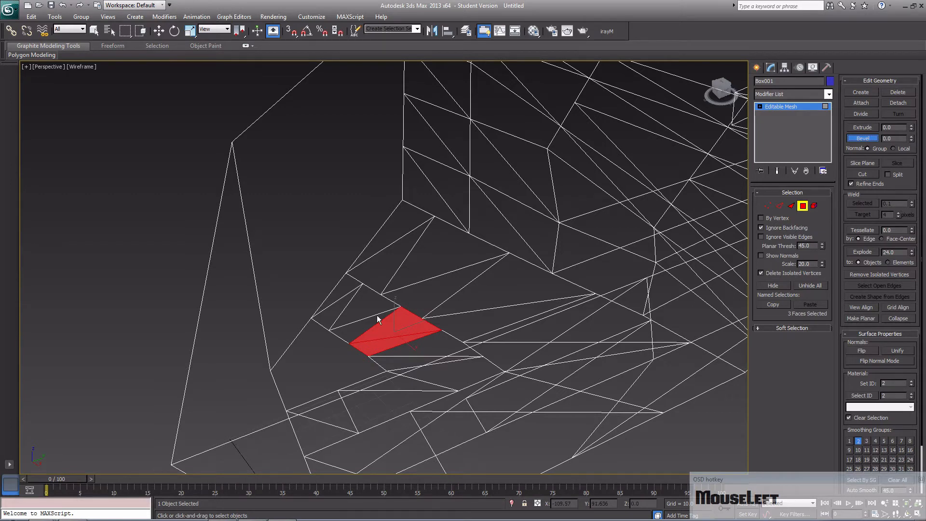
drag(397, 330, 407, 272)
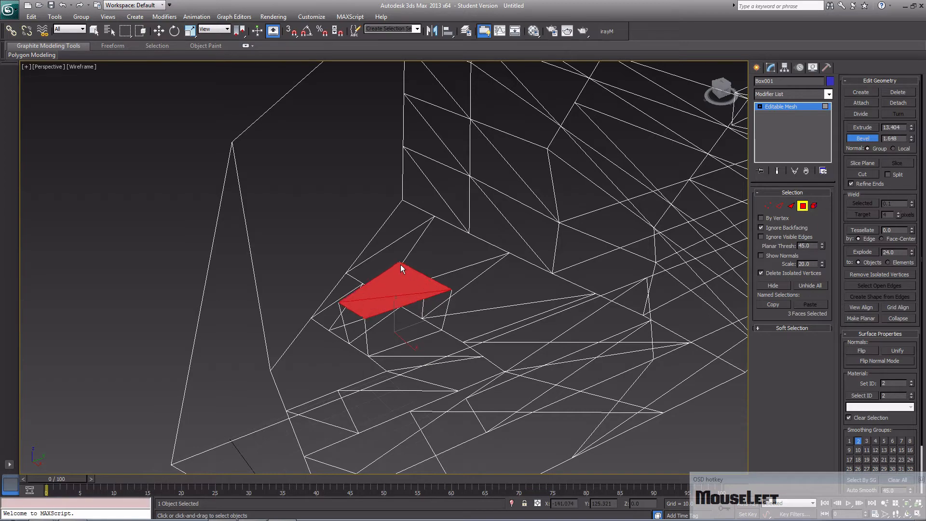
click(402, 282)
alt+middle_drag(460, 309, 414, 303)
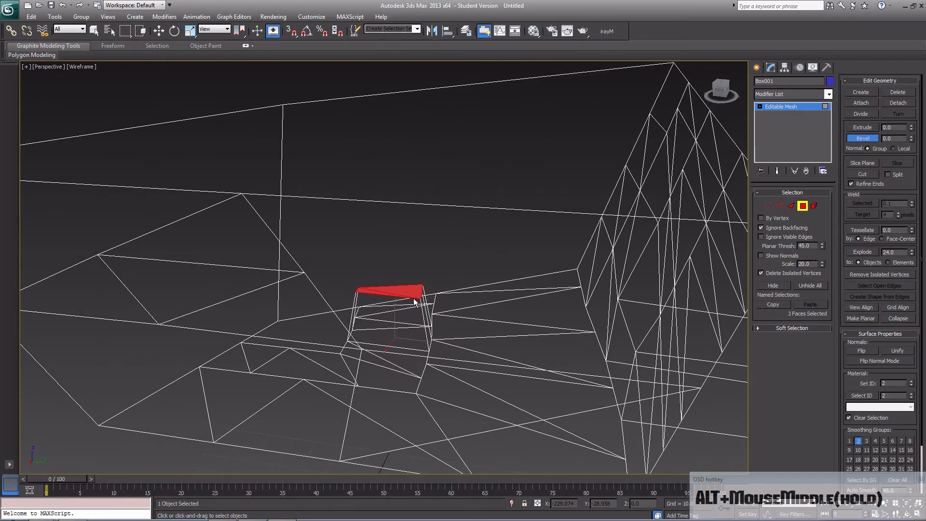
key(F3)
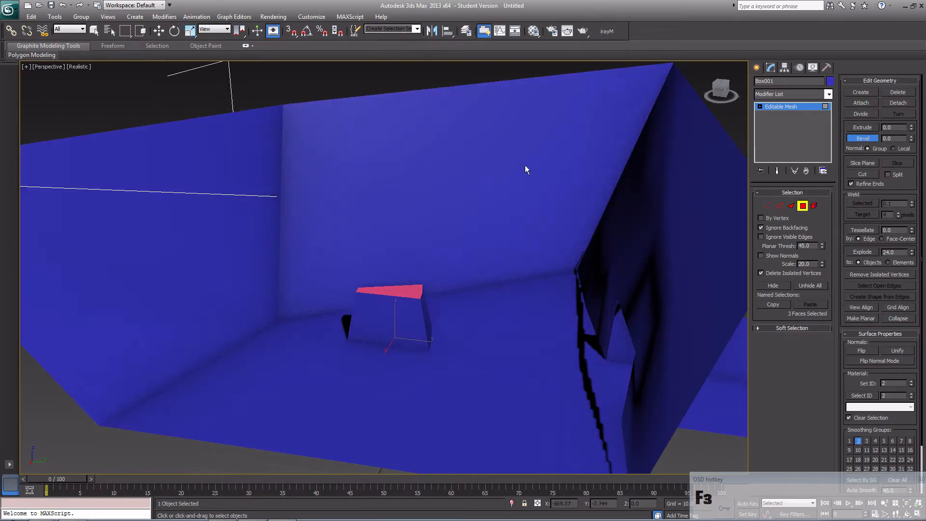
click(859, 141)
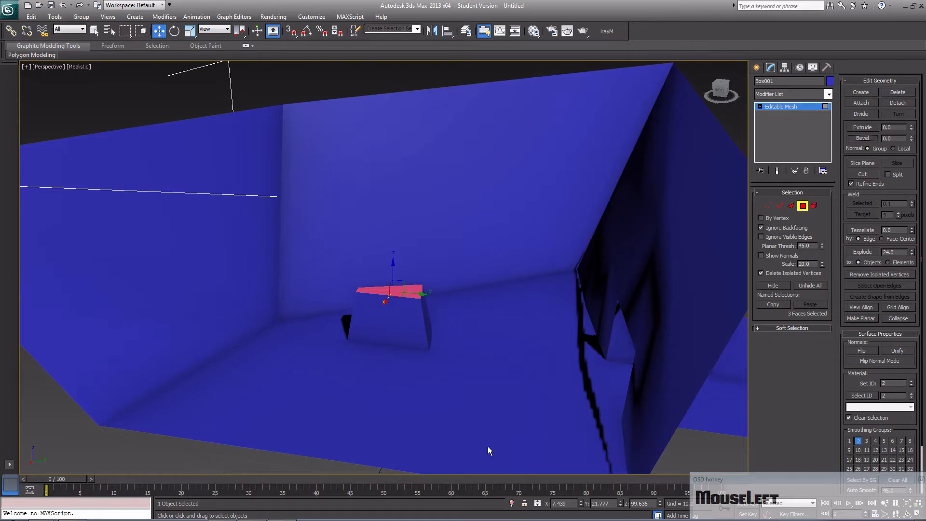
- Select the side of the raised block facing the view and tessellate it by Edge
middle_drag(488, 451, 450, 426)
click(450, 426)
alt+middle_drag(488, 322, 396, 285)
click(479, 291)
key(z)
scroll(477, 302, down, 4)
scroll(477, 302, down, 3)
click(363, 277)
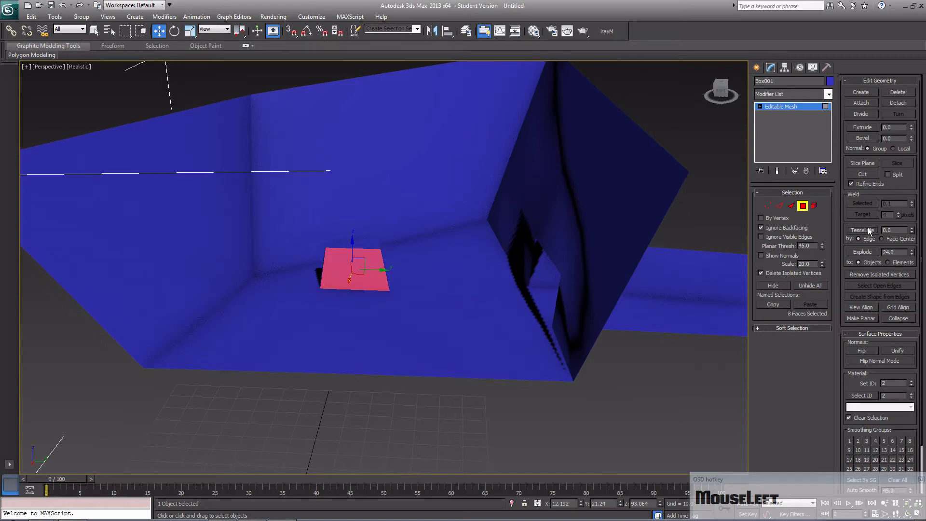
- Select the two lower polygons of the block's subdivided side in wireframe and tessellate them by Edge
key(F3)
scroll(418, 266, up, 4)
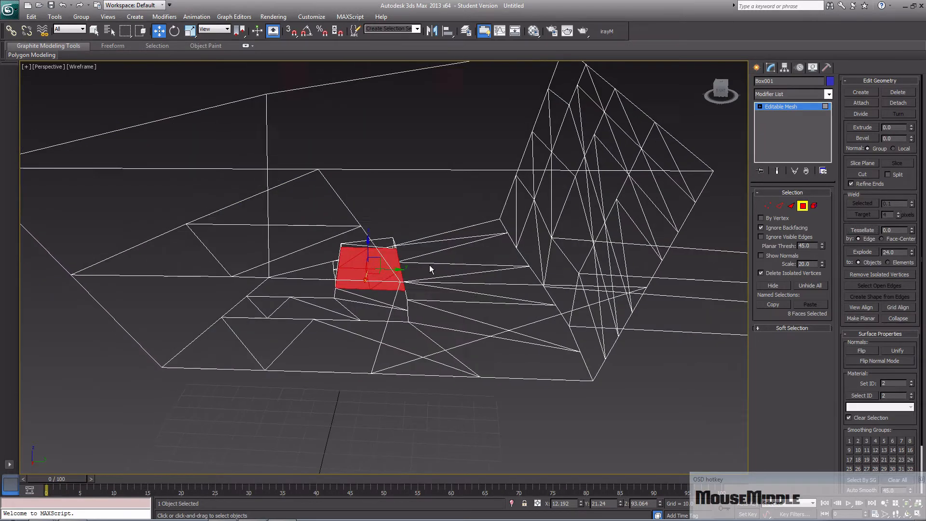
scroll(436, 265, up, 3)
click(544, 249)
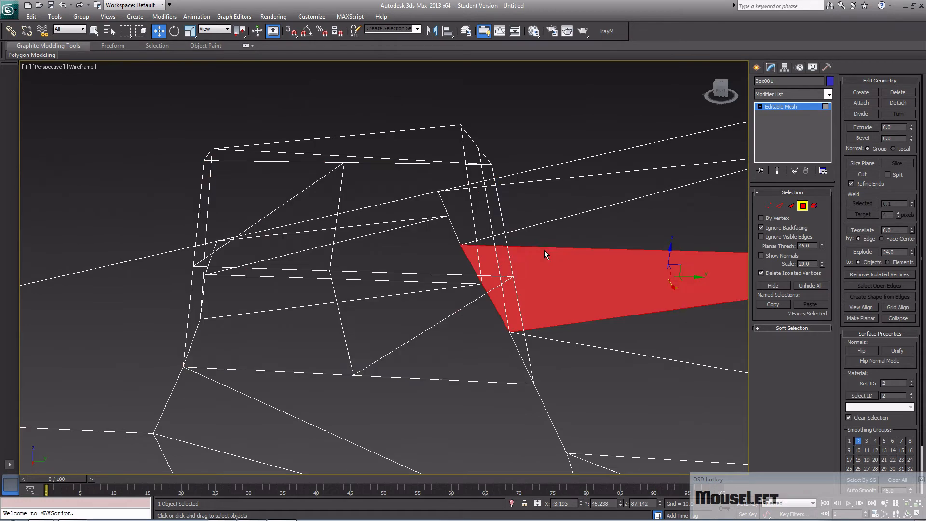
click(398, 309)
ctrl+click(457, 337)
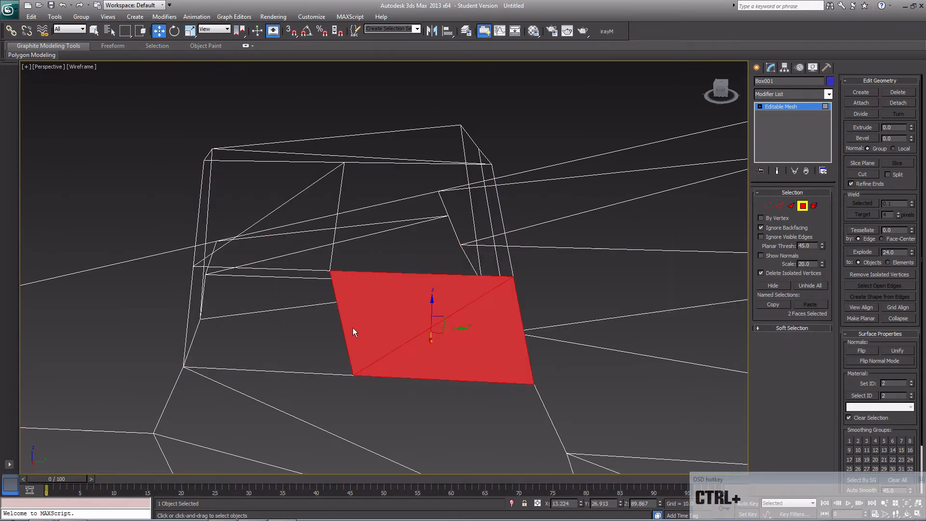
ctrl+click(299, 331)
click(871, 233)
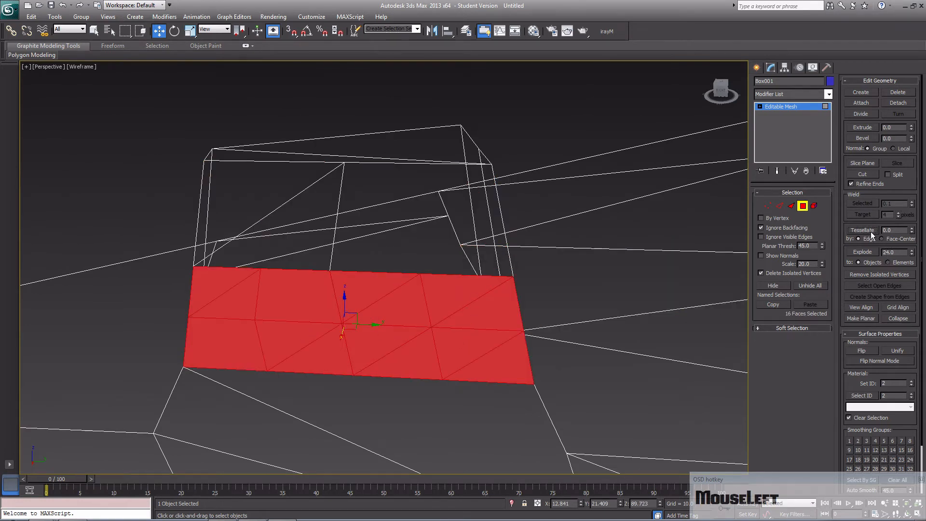
- Extrude a small polygon near the bottom middle of the block's side inward to form a recess, and check it shaded
click(372, 337)
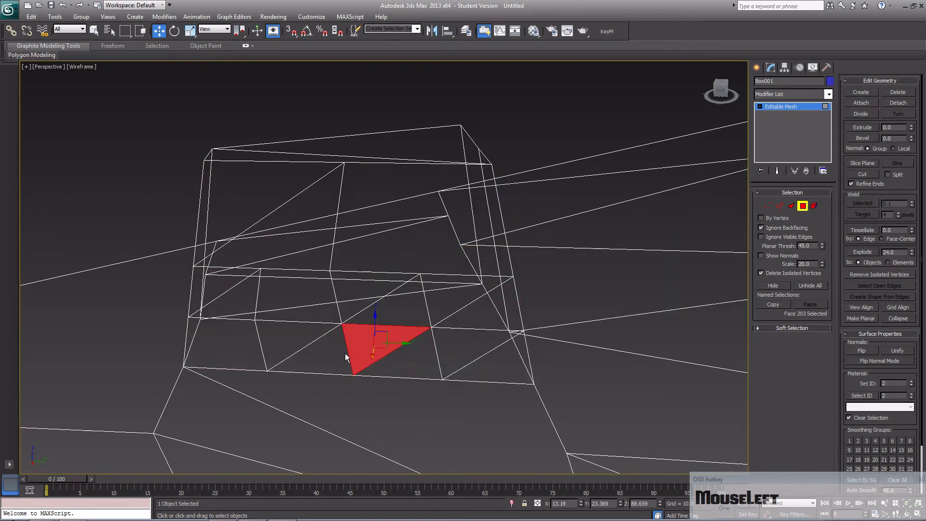
ctrl+click(383, 364)
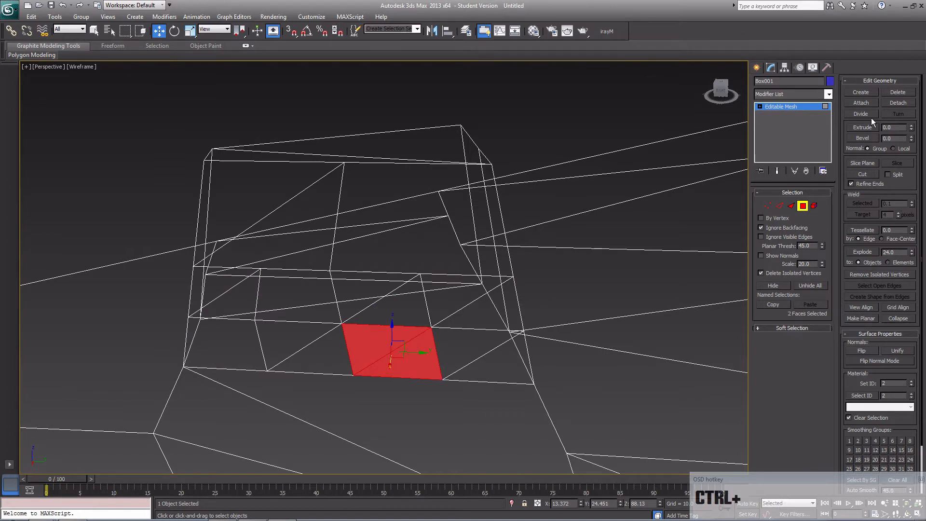
click(862, 128)
drag(394, 354, 451, 340)
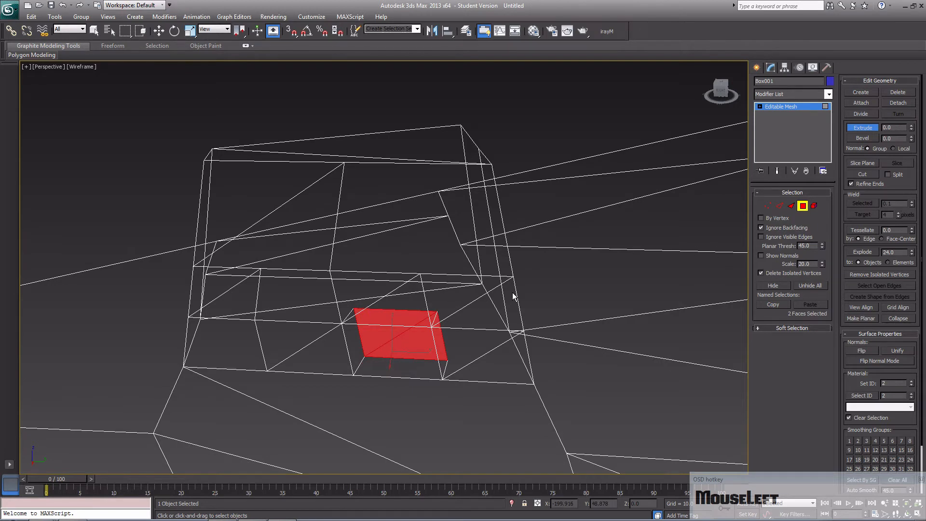
key(F3)
mouse_move(549, 296)
alt+middle_down()
mouse_move(540, 289)
mouse_move(557, 277)
mouse_move(586, 286)
alt+middle_up()
alt+middle_drag(615, 278, 436, 269)
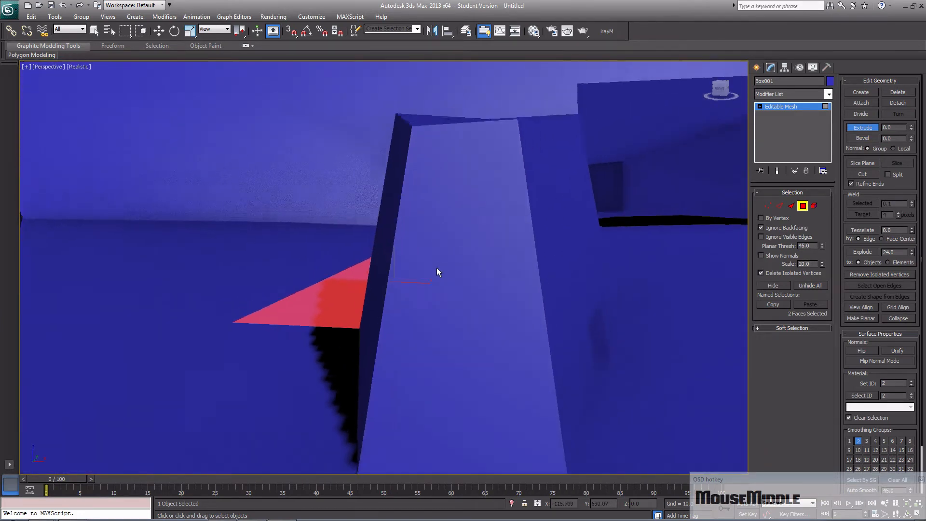
- Switch to vertex level and move vertices at the top of the block to reshape it
click(767, 206)
click(403, 155)
drag(424, 154, 408, 157)
click(506, 150)
drag(542, 155, 610, 233)
click(545, 139)
- Switch to edge level and select the block's upper front edge, showing the mesh in wireframe
alt+middle_drag(611, 232, 533, 237)
scroll(469, 221, down, 5)
scroll(470, 221, down, 3)
middle_drag(534, 237, 270, 292)
scroll(480, 255, down, 6)
alt+middle_drag(469, 246, 491, 271)
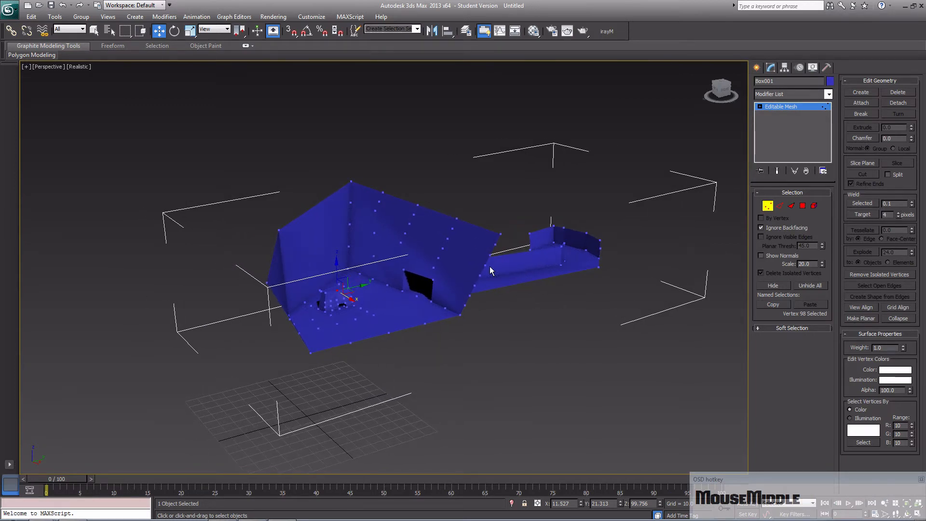
click(777, 205)
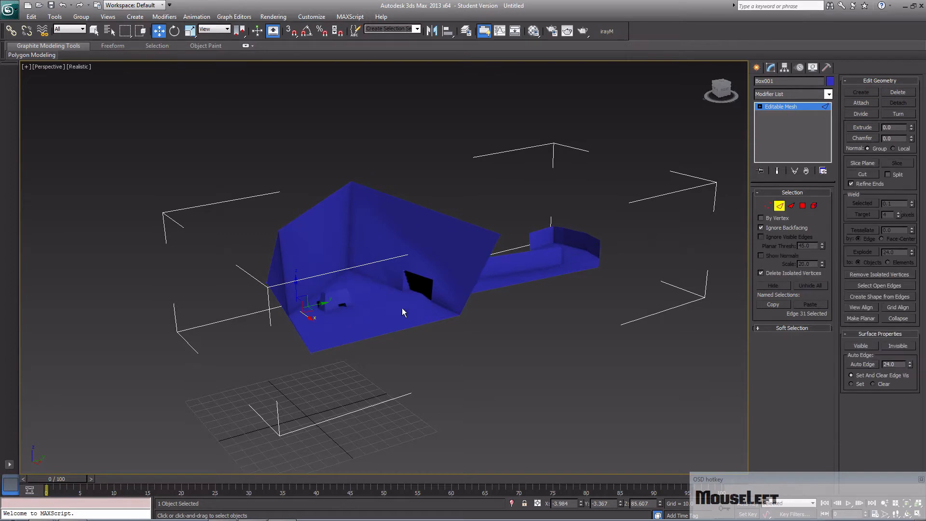
middle_drag(401, 308, 411, 301)
scroll(412, 301, up, 5)
scroll(412, 301, up, 5)
middle_drag(442, 351, 323, 307)
click(327, 316)
click(377, 324)
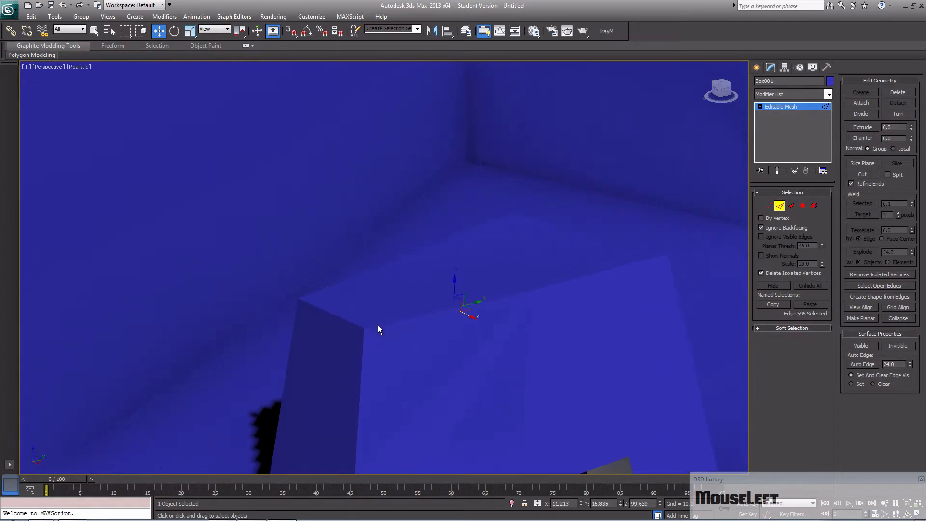
key(F3)
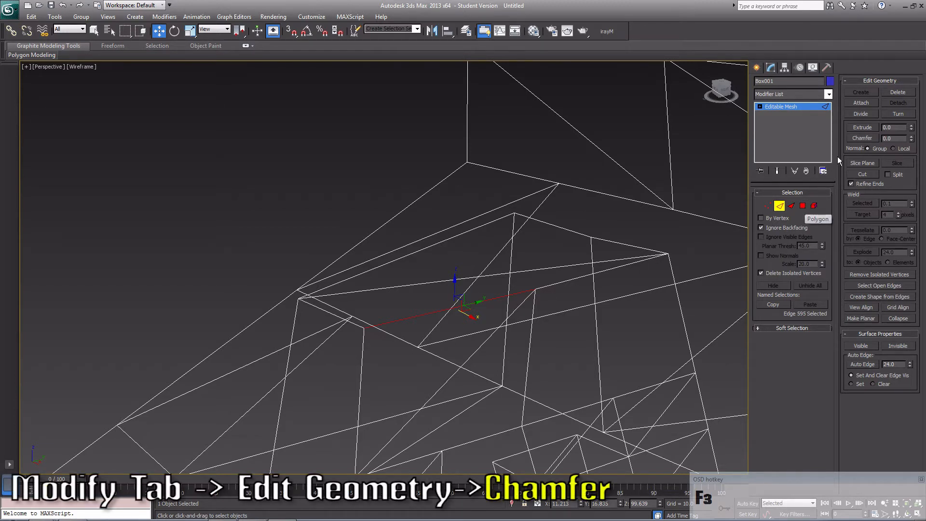
- Try chamfering the selected upper front edge freehand in the viewport, and undo the chamfer
click(874, 136)
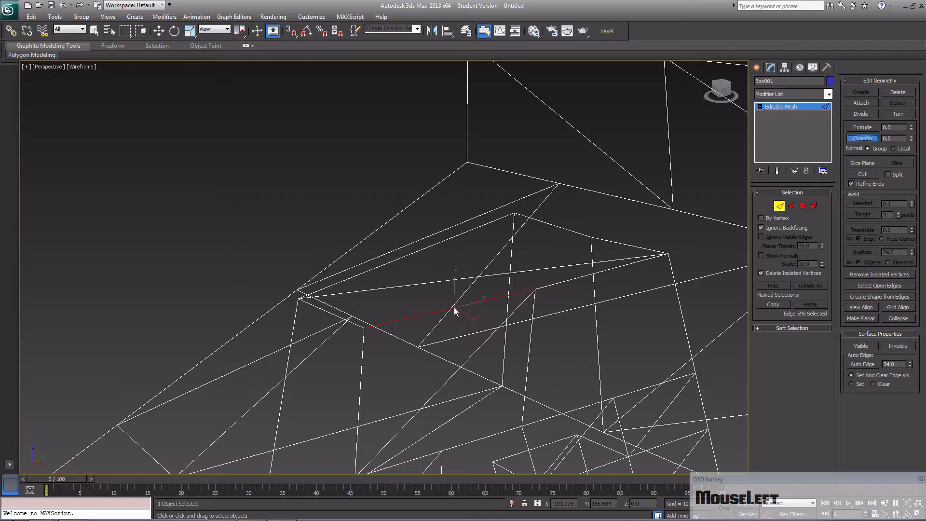
mouse_move(454, 314)
mouse_down()
mouse_move(461, 308)
mouse_move(436, 319)
mouse_move(462, 311)
mouse_up()
key(F3)
key(ctrl+z)
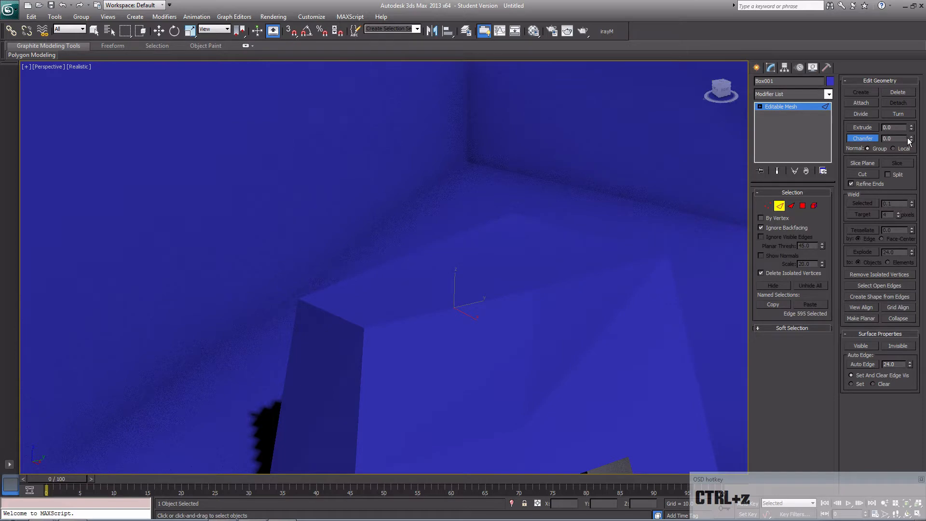
- Chamfer the block's upper front edge slightly using the chamfer amount, and select another top edge of the block
drag(913, 139, 911, 138)
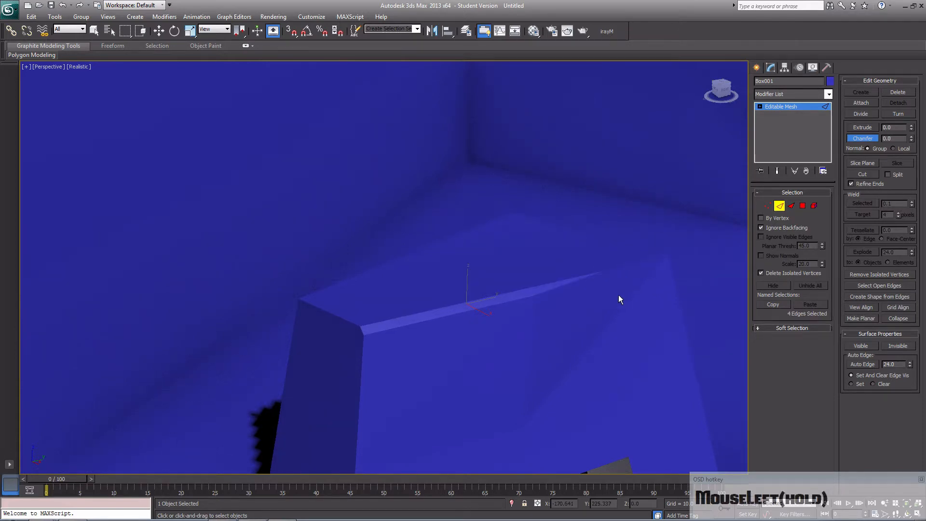
alt+middle_drag(604, 296, 401, 311)
click(357, 329)
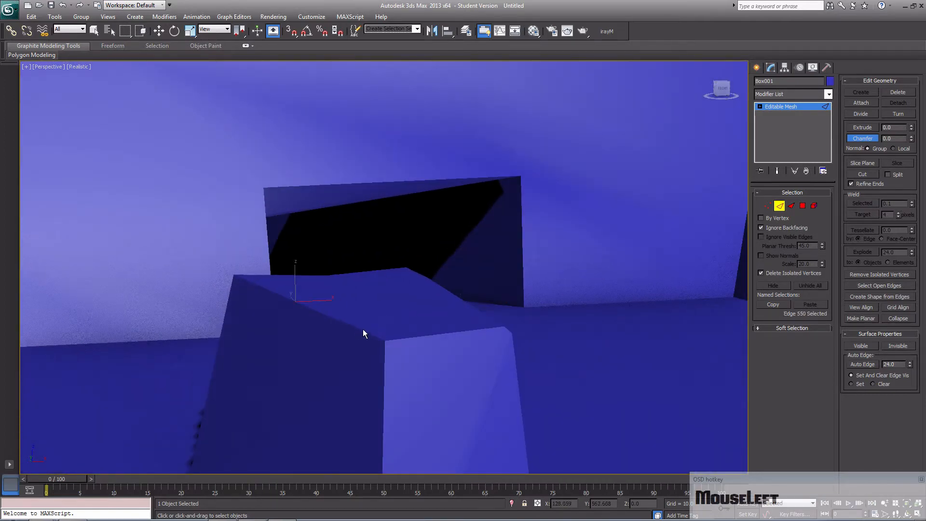
- Chamfer the block's selected top edge slightly, and at vertex level select the corner vertex at the end of the front chamfer
drag(911, 138, 912, 133)
alt+middle_drag(572, 285, 624, 302)
click(765, 206)
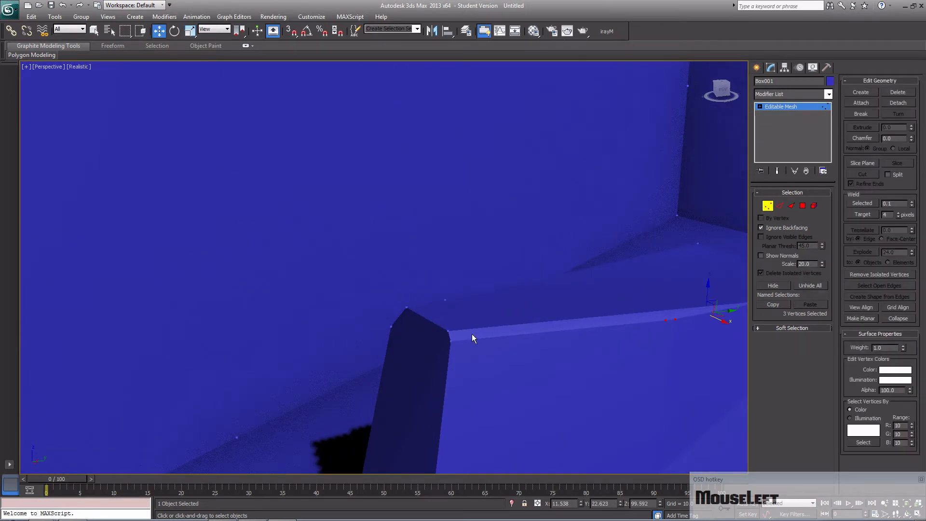
click(450, 333)
middle_drag(450, 333, 527, 352)
ctrl+alt+middle_drag(464, 342, 453, 299)
scroll(487, 320, down, 2)
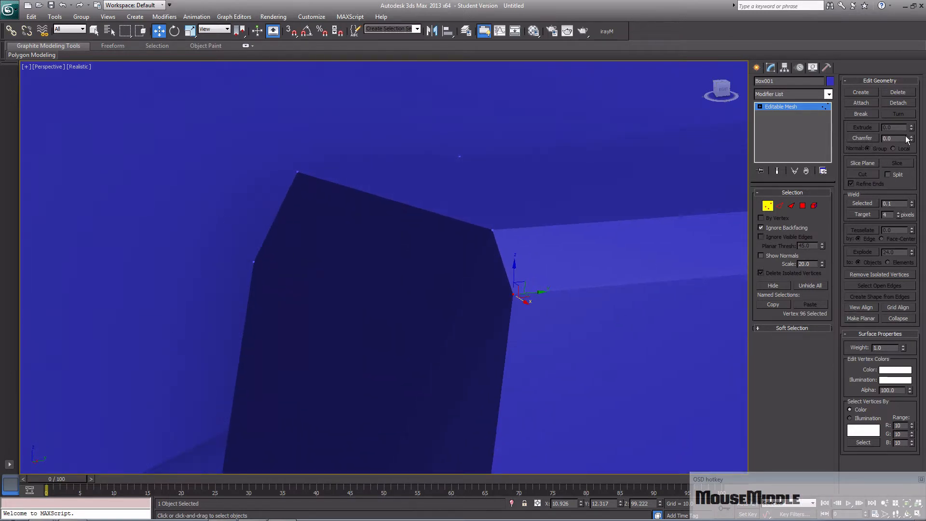
- Try chamfering the selected corner vertex of the block, and undo the chamfer
drag(910, 138, 904, 136)
middle_drag(602, 285, 536, 296)
scroll(537, 297, down, 4)
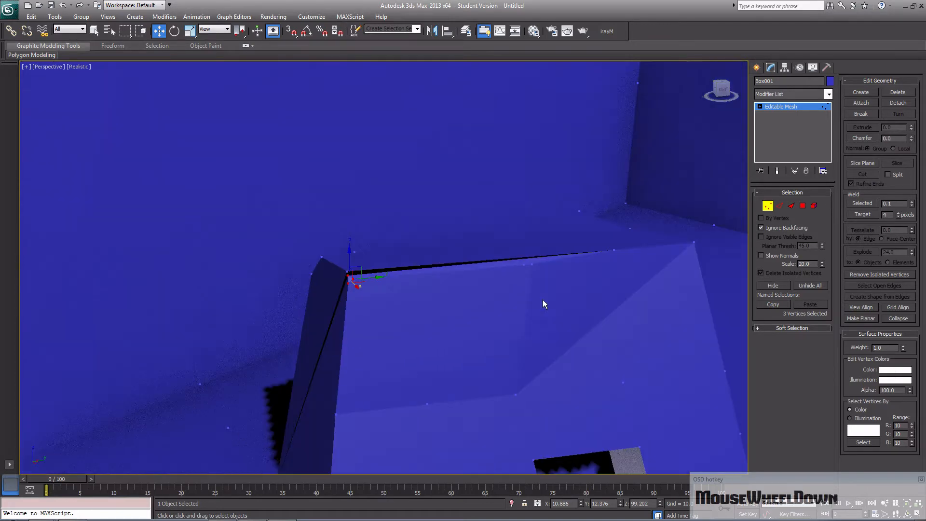
alt+middle_drag(436, 310, 515, 311)
key(ctrl+z)
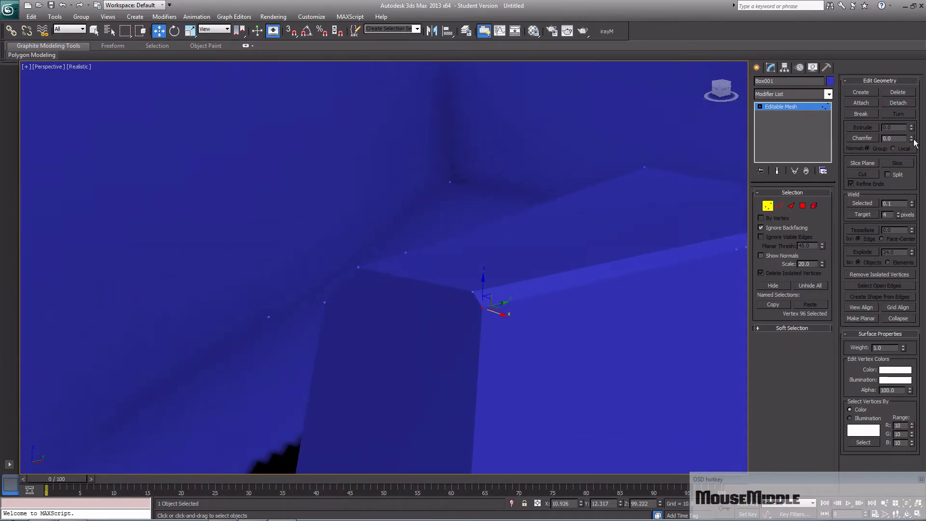
- Chamfer the block's selected corner vertex by about 0.2 and clear the vertex selection
click(912, 138)
click(911, 139)
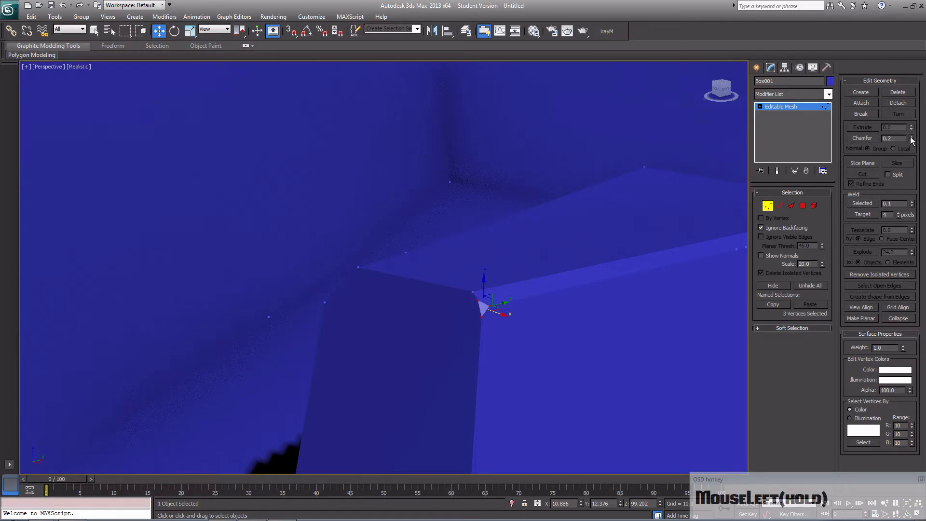
middle_drag(499, 329, 496, 331)
click(496, 333)
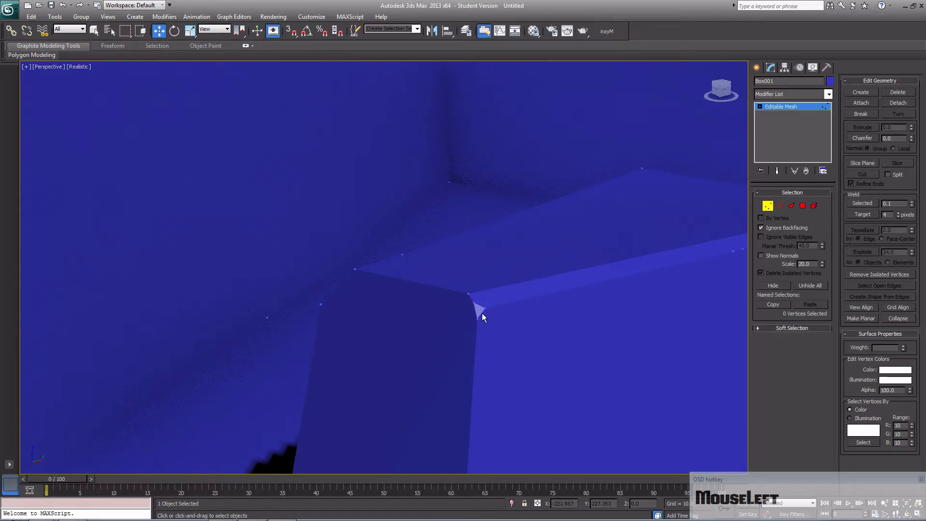
- At polygon level, select the small triangular face at the block's chamfered corner and move it slightly down along Z
key(4)
click(480, 312)
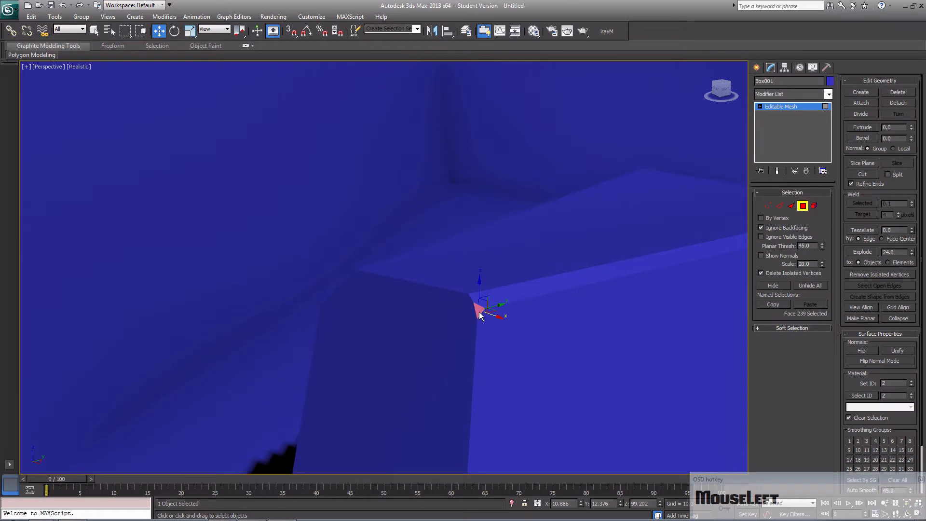
mouse_move(479, 282)
mouse_down()
mouse_move(480, 274)
mouse_move(485, 325)
mouse_move(487, 296)
mouse_up()
middle_drag(487, 295, 541, 303)
scroll(367, 309, down, 2)
scroll(413, 306, down, 1)
scroll(495, 326, down, 2)
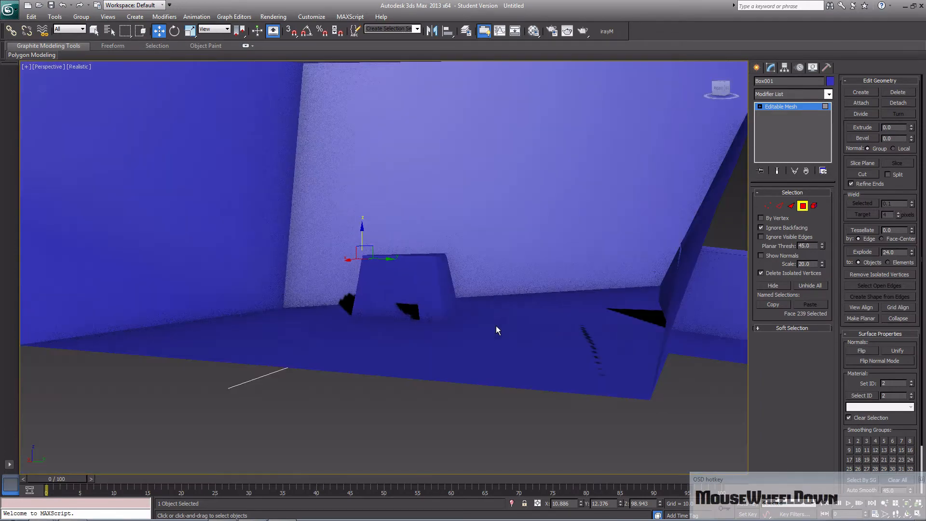
alt+middle_drag(496, 327, 543, 313)
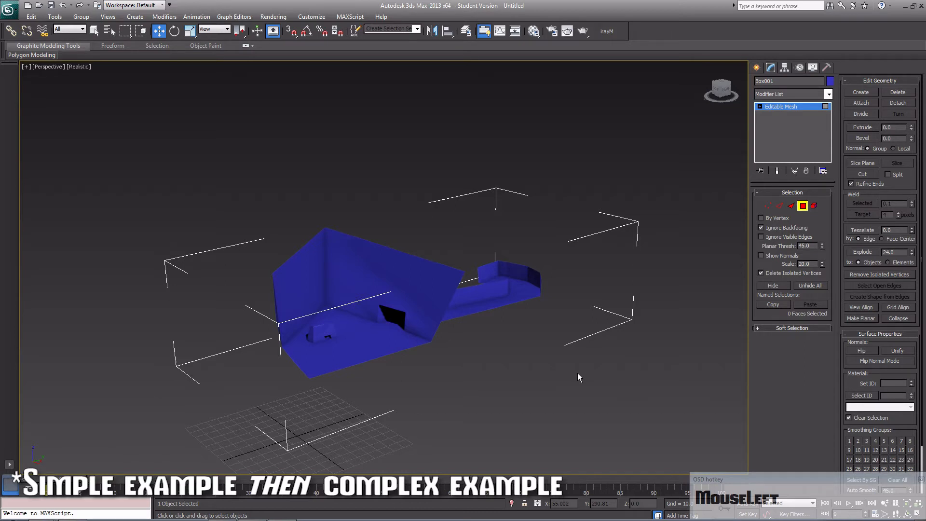
- Leave sub-object editing and clone the whole room-and-corridor piece along Y as one independent copy named Box002
click(418, 285)
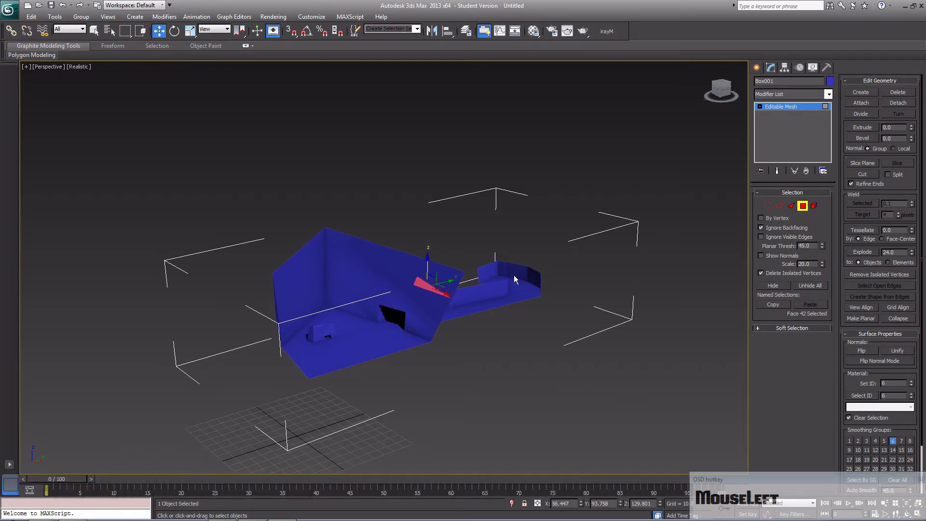
click(756, 67)
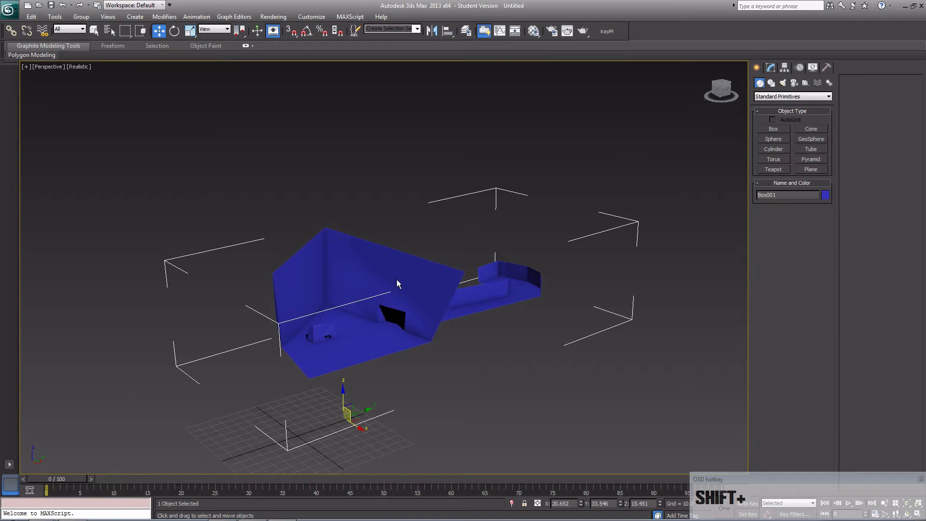
shift+drag(369, 409, 615, 340)
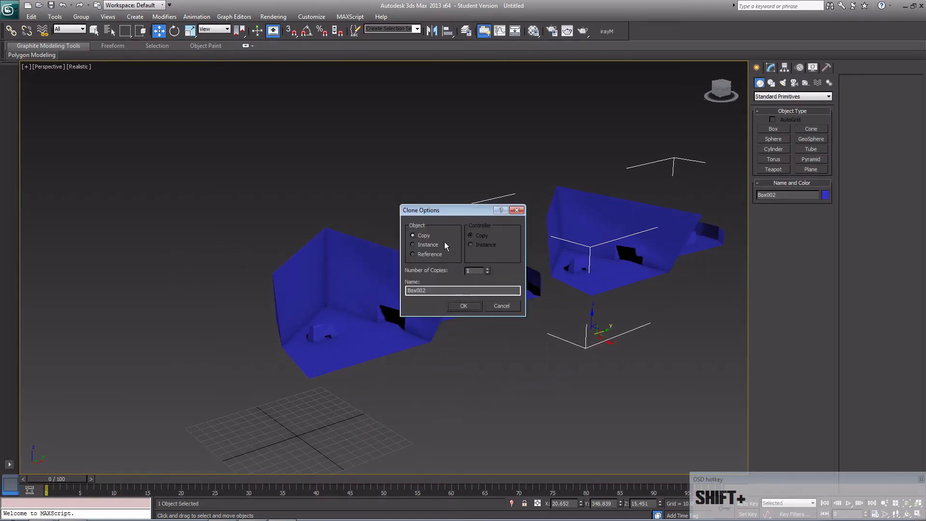
click(461, 308)
mouse_move(531, 332)
middle_down()
mouse_move(509, 349)
mouse_move(427, 355)
mouse_move(476, 353)
mouse_move(464, 355)
mouse_move(461, 384)
middle_up()
- Try rotating the copied piece freely about its vertical axis, and undo the rotation
key(e)
drag(455, 361, 601, 248)
key(ctrl+z)
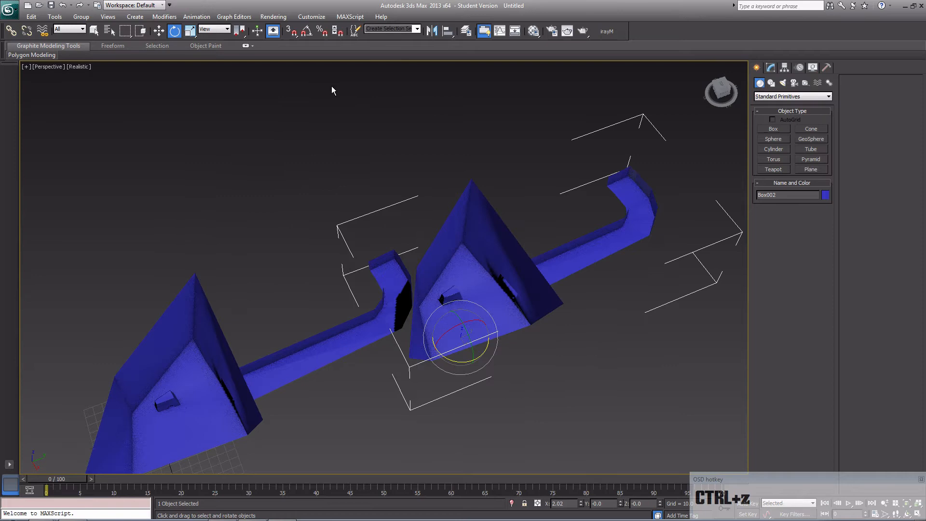
- Turn on angle snap, rotate the copy 180 degrees about Z, and move it so its corridor end faces the original's
click(307, 32)
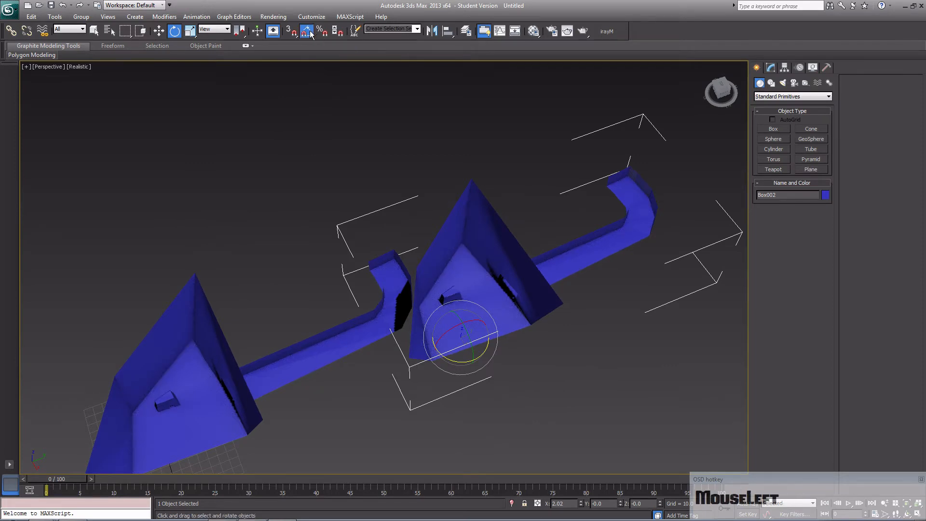
drag(456, 364, 545, 335)
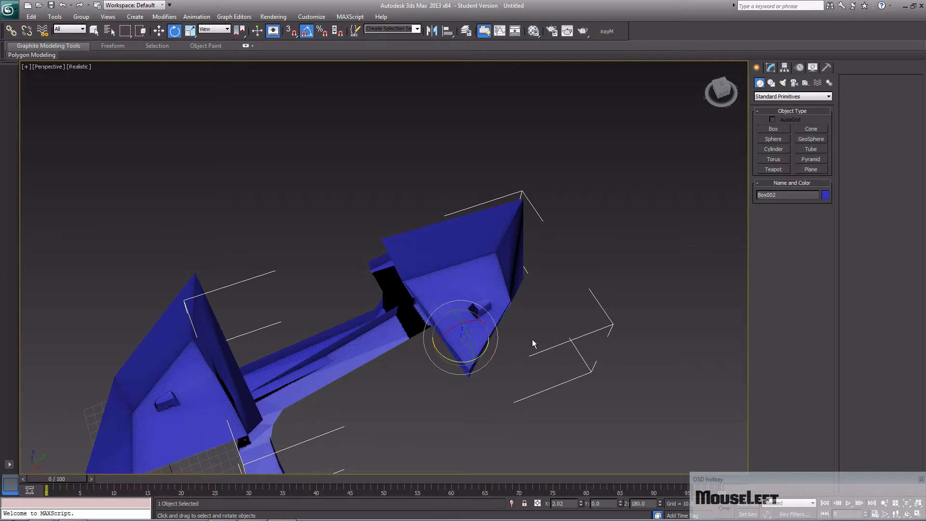
key(w)
drag(474, 361, 545, 187)
middle_drag(470, 259, 477, 193)
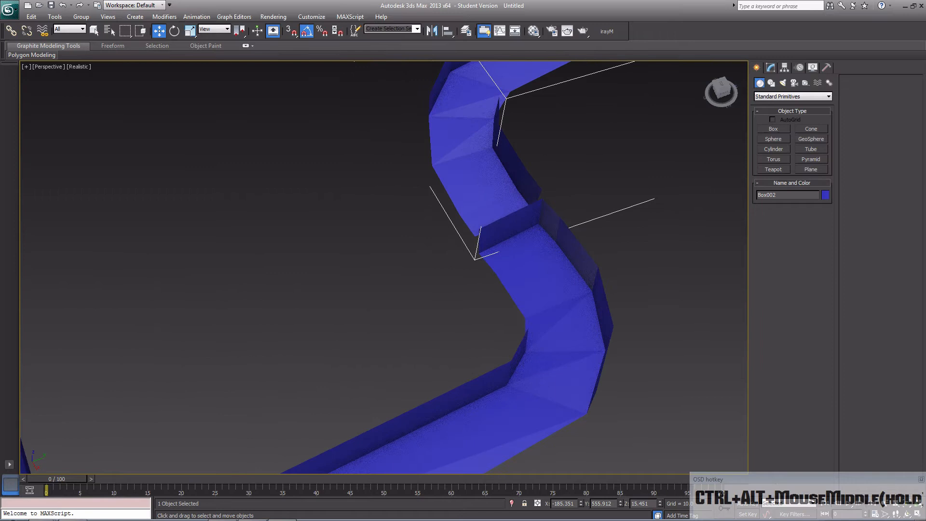
- Nudge the copy along Y to Y 552.557 to adjust the fit between the two corridor ends
alt+middle_drag(607, 220, 458, 170)
key(z)
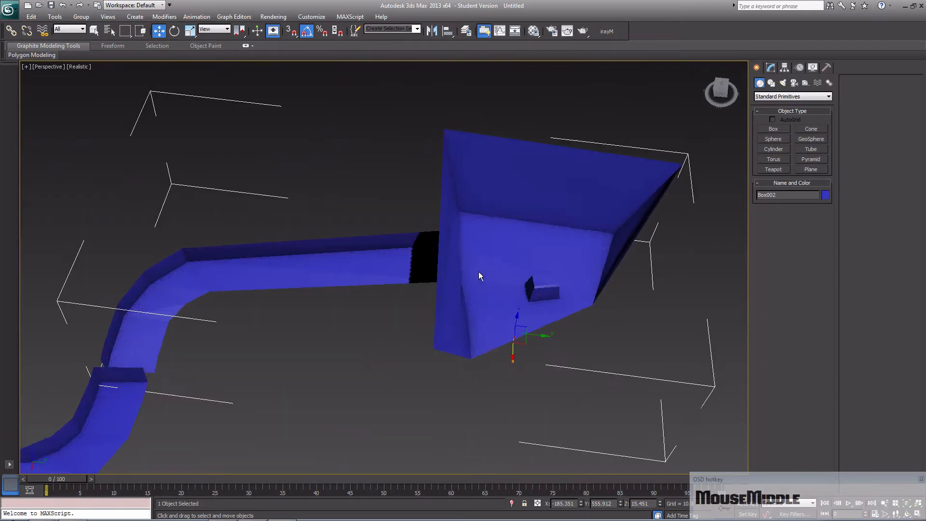
middle_drag(459, 271, 699, 211)
middle_drag(417, 260, 527, 279)
scroll(527, 347, up, 6)
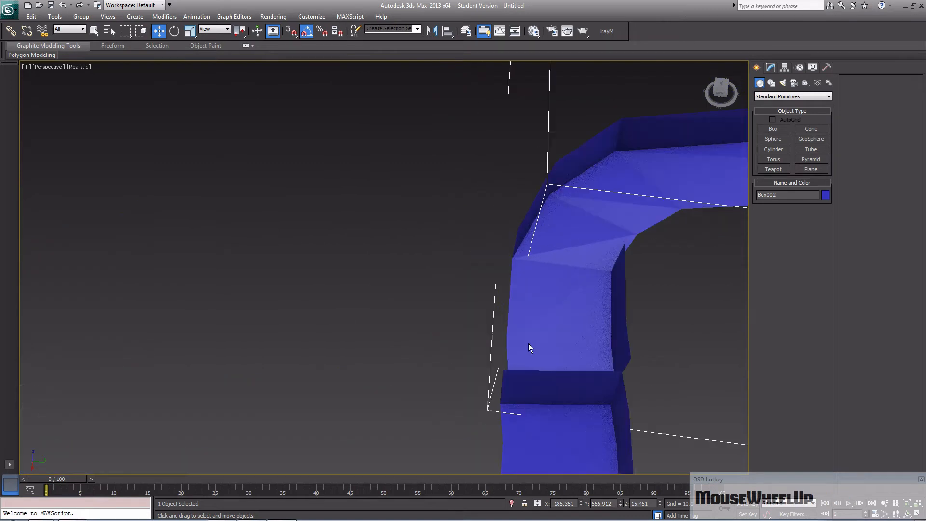
scroll(563, 353, down, 2)
scroll(563, 349, up, 2)
middle_drag(563, 349, 334, 295)
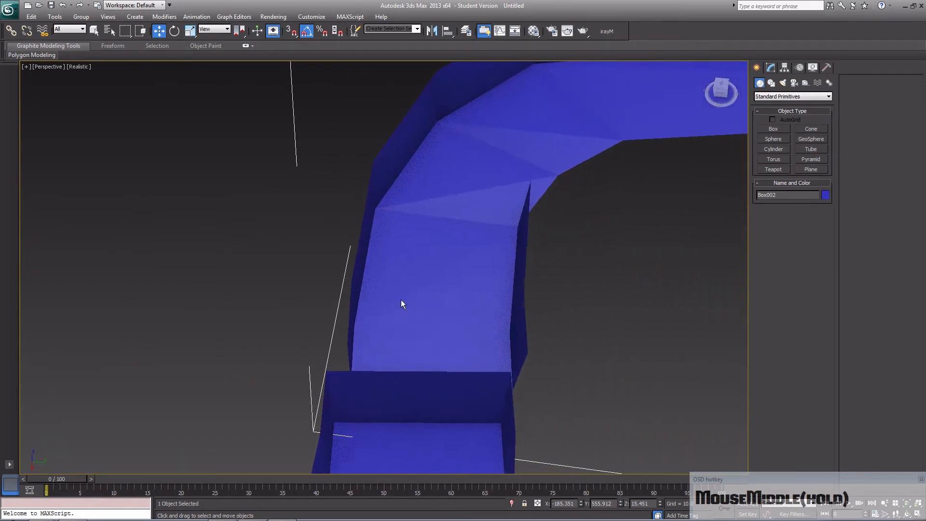
scroll(566, 297, down, 6)
scroll(566, 297, down, 3)
drag(662, 274, 663, 279)
- Switch the copy to polygon level and select the floor polygon at the end of its corridor
alt+middle_drag(535, 314, 309, 259)
scroll(443, 293, up, 5)
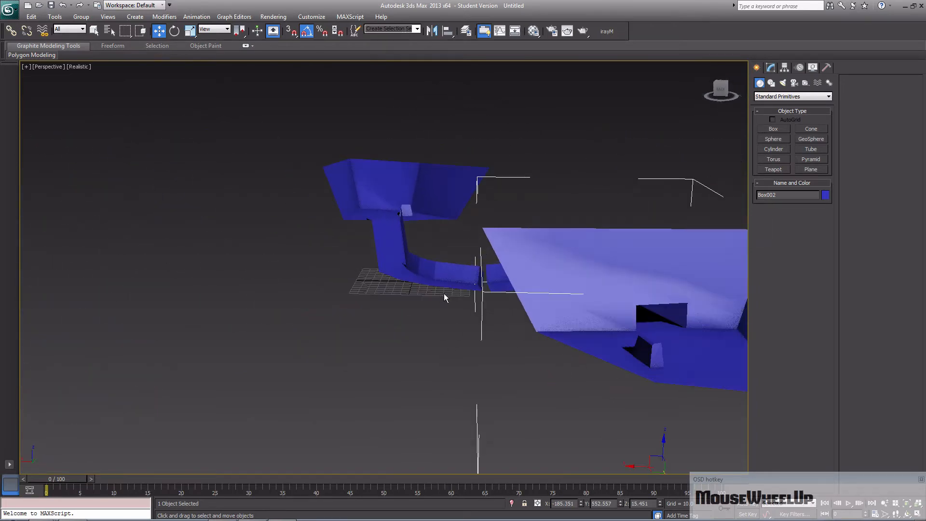
middle_drag(552, 285, 463, 306)
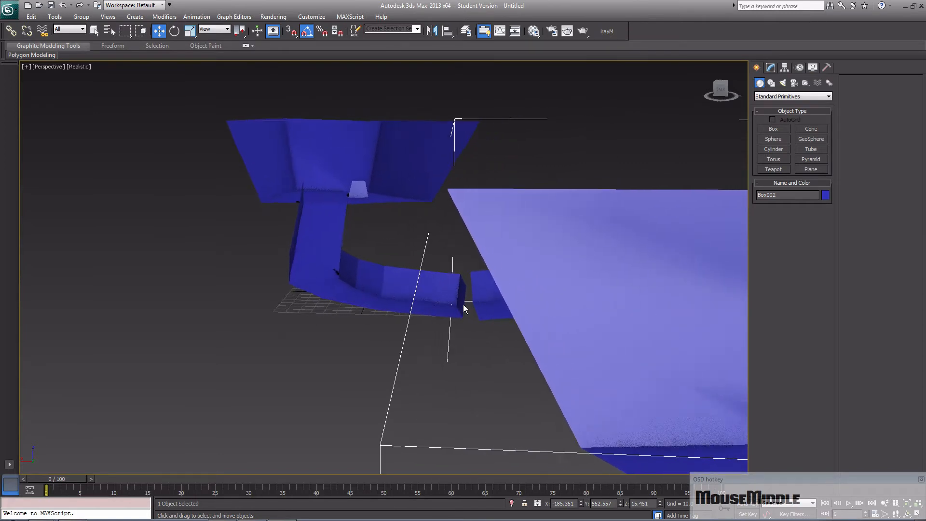
scroll(529, 310, up, 4)
alt+middle_drag(582, 320, 653, 321)
scroll(600, 317, down, 2)
click(610, 351)
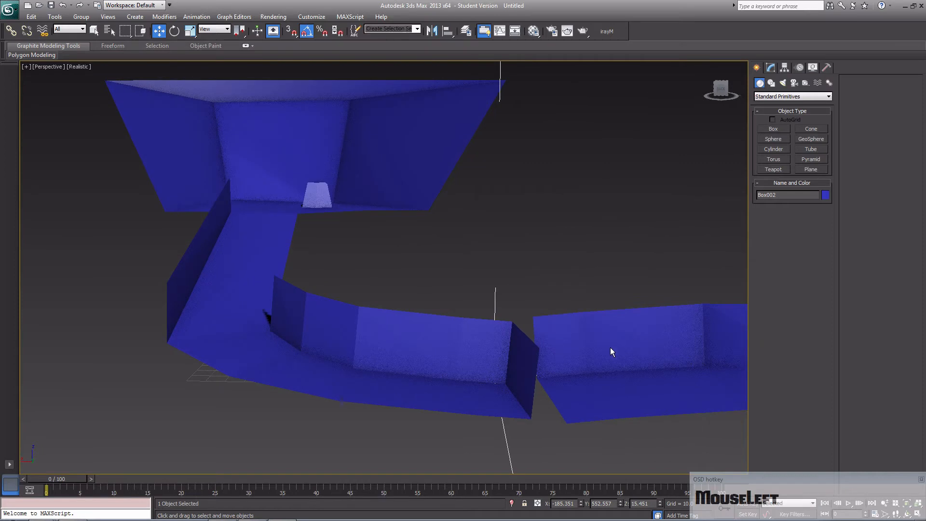
click(770, 68)
click(802, 206)
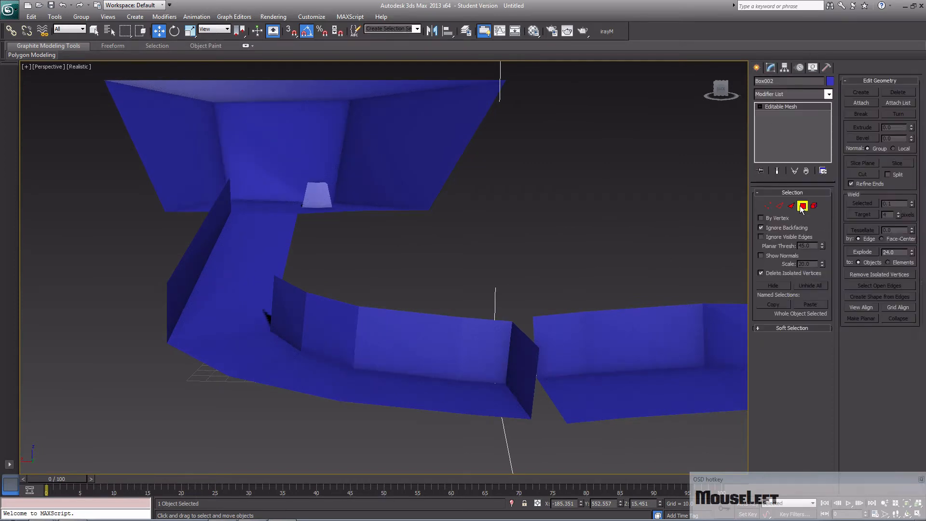
drag(531, 362, 569, 362)
click(567, 389)
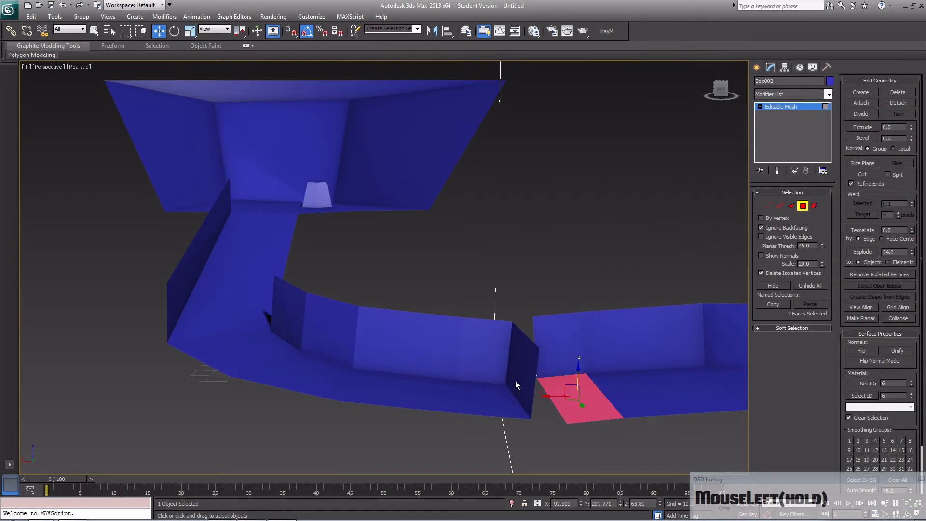
- Try selecting polygons on the original's corridor in alternation with the wall and floor polygons at the copy's corridor end
click(515, 380)
click(580, 370)
click(581, 398)
click(520, 372)
click(575, 352)
click(579, 393)
click(492, 384)
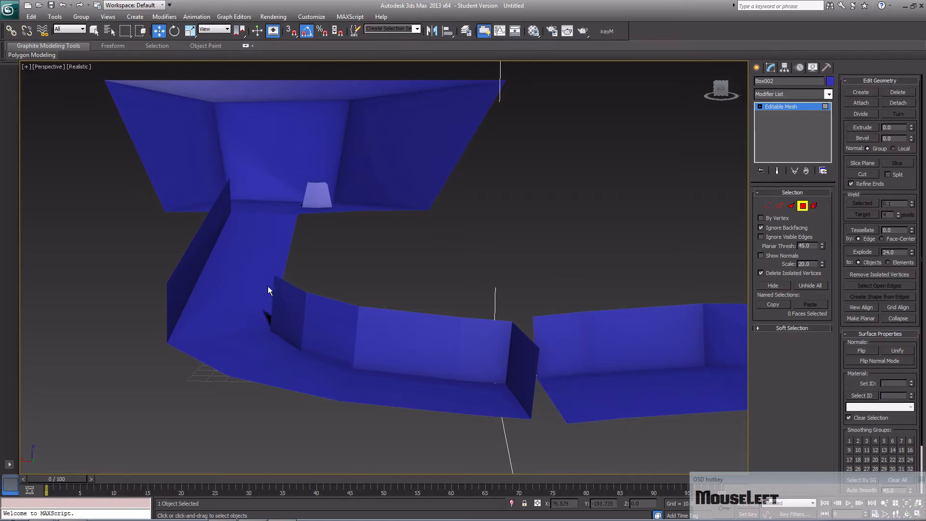
click(638, 358)
click(592, 392)
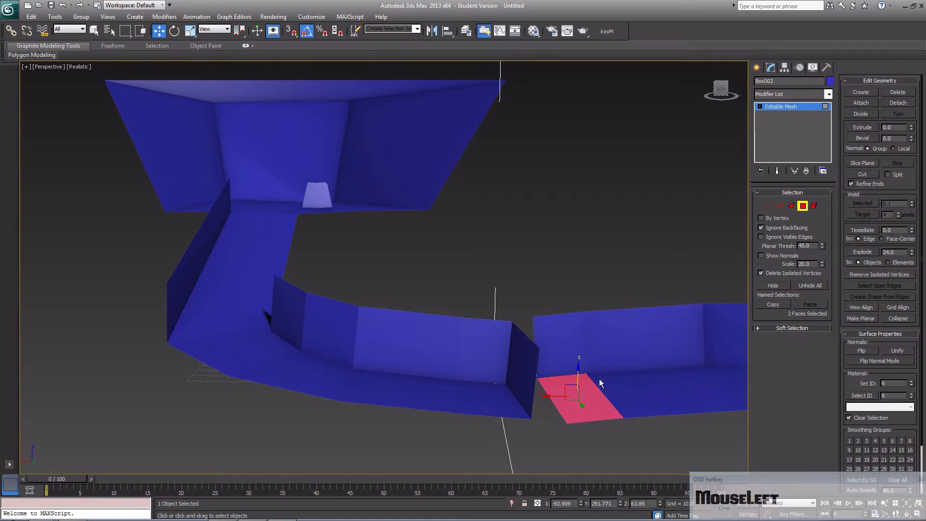
- Attach the original room-and-corridor piece to the copy to make them one mesh, and end the Attach command
middle_drag(584, 347, 378, 276)
scroll(493, 261, down, 6)
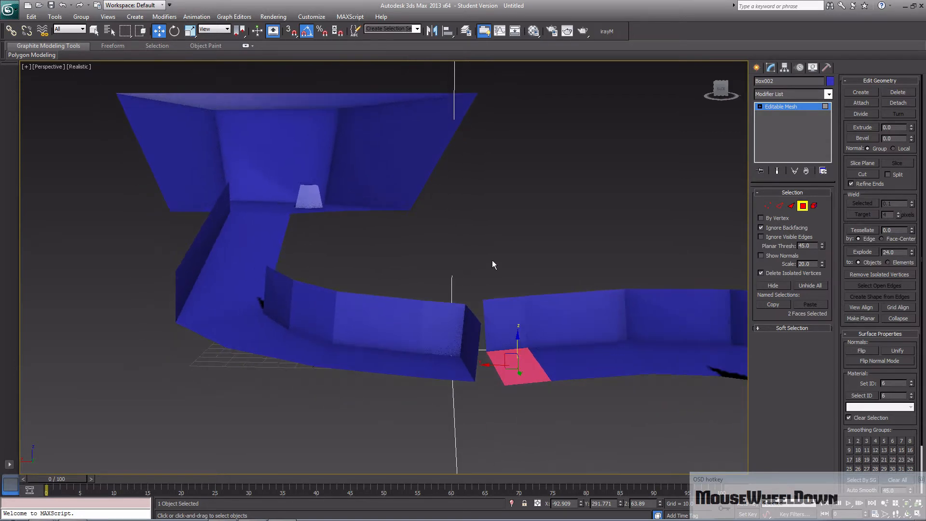
scroll(492, 259, down, 3)
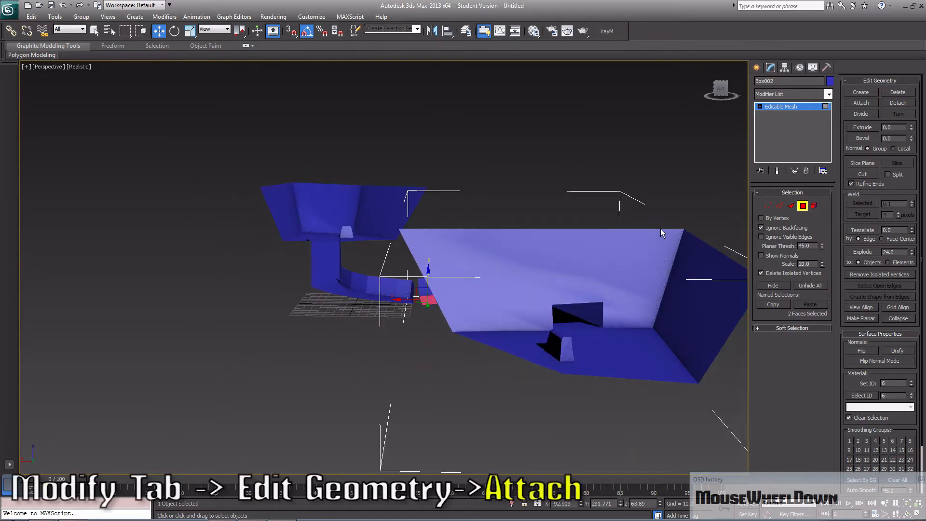
click(867, 104)
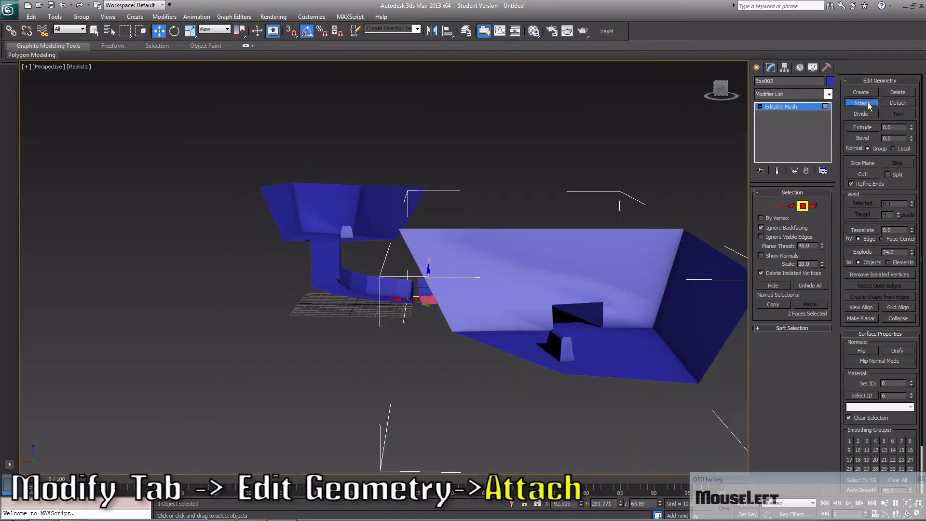
click(351, 218)
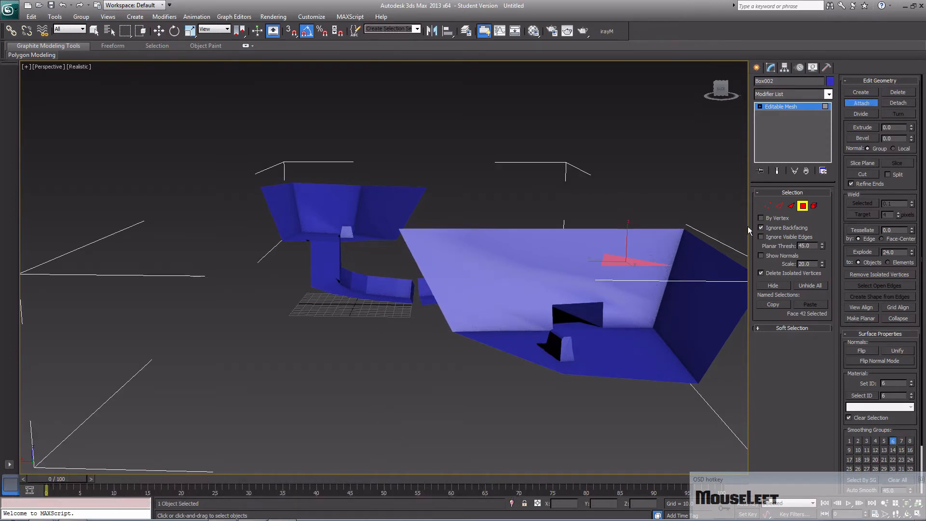
click(868, 104)
- Select wall polygons at the facing ends of both corridors to check that the two pieces are editable together
click(395, 294)
click(428, 295)
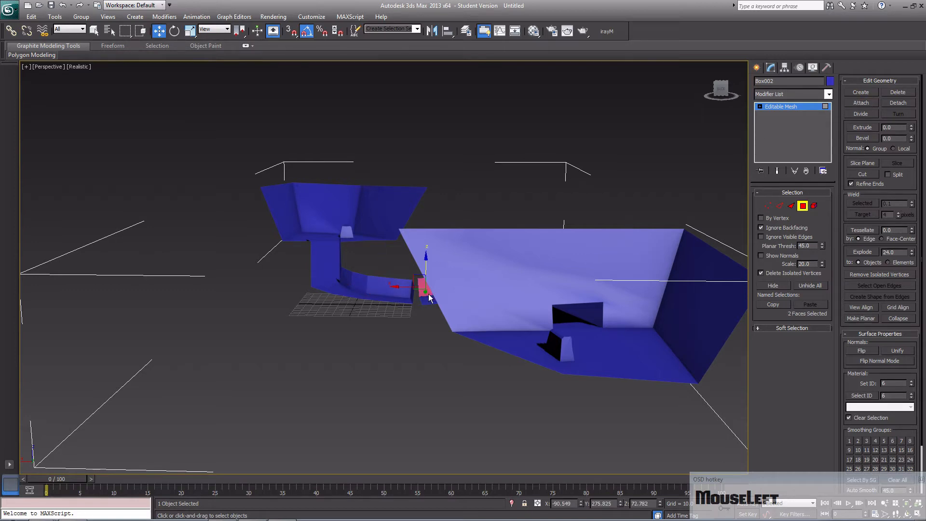
scroll(444, 300, up, 5)
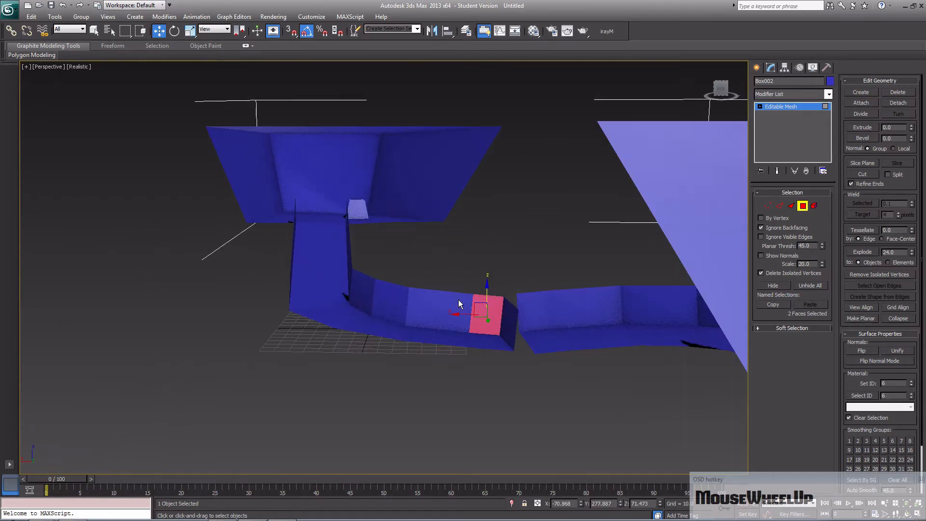
scroll(459, 304, up, 2)
- Delete the polygons that close off the facing ends of the two corridors
mouse_move(468, 309)
alt+middle_down()
mouse_move(541, 320)
mouse_move(536, 309)
mouse_move(428, 300)
mouse_move(542, 312)
mouse_move(443, 321)
mouse_move(487, 316)
mouse_move(476, 318)
alt+middle_up()
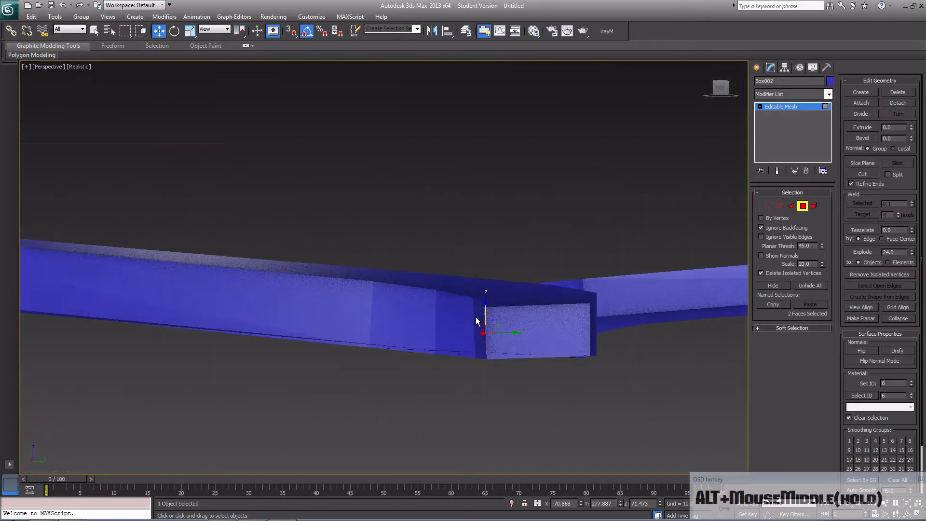
click(520, 325)
key(Delete)
click(540, 322)
key(Delete)
alt+middle_drag(566, 320, 458, 337)
click(539, 331)
key(Delete)
- Select the floor polygon at the open corridor end and examine the gap between the two corridors up close
middle_drag(539, 334, 504, 341)
click(491, 349)
ctrl+click(491, 351)
key(z)
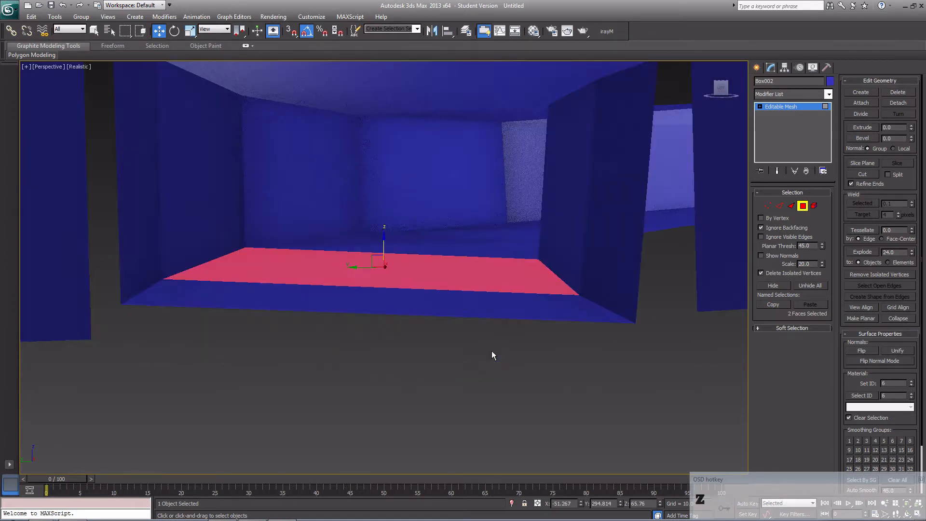
scroll(454, 314, down, 2)
alt+middle_drag(471, 321, 466, 314)
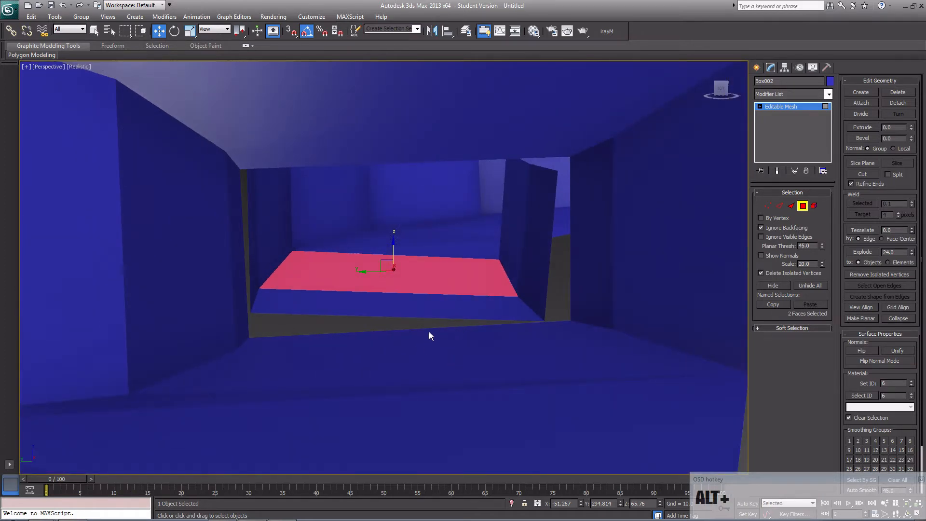
- Reselect the floor polygon at the far corridor's open end and inspect the gap between the corridors from closer up
click(479, 221)
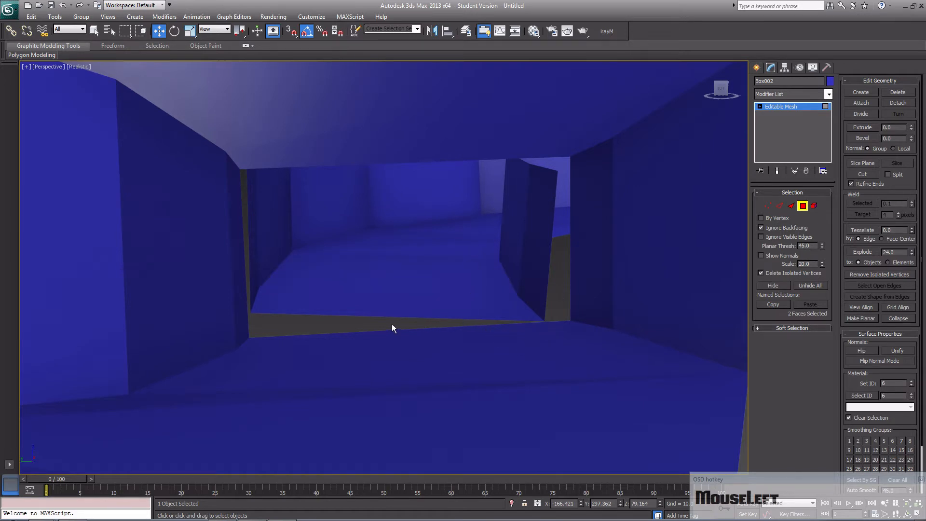
mouse_move(360, 321)
mouse_down()
mouse_move(364, 344)
mouse_move(377, 317)
mouse_up()
middle_drag(525, 326, 561, 341)
click(536, 313)
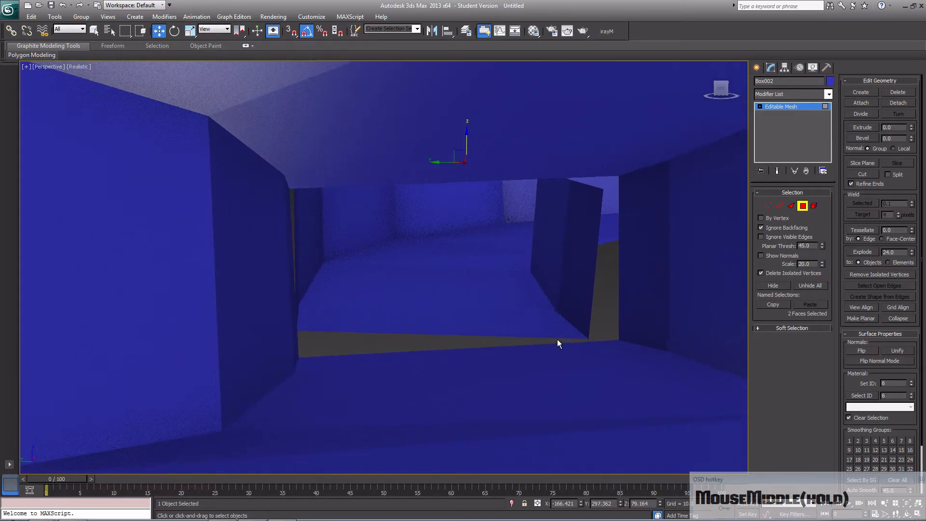
click(535, 321)
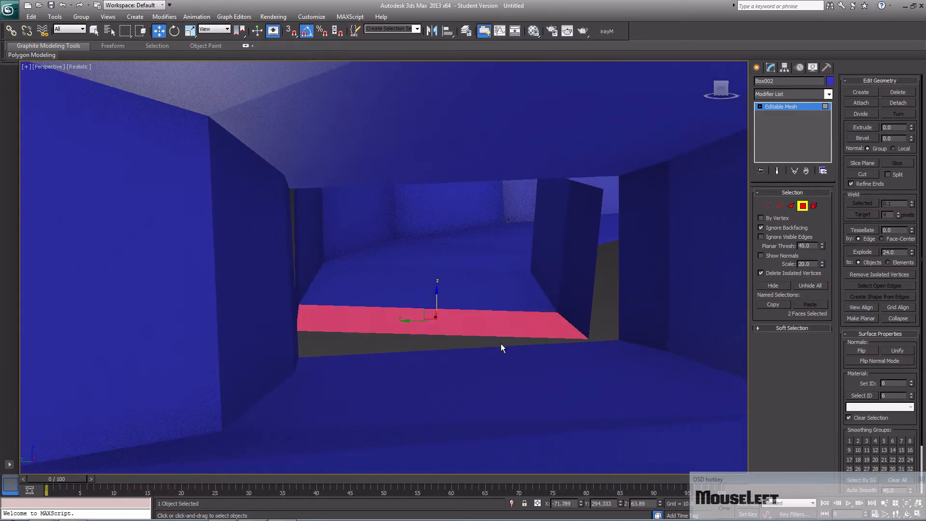
scroll(504, 344, up, 2)
scroll(505, 344, down, 2)
scroll(504, 343, up, 2)
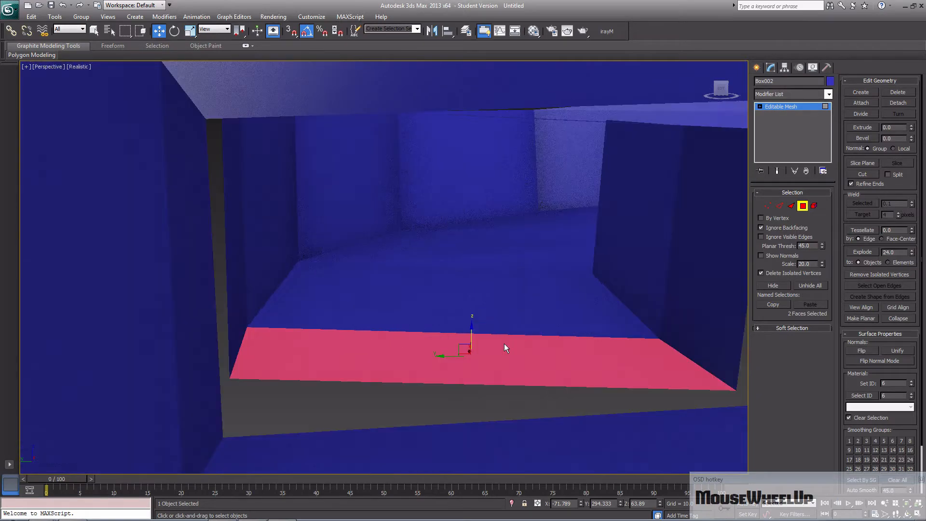
alt+middle_drag(484, 342, 448, 332)
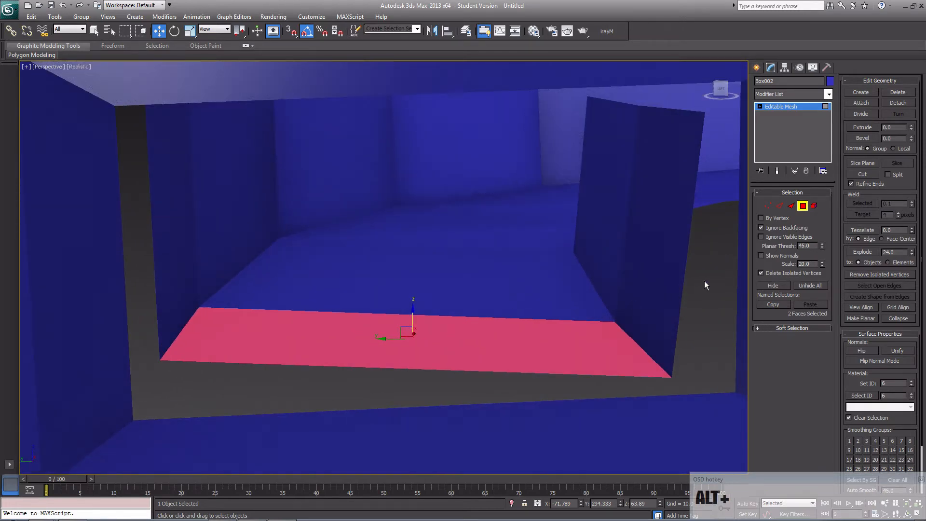
click(772, 206)
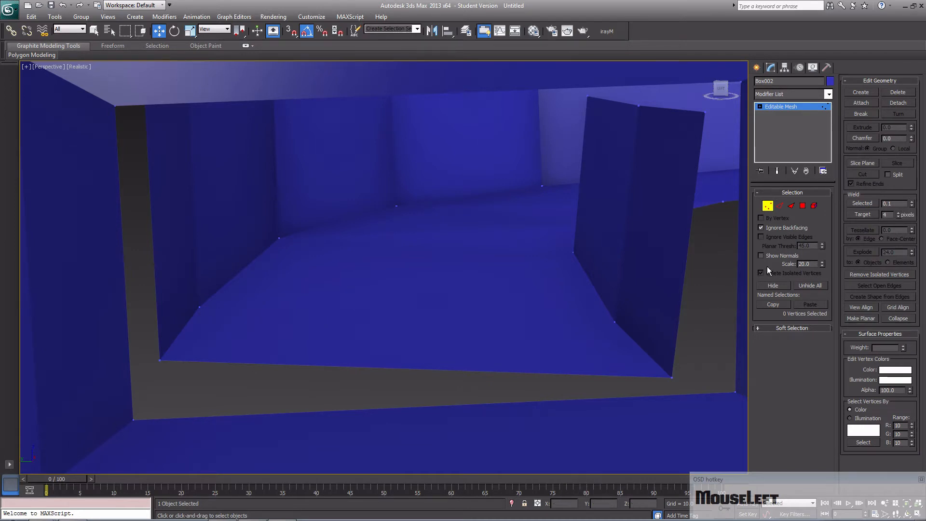
click(858, 91)
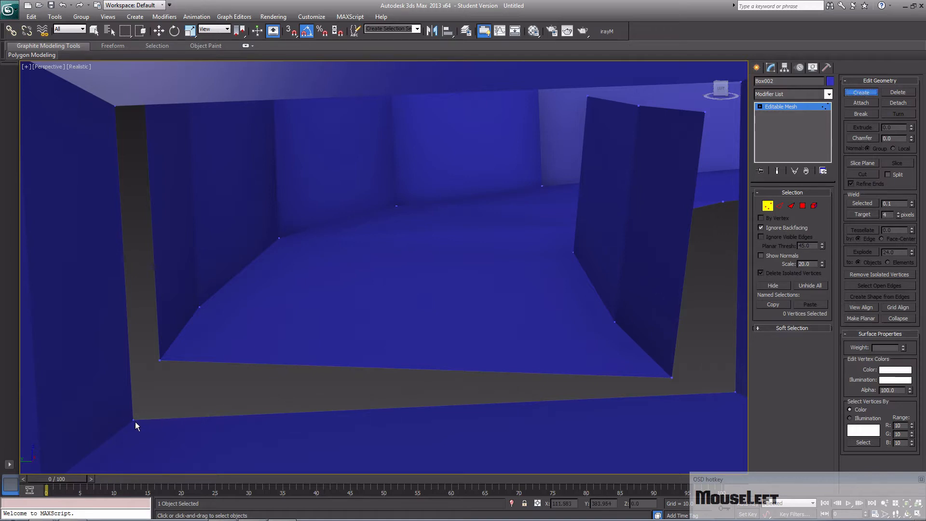
middle_drag(166, 362, 186, 354)
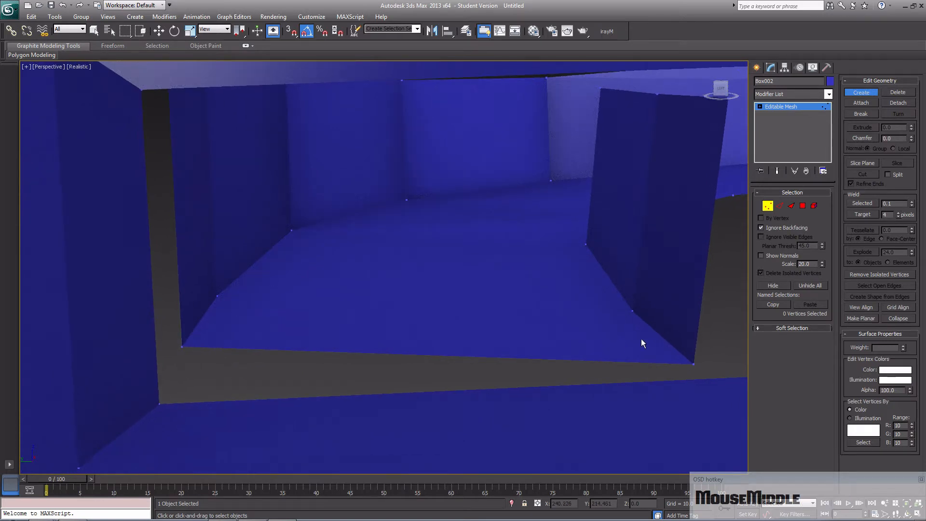
middle_drag(696, 273, 560, 333)
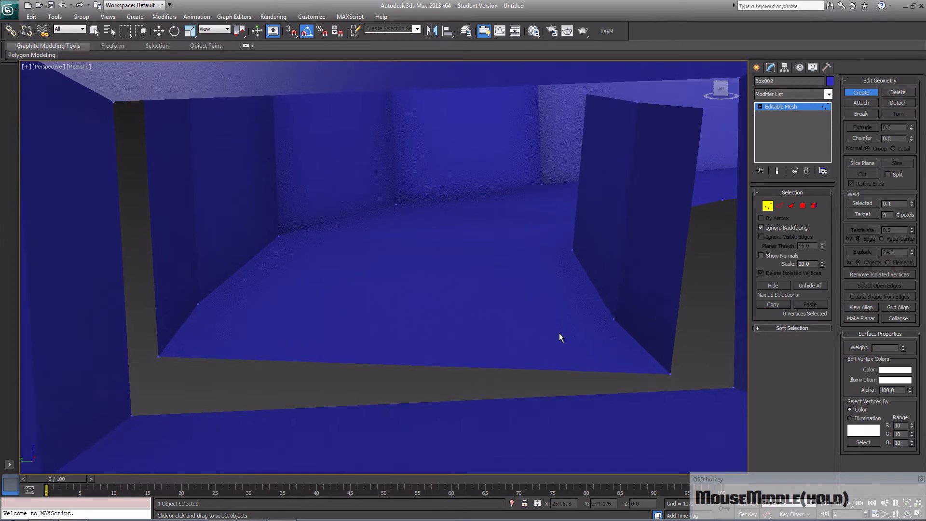
click(761, 227)
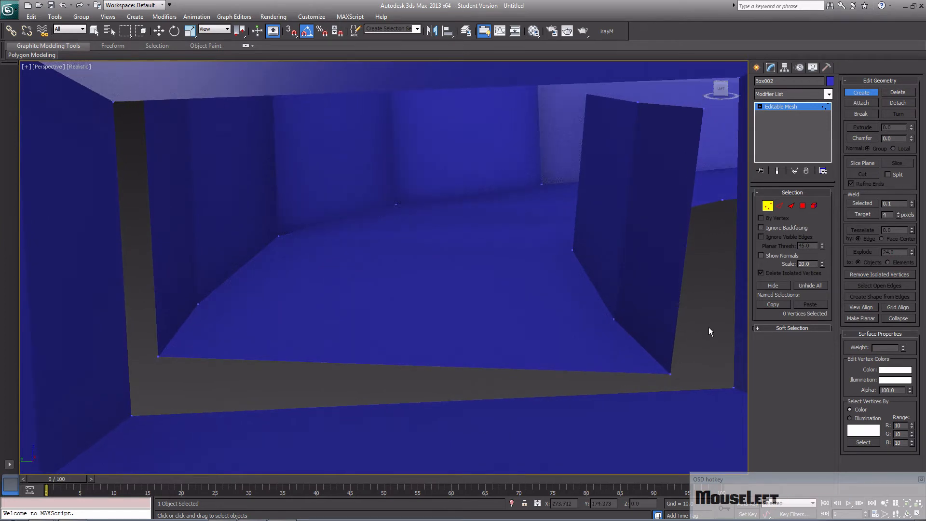
click(761, 228)
click(804, 207)
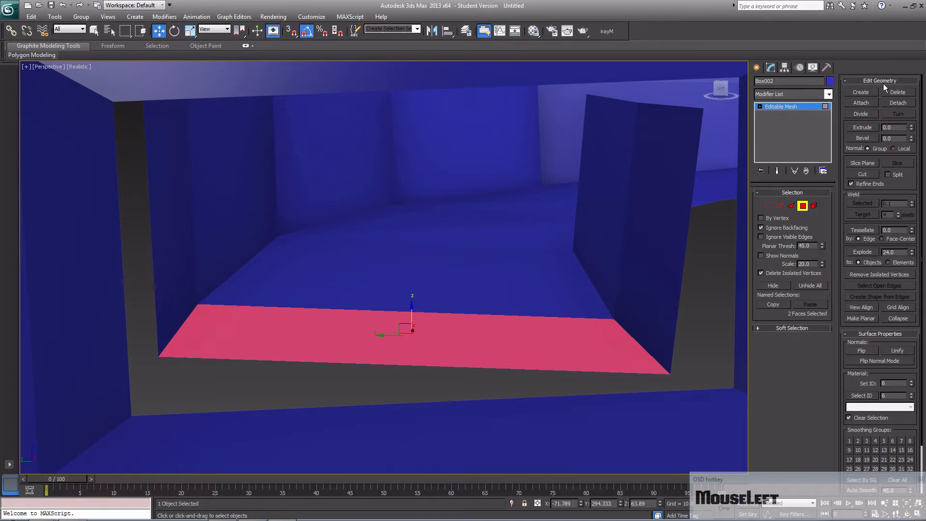
- Change the mesh's object color to dark yellow, end the Create command and clear the polygon selection
click(862, 91)
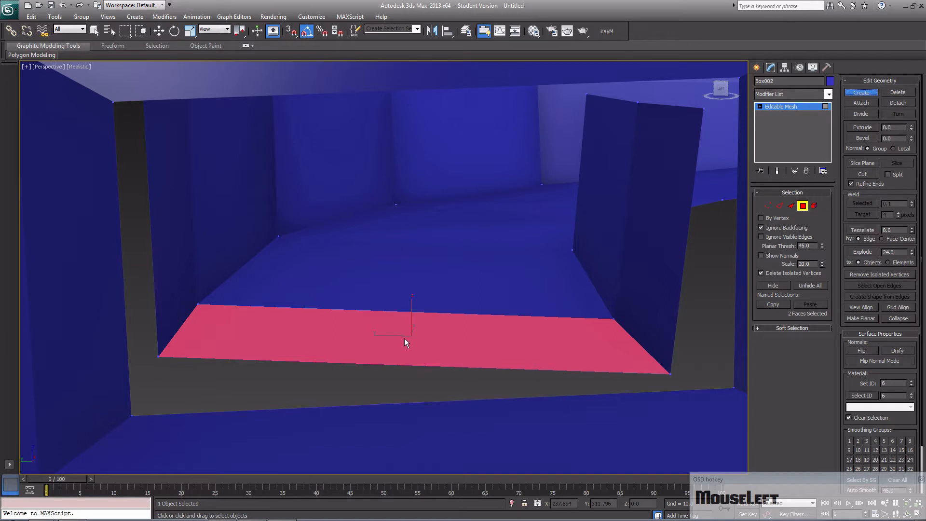
key(ctrl+a)
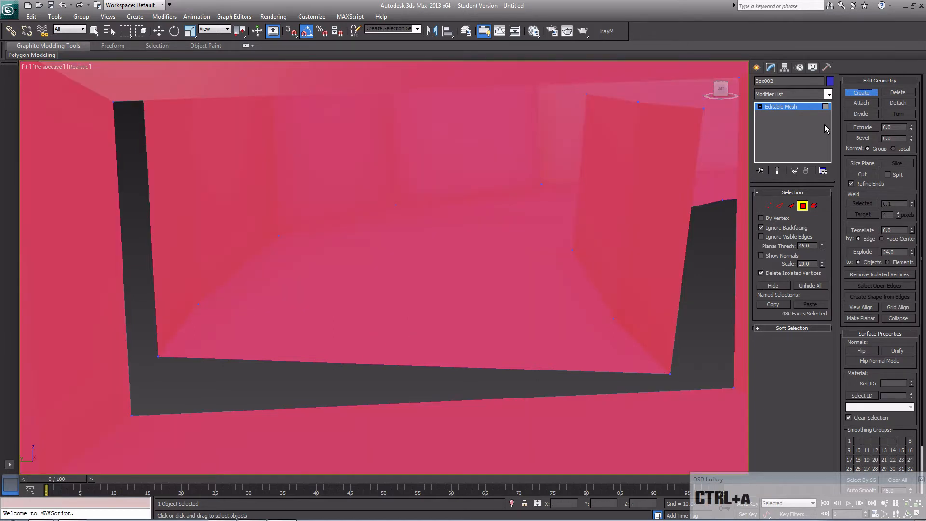
click(830, 82)
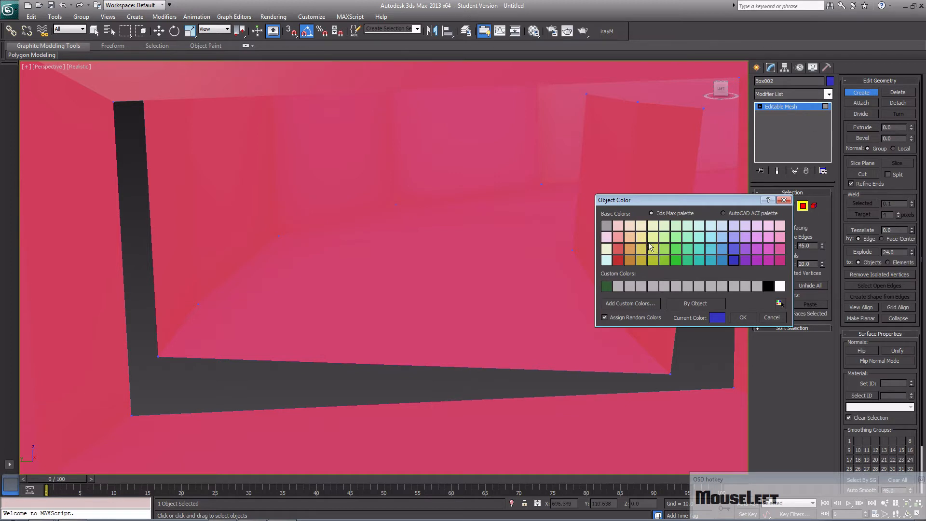
click(642, 259)
click(741, 315)
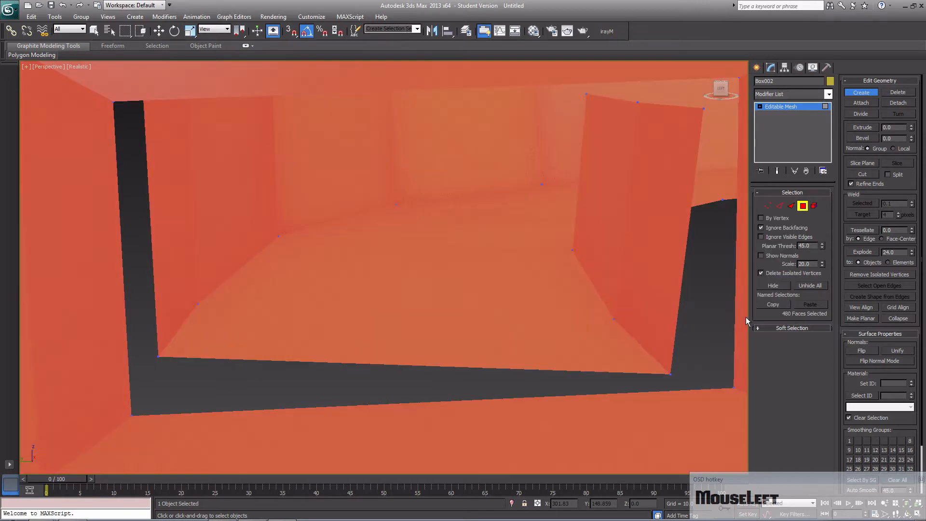
right_click(710, 330)
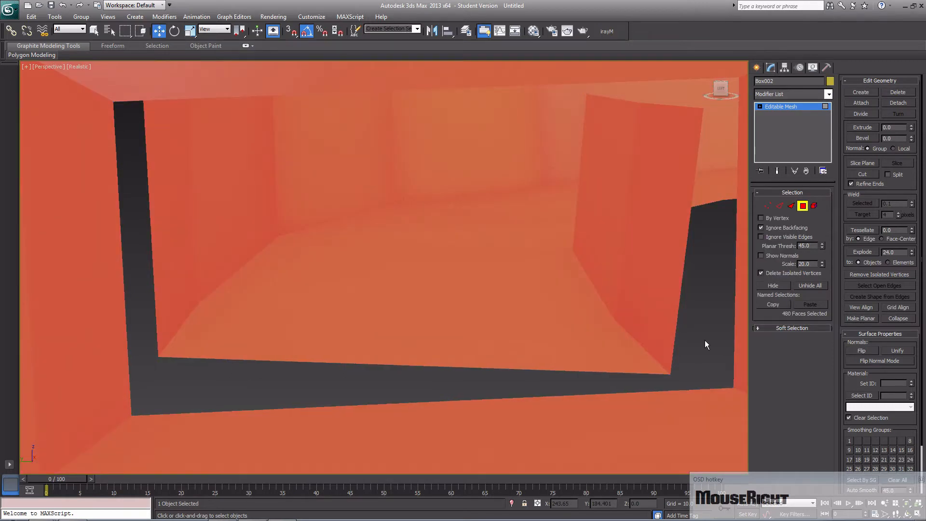
right_click(704, 340)
click(576, 384)
click(700, 345)
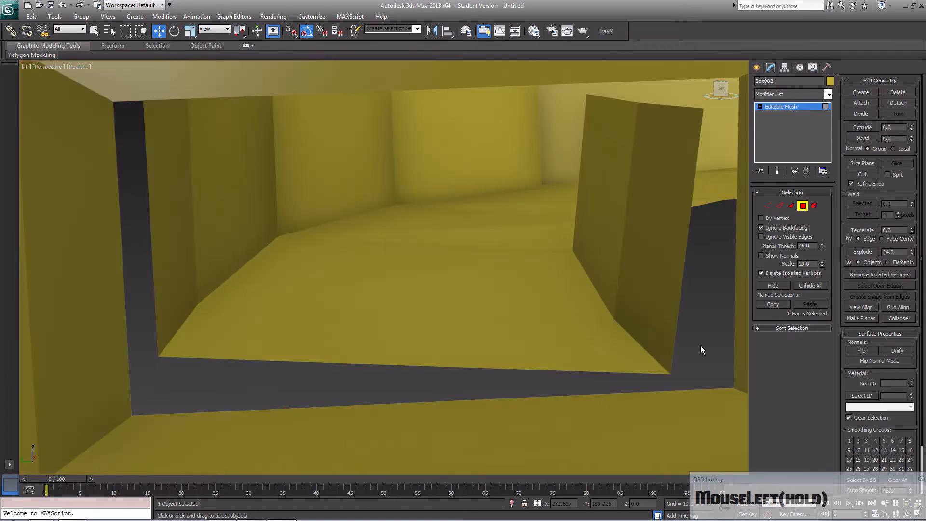
- Create a floor polygon across the gap from the four floor corner vertices of the facing corridor ends
click(869, 91)
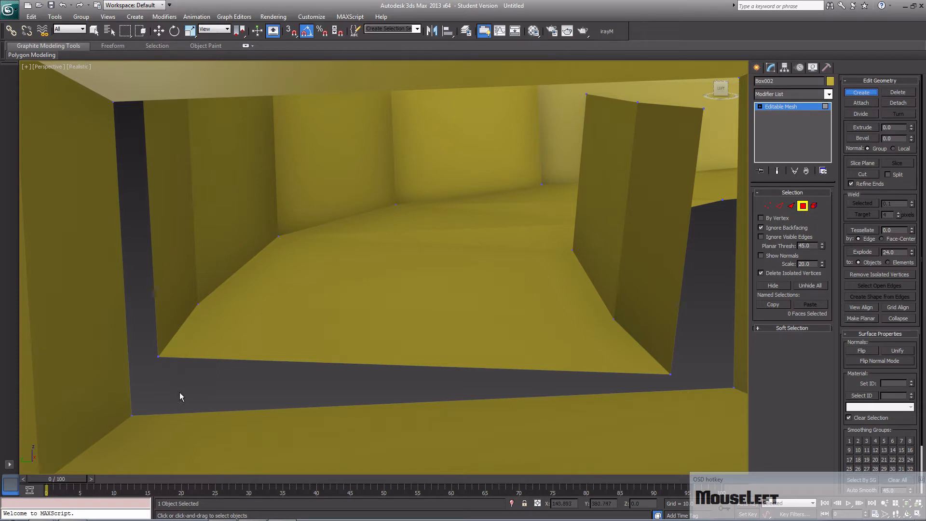
click(132, 414)
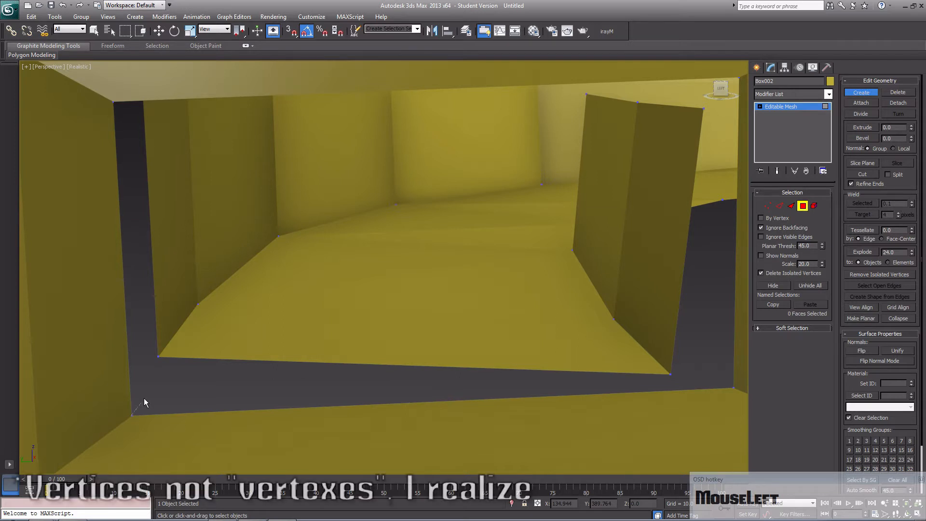
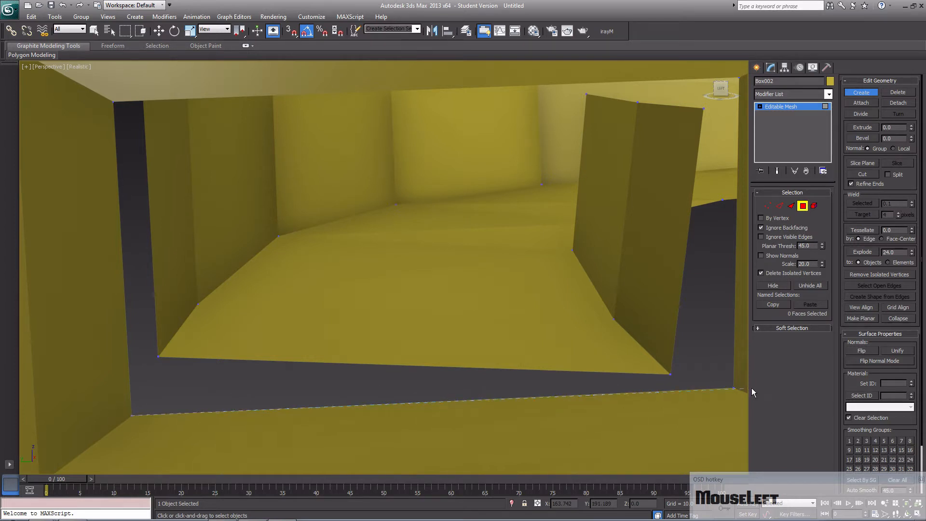
click(733, 388)
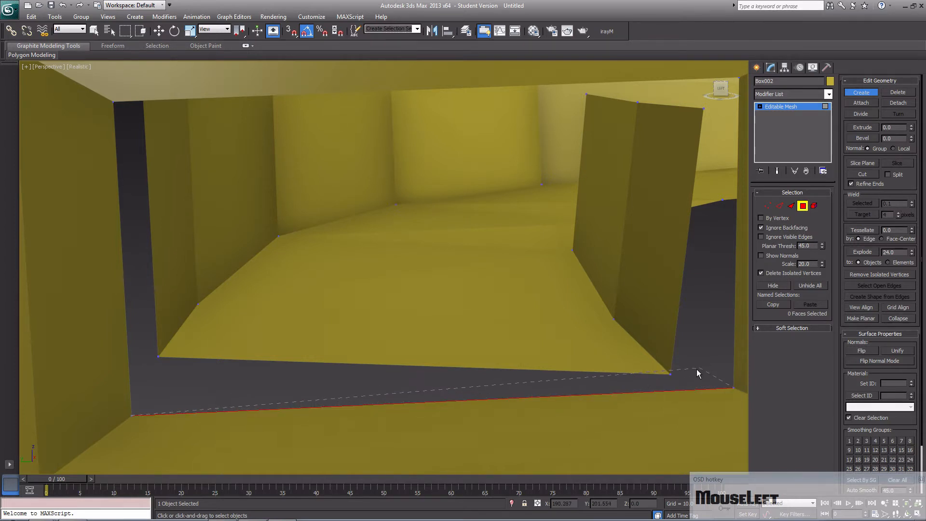
click(671, 374)
click(158, 357)
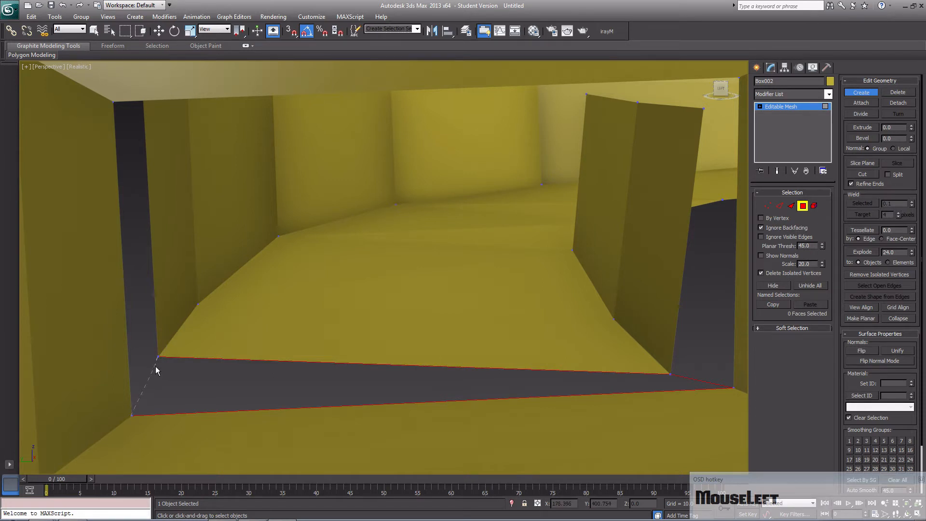
click(158, 356)
- Create a side wall polygon across the gap, joining the floor and ceiling corner vertices of both corridor ends
middle_drag(300, 359, 398, 340)
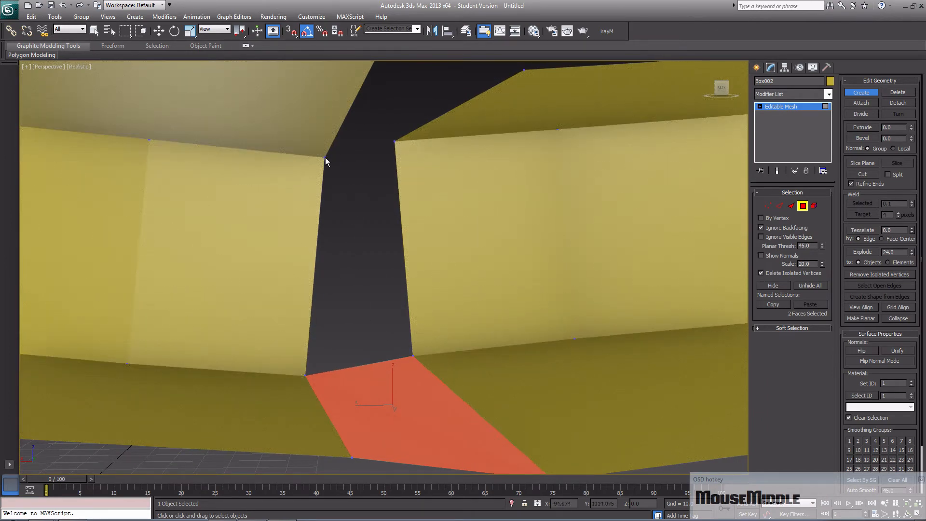
drag(305, 375, 415, 355)
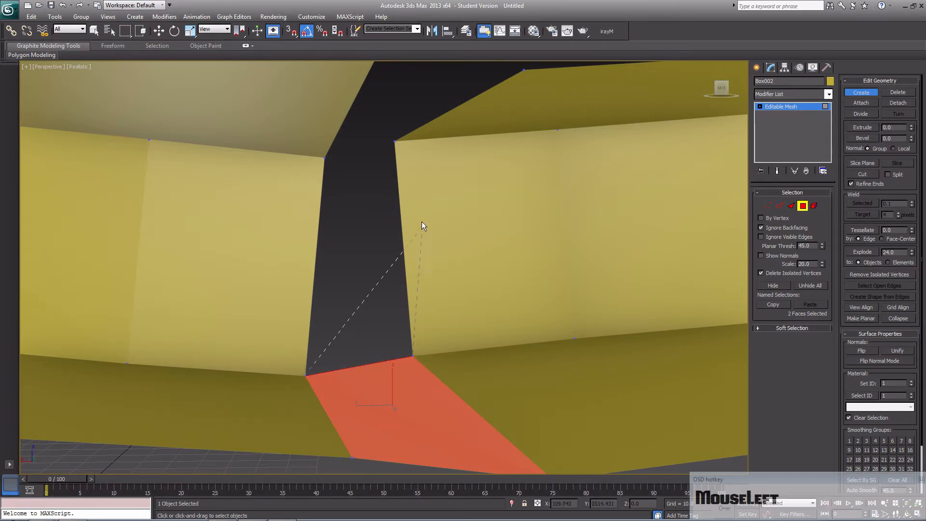
click(394, 141)
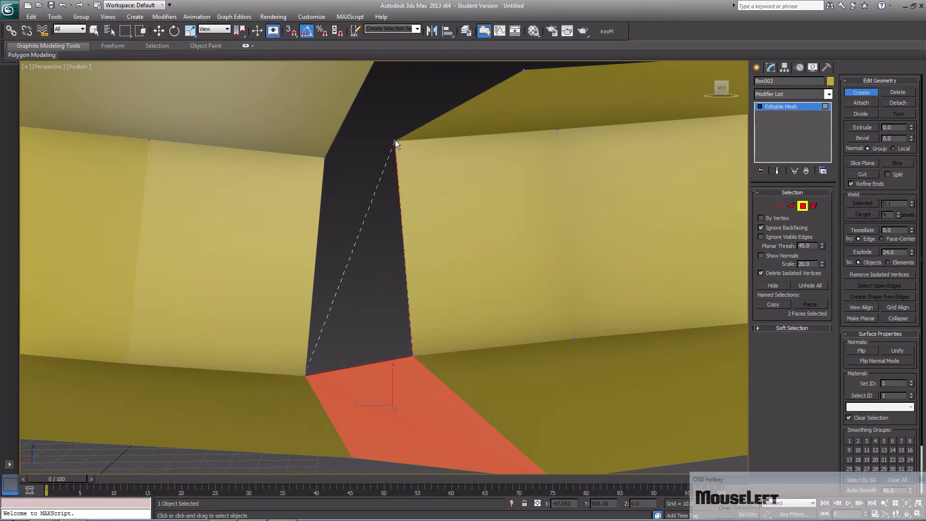
click(326, 159)
- Try to create a ceiling polygon across the gap from the four upper corner vertices, and inspect the new faces from outside
middle_drag(389, 238, 208, 234)
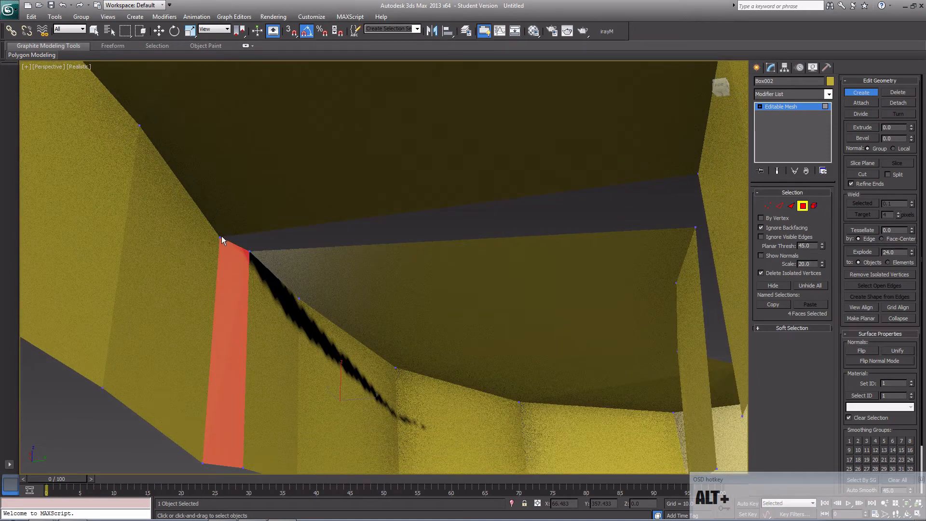
click(221, 239)
click(250, 251)
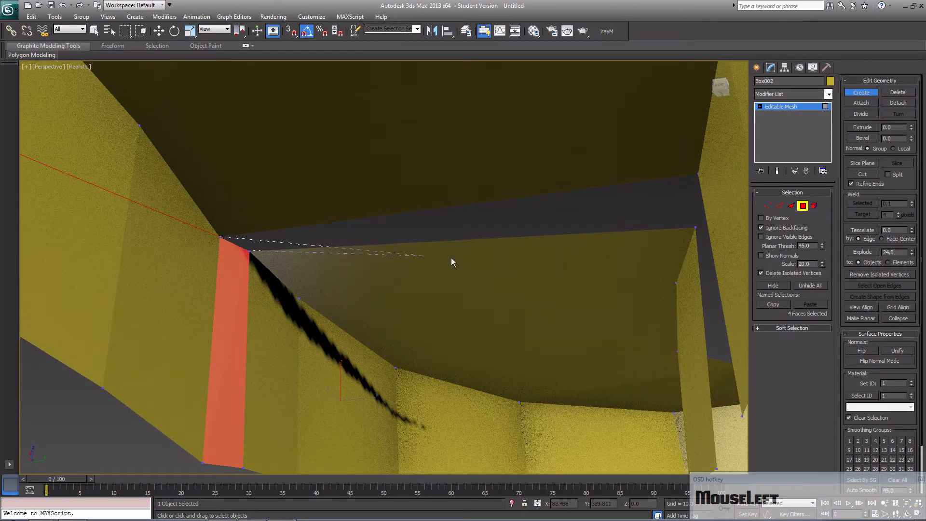
click(697, 226)
click(699, 175)
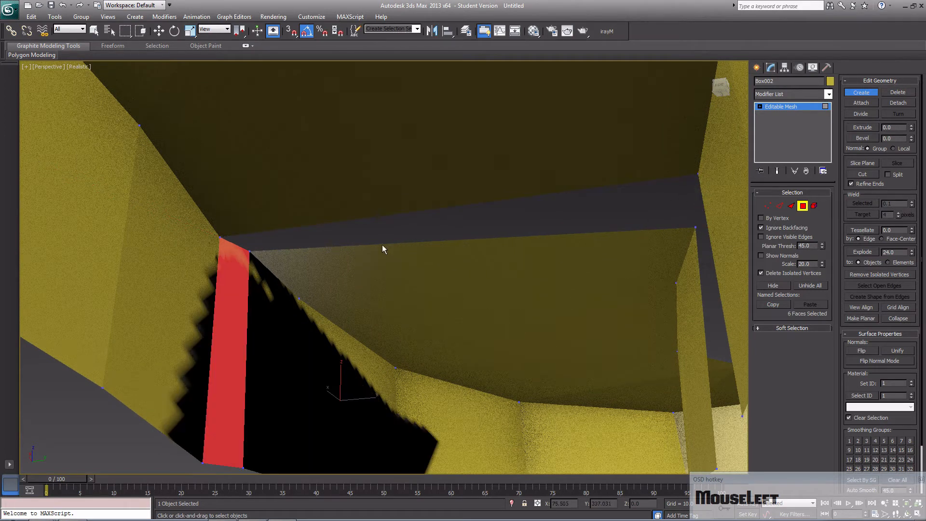
alt+middle_drag(404, 265, 360, 287)
scroll(362, 287, down, 6)
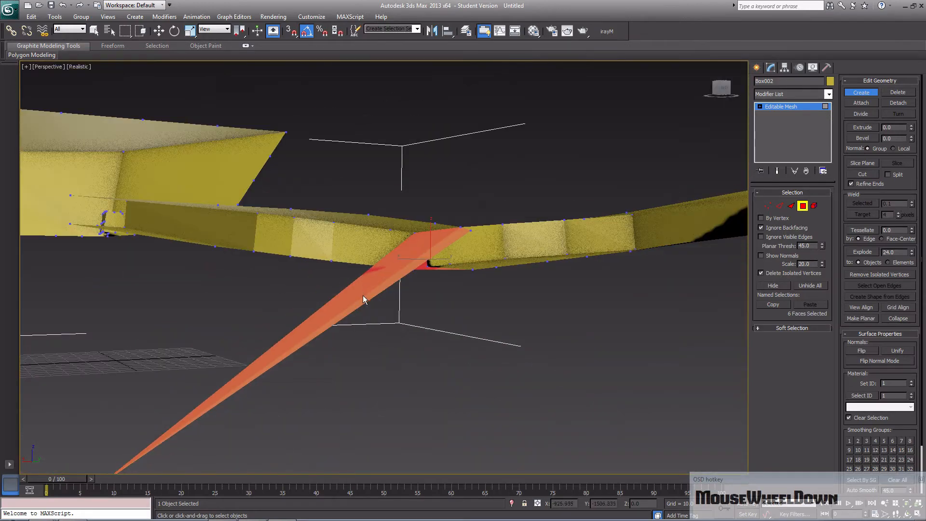
- Try deleting all six selected faces at the corridor bend, then undo the deletion
alt+middle_drag(359, 320, 397, 358)
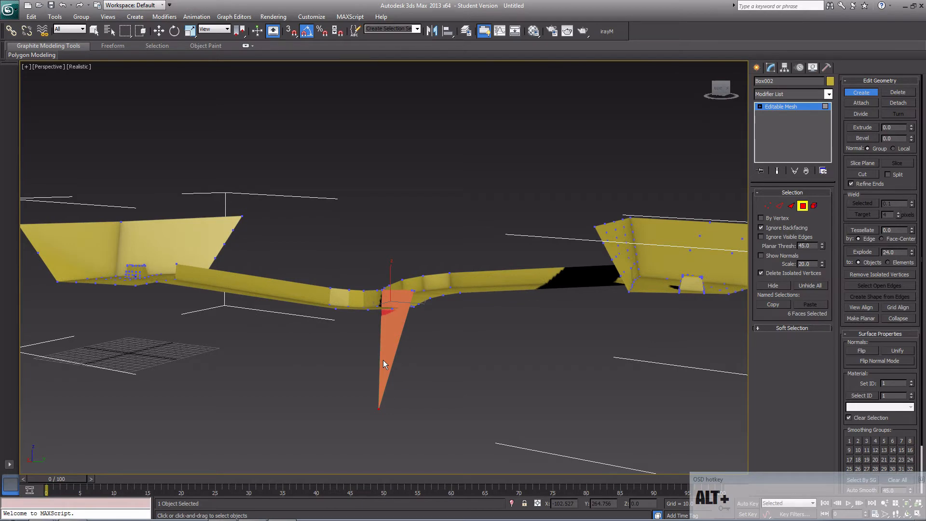
key(Delete)
scroll(386, 342, up, 4)
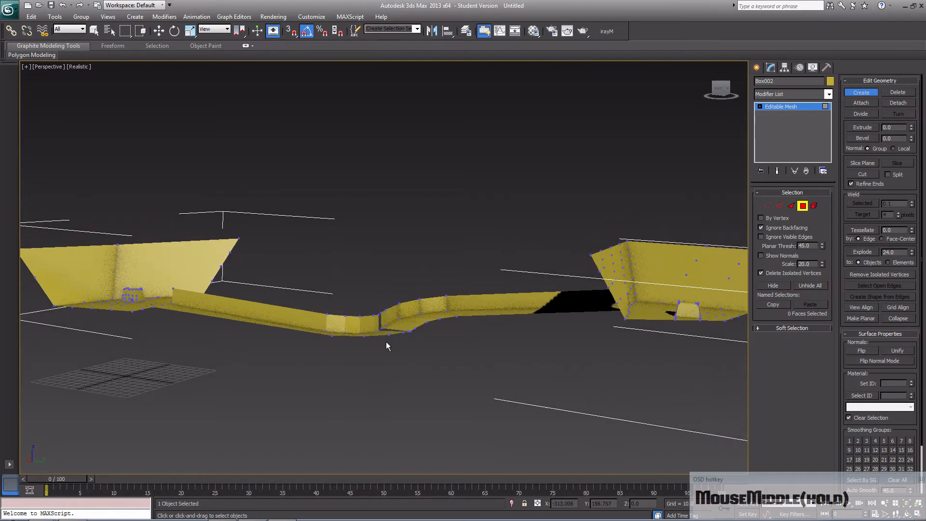
scroll(386, 343, down, 5)
key(ctrl+z)
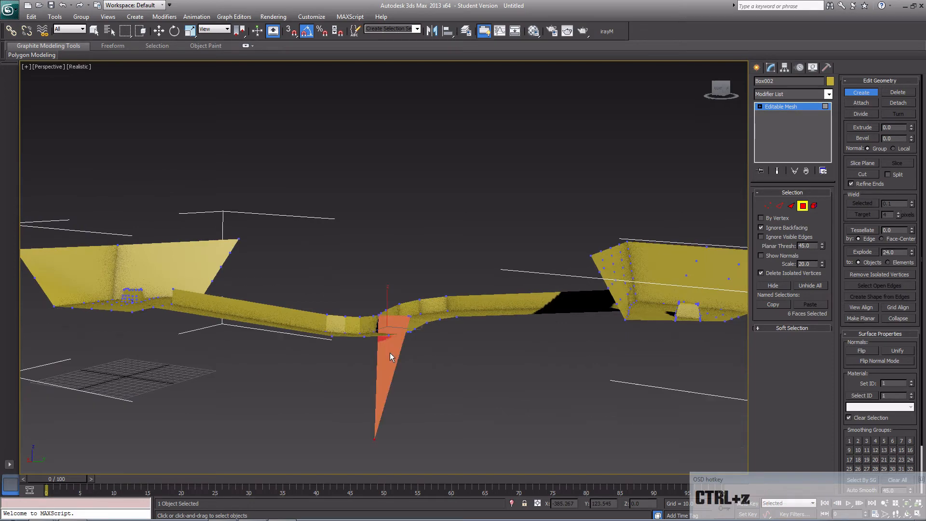
- Select only the stray triangular face hanging below the corridor bend and delete it
middle_drag(392, 333, 434, 357)
right_click(434, 357)
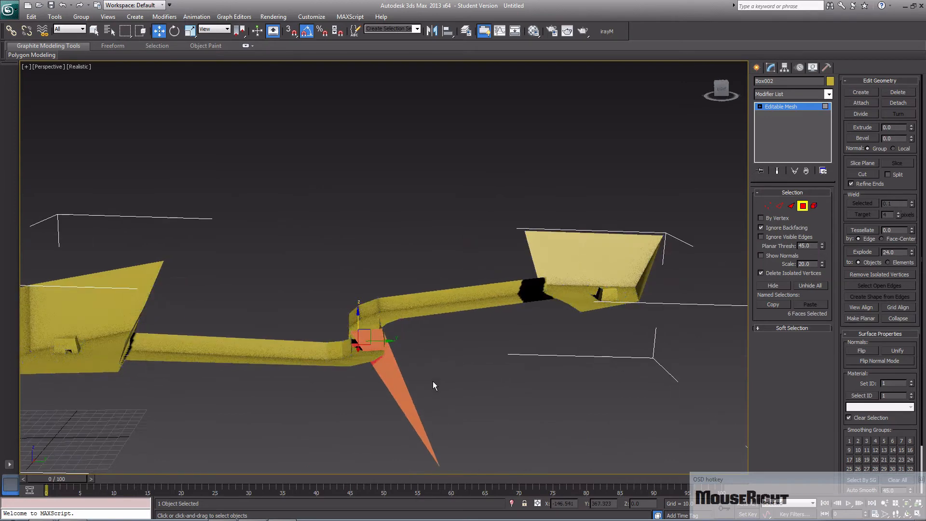
click(434, 380)
click(407, 391)
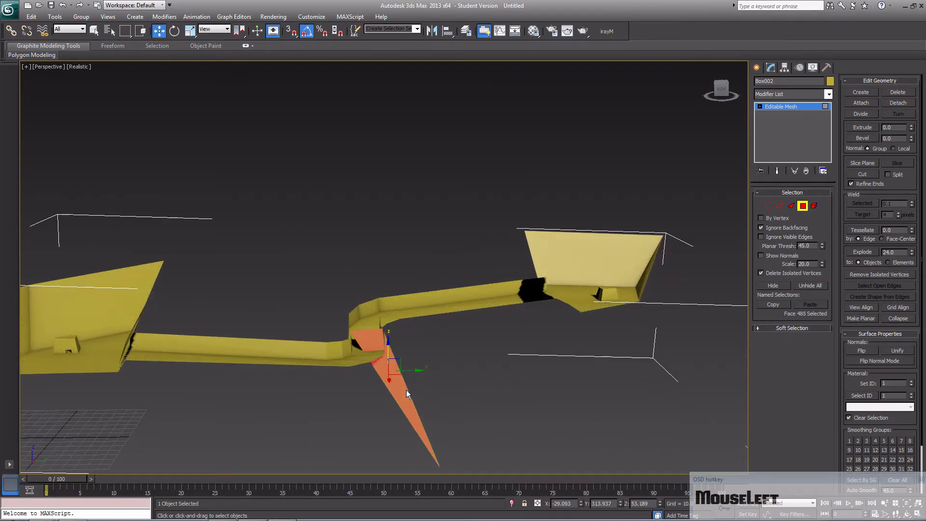
key(Delete)
alt+middle_drag(398, 371, 371, 356)
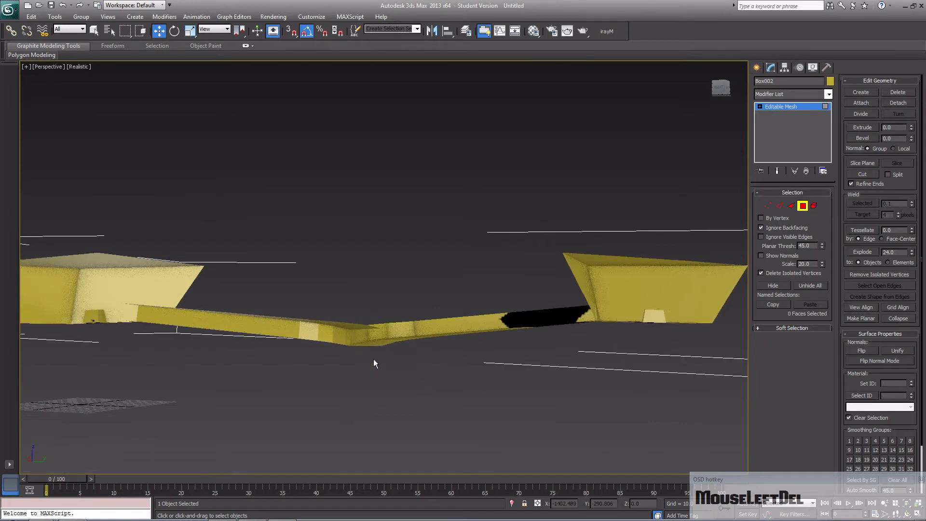
- Create a four-sided polygon from the existing corner vertices to bridge the gap between the two dark surfaces at the corridor bend
scroll(418, 371, up, 4)
scroll(419, 372, down, 2)
scroll(424, 387, up, 2)
middle_drag(424, 388, 432, 352)
click(428, 405)
scroll(428, 406, down, 3)
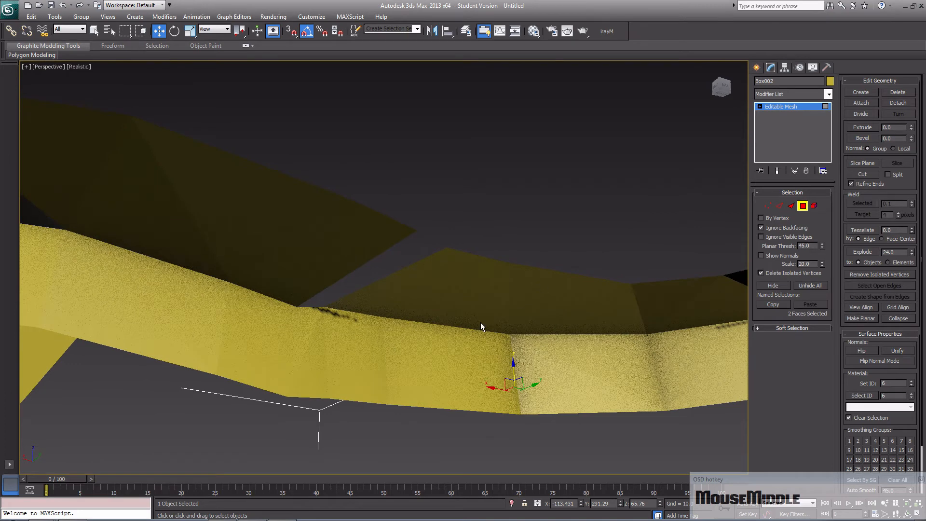
click(861, 92)
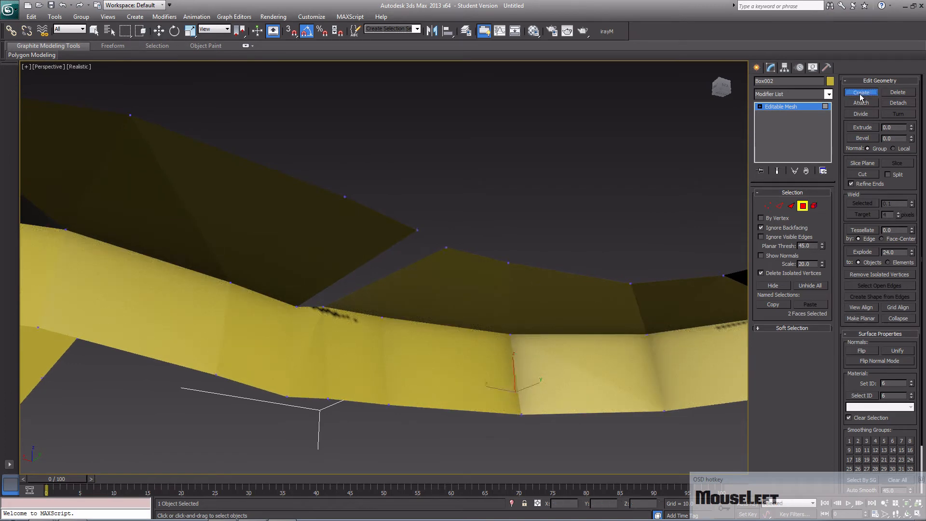
click(323, 306)
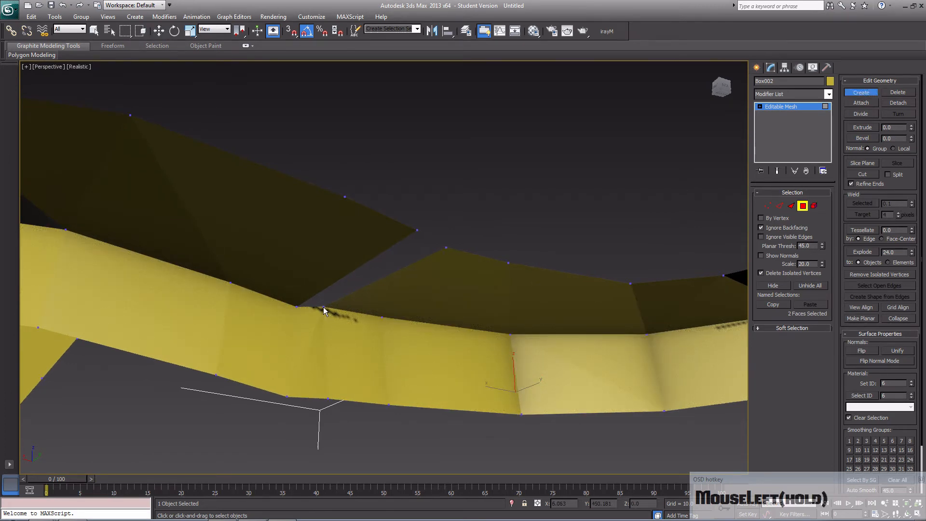
click(297, 307)
click(418, 231)
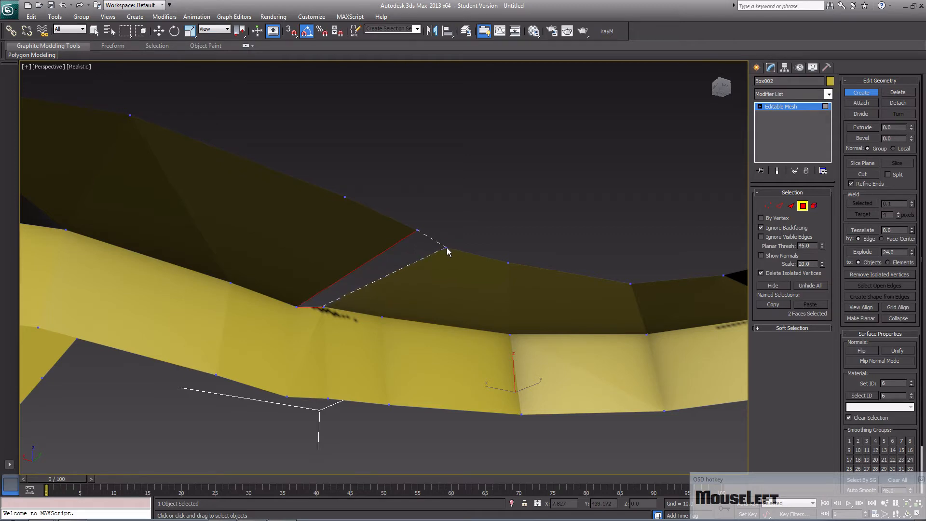
alt+middle_drag(439, 309, 618, 280)
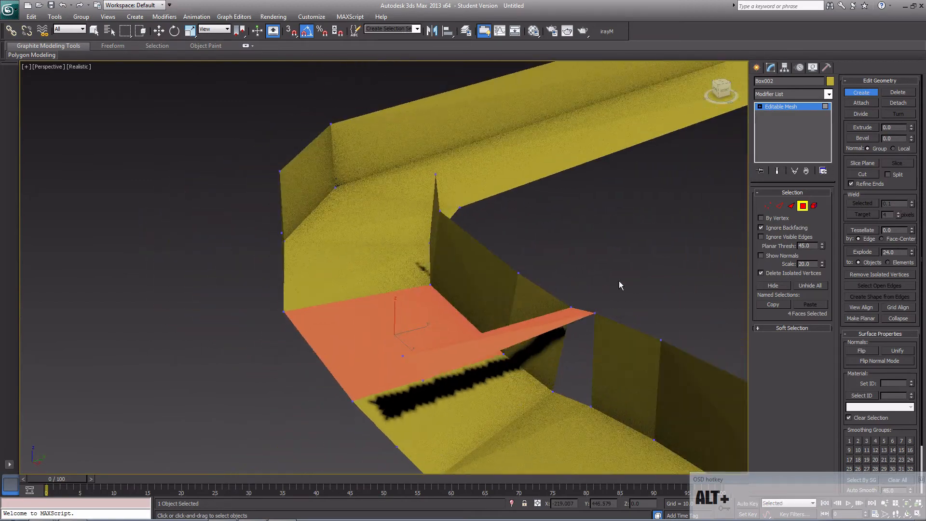
- Select the two-face strip bridging the gap at the corridor bend and flip its normals
right_click(619, 280)
click(617, 281)
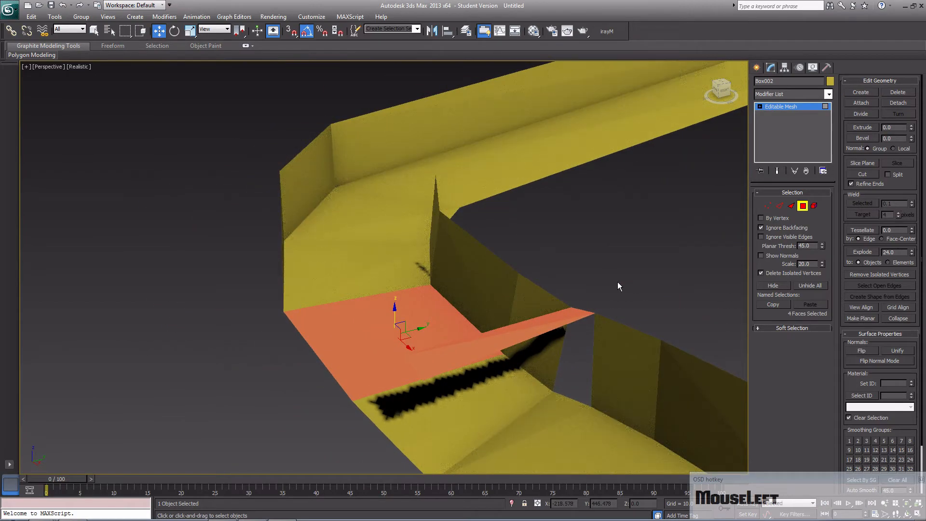
click(537, 330)
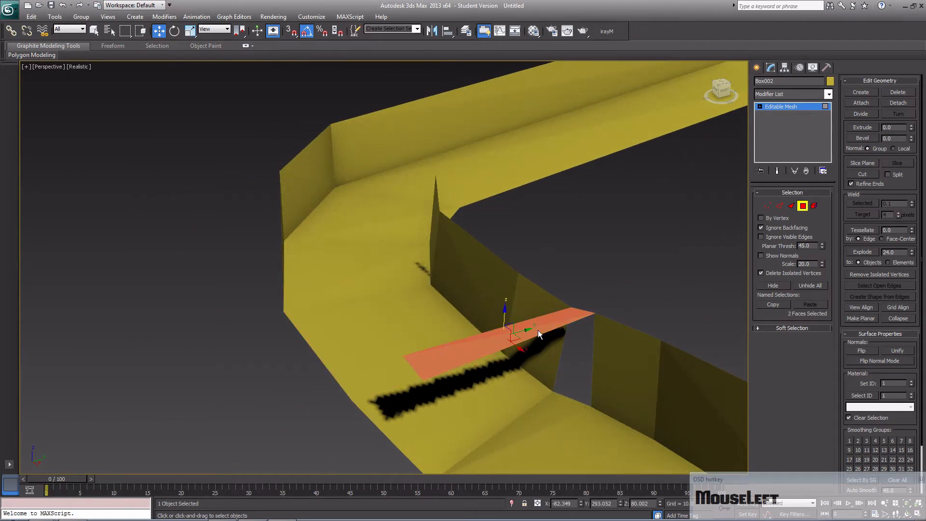
click(861, 350)
alt+middle_drag(624, 340, 589, 326)
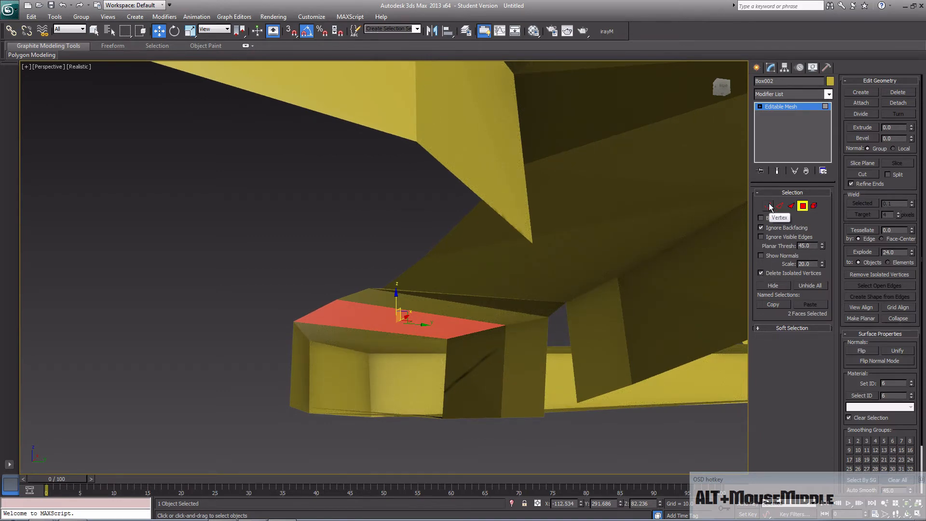
- Create a four-sided polygon from the opening's corner vertices to close the vertical gap in the corridor's side wall
click(861, 92)
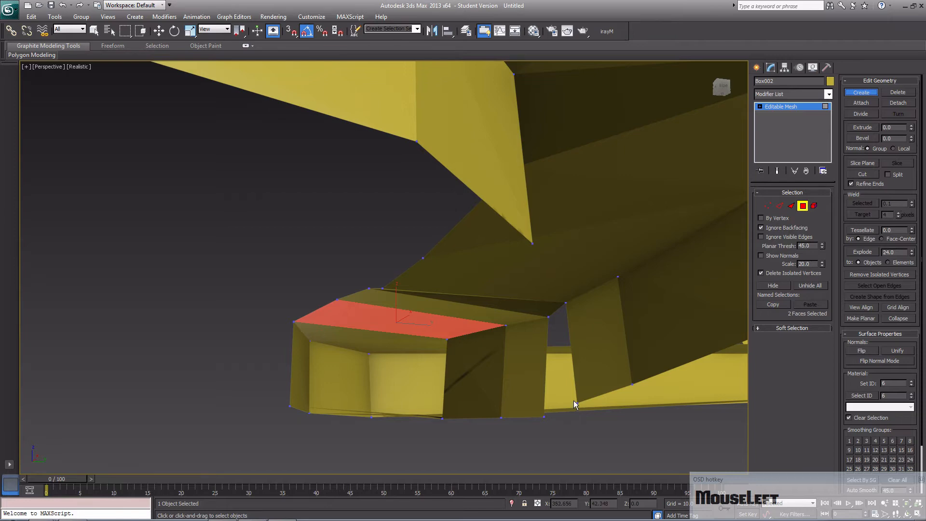
alt+middle_drag(575, 402, 539, 386)
scroll(496, 365, up, 3)
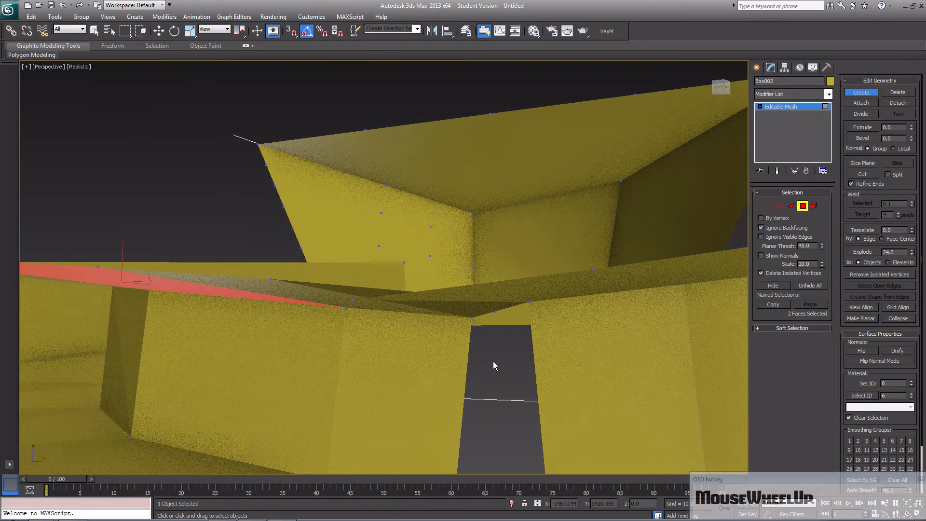
middle_drag(493, 361, 478, 328)
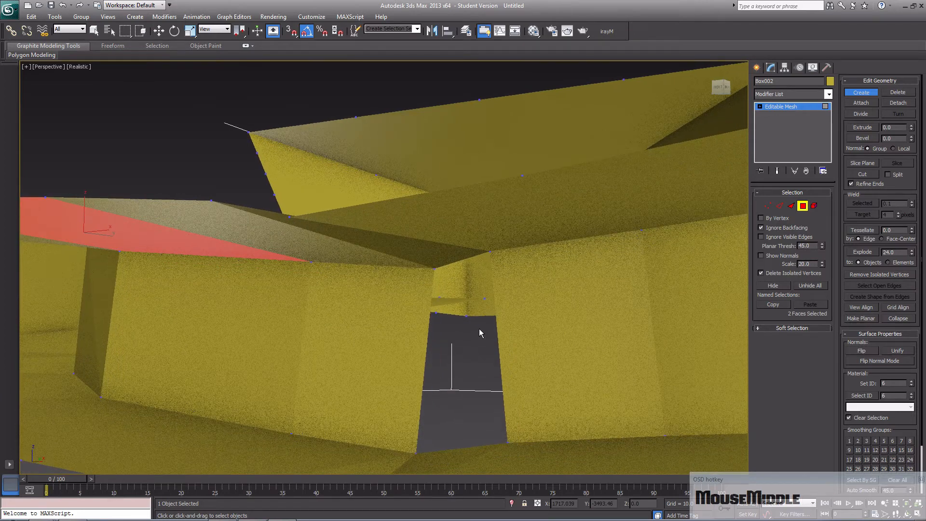
click(417, 453)
click(507, 441)
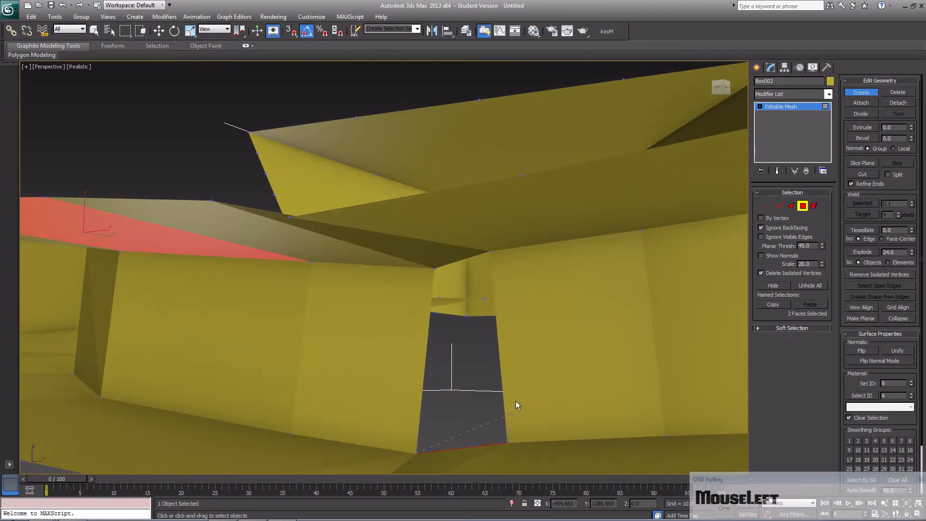
click(491, 251)
click(434, 268)
middle_drag(434, 269, 406, 355)
scroll(351, 357, down, 3)
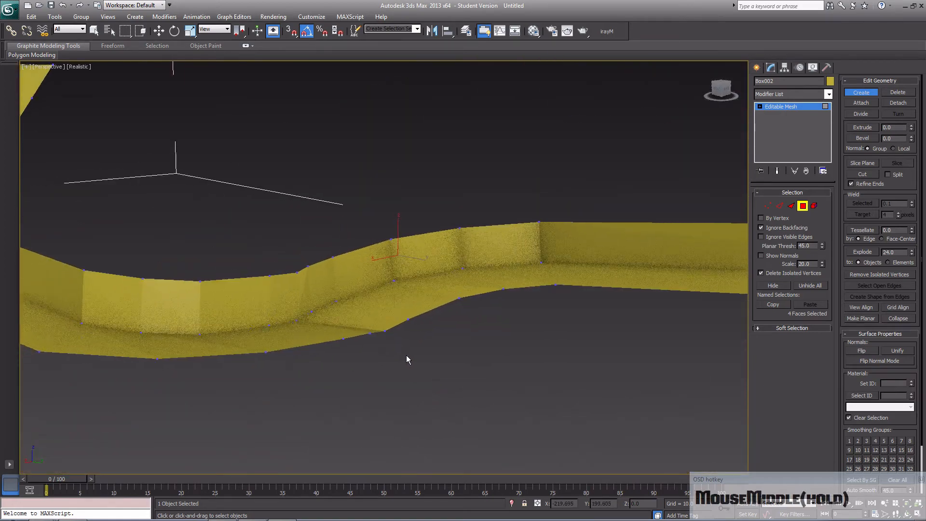
- Create a freestanding triangular face in the empty space below the corridor, placing new vertices for its corners
right_click(465, 347)
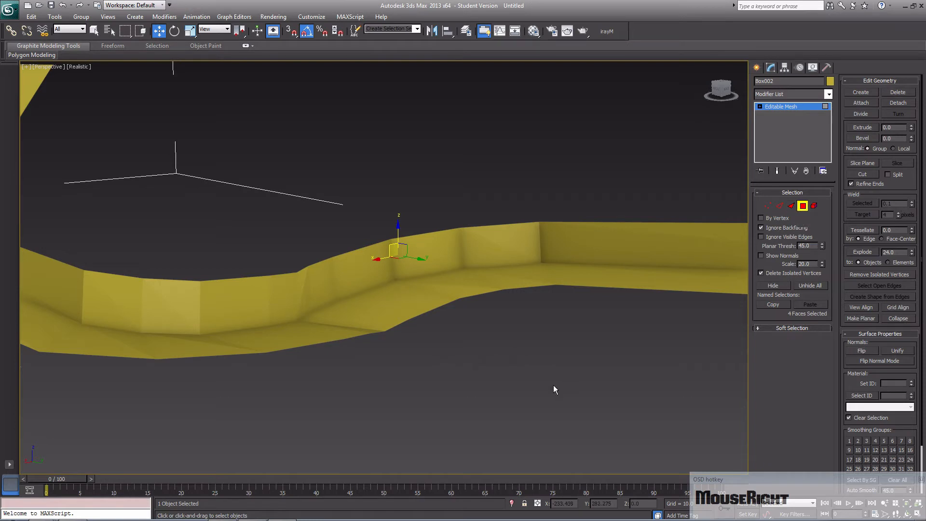
click(868, 93)
right_click(519, 338)
click(861, 92)
shift+click(468, 376)
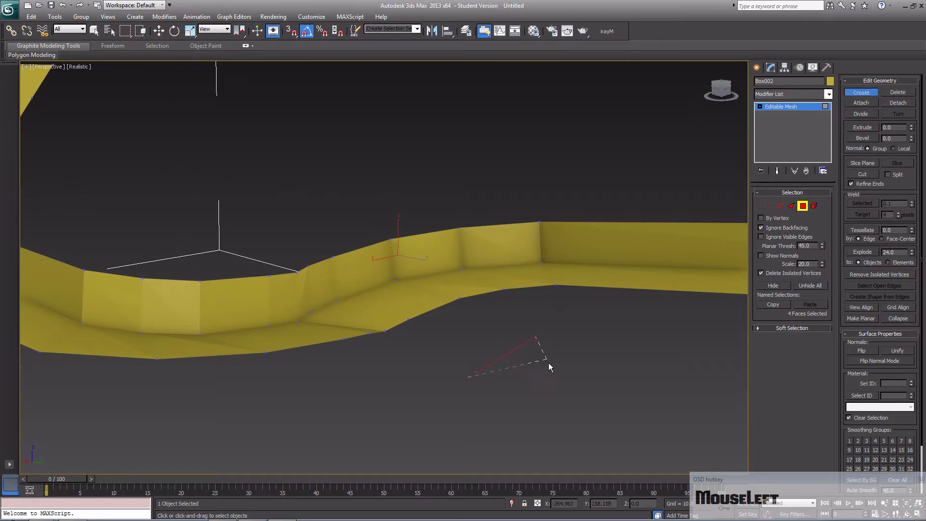
right_click(560, 379)
shift+click(472, 393)
shift+click(516, 335)
shift+click(566, 381)
right_click(525, 411)
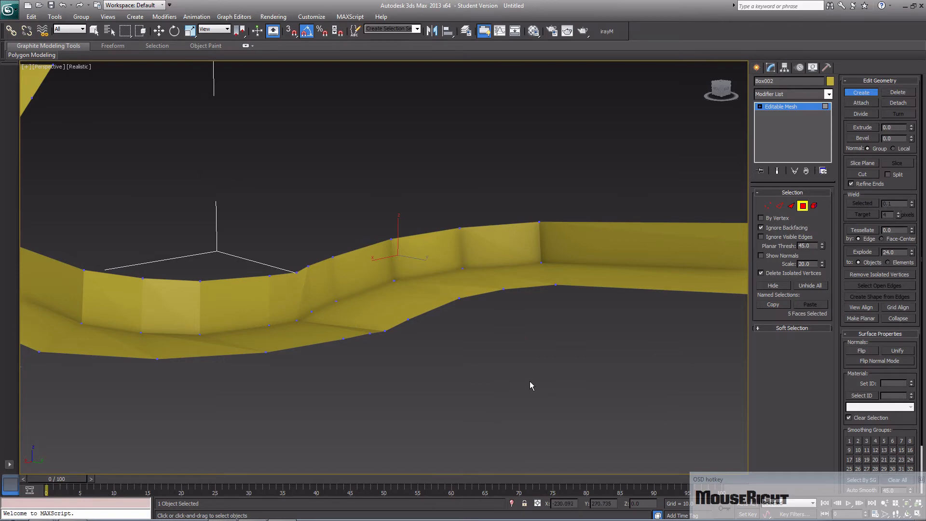
- Select the freestanding triangular test face and delete it
alt+middle_drag(539, 390, 512, 318)
middle_drag(534, 348, 487, 292)
middle_drag(540, 397, 484, 323)
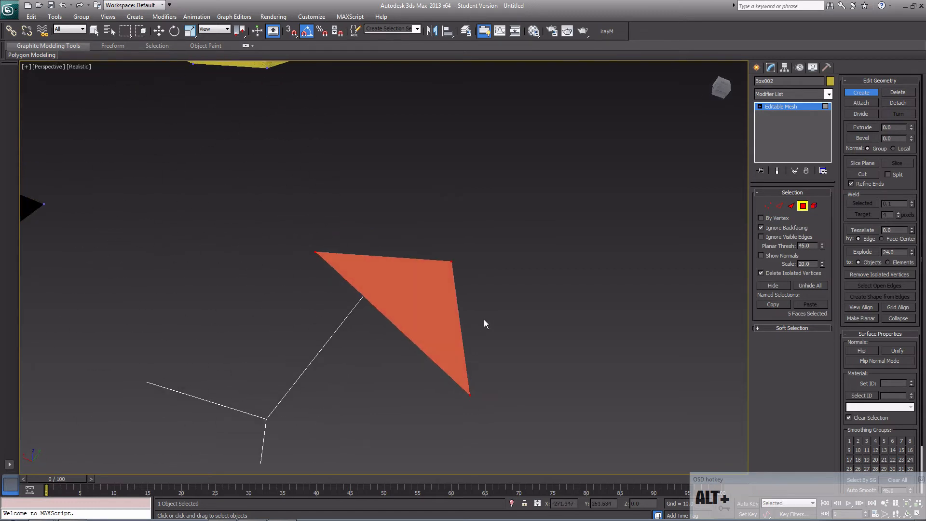
right_click(486, 319)
click(445, 305)
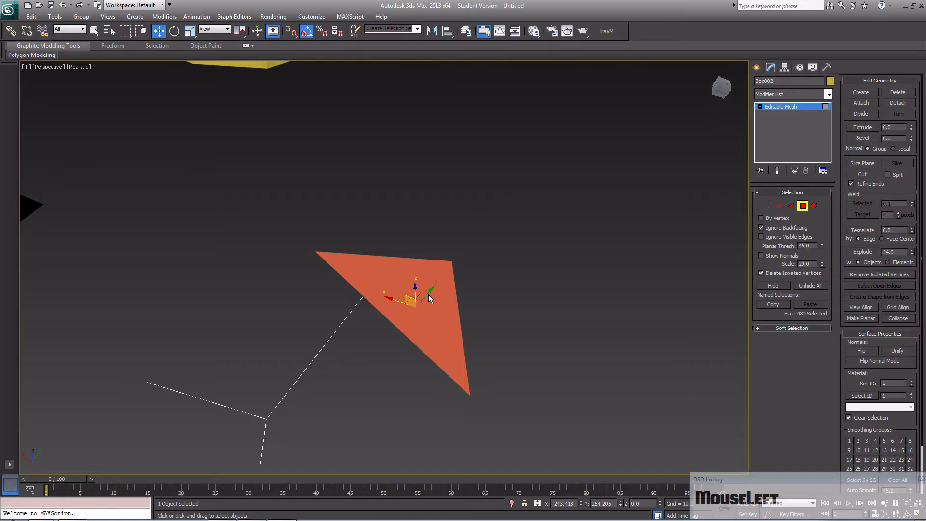
key(Delete)
- Examine the repaired corridor bend from outside and inside, checking its walls, floor and ceiling faces
scroll(453, 346, down, 3)
scroll(452, 341, down, 2)
middle_drag(394, 312, 337, 372)
scroll(345, 345, up, 2)
scroll(318, 292, down, 6)
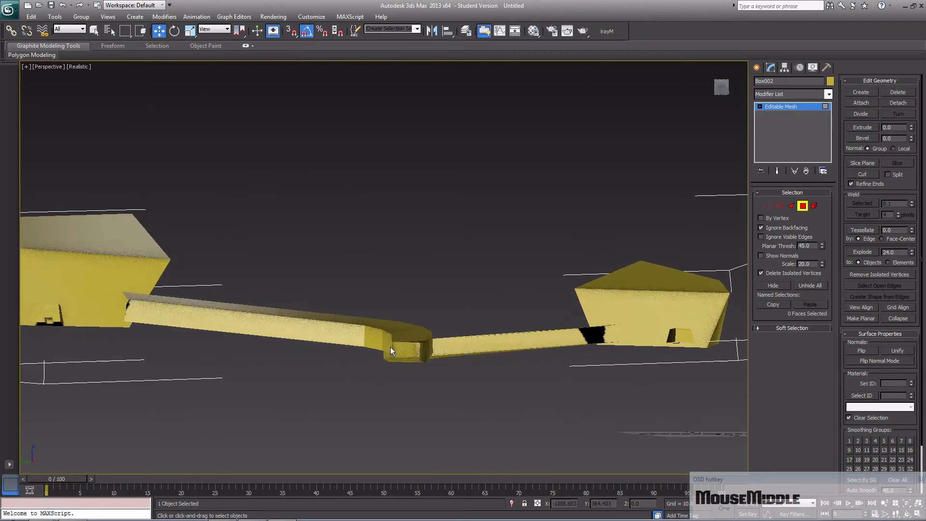
scroll(404, 330, up, 5)
middle_drag(406, 330, 392, 316)
scroll(393, 317, up, 4)
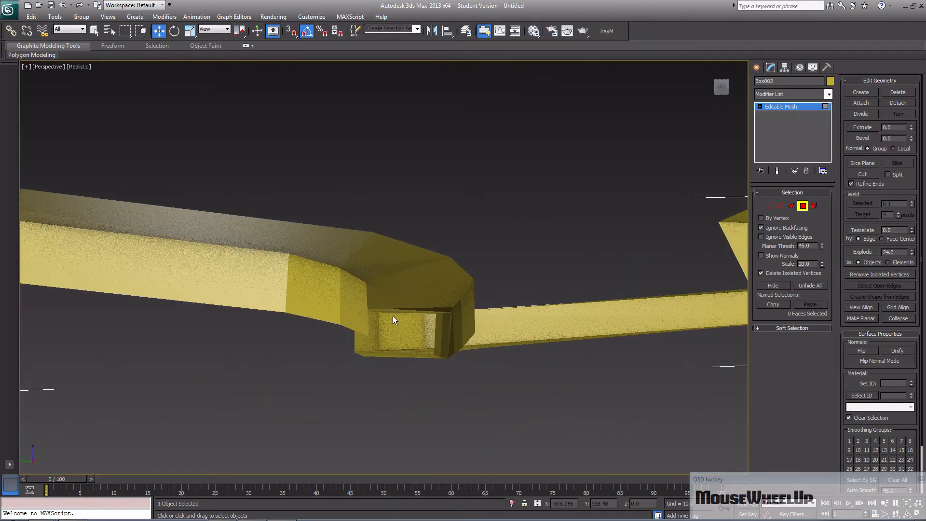
middle_drag(421, 369, 403, 311)
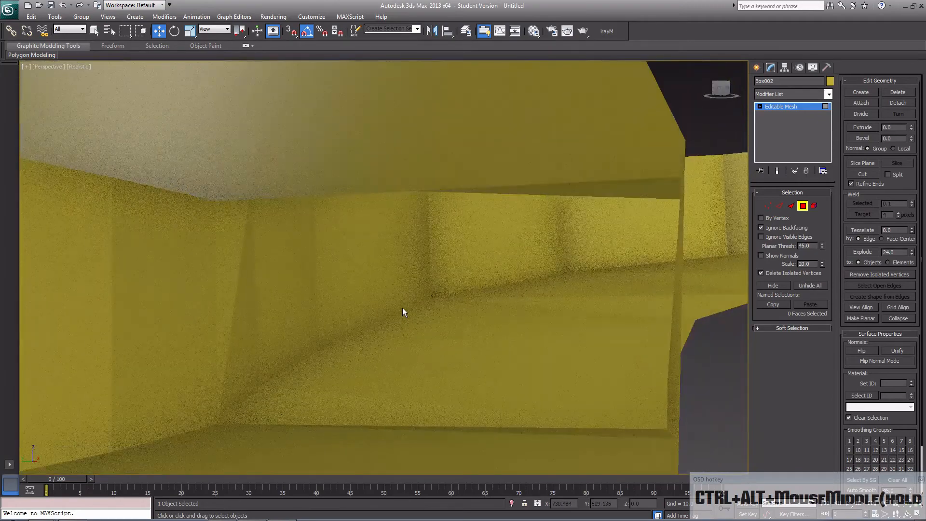
click(232, 299)
click(328, 413)
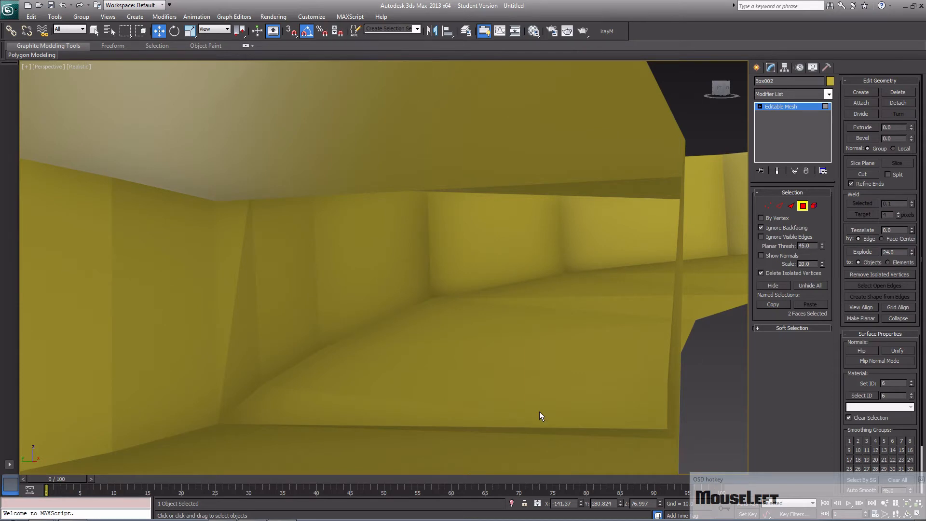
alt+middle_drag(481, 417, 516, 401)
scroll(517, 401, down, 4)
middle_drag(535, 356, 589, 384)
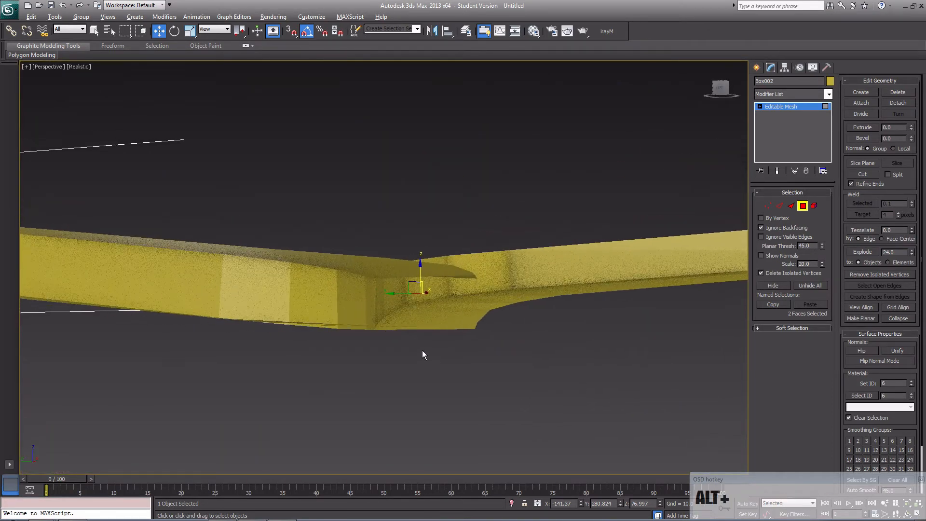
- Delete the floor, side-wall and ceiling faces of one narrow cross-section strip inside the corridor bend
alt+middle_drag(422, 353, 428, 368)
scroll(444, 365, up, 5)
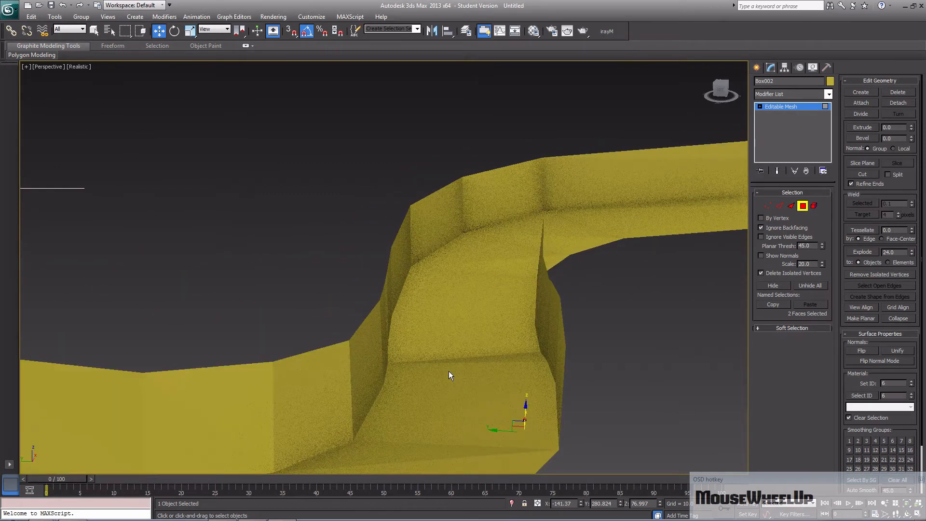
middle_drag(448, 371, 445, 314)
scroll(444, 366, up, 2)
scroll(443, 314, up, 3)
click(482, 358)
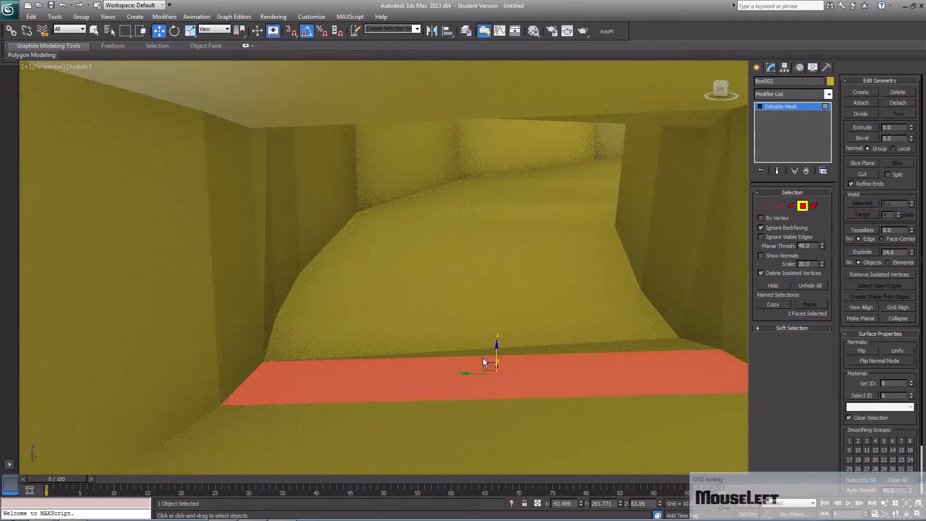
key(Delete)
click(248, 313)
key(Delete)
click(320, 116)
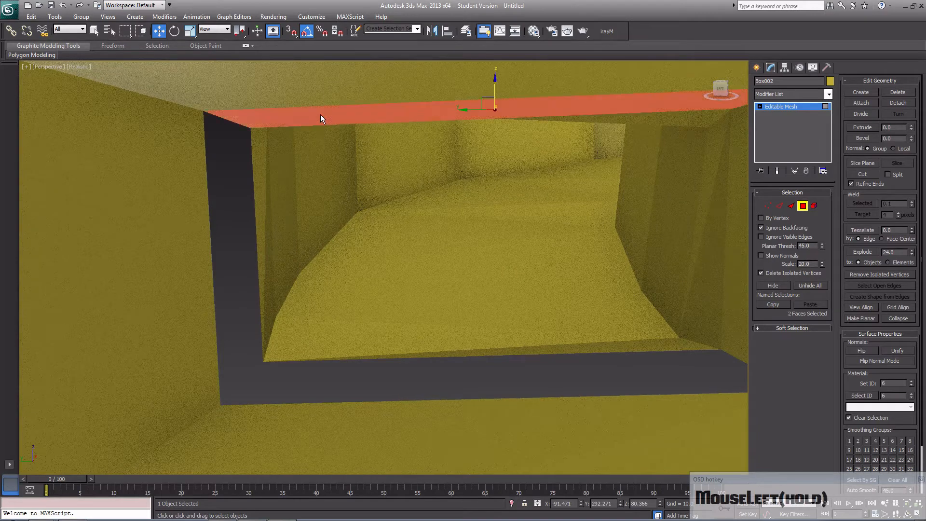
key(Delete)
- Delete the faces of the same strip on the opposite corridor wall to open the gap all the way around
middle_drag(486, 226, 485, 259)
alt+middle_drag(573, 296, 563, 261)
click(564, 257)
key(Delete)
click(567, 254)
key(Delete)
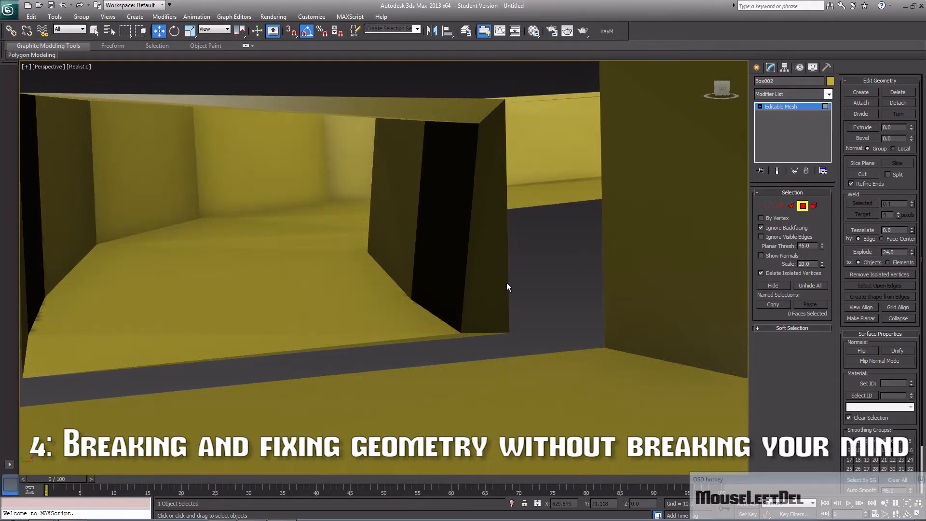
- Select the open floor edge at the corridor gap and move it along X toward the opposite rim
click(767, 207)
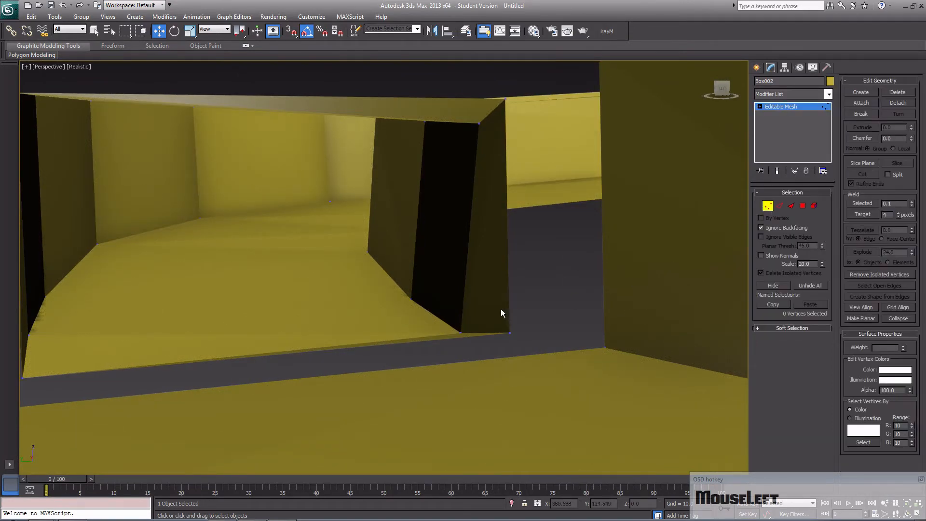
click(781, 206)
mouse_move(474, 346)
middle_down()
mouse_move(515, 337)
mouse_move(487, 340)
middle_up()
scroll(487, 336, down, 3)
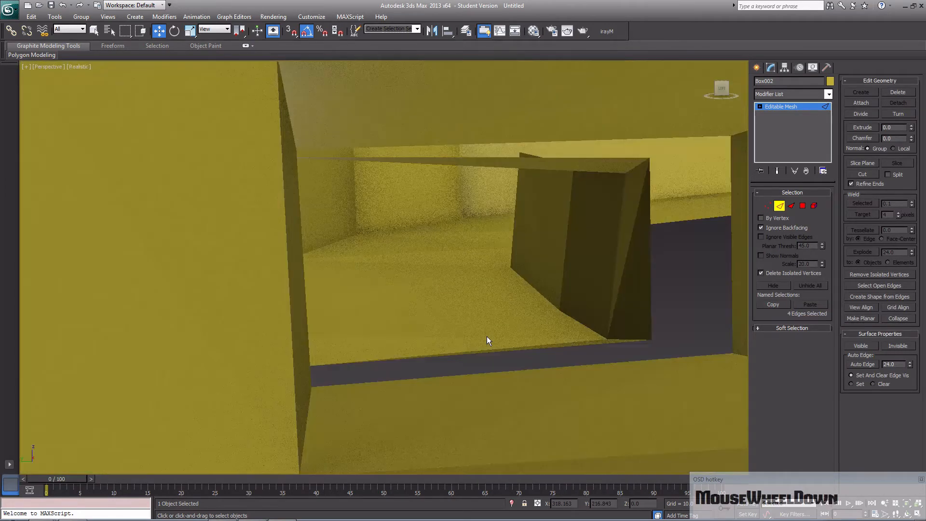
click(478, 351)
key(z)
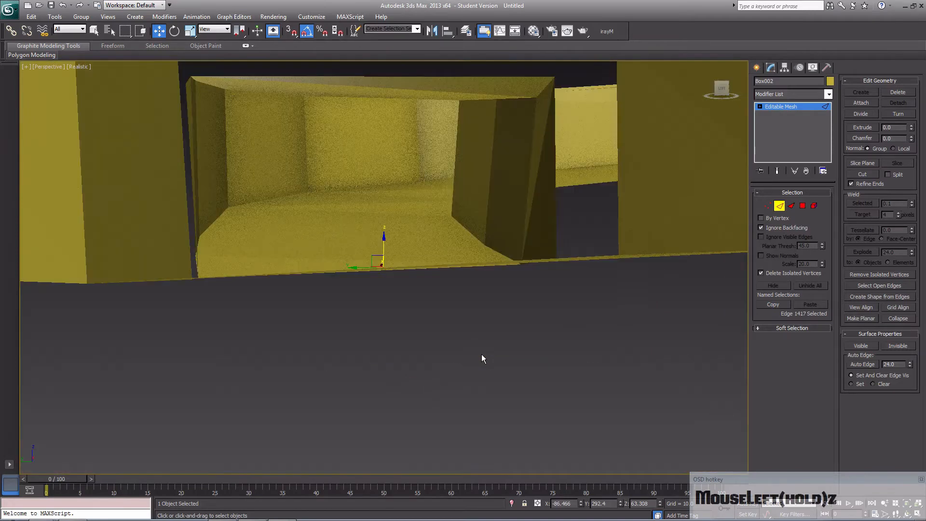
alt+middle_drag(429, 327, 420, 342)
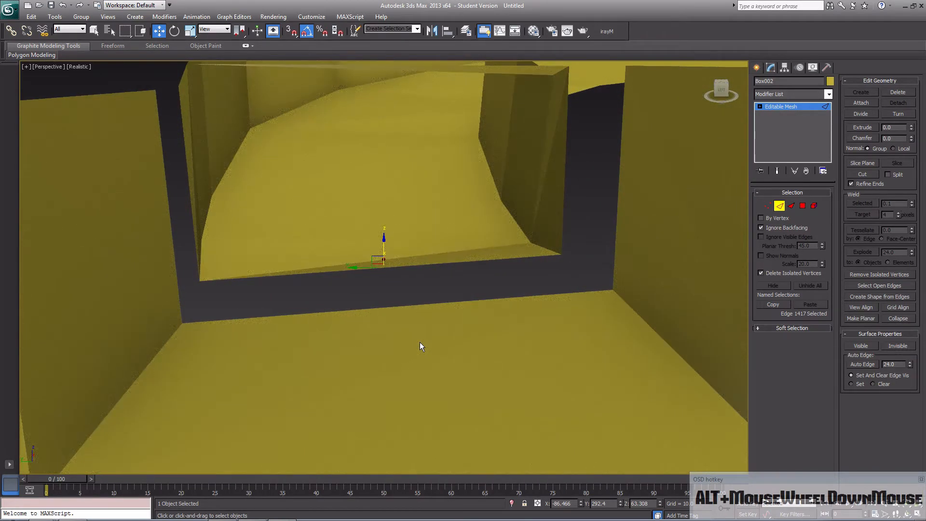
key(F3)
alt+middle_drag(404, 273, 481, 303)
drag(472, 295, 332, 304)
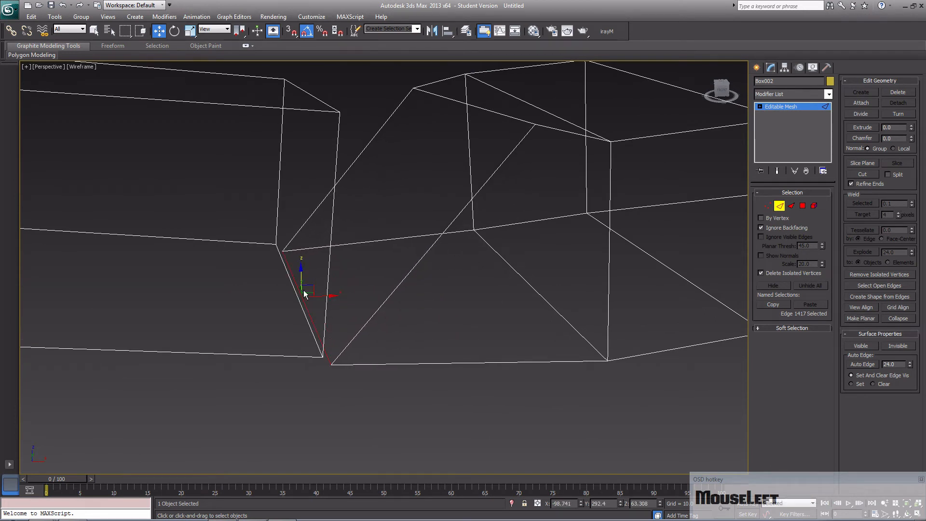
- Fine-tune the floor edge's height and horizontal position until it meets the opposite floor edge
alt+middle_drag(348, 308, 408, 313)
alt+middle_drag(302, 296, 337, 285)
drag(302, 267, 302, 265)
alt+middle_drag(303, 264, 276, 294)
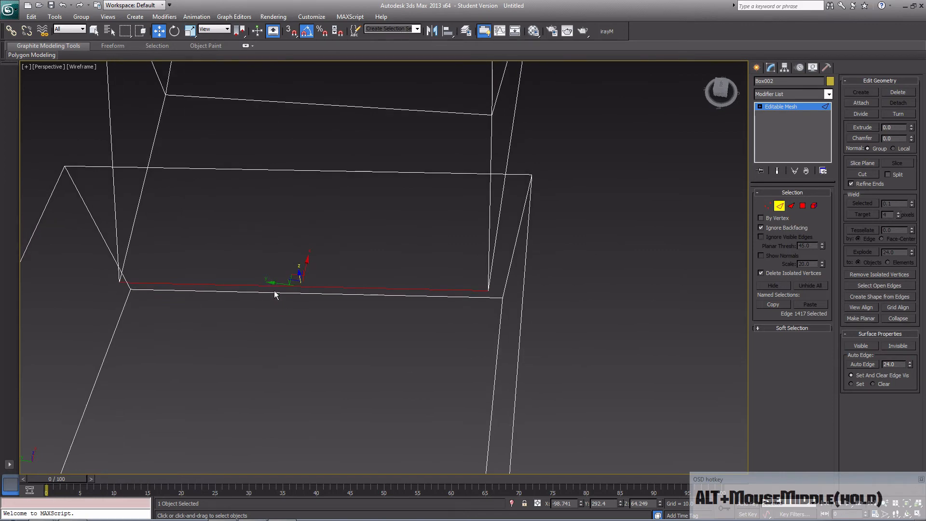
drag(270, 284, 287, 286)
alt+middle_drag(287, 286, 340, 293)
drag(340, 291, 338, 293)
mouse_move(340, 295)
alt+middle_down()
mouse_move(405, 254)
mouse_move(408, 315)
mouse_move(375, 299)
mouse_move(372, 309)
alt+middle_up()
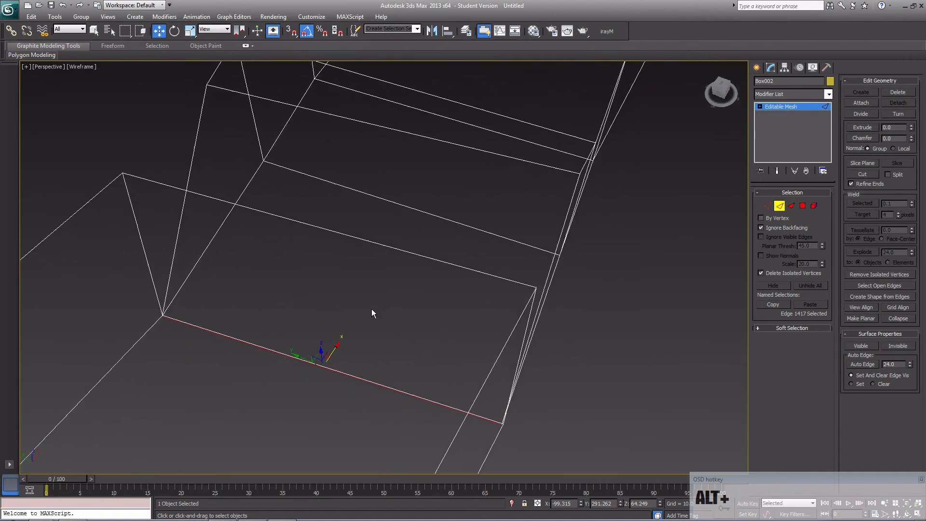
- Select the ceiling edge on the same side of the gap and move it against the opposite ceiling edge
key(F3)
middle_drag(375, 266, 309, 291)
key(F3)
click(384, 260)
middle_drag(309, 291, 322, 296)
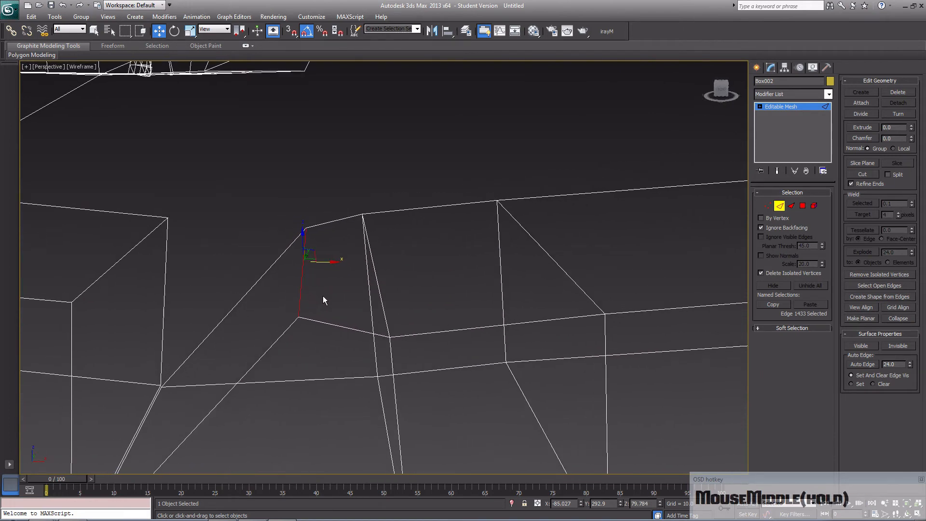
drag(331, 264, 128, 226)
click(142, 236)
middle_drag(186, 263, 355, 292)
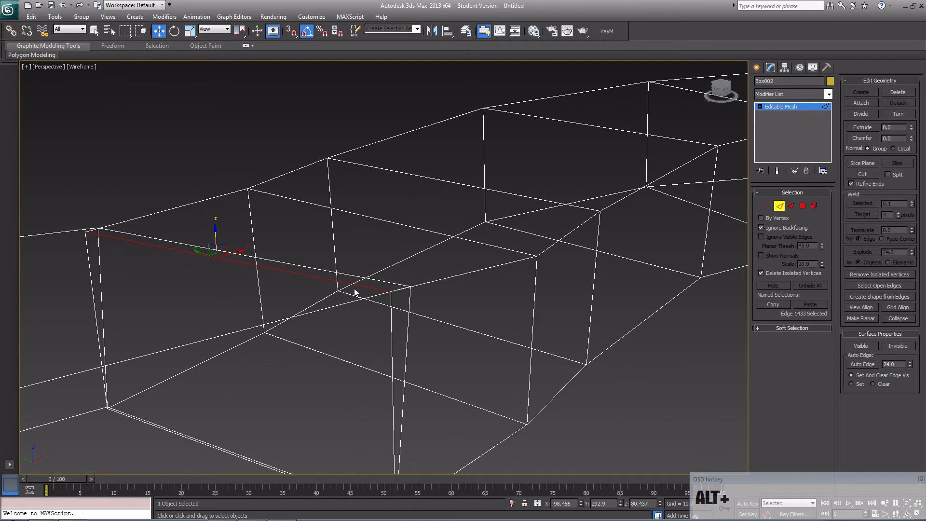
key(F3)
key(F3)
- Select the two nearly coincident vertices at one upper corner of the seam, leaving Ignore Backfacing on
key(1)
click(629, 307)
middle_drag(427, 333, 401, 334)
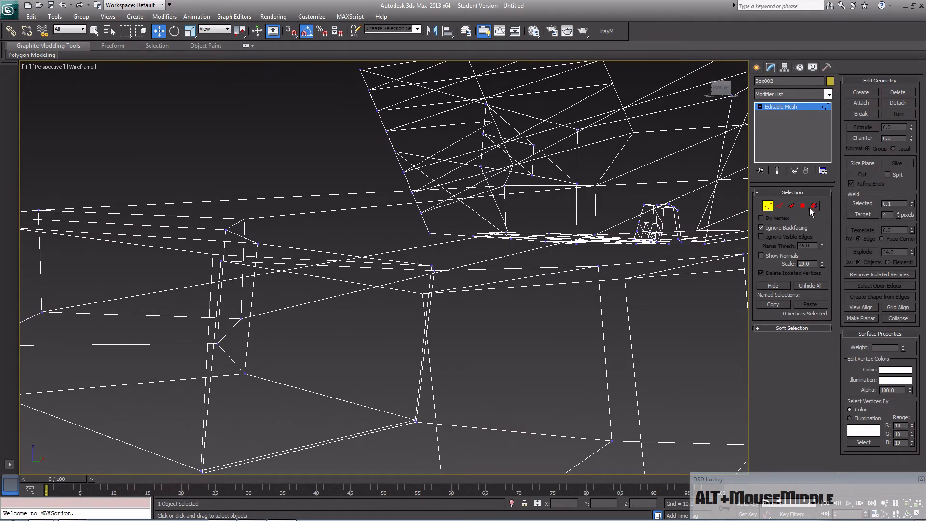
middle_drag(345, 279, 321, 300)
click(242, 268)
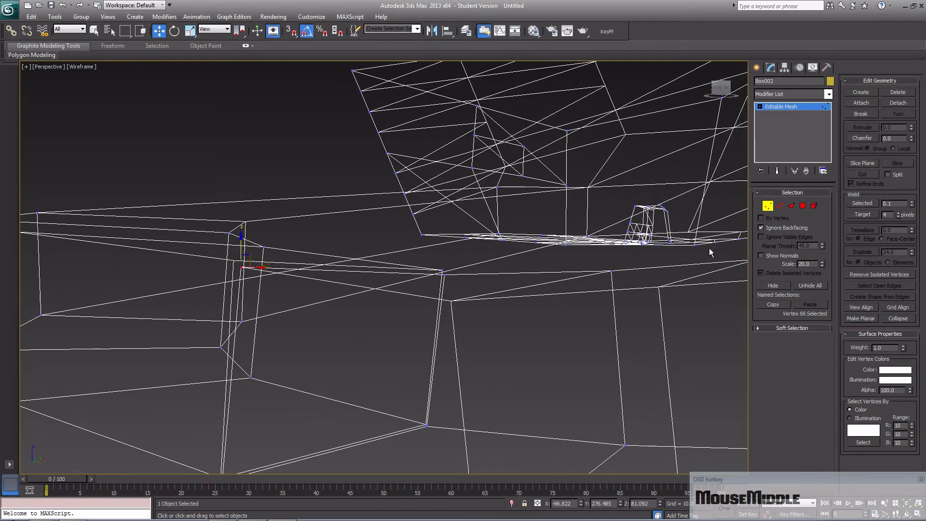
click(762, 228)
click(298, 284)
alt+middle_drag(298, 284, 363, 291)
drag(562, 316, 505, 283)
mouse_move(508, 291)
middle_down()
mouse_move(435, 285)
mouse_move(363, 262)
mouse_move(434, 284)
mouse_move(463, 271)
mouse_move(467, 281)
mouse_move(410, 292)
middle_up()
key(F3)
key(F3)
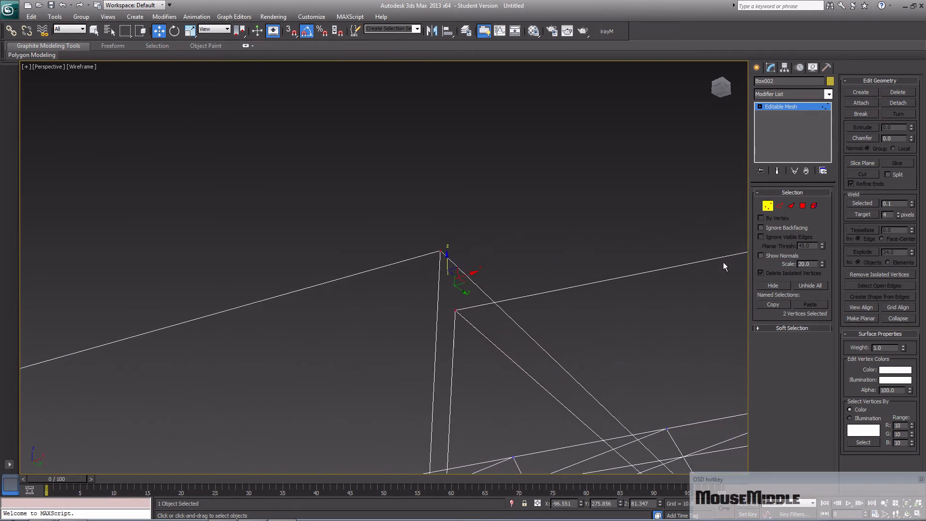
click(760, 229)
drag(488, 366, 406, 232)
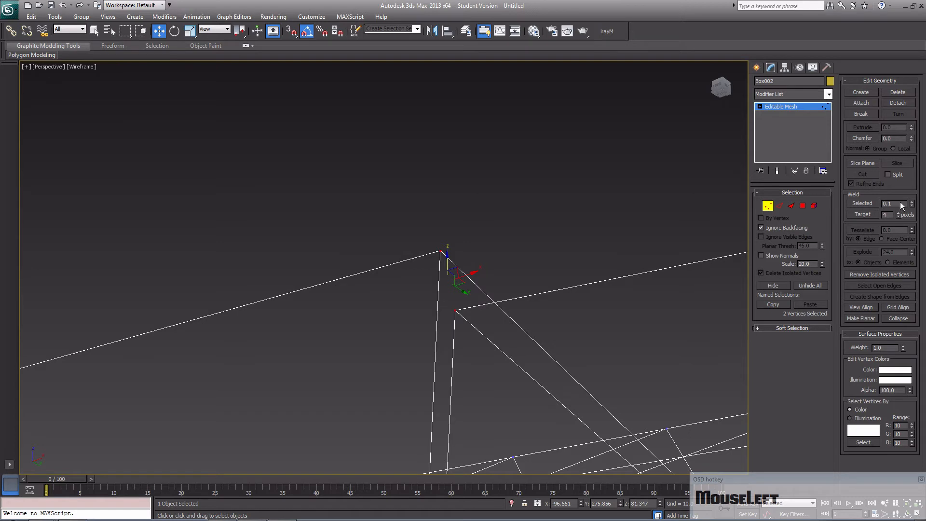
- Try to merge the two corner vertices with Target Weld, then leave the tool
click(877, 215)
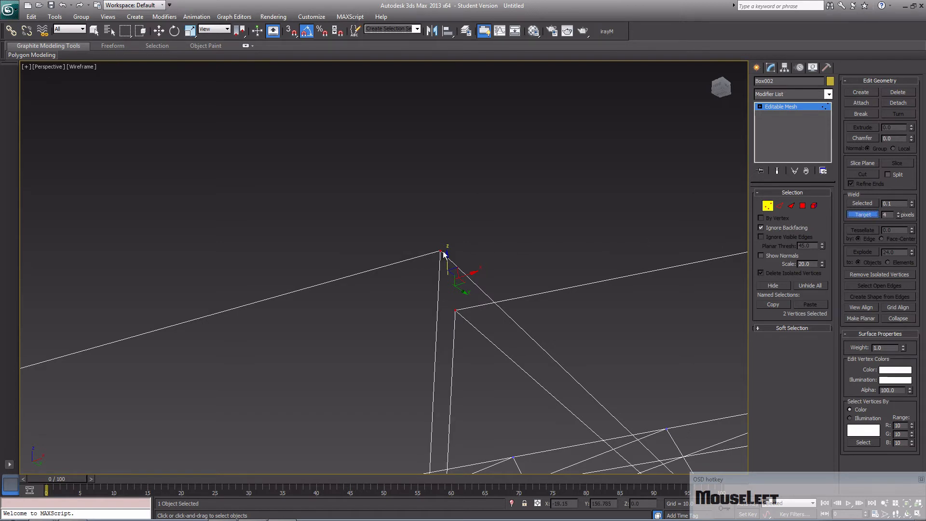
drag(439, 252, 442, 263)
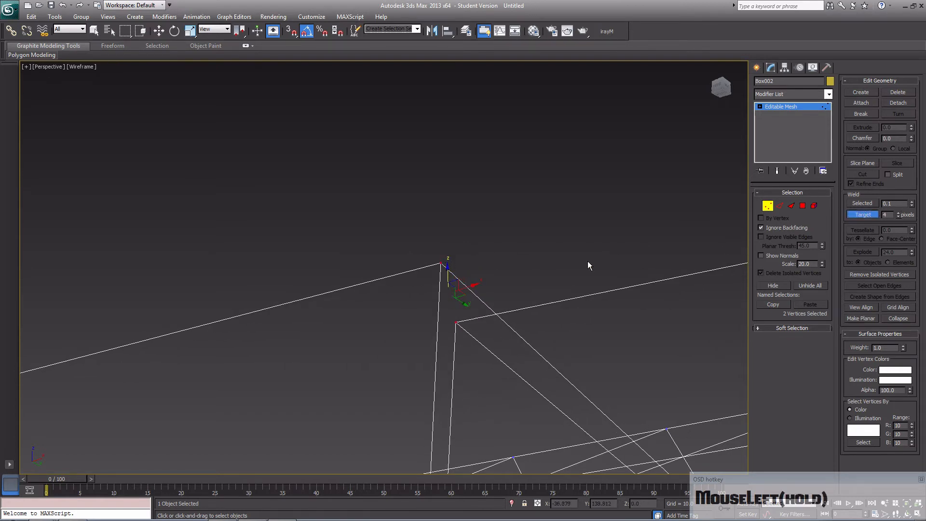
drag(845, 225, 875, 219)
click(874, 215)
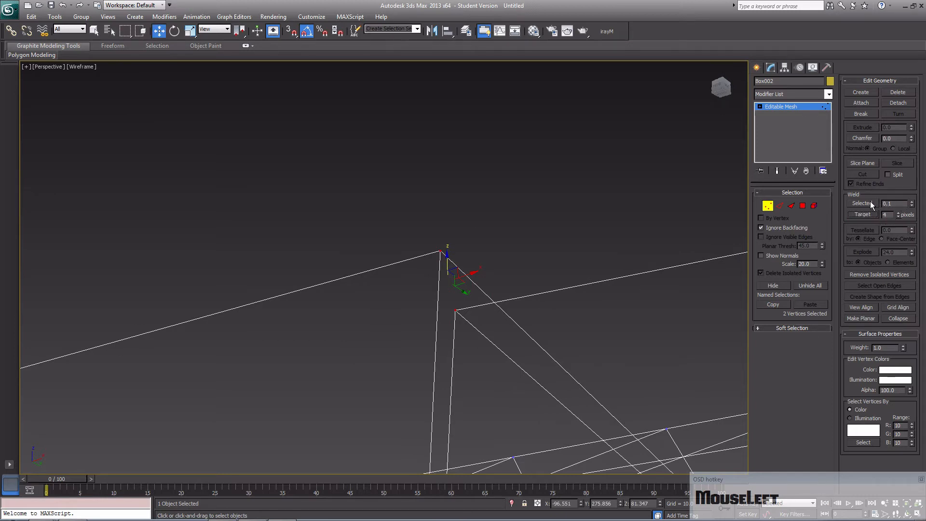
- Raise the Weld Selected threshold to 2.98 and weld the two corner vertices
drag(911, 203, 918, 135)
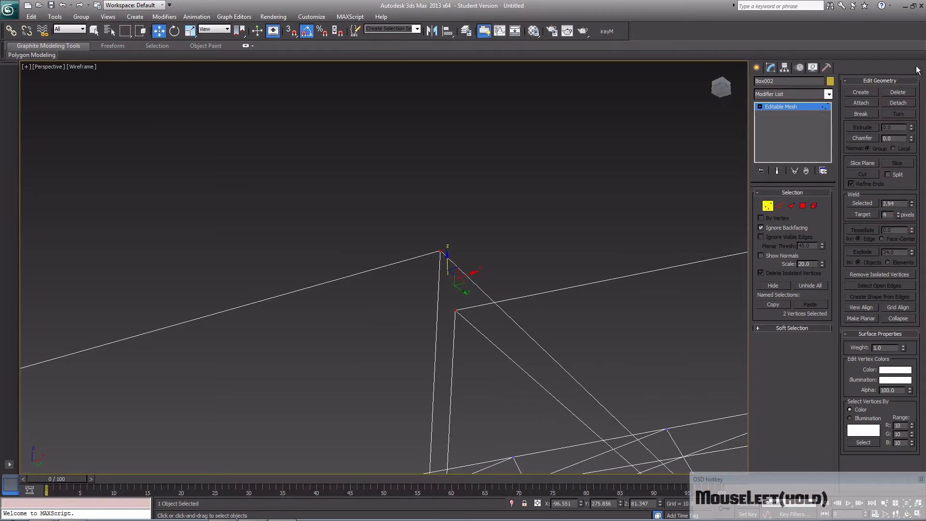
drag(917, 72, 917, 70)
click(870, 203)
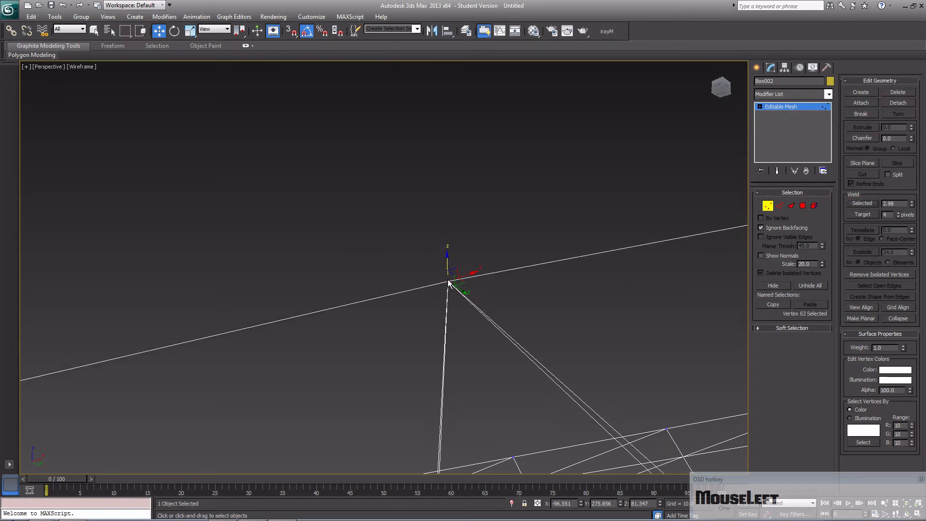
- Select the vertex pair at the other upper corner of the seam and weld it
middle_drag(543, 345, 371, 231)
middle_drag(465, 353, 405, 267)
scroll(562, 353, down, 1)
middle_drag(562, 353, 516, 373)
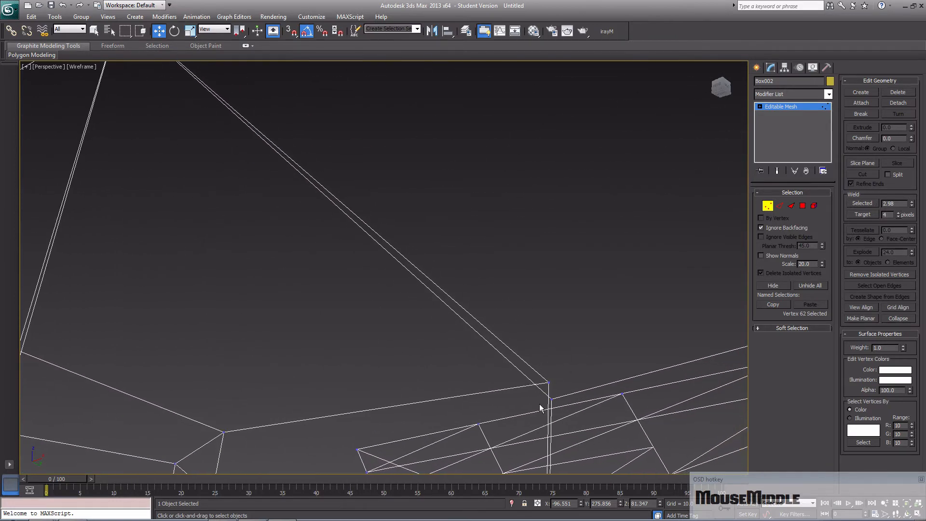
drag(529, 341, 530, 341)
click(867, 205)
middle_drag(528, 376, 474, 426)
scroll(545, 372, down, 2)
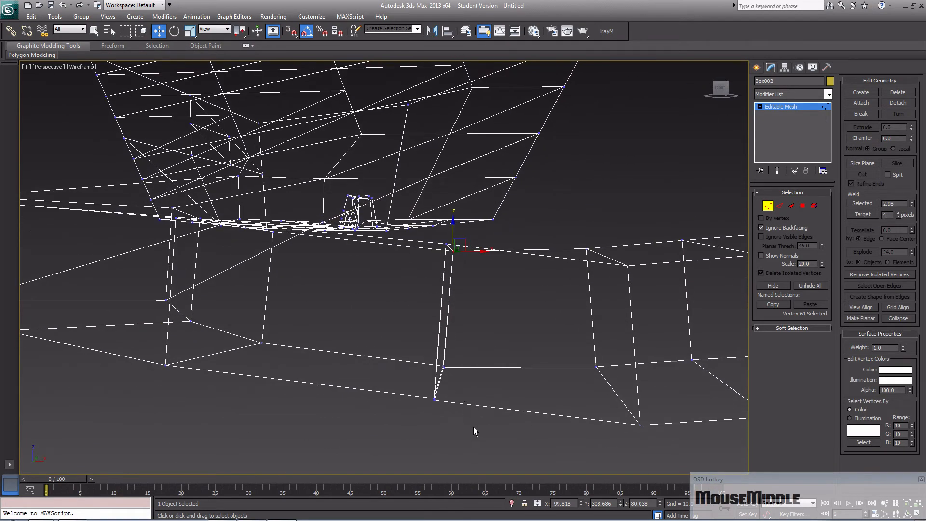
- Weld the vertex pairs at the seam's lower corners and check the closed corridor in shaded view
drag(473, 427, 407, 317)
click(862, 203)
mouse_move(471, 376)
alt+middle_down()
mouse_move(521, 384)
mouse_move(574, 373)
mouse_move(430, 404)
alt+middle_up()
key(F3)
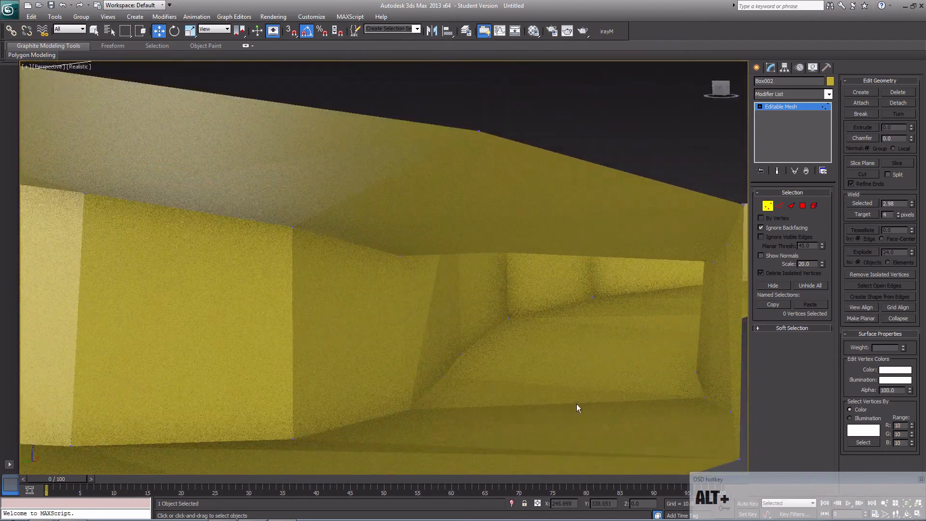
mouse_move(506, 356)
alt+middle_down()
mouse_move(517, 353)
mouse_move(489, 361)
mouse_move(449, 346)
mouse_move(424, 347)
mouse_move(426, 359)
alt+middle_up()
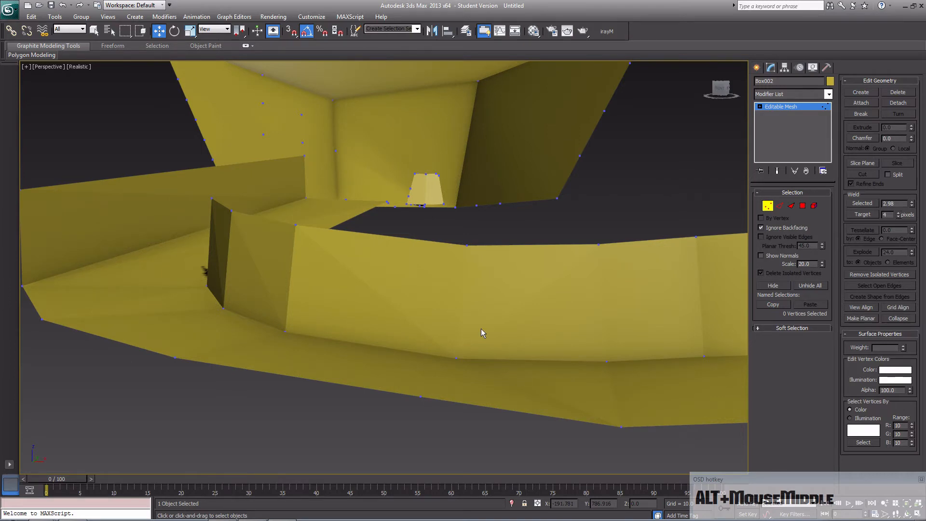
middle_drag(482, 332, 434, 326)
scroll(432, 324, down, 3)
scroll(431, 325, up, 3)
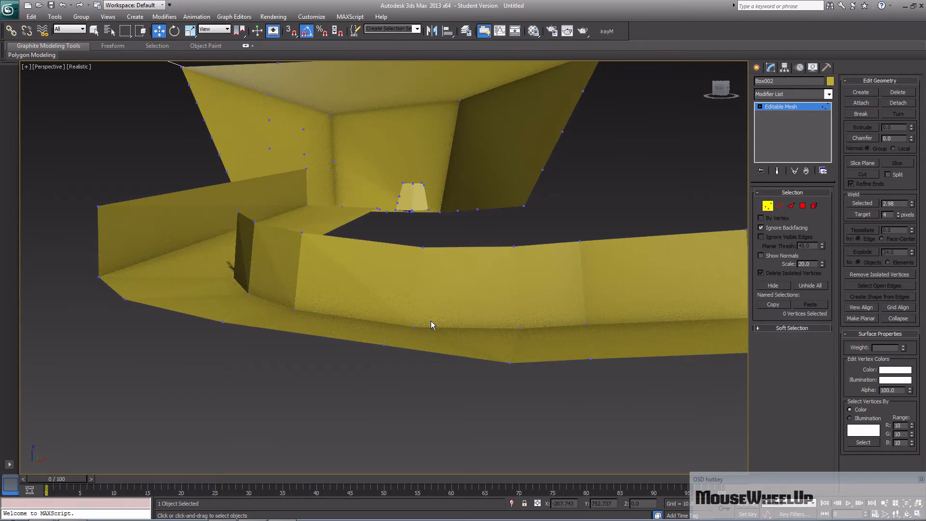
- Undo the corner vertex welds along the seam
key(ctrl+z)
key(ctrl+z)
key(ctrl+z)
key(ctrl+z)
key(ctrl+z)
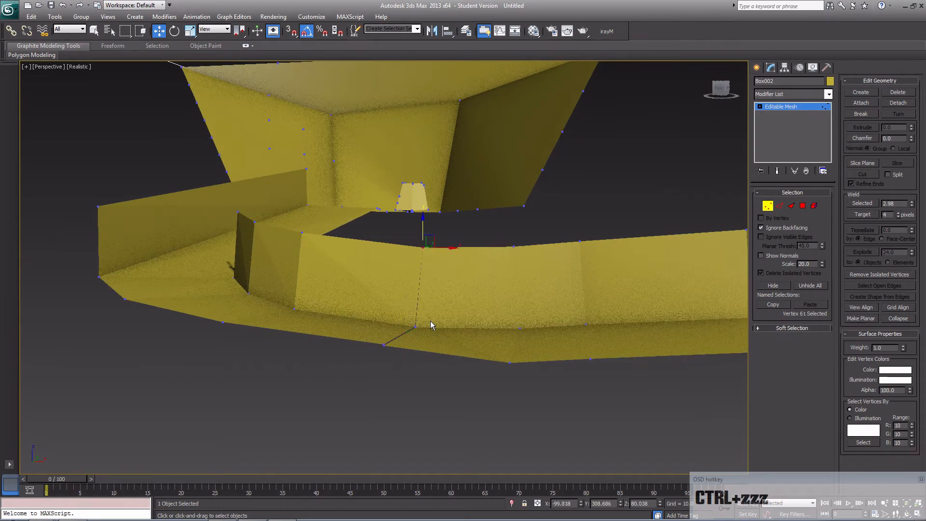
key(ctrl+z)
- Select all eight vertices around the seam and weld them in one operation
alt+middle_drag(432, 323, 444, 319)
drag(417, 375, 367, 240)
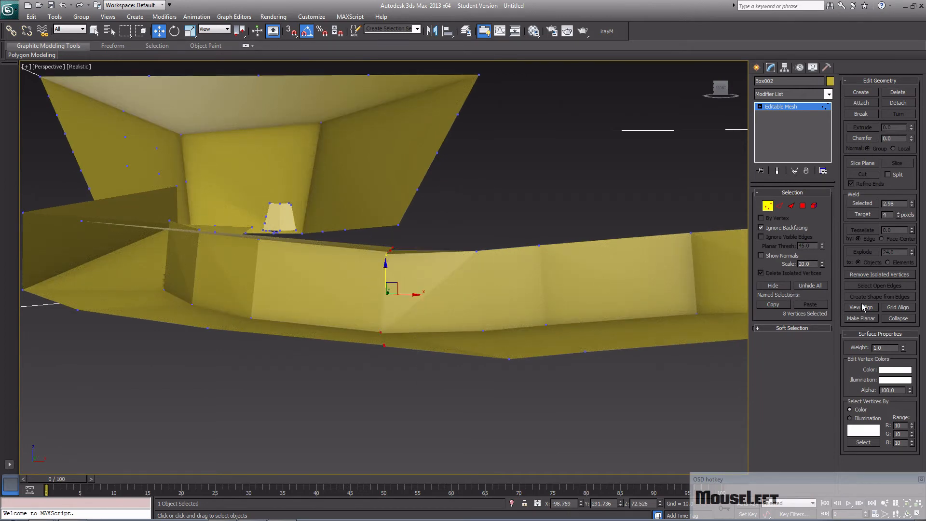
click(863, 204)
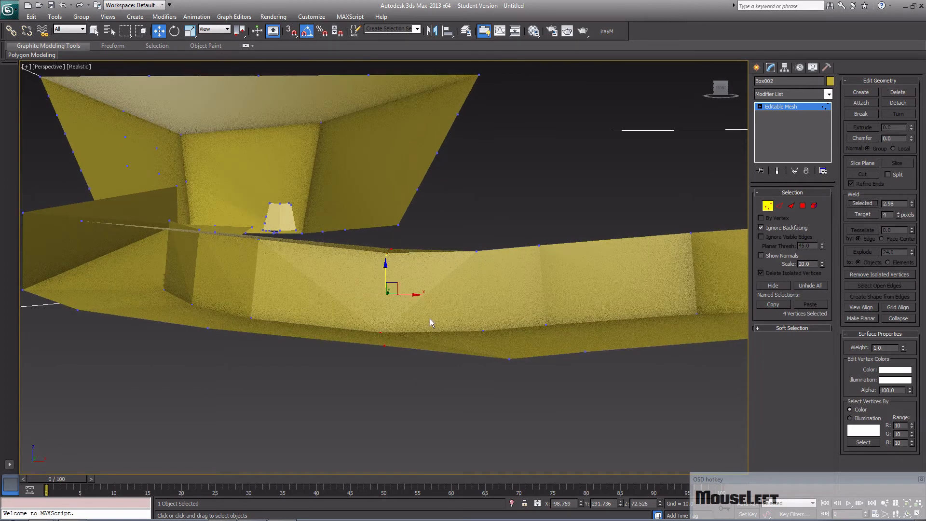
alt+middle_drag(422, 336, 529, 330)
scroll(546, 325, up, 3)
- Undo the vertex welds and the edge moves until the corridor gap is fully open again
key(ctrl+z)
key(ctrl+z)
key(ctrl+z)
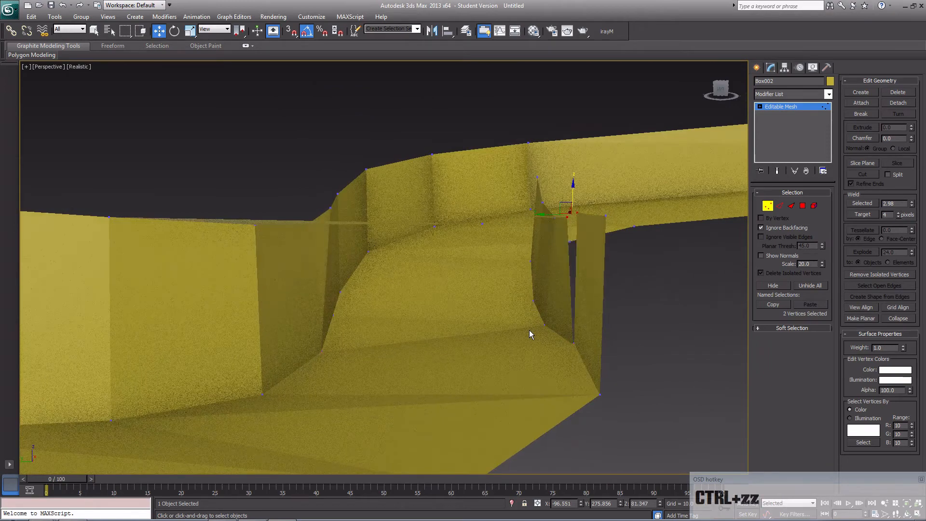
key(ctrl+z)
key(ctrl+z)
mouse_move(529, 338)
alt+middle_down()
mouse_move(524, 360)
mouse_move(495, 387)
mouse_move(450, 352)
mouse_move(520, 349)
alt+middle_up()
key(ctrl+z)
key(ctrl+z)
key(ctrl+z)
key(ctrl+z)
key(ctrl+z)
key(ctrl+z)
key(ctrl+z)
key(ctrl+z)
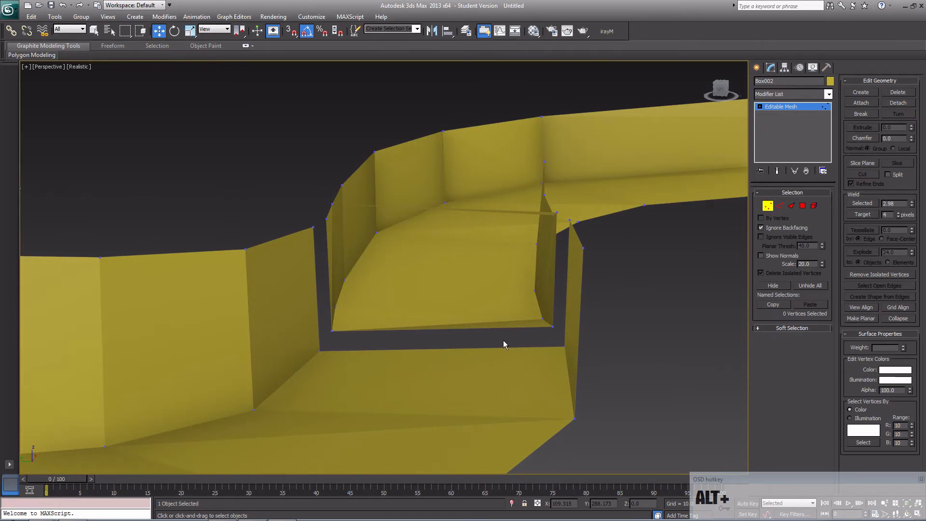
- Divide the open floor edge at the gap into several shorter edges and show the mesh's vertices
middle_click(502, 341)
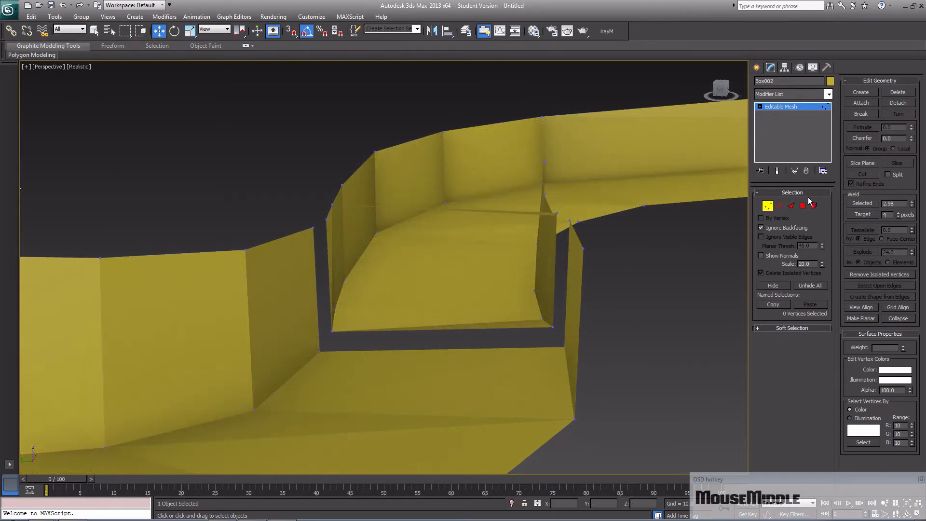
click(779, 206)
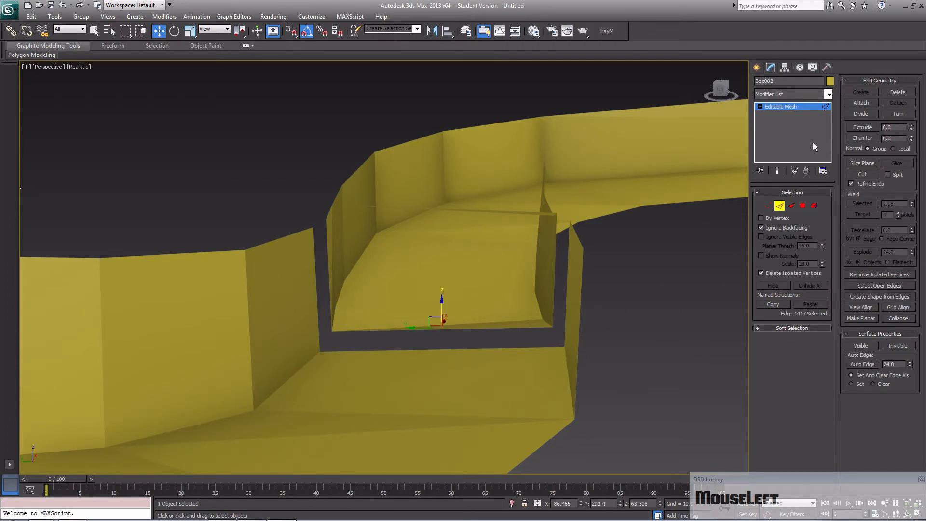
click(861, 114)
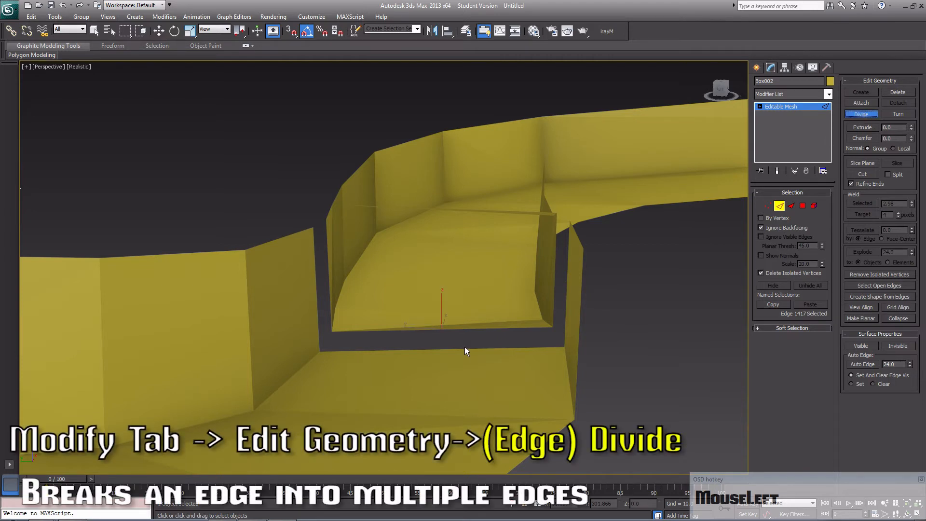
key(F3)
click(458, 332)
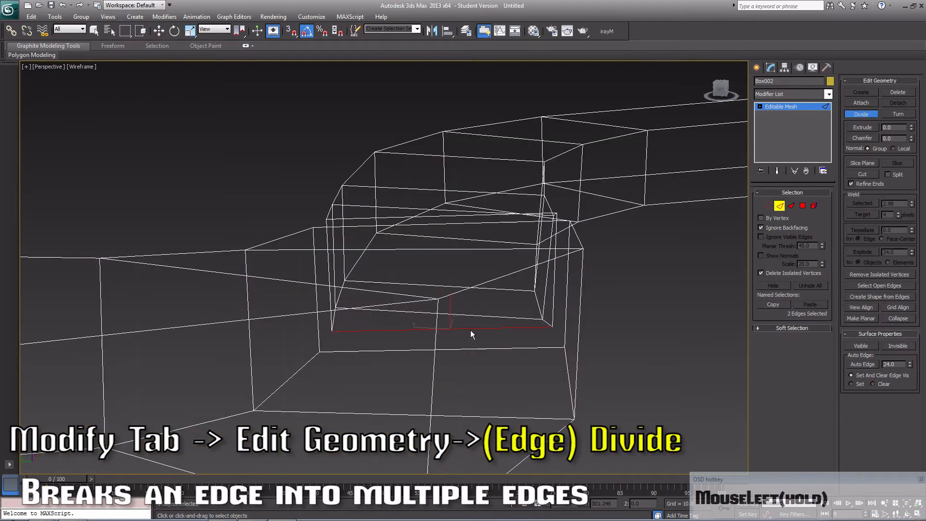
click(472, 331)
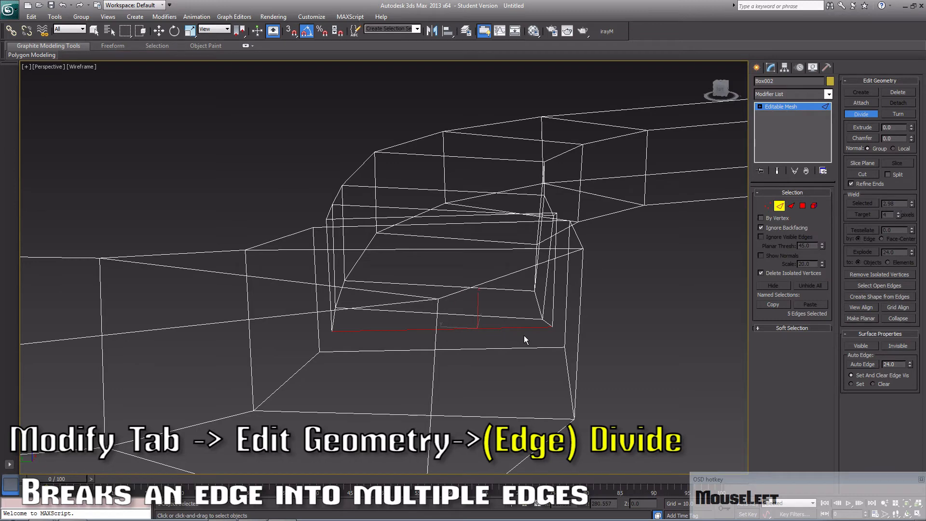
click(767, 207)
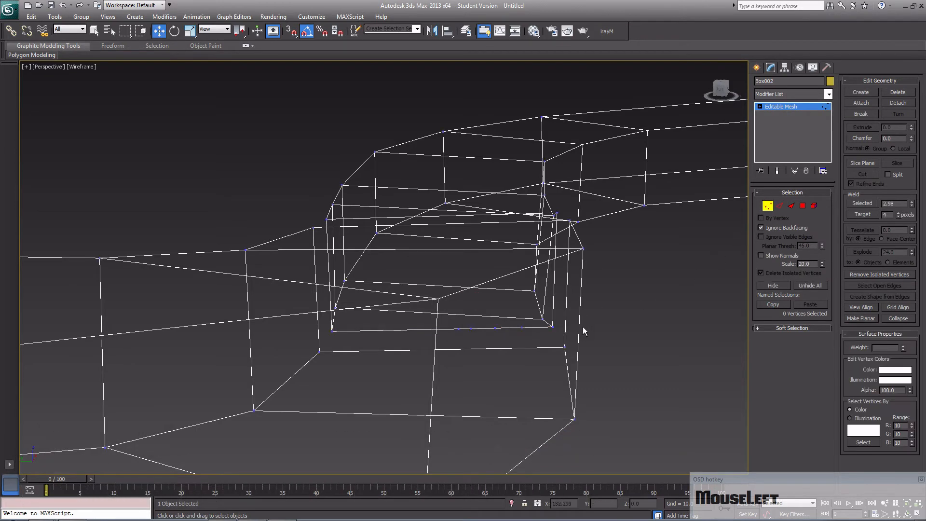
scroll(565, 343, up, 3)
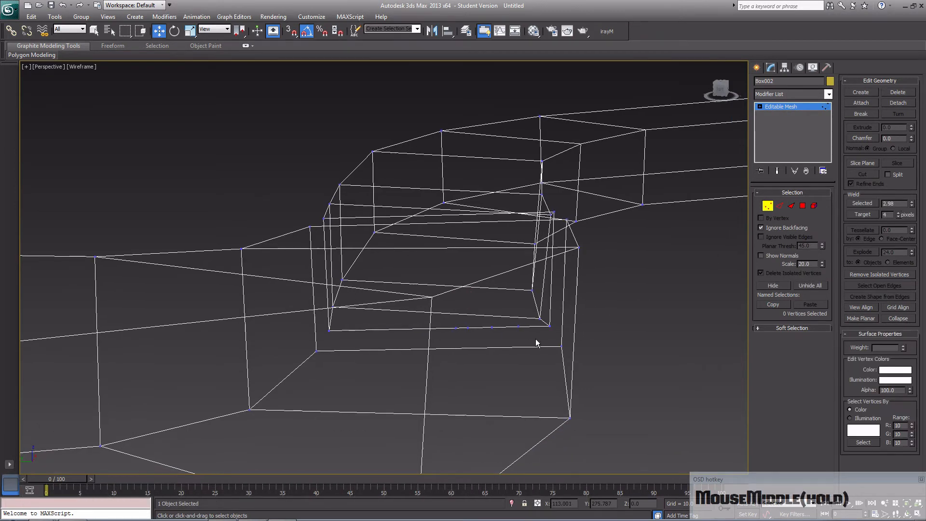
- Display the corridor shaded and convert the mesh to an Editable Poly
alt+middle_drag(542, 358, 549, 345)
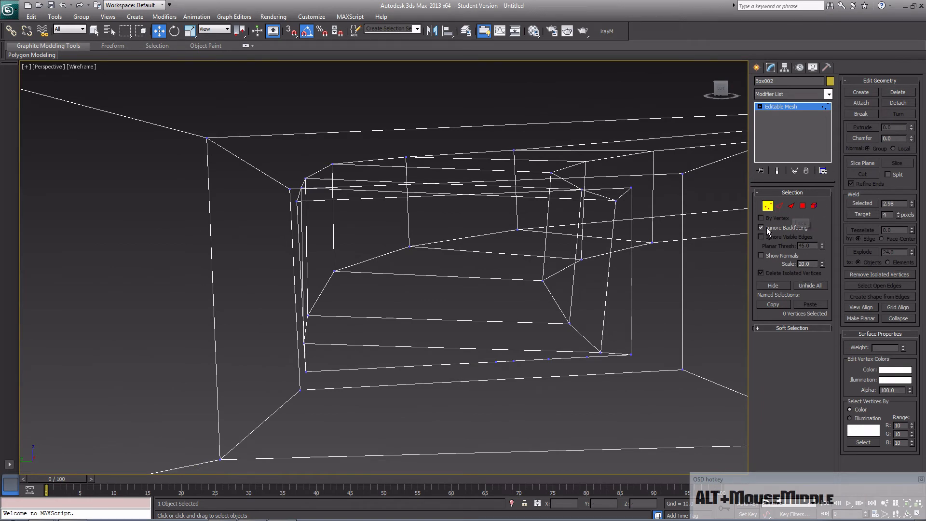
click(501, 363)
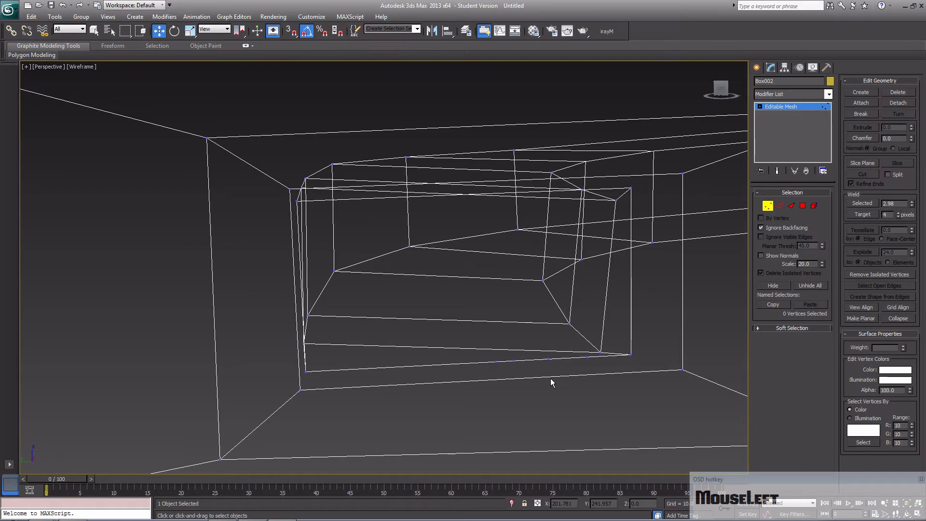
middle_drag(551, 379, 541, 394)
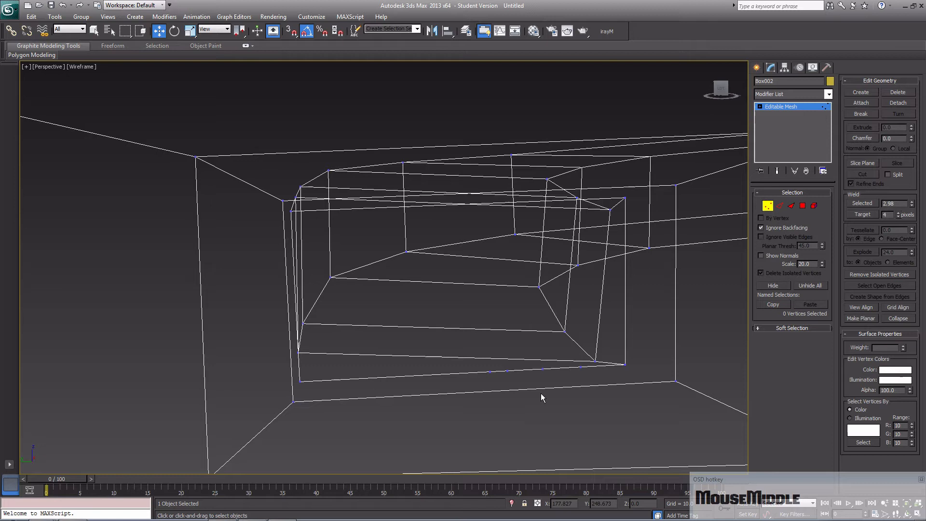
key(F3)
right_click(543, 356)
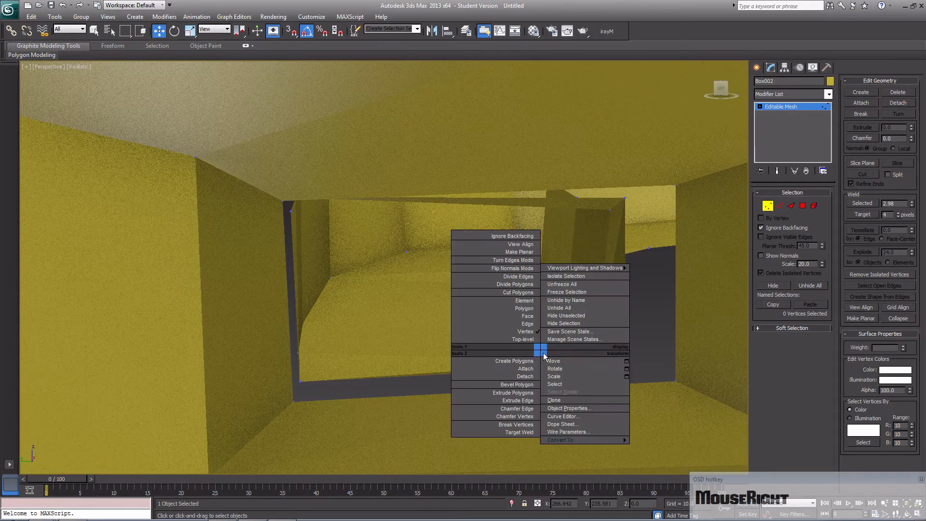
mouse_move(597, 440)
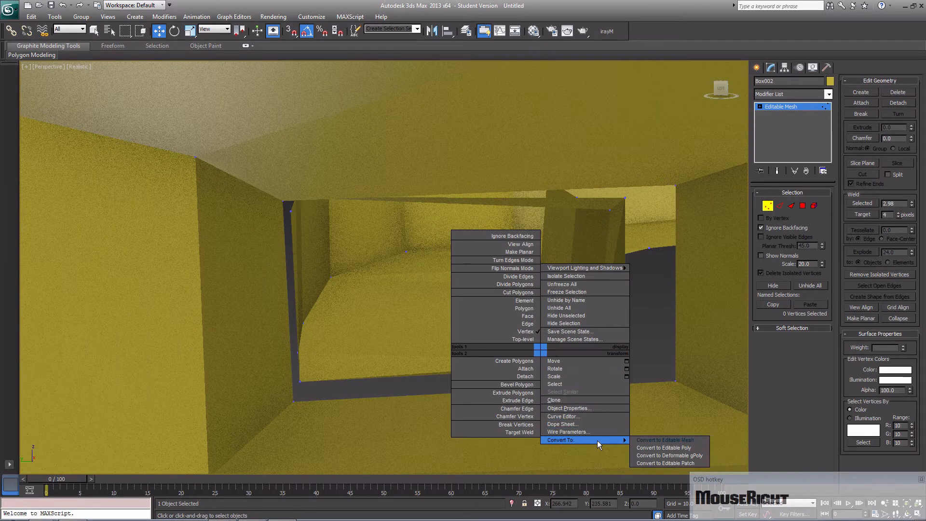
click(653, 447)
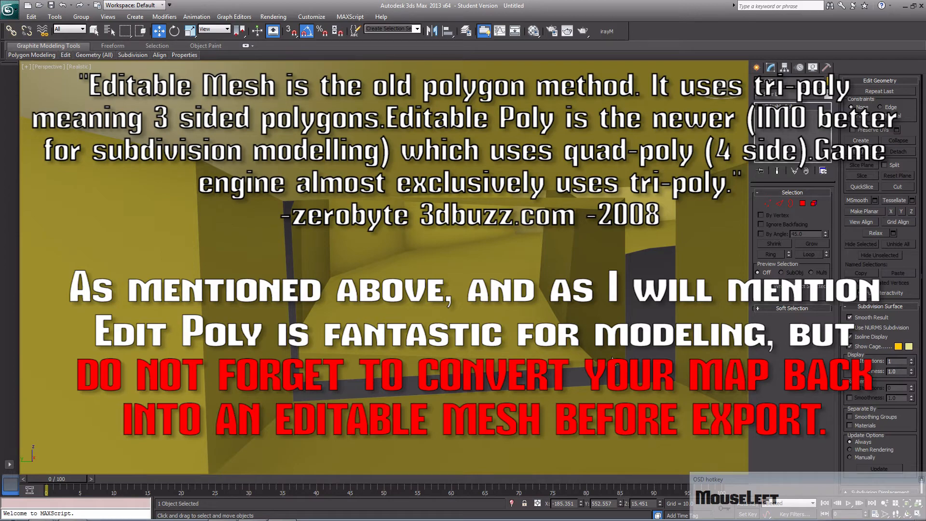
- Show the available object conversion types for the corridor without applying any of them
alt+middle_drag(628, 342, 583, 347)
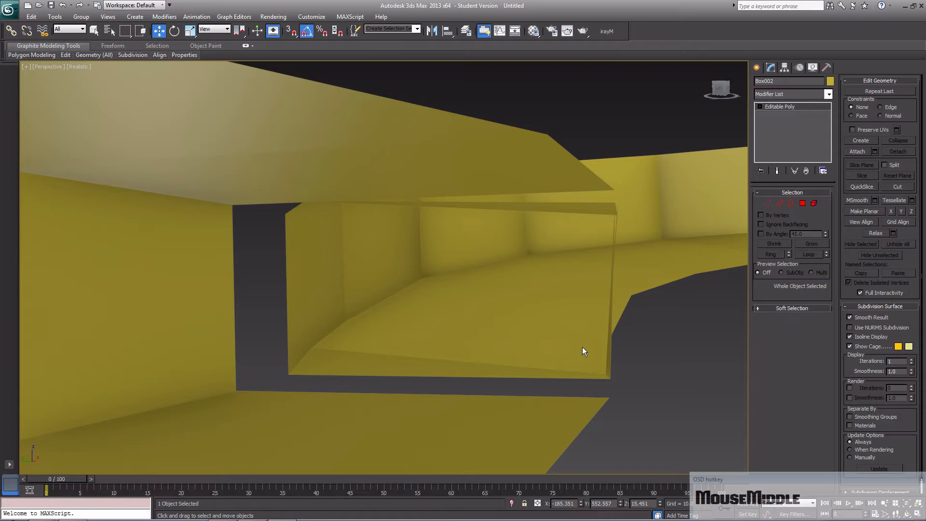
right_click(487, 279)
mouse_move(568, 368)
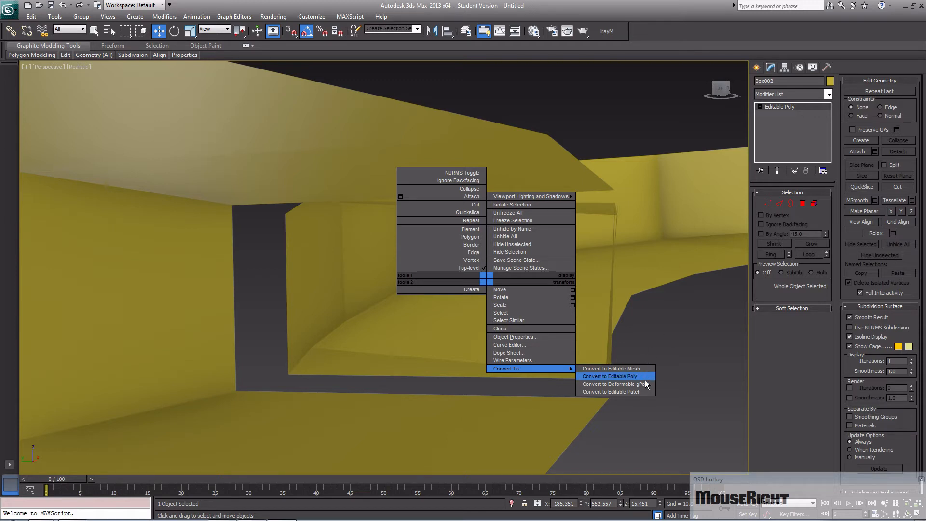
click(674, 311)
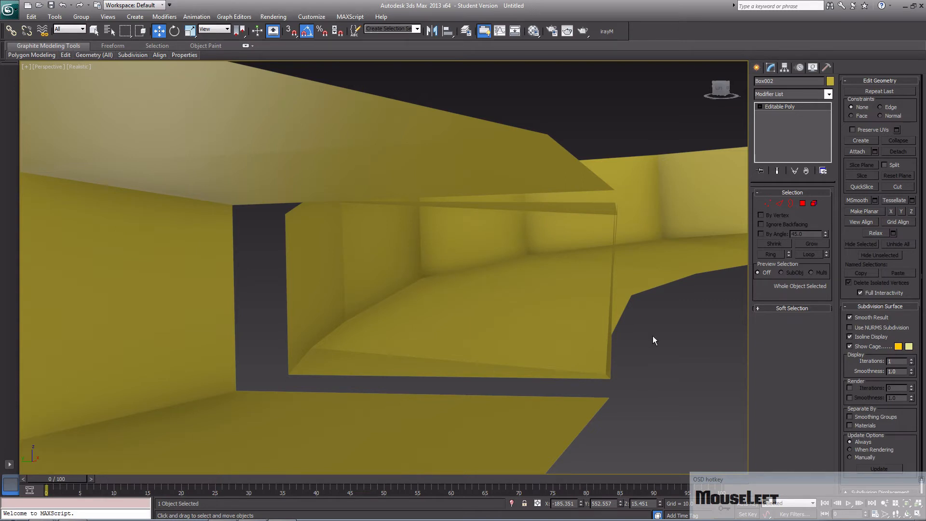
- Select the open floor edges on both sides of the gap and bridge them, checking in wireframe and shaded display
click(778, 204)
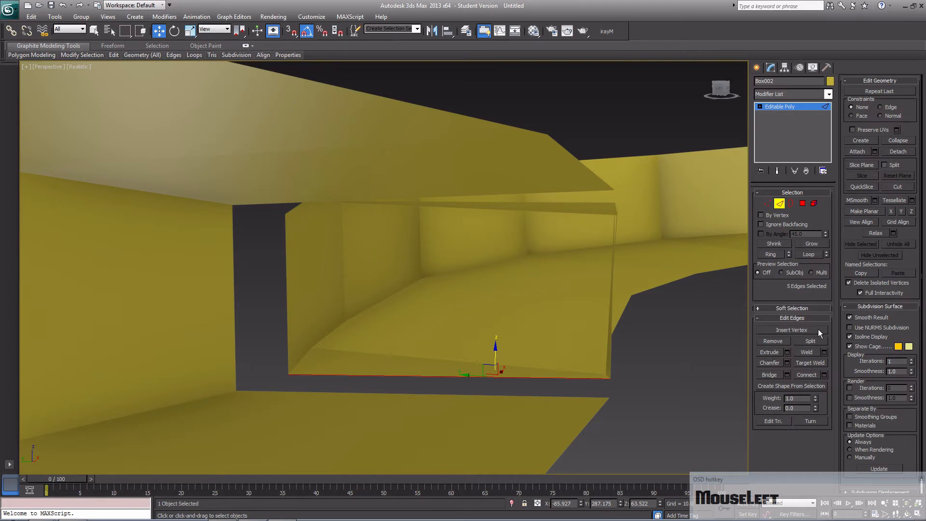
click(467, 383)
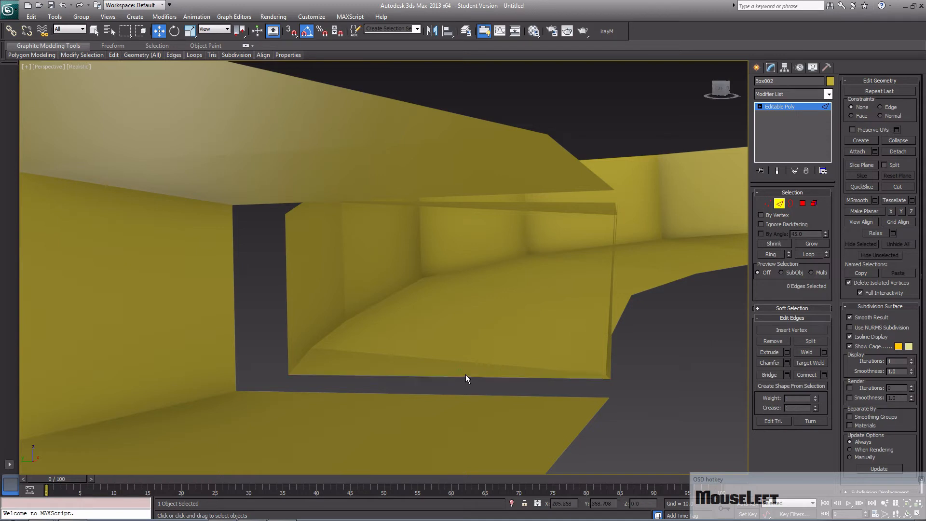
click(465, 376)
ctrl+click(453, 393)
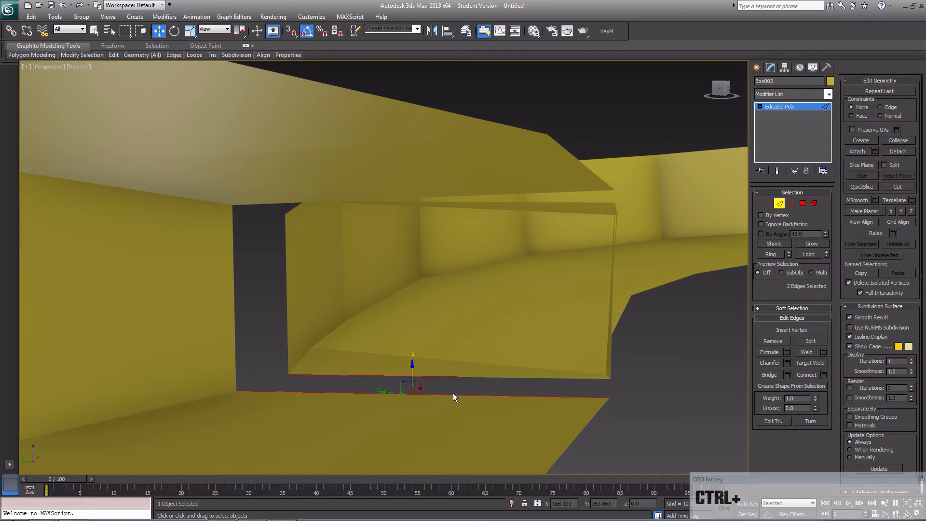
key(F3)
ctrl+click(485, 377)
alt+middle_drag(492, 382, 492, 377)
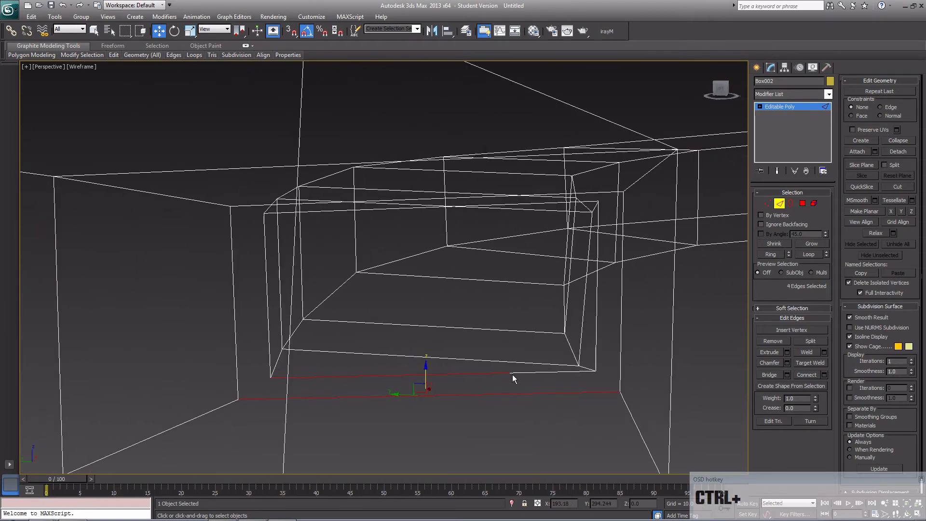
ctrl+click(555, 374)
click(777, 375)
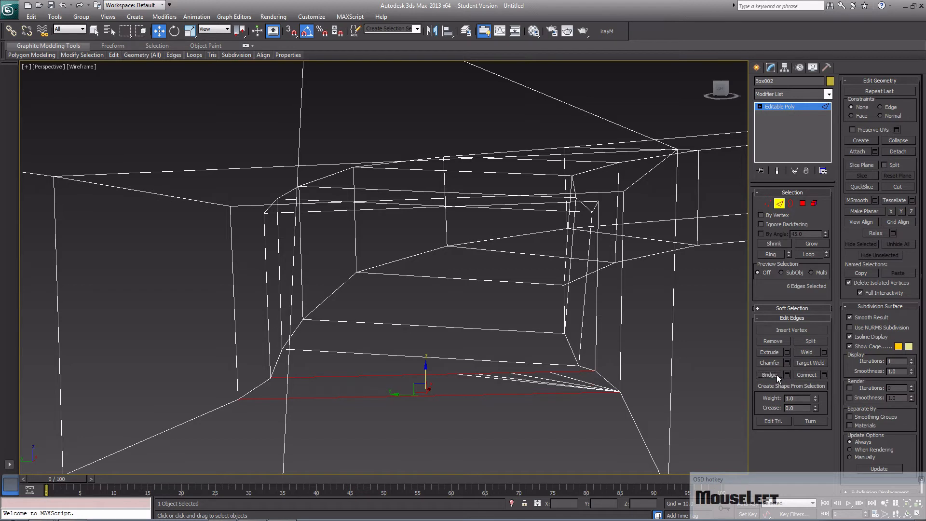
key(F3)
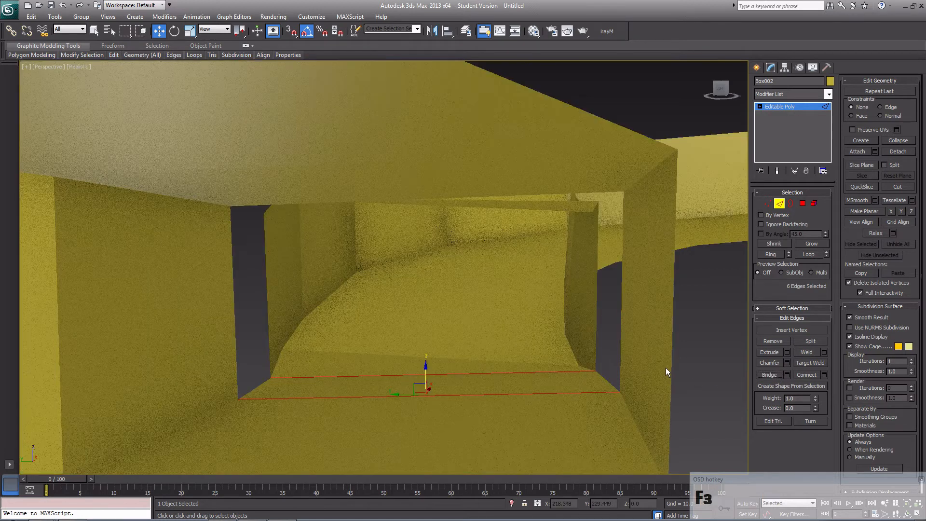
- Select the matching open wall and ceiling edges on both sides of the gap and bridge them
click(617, 350)
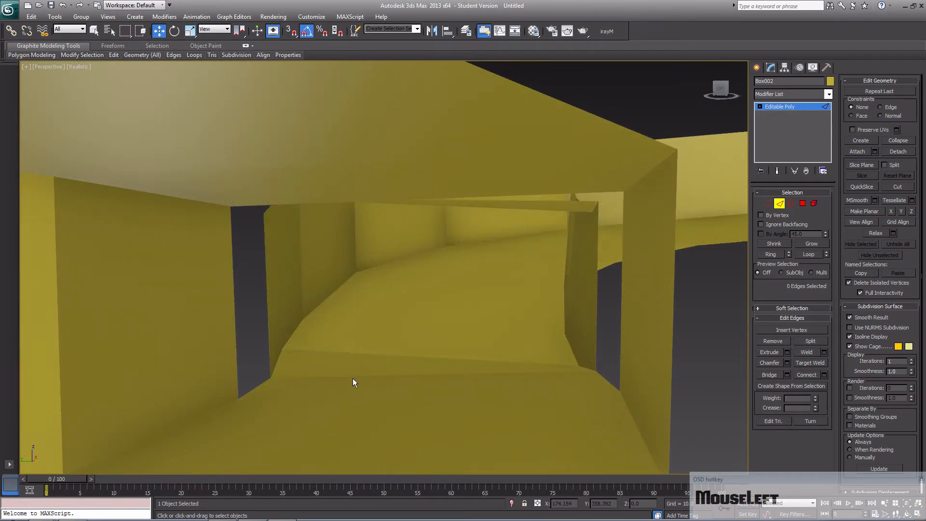
mouse_move(598, 354)
alt+middle_down()
mouse_move(577, 348)
mouse_move(560, 363)
mouse_move(600, 351)
alt+middle_up()
click(601, 291)
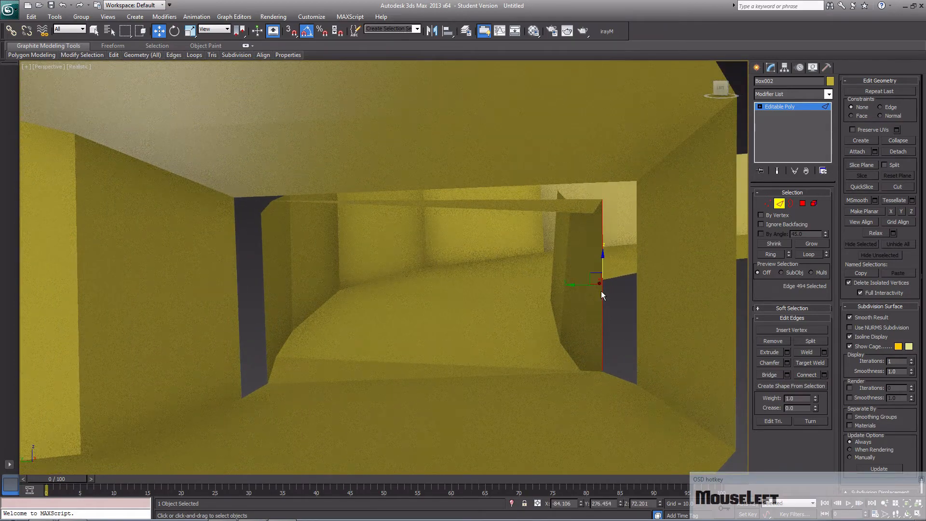
ctrl+click(636, 281)
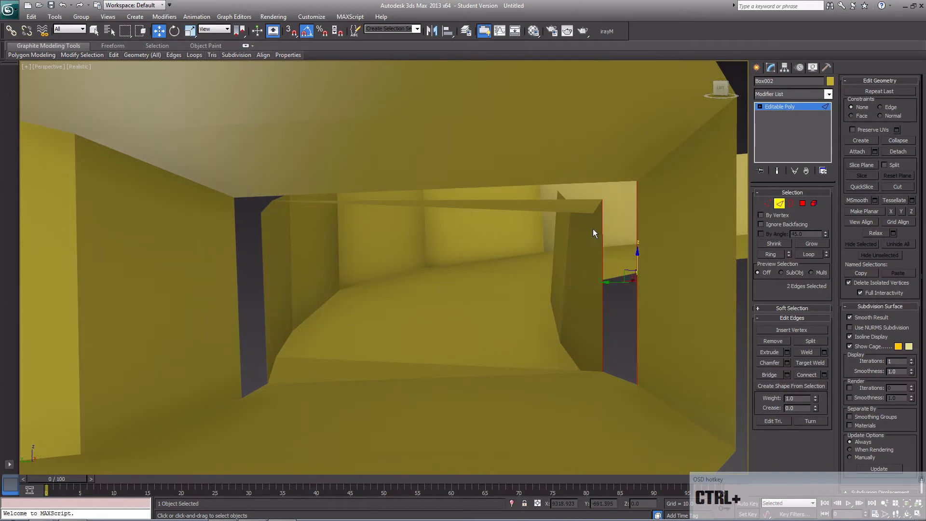
ctrl+click(571, 202)
alt+middle_drag(565, 185, 440, 210)
ctrl+click(540, 206)
ctrl+click(597, 282)
alt+middle_drag(597, 282, 740, 340)
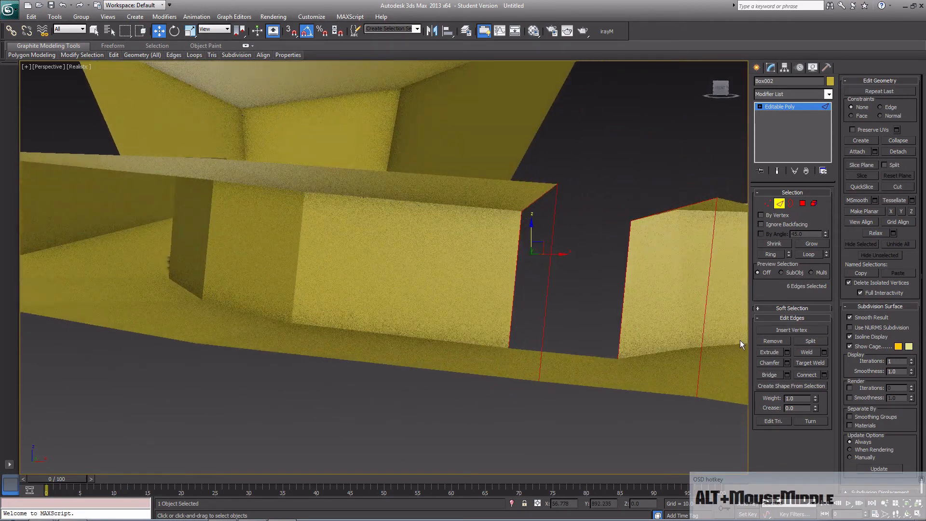
click(779, 376)
- Examine the edges of the bridged corridor section in wireframe display
alt+middle_drag(606, 328, 543, 333)
click(562, 347)
click(564, 337)
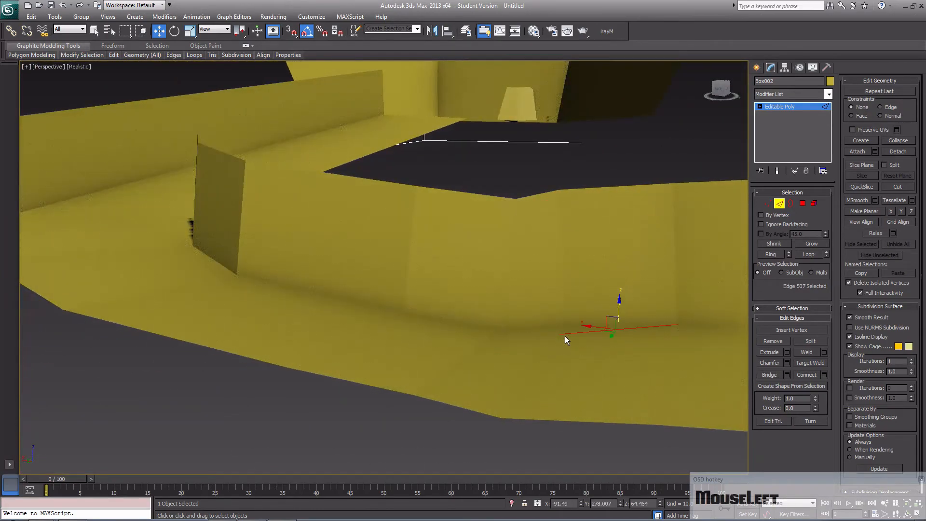
key(F3)
mouse_move(578, 356)
alt+middle_down()
mouse_move(589, 347)
mouse_move(498, 363)
mouse_move(456, 358)
mouse_move(476, 391)
mouse_move(456, 358)
mouse_move(476, 389)
mouse_move(583, 343)
alt+middle_up()
scroll(456, 359, down, 1)
scroll(456, 358, down, 1)
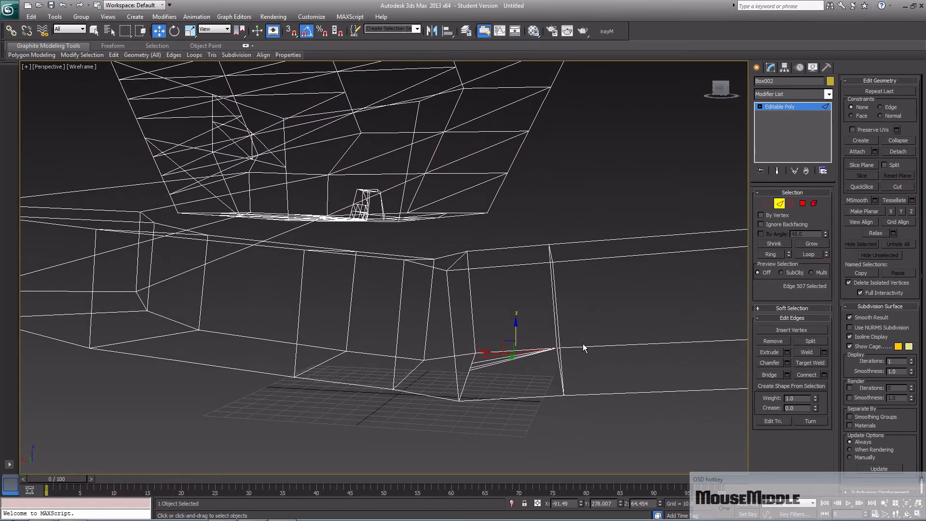
- Delete the bridged floor, wall and ceiling polygons to reopen the corridor gap
click(804, 201)
click(536, 352)
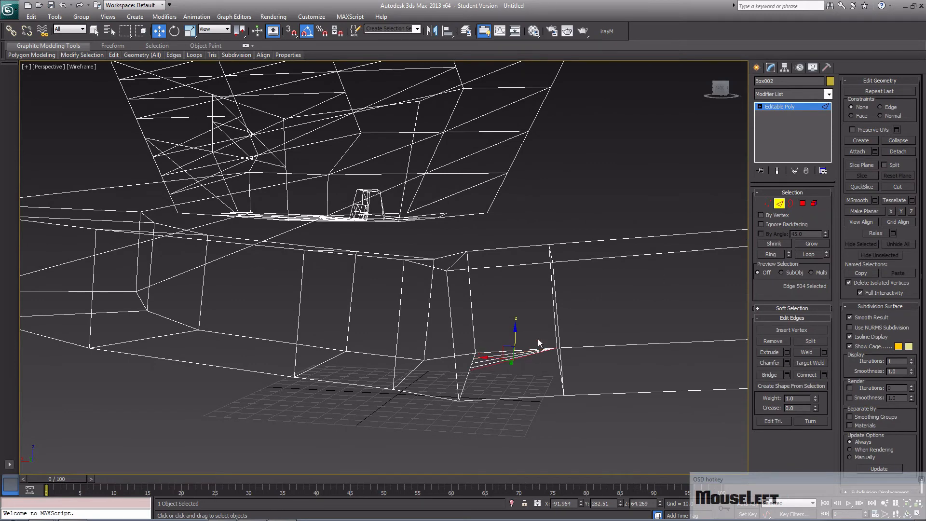
click(803, 203)
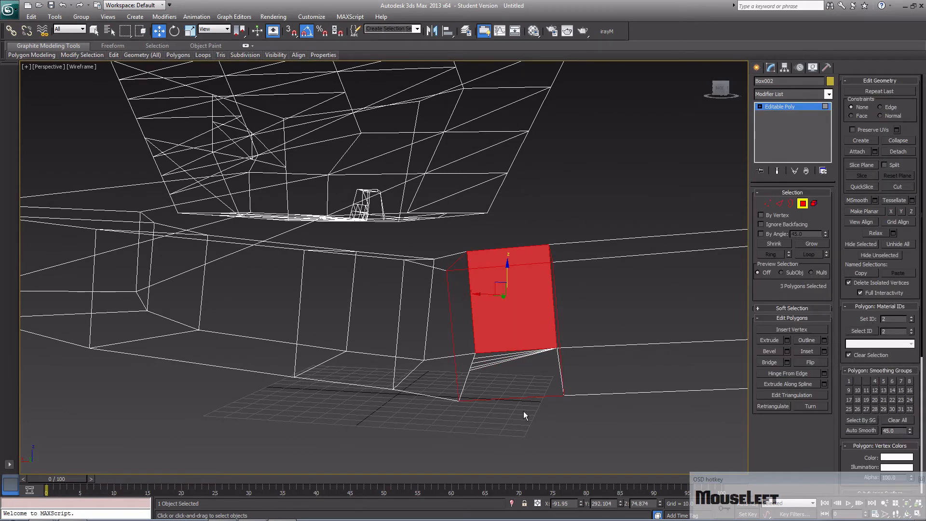
click(523, 366)
click(523, 366)
key(Delete)
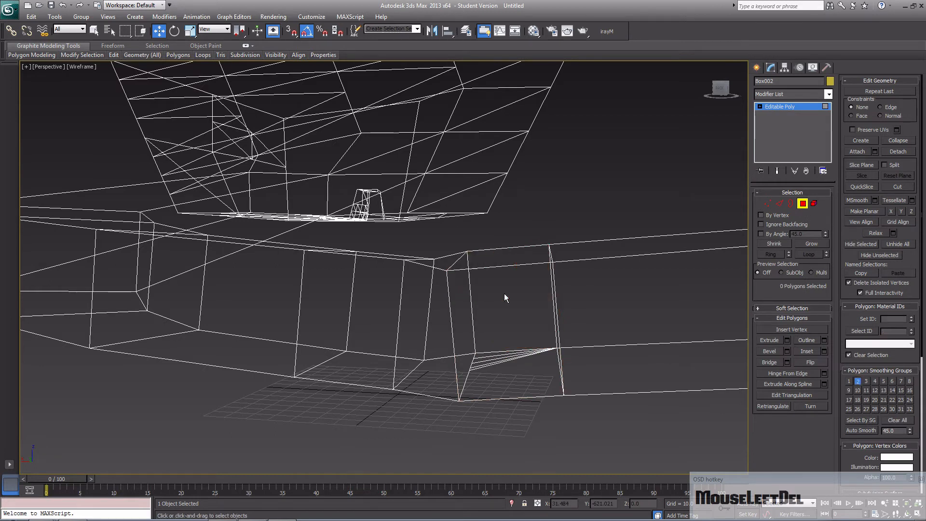
click(511, 351)
click(522, 394)
key(Delete)
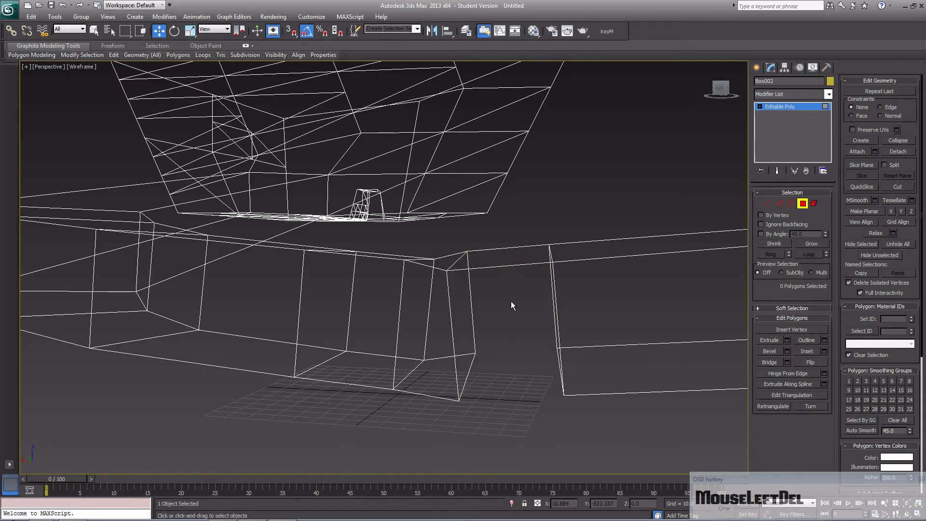
- Return to edge editing and switch region selection from Crossing to Window
click(779, 204)
mouse_move(569, 208)
mouse_down()
mouse_move(552, 295)
mouse_move(442, 451)
mouse_move(456, 444)
mouse_move(574, 196)
mouse_up()
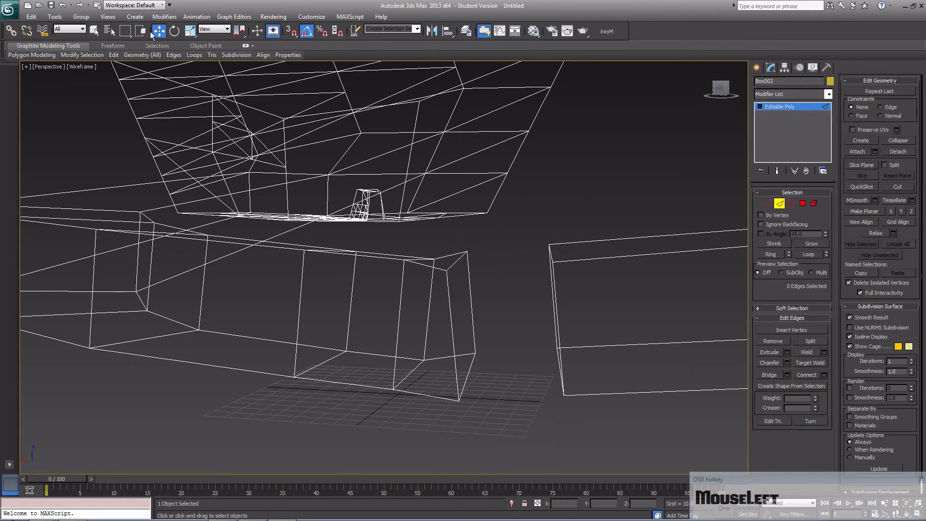
click(124, 34)
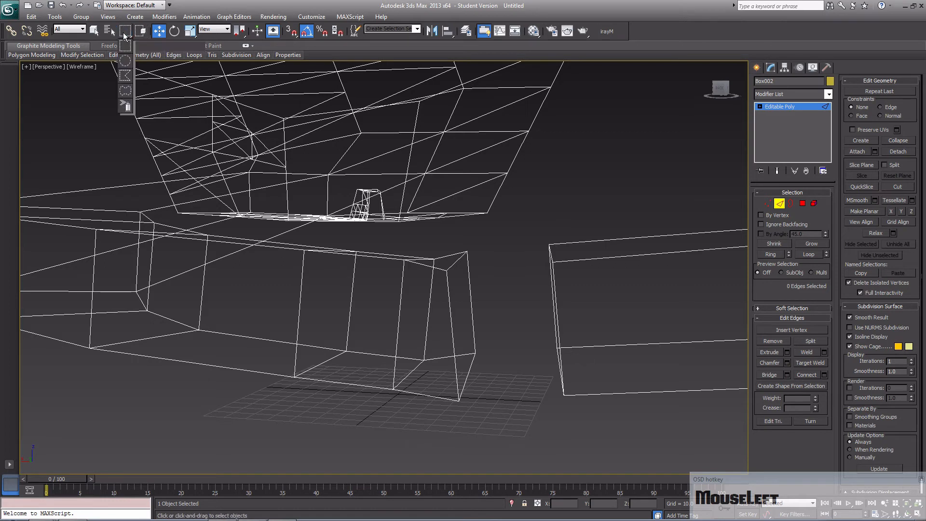
click(142, 32)
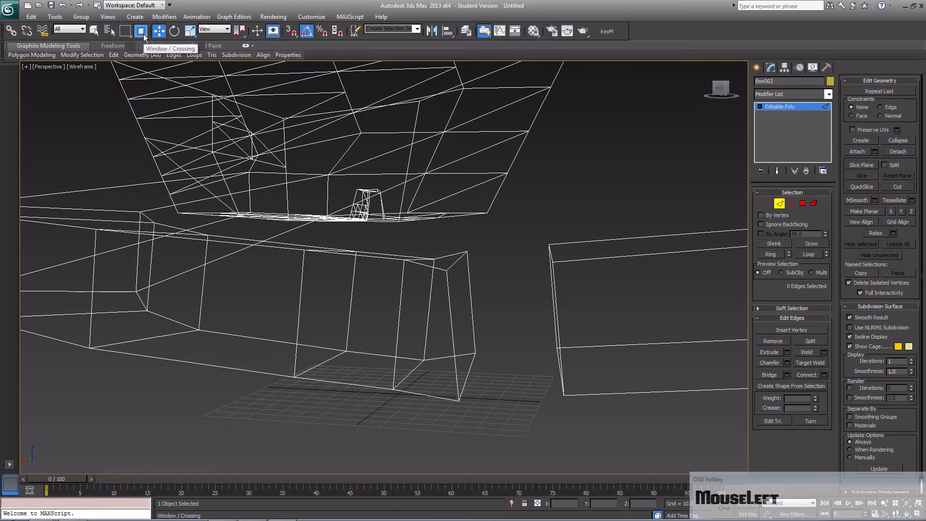
- Try to bridge all open edges around both ends of the gap in one operation
drag(594, 216, 516, 359)
drag(624, 214, 618, 336)
drag(572, 209, 442, 447)
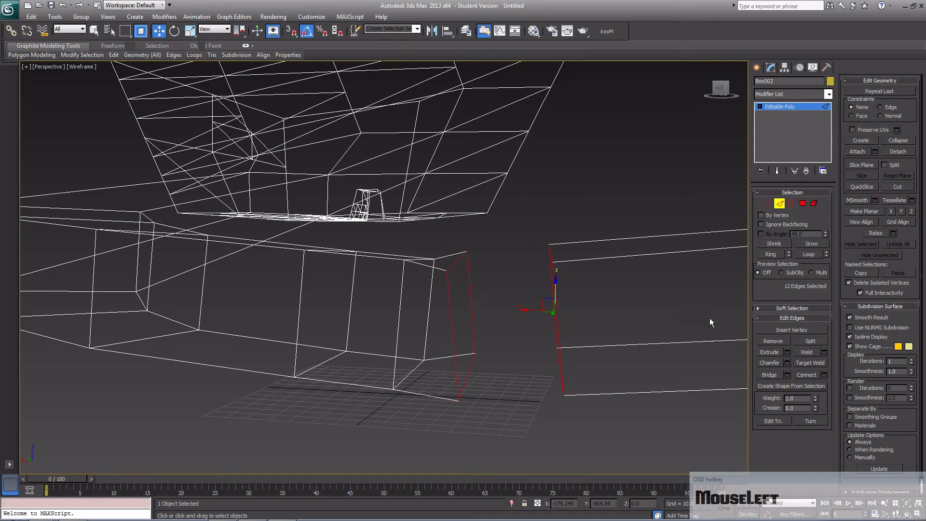
click(773, 373)
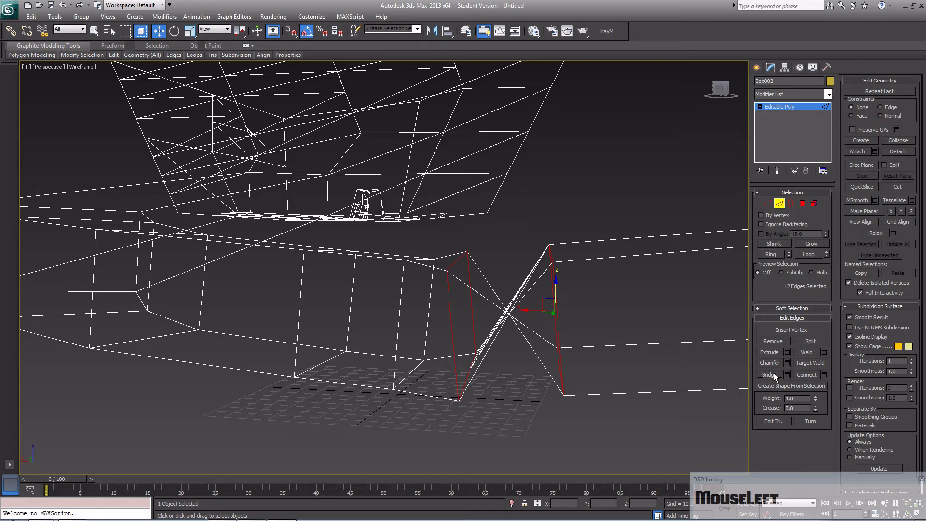
key(ctrl+z)
- Window-select the open floor edges on both sides of the gap and bridge them, undoing the accidental edge move
click(495, 403)
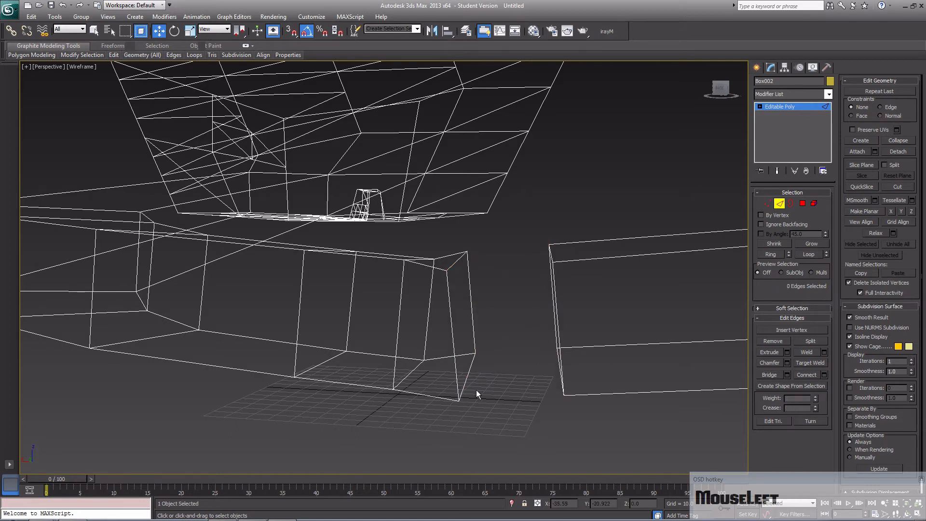
drag(460, 369, 451, 347)
drag(619, 425, 436, 341)
drag(598, 241, 470, 344)
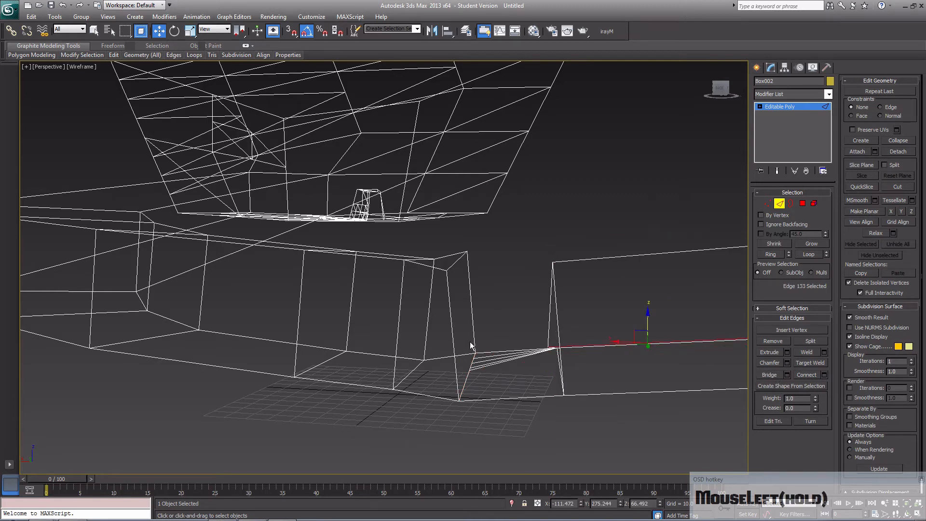
key(ctrl+z)
- Window-select the ceiling edges on both sides of the gap, correct the selection and bridge them
drag(586, 229, 429, 290)
click(457, 266)
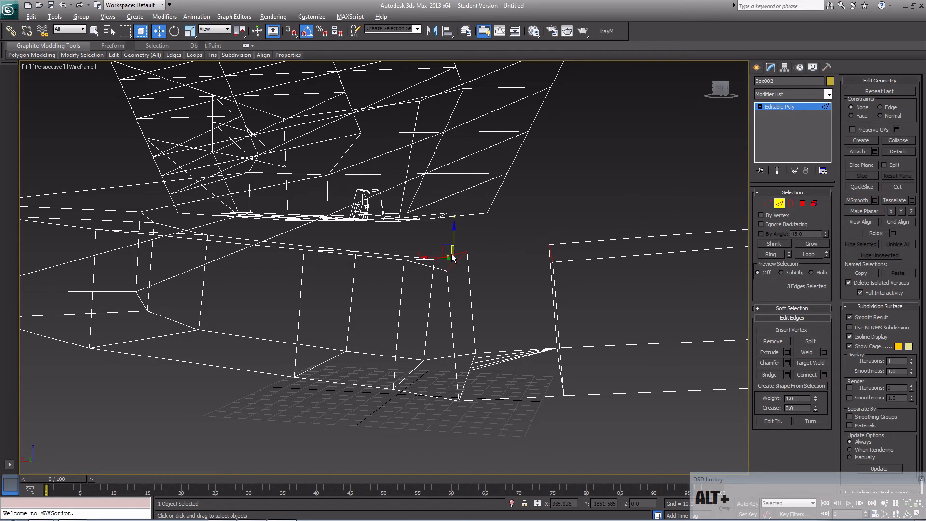
alt+click(452, 255)
- Remove the stray edges from the ceiling selection, bridge the remaining ceiling gap and clear the selection
drag(609, 297, 432, 365)
click(515, 310)
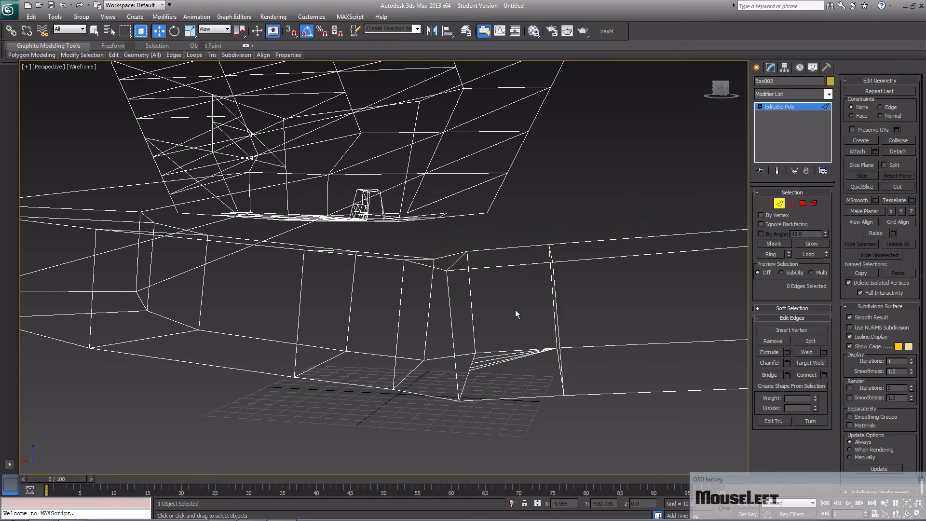
- Try to bridge all four vertical wall edges across the gap at once, and bridge the near wall's edge pair separately
click(471, 310)
ctrl+click(452, 328)
ctrl+click(552, 315)
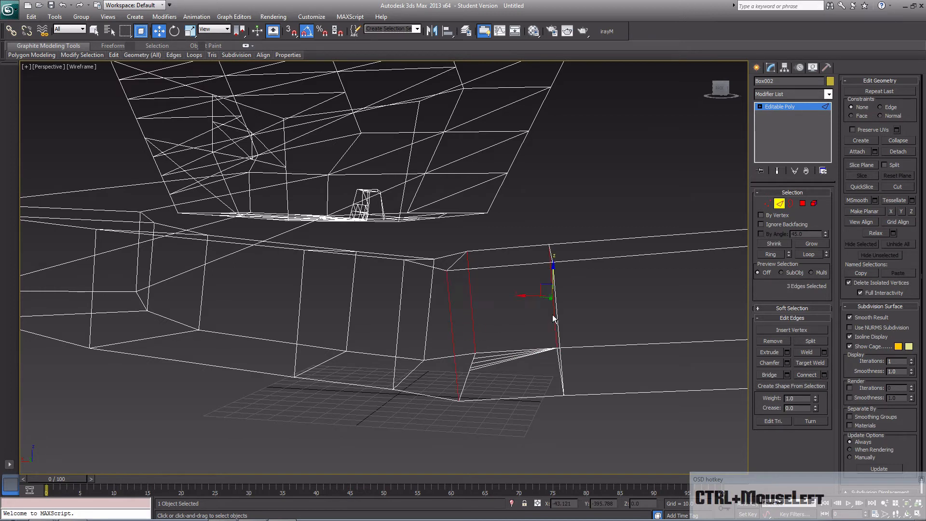
ctrl+click(558, 334)
click(770, 375)
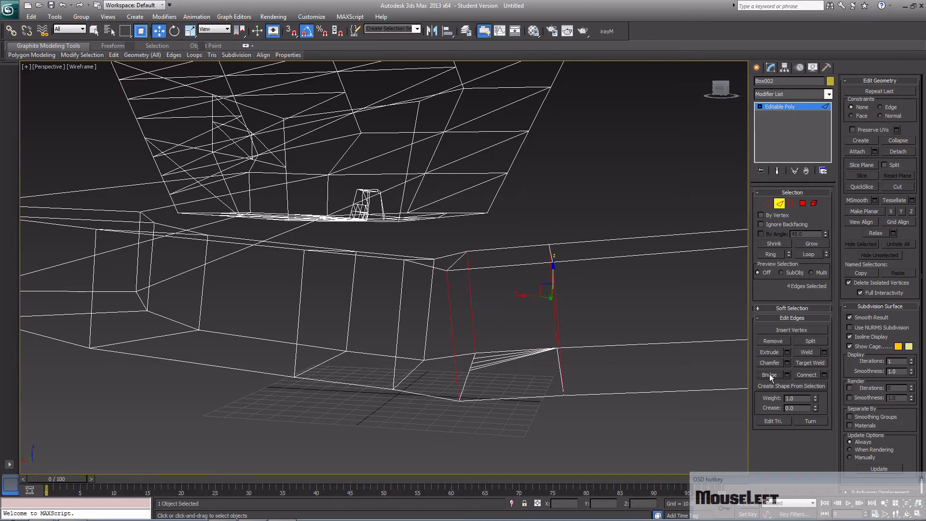
click(558, 351)
ctrl+click(455, 345)
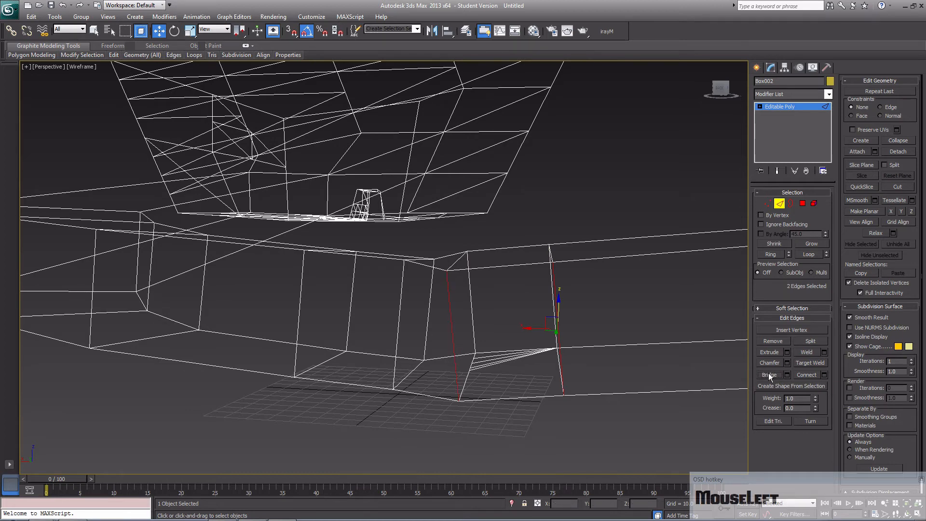
- Bridge the far wall's two vertical edges by picking one and its opposite in shaded view, and leave Bridge mode
key(F3)
alt+middle_drag(585, 328, 463, 311)
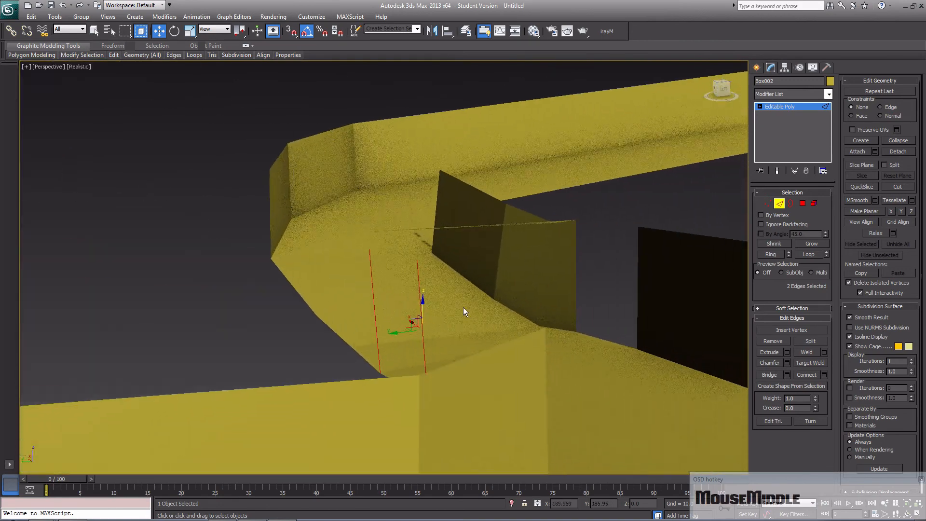
click(576, 284)
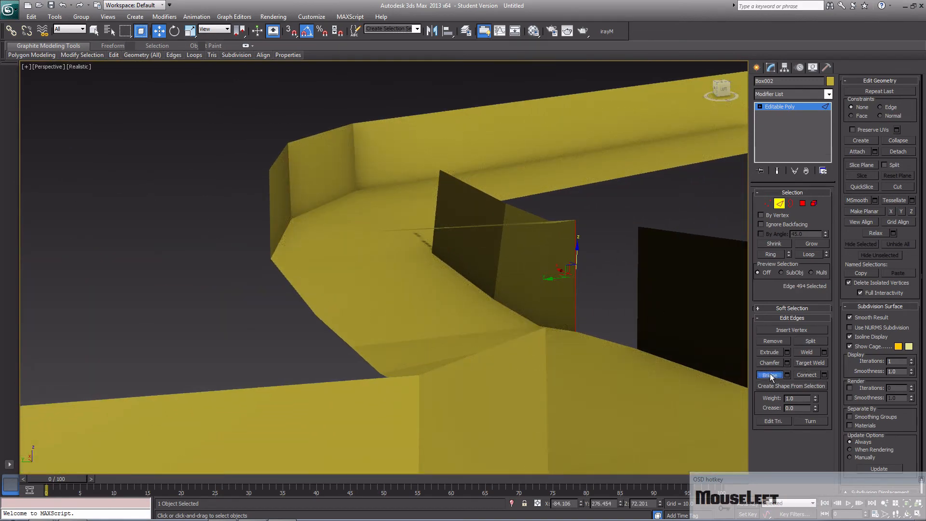
ctrl+click(638, 314)
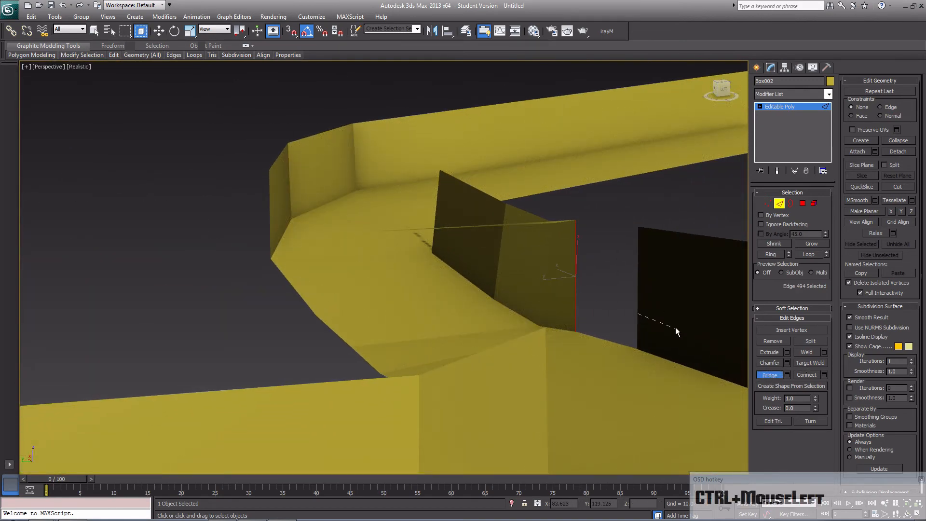
click(577, 292)
right_click(615, 308)
click(603, 294)
click(769, 374)
click(638, 312)
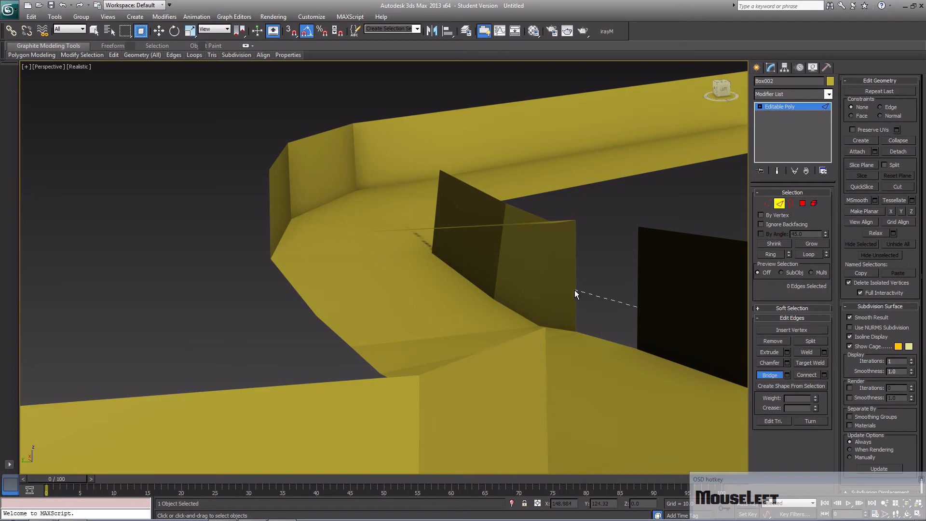
click(576, 293)
alt+middle_drag(591, 310, 694, 362)
scroll(493, 329, down, 2)
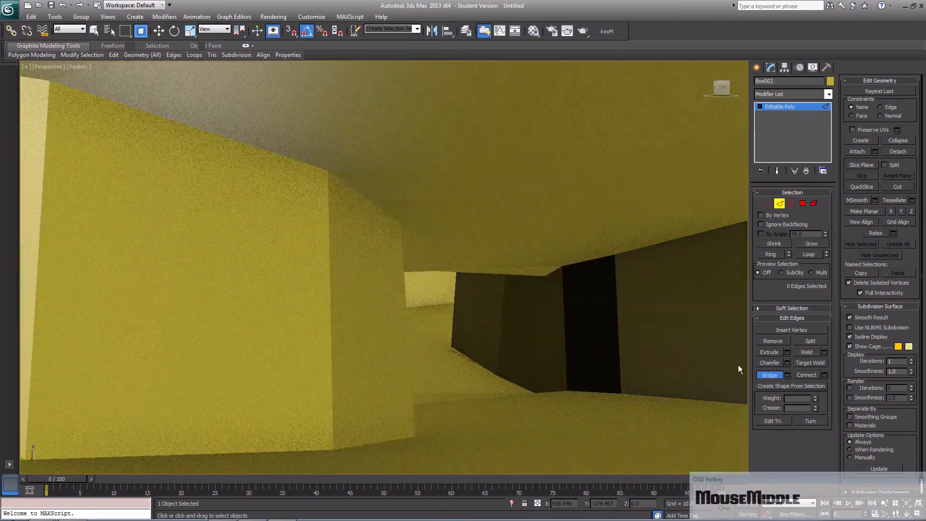
click(772, 374)
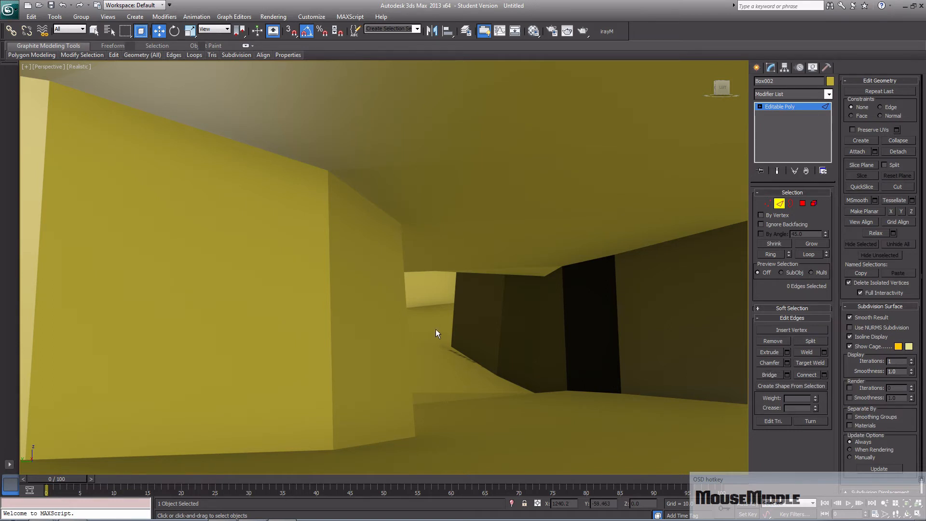
- Examine the bridged corridor from inside and return to the large room with the small raised block
middle_drag(435, 329, 370, 316)
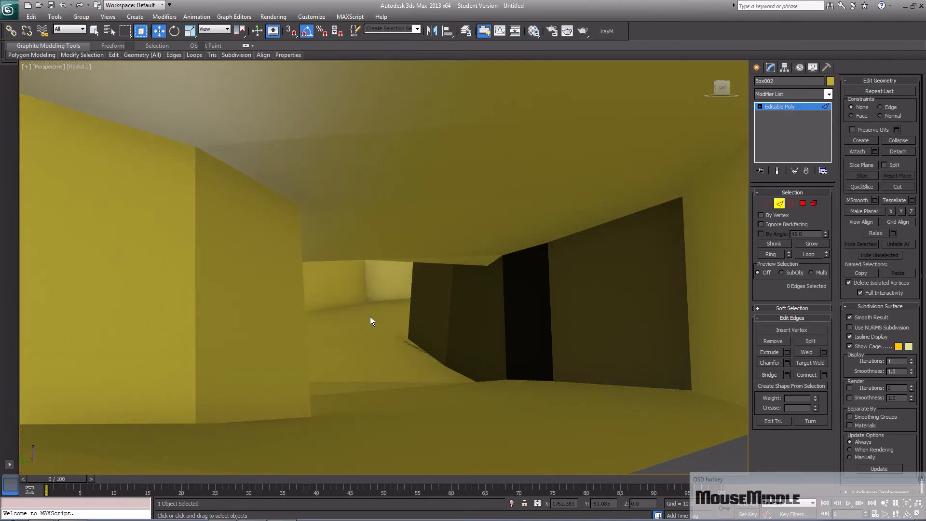
scroll(370, 316, down, 10)
middle_drag(330, 330, 683, 426)
scroll(343, 388, up, 4)
middle_drag(343, 388, 452, 286)
scroll(426, 340, up, 4)
middle_drag(444, 381, 415, 337)
scroll(443, 366, down, 5)
- Delete the floor edge running from the raised block to the side wall, and inspect the floor in shaded view
click(409, 343)
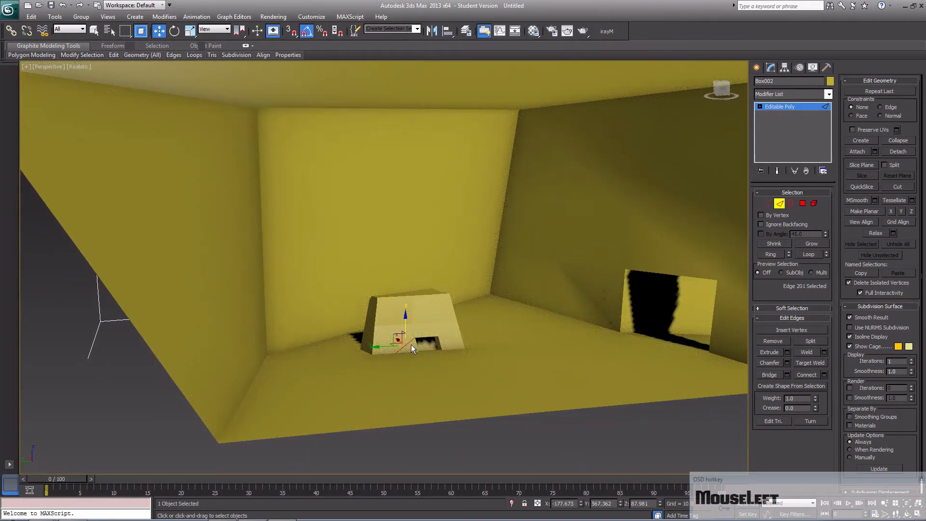
key(F3)
mouse_move(452, 370)
alt+middle_down()
mouse_move(527, 381)
mouse_move(468, 389)
mouse_move(414, 372)
mouse_move(432, 371)
alt+middle_up()
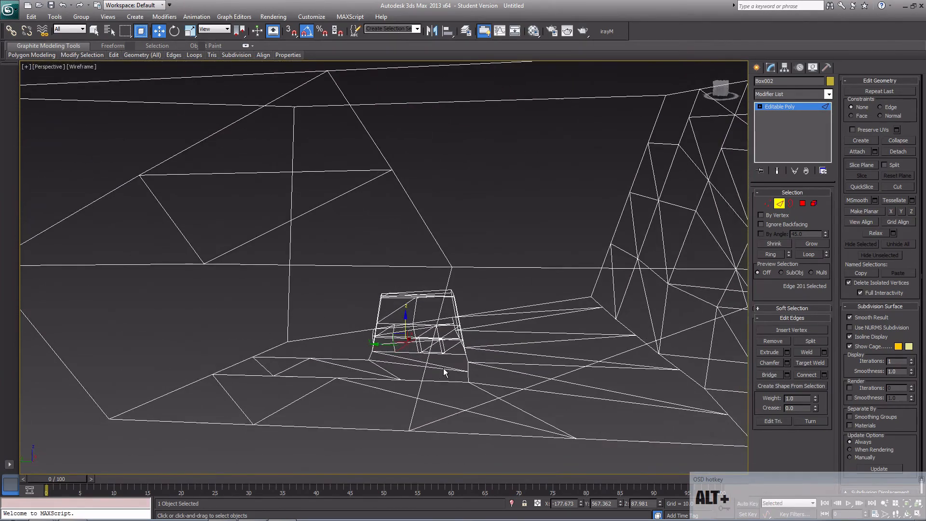
click(470, 363)
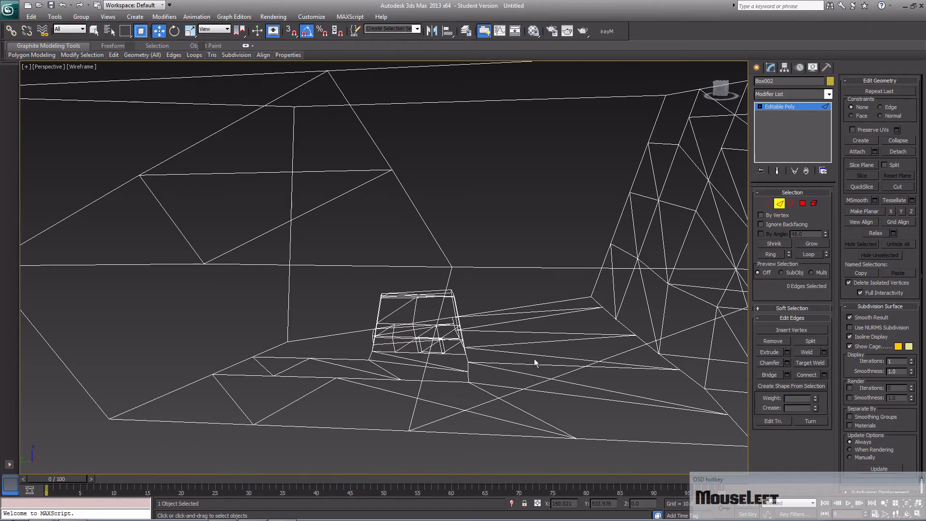
click(545, 338)
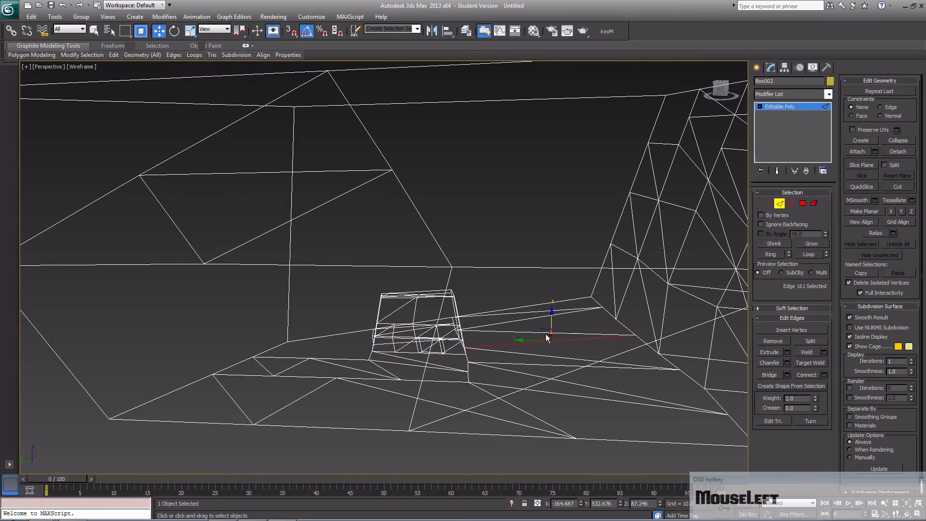
key(Delete)
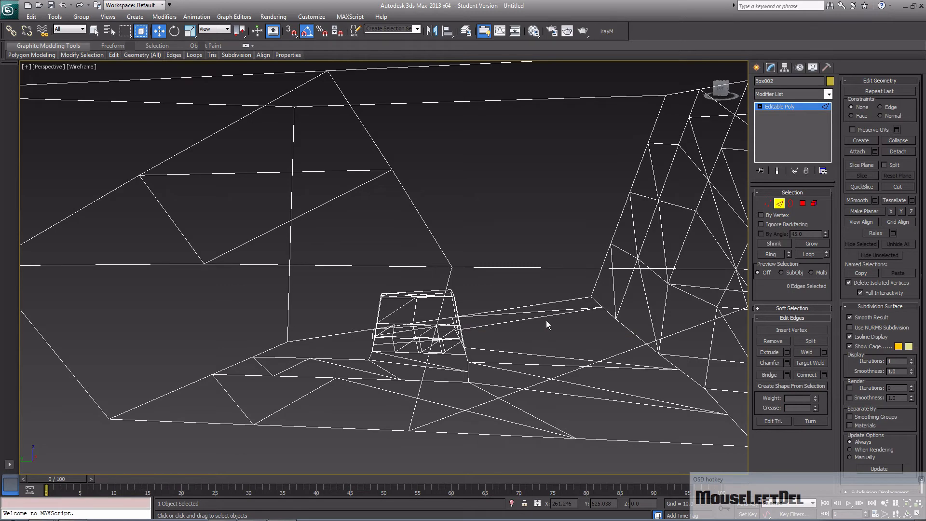
key(F3)
click(495, 336)
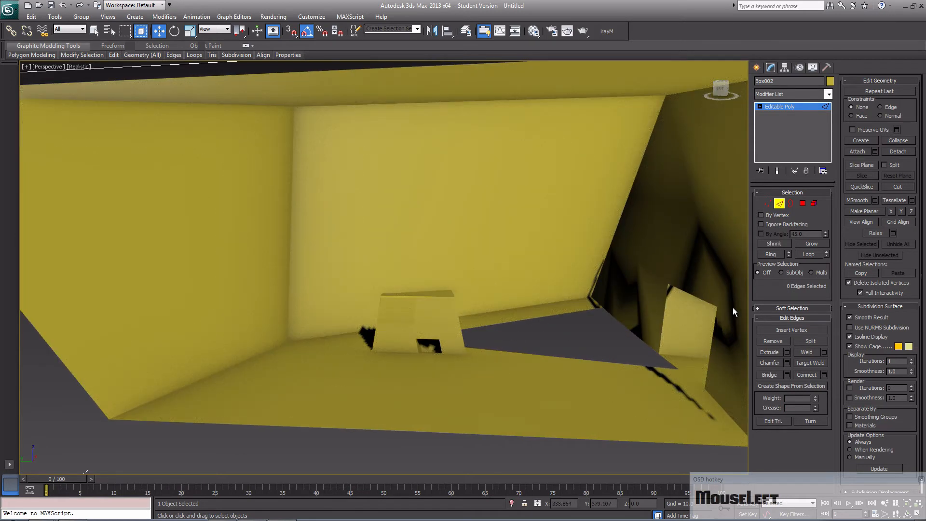
- Switch to polygon editing and try to rebuild the missing floor face beside the block with the Create tool
click(803, 203)
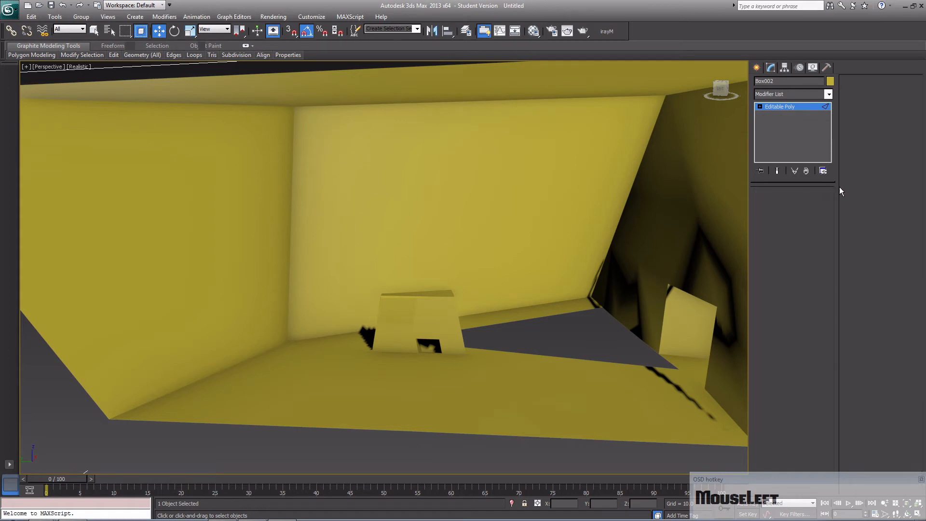
click(861, 141)
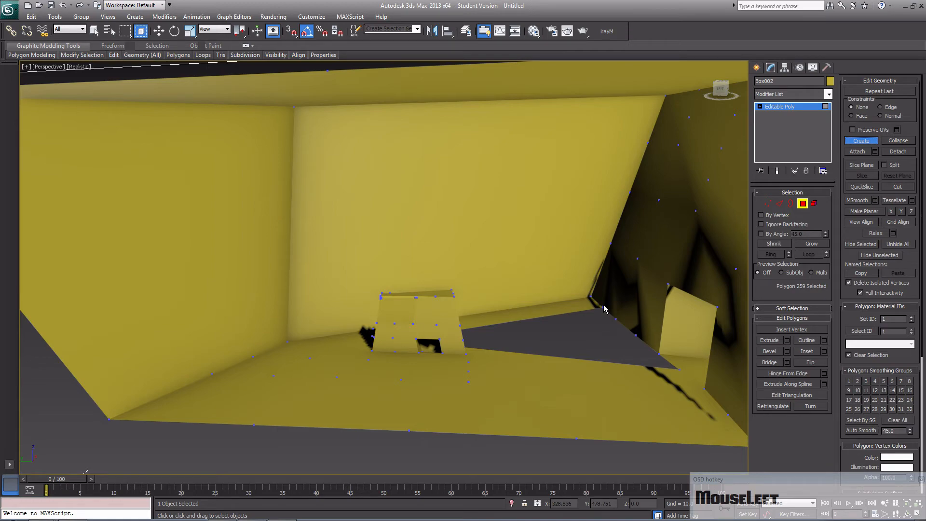
key(F3)
mouse_move(484, 341)
alt+middle_down()
mouse_move(474, 347)
mouse_move(487, 331)
mouse_move(474, 331)
alt+middle_up()
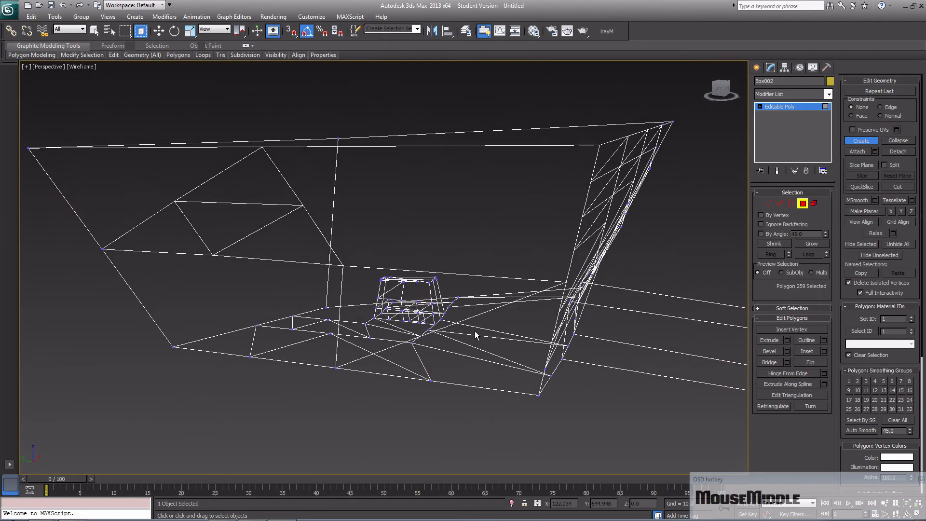
right_click(447, 317)
click(447, 316)
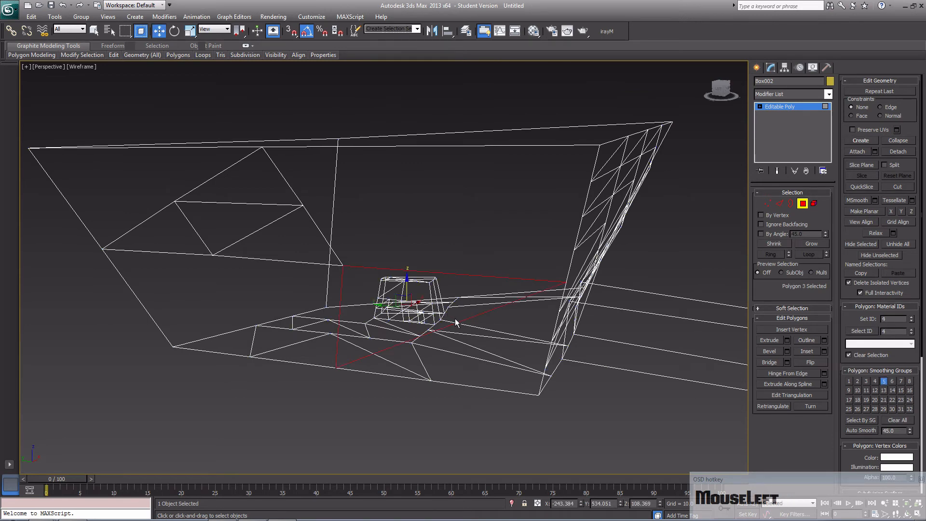
scroll(495, 331, up, 5)
middle_drag(484, 362, 430, 341)
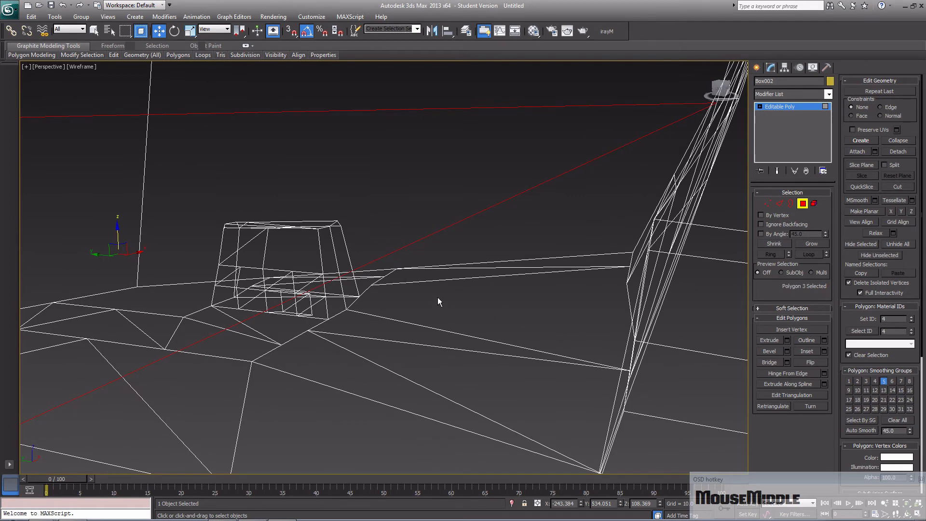
key(F3)
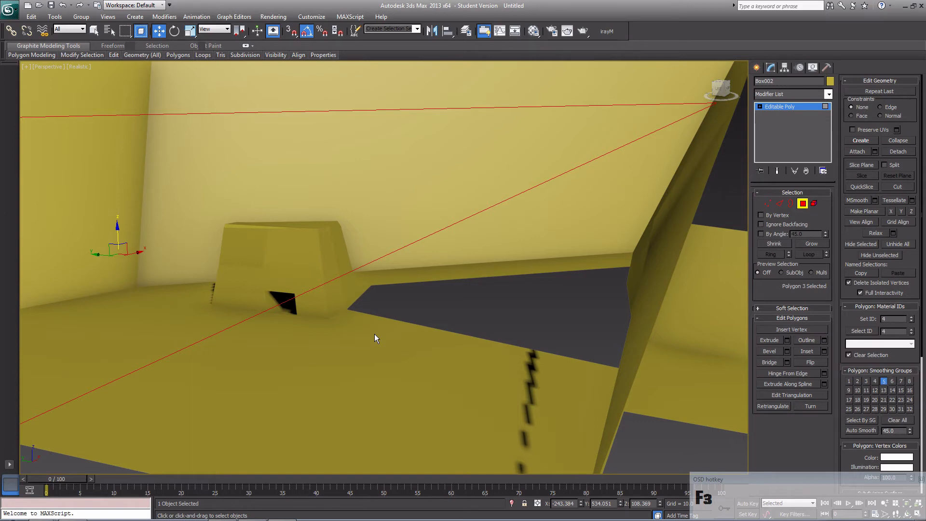
middle_drag(425, 357, 409, 426)
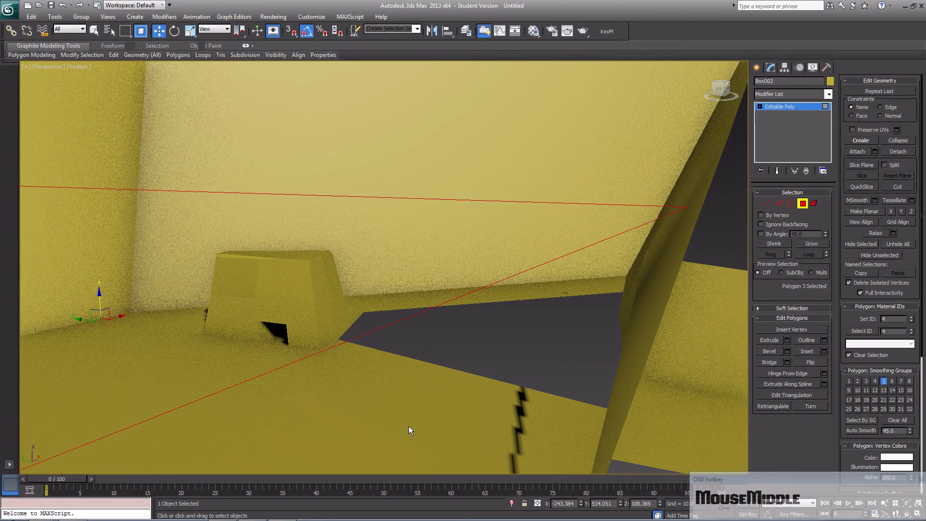
scroll(408, 427, down, 3)
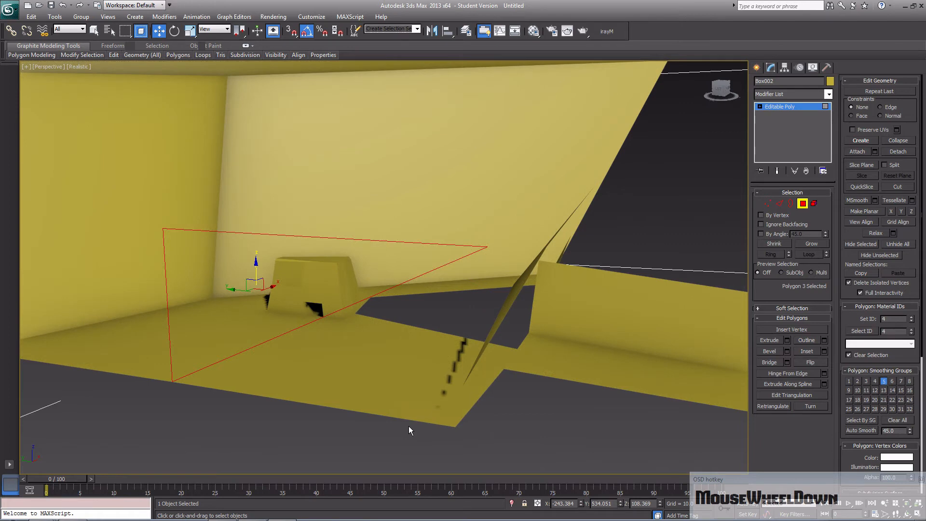
scroll(409, 426, down, 2)
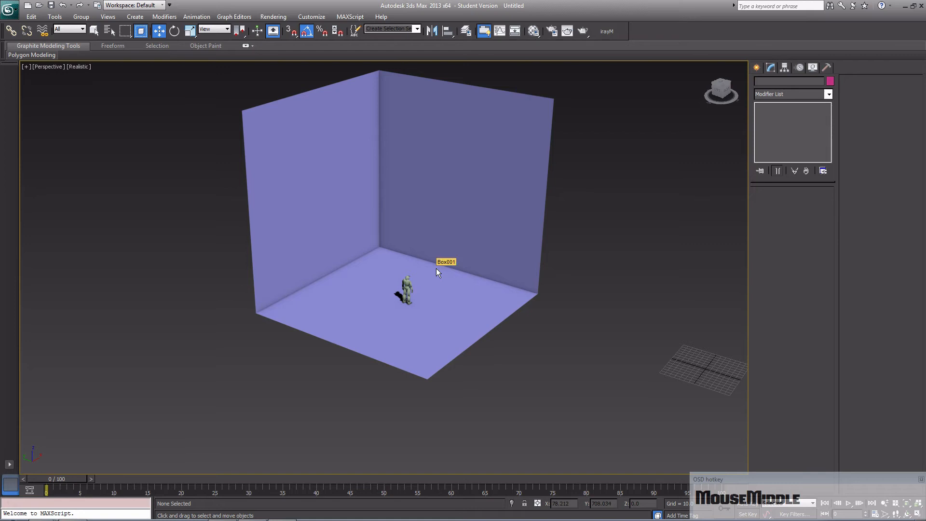
- Select the room box Box001 and pick its floor polygon around the character figure
middle_drag(443, 273, 474, 322)
click(474, 330)
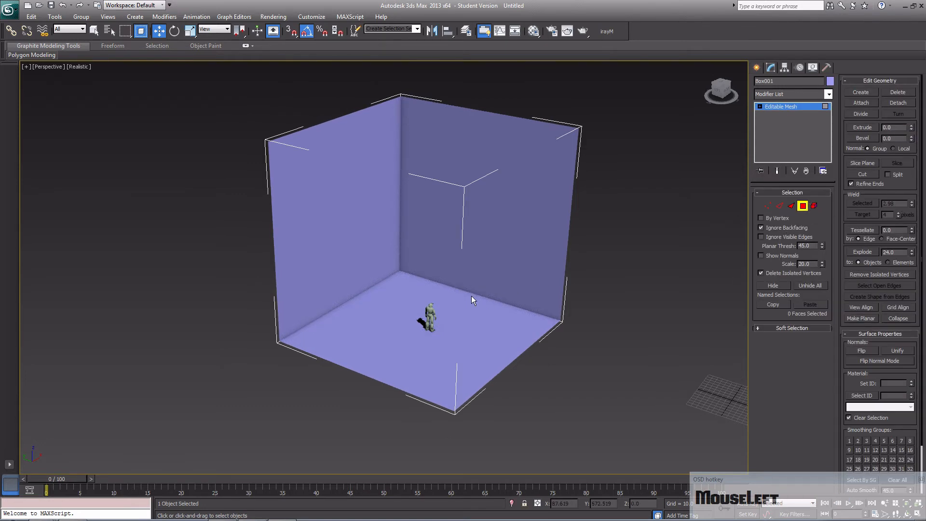
alt+middle_drag(479, 290, 658, 288)
alt+middle_drag(401, 311, 477, 304)
click(427, 333)
click(430, 320)
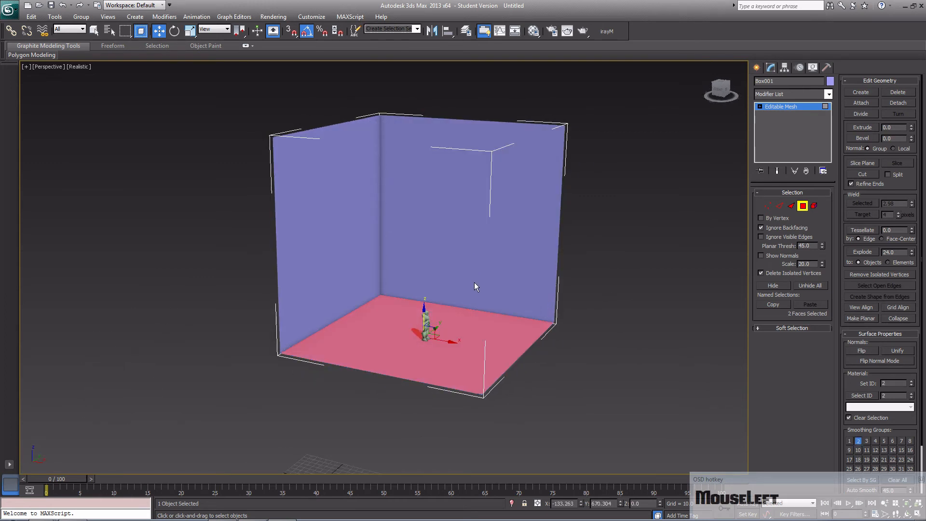
- Select all faces of the room box, scale them up uniformly around the character and clear the selection
key(ctrl+a)
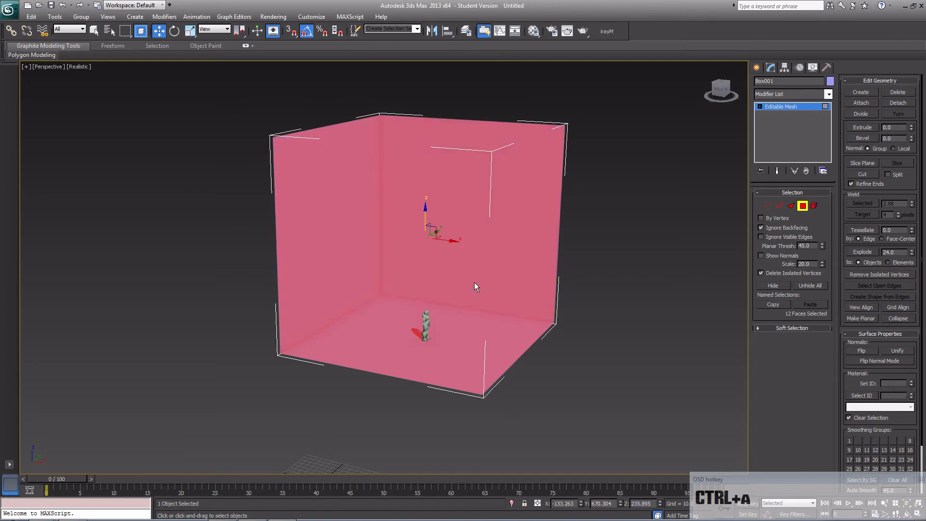
key(w)
key(e)
key(r)
drag(427, 240, 408, 187)
middle_drag(445, 289, 435, 262)
scroll(436, 261, down, 4)
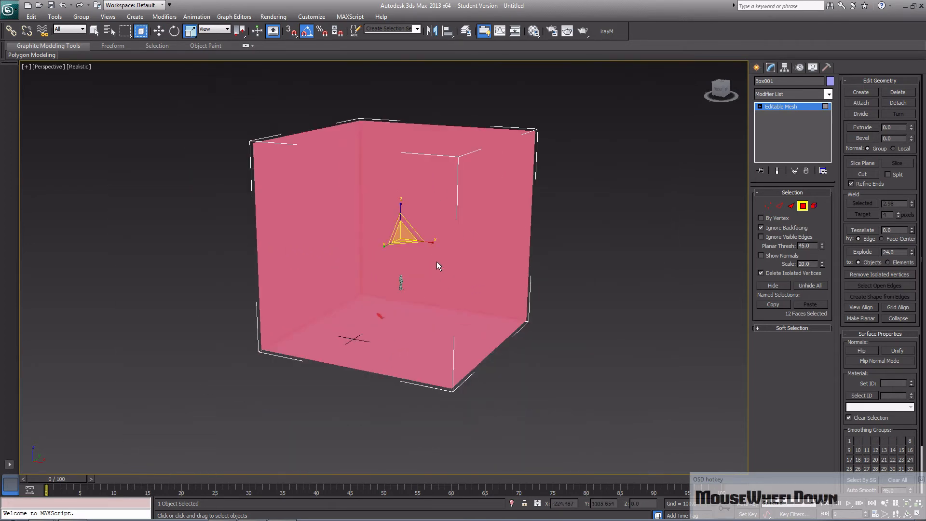
drag(413, 242, 394, 131)
key(w)
alt+middle_drag(427, 241, 402, 253)
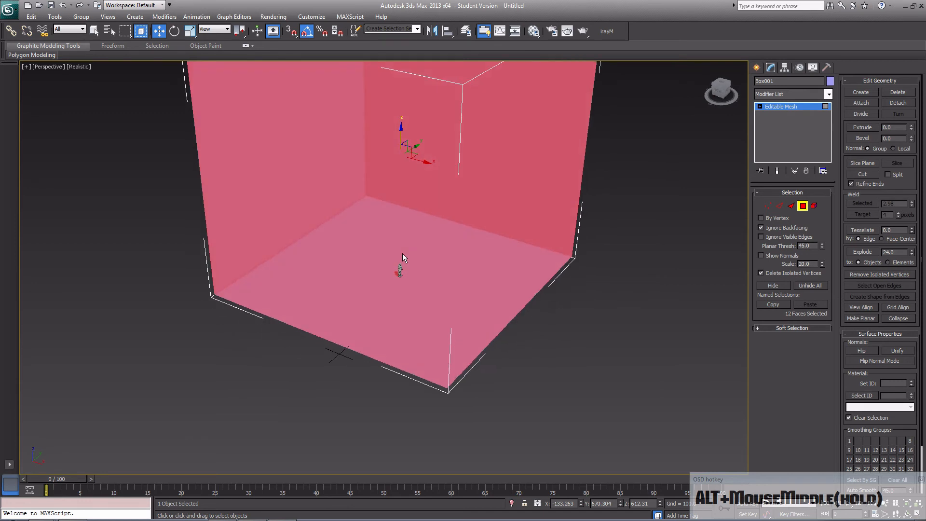
click(560, 319)
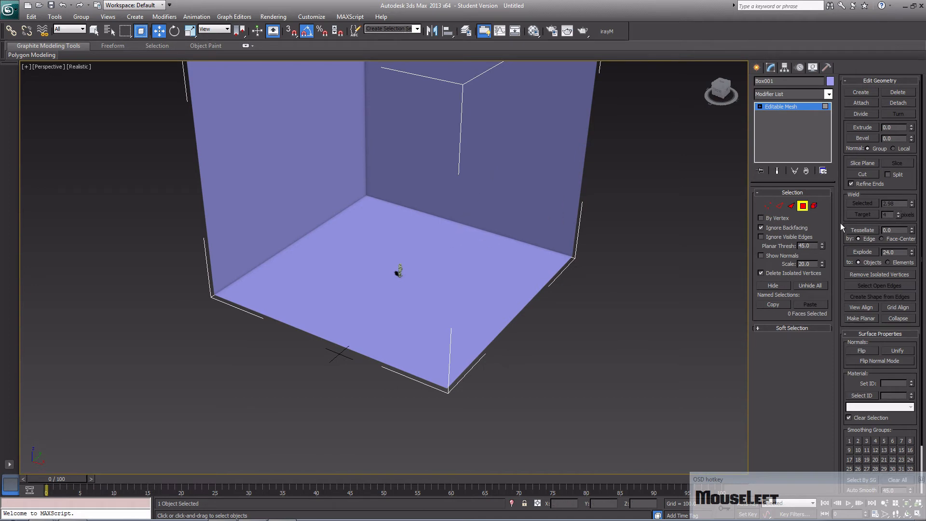
- Create a standard box about 445 units in length, width and height beside the enlarged room's near corner
middle_drag(508, 241, 472, 302)
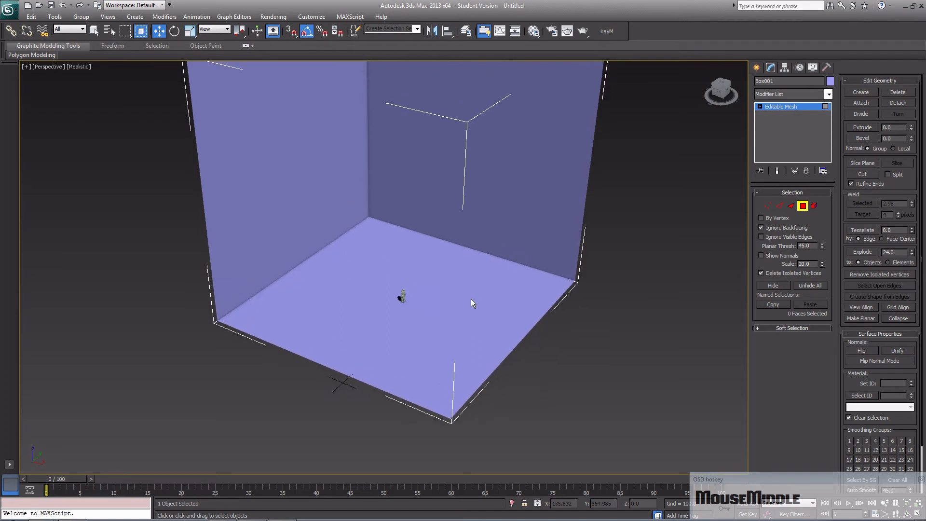
click(758, 67)
scroll(631, 332, down, 2)
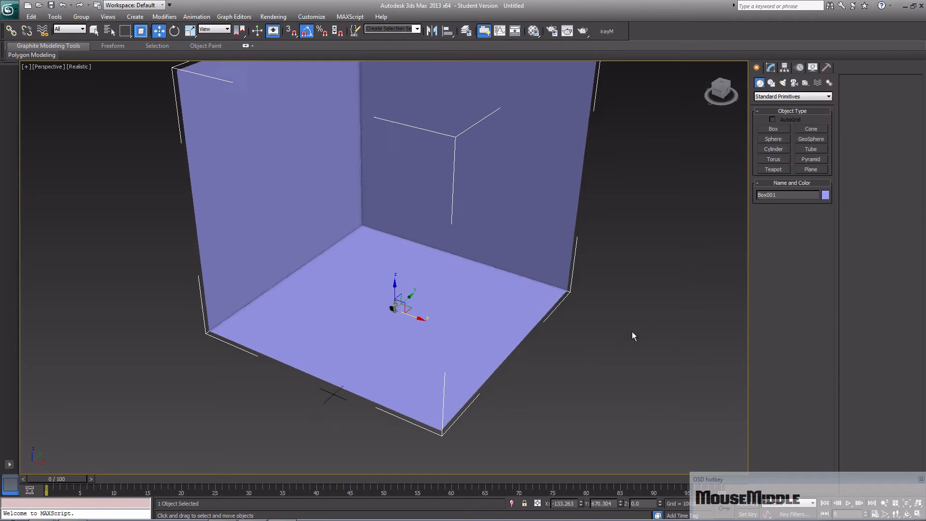
click(774, 129)
scroll(514, 391, down, 3)
drag(504, 348, 536, 368)
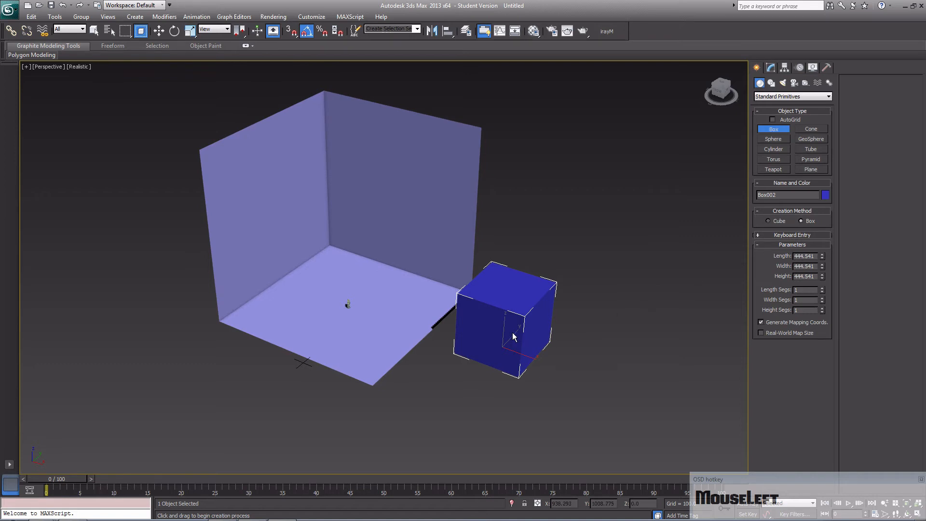
- Delete the cube and create a box about 595 units long, 1221 wide and 441 high beside the room
key(Delete)
drag(526, 294, 672, 404)
click(669, 349)
middle_drag(595, 372, 547, 348)
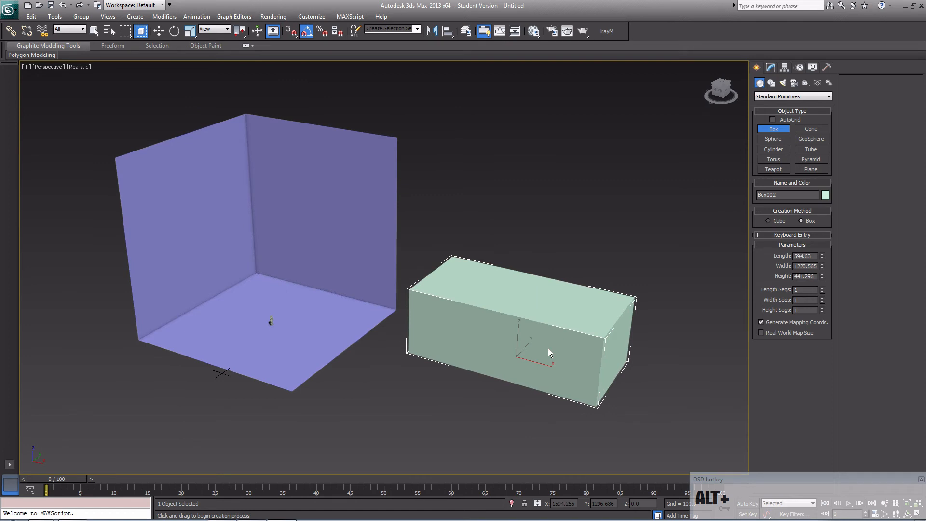
- Move the new box so it stands clear of the room on its open side
key(alt+w)
drag(548, 367, 526, 351)
alt+middle_drag(526, 351, 504, 367)
drag(504, 367, 312, 326)
alt+middle_drag(312, 326, 356, 329)
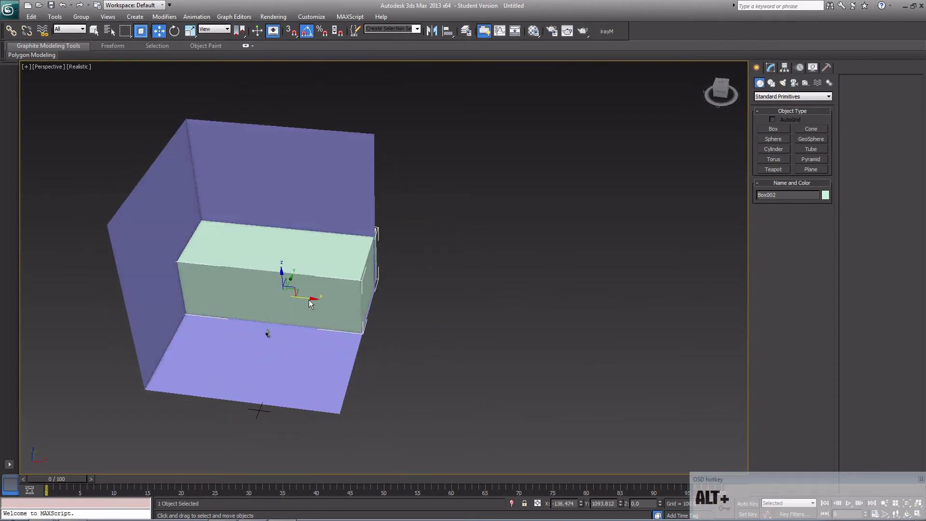
drag(309, 302, 536, 310)
- Convert the new box to an editable mesh
right_click(536, 310)
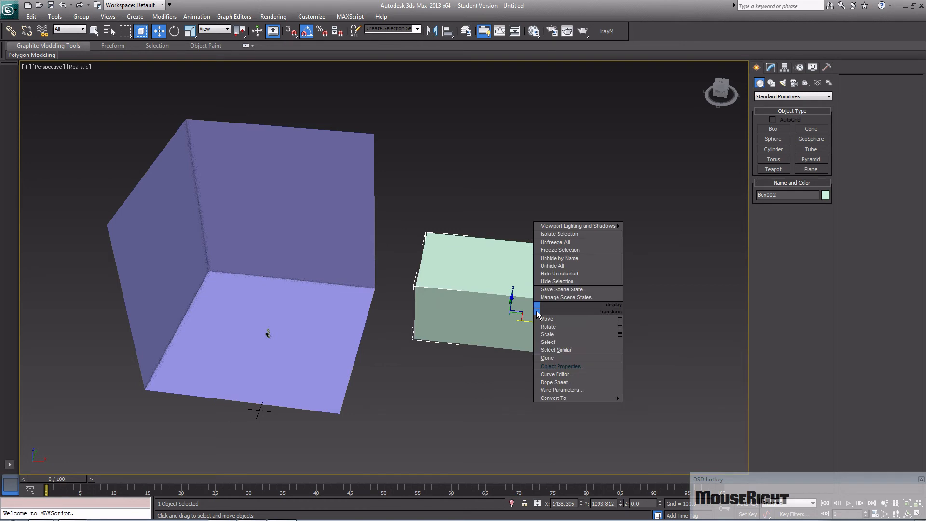
mouse_move(595, 398)
click(639, 397)
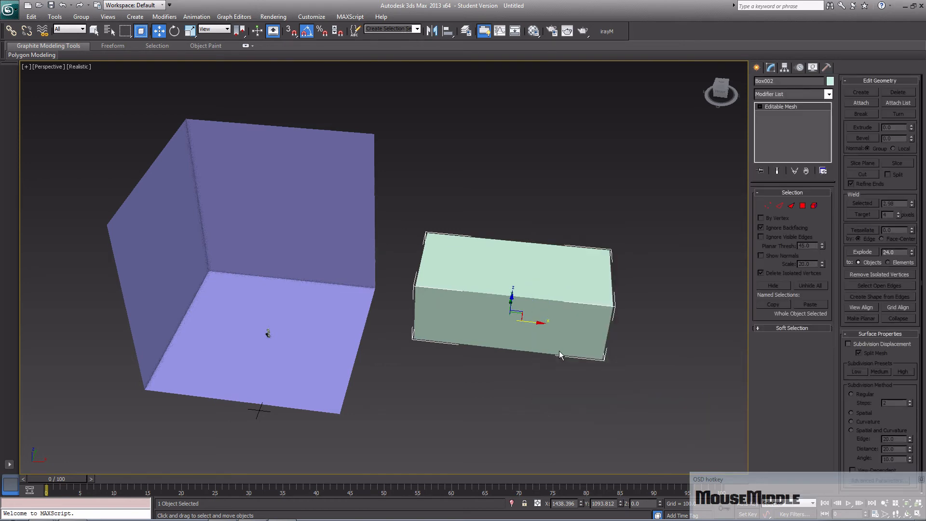
- Select the box's upper front edge in edge mode, chamfer it freehand and clear the selection
middle_drag(560, 351, 539, 312)
click(778, 206)
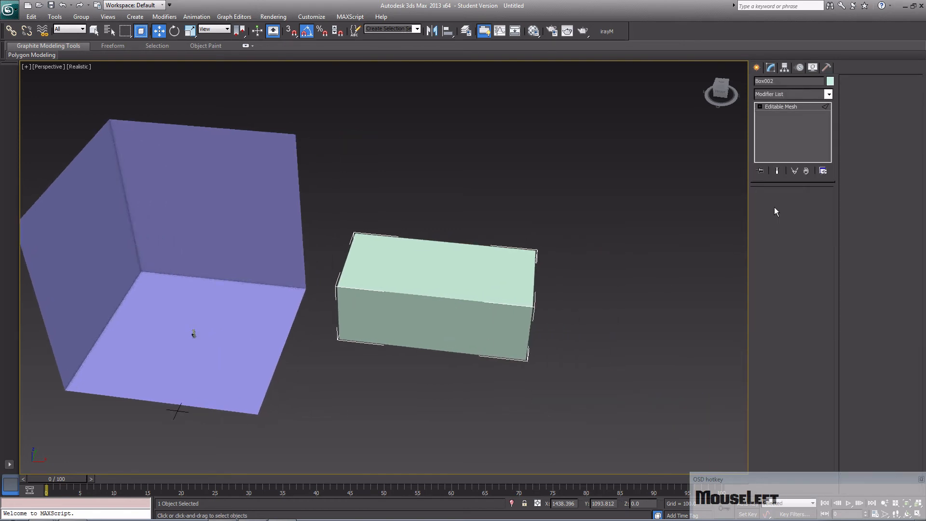
click(478, 302)
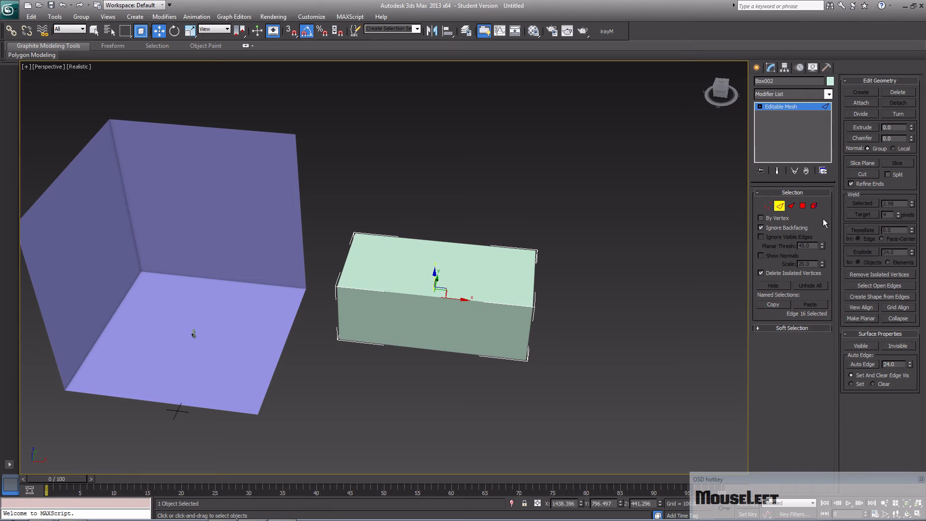
click(862, 137)
drag(487, 303, 528, 340)
drag(560, 436, 558, 431)
scroll(502, 355, up, 3)
alt+middle_drag(493, 330, 509, 287)
- Select the box's front wall polygon and tessellate it by edge in wireframe display
click(802, 205)
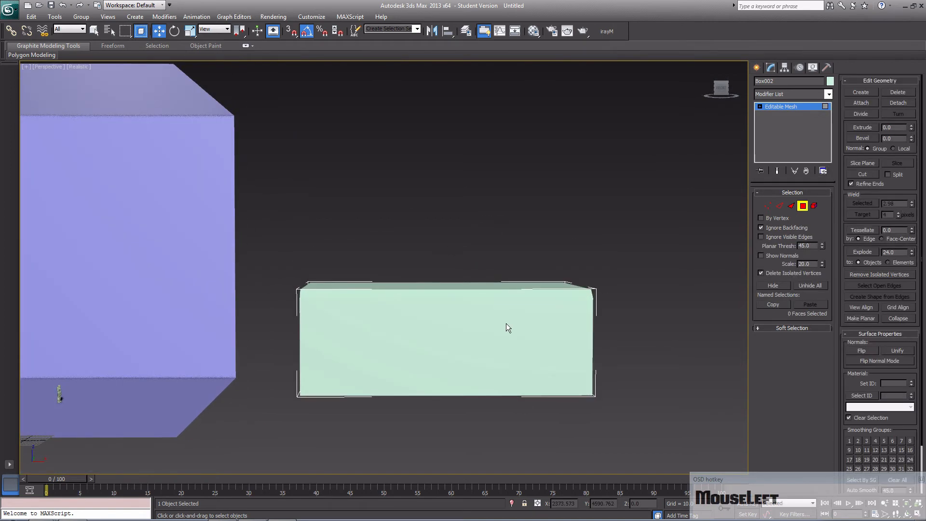
key(w)
click(479, 345)
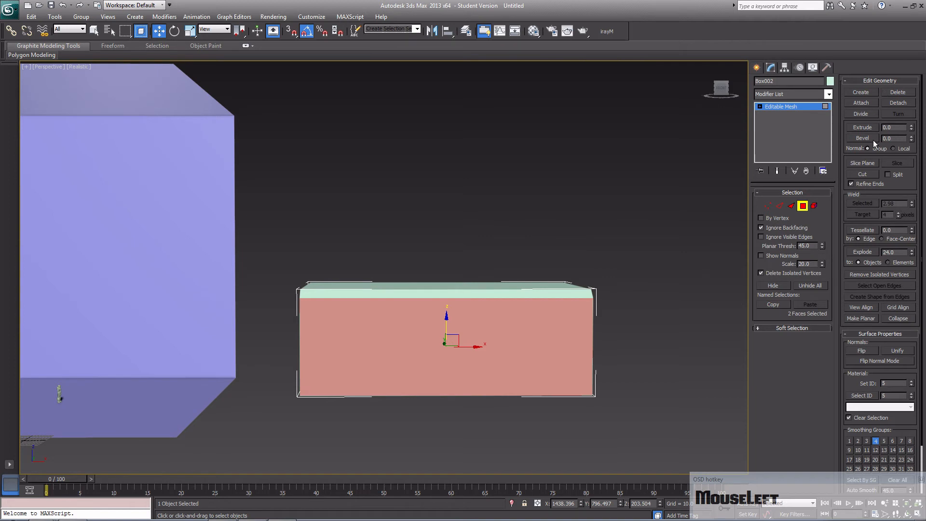
key(F3)
click(862, 230)
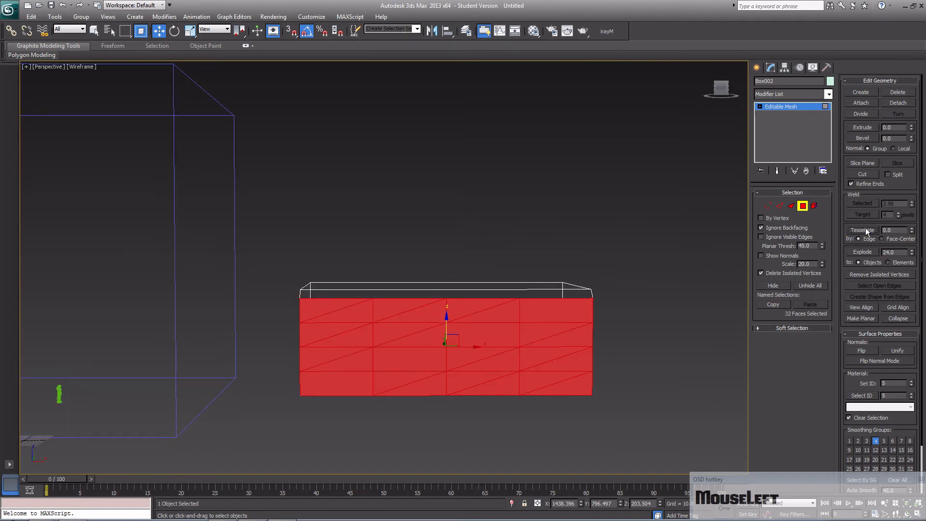
- Select the central two-by-two block of tiles along the bottom of the front wall and tessellate it again
click(582, 408)
click(467, 367)
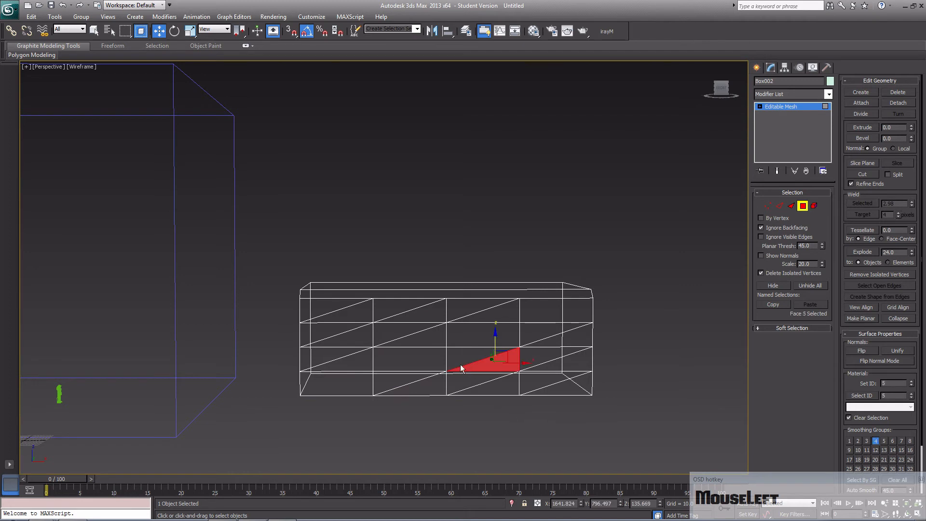
ctrl+click(457, 361)
ctrl+click(430, 366)
ctrl+click(429, 374)
ctrl+click(443, 384)
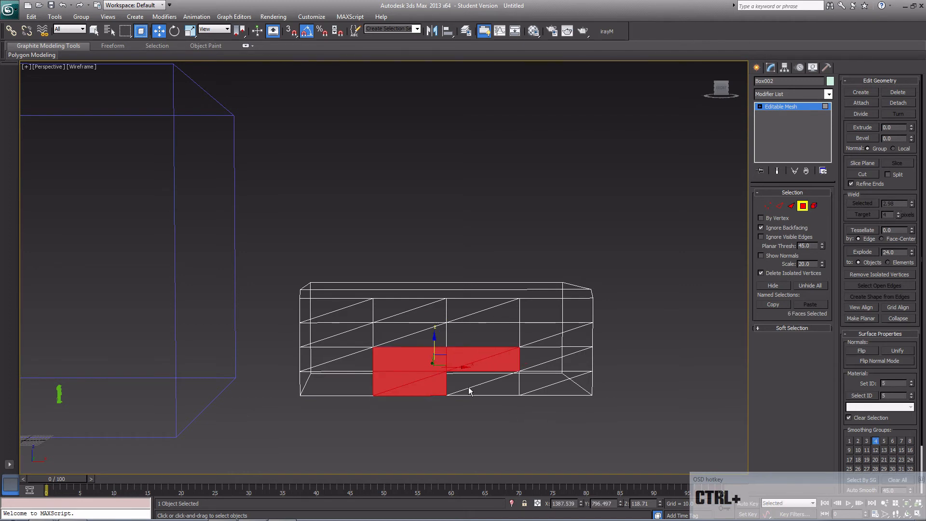
ctrl+click(469, 389)
ctrl+click(476, 391)
middle_drag(433, 417, 529, 400)
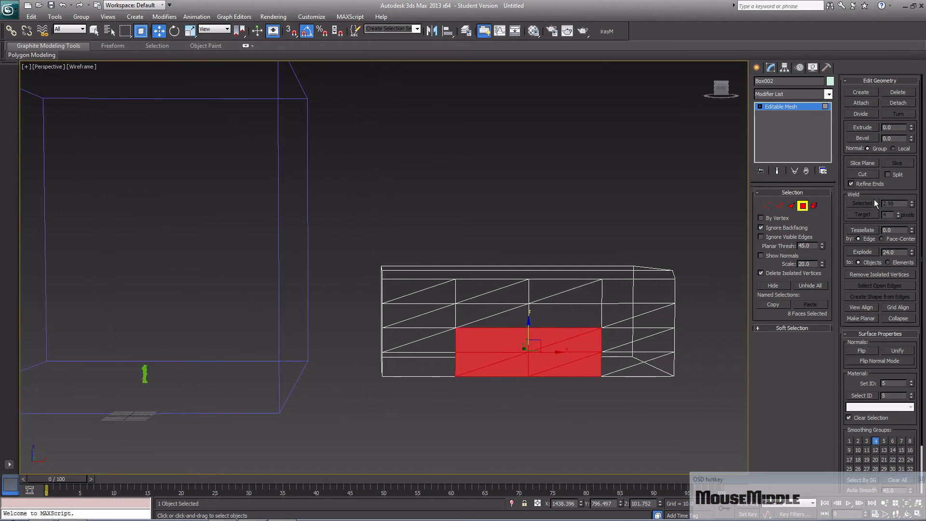
click(863, 230)
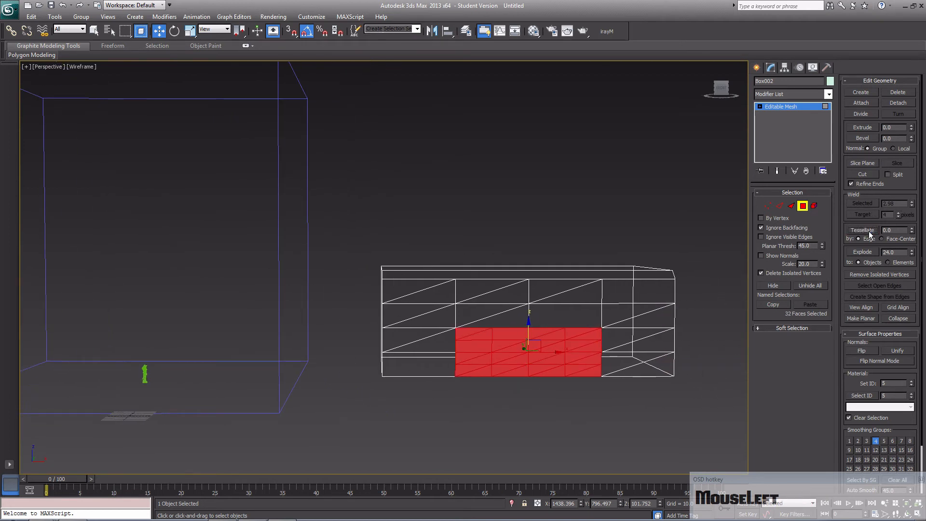
- Select the small central two-by-two block of tiles at ground level as the doorway and return to shaded display
click(556, 399)
click(517, 361)
ctrl+click(502, 364)
ctrl+click(512, 371)
ctrl+click(545, 361)
ctrl+click(540, 369)
ctrl+click(537, 357)
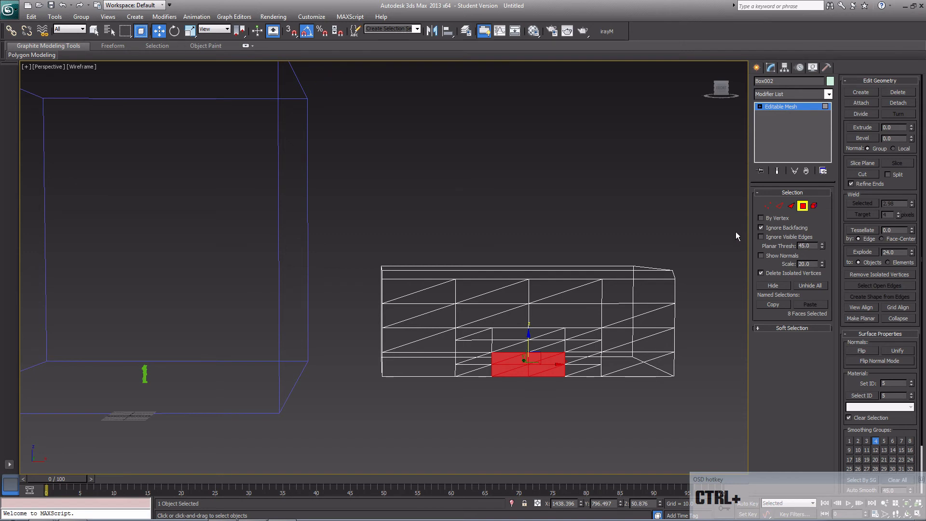
key(F3)
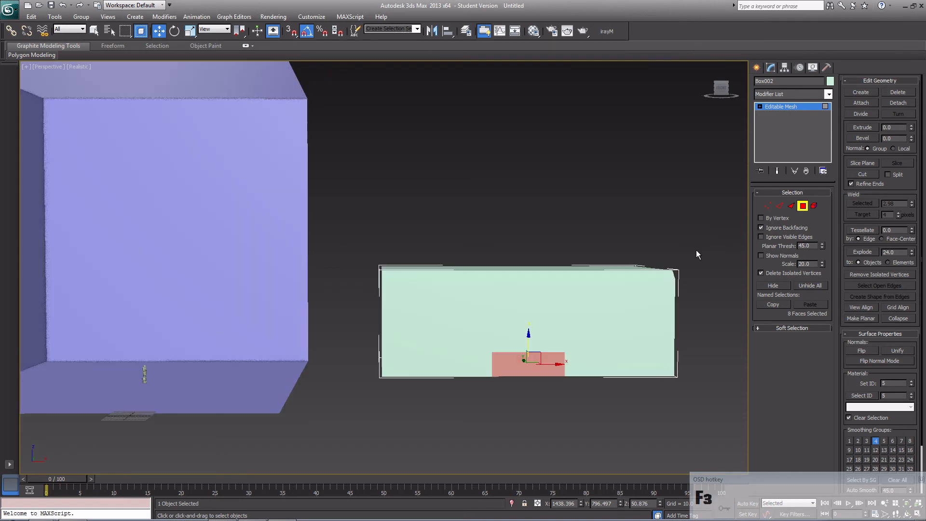
- Extrude the selected doorway faces slightly inward to form a shallow recess
click(911, 129)
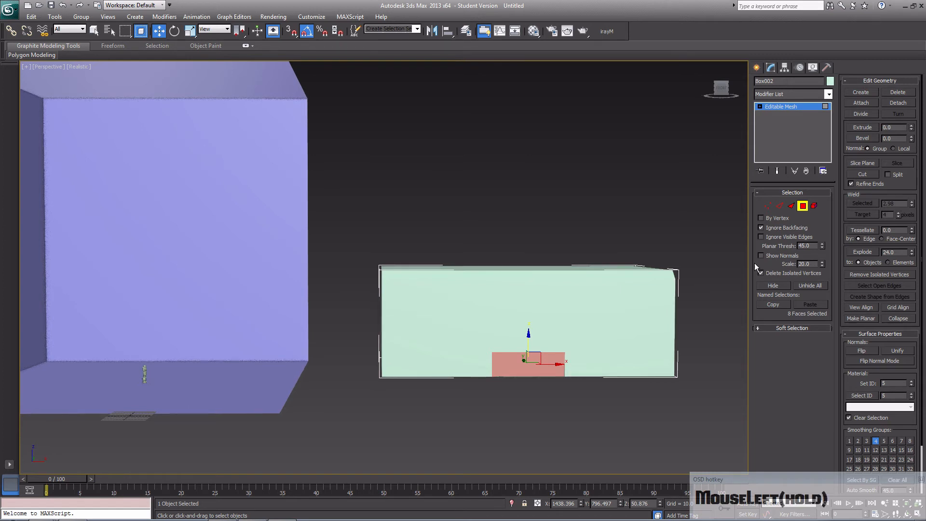
middle_drag(581, 360, 532, 330)
scroll(532, 331, up, 5)
middle_drag(567, 363, 446, 282)
alt+middle_drag(548, 320, 573, 304)
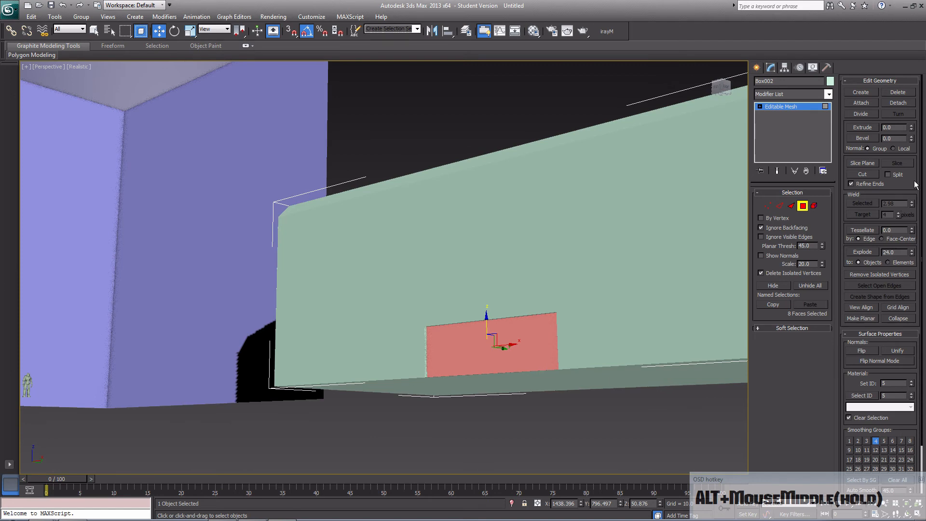
middle_drag(675, 299, 429, 413)
scroll(544, 355, up, 5)
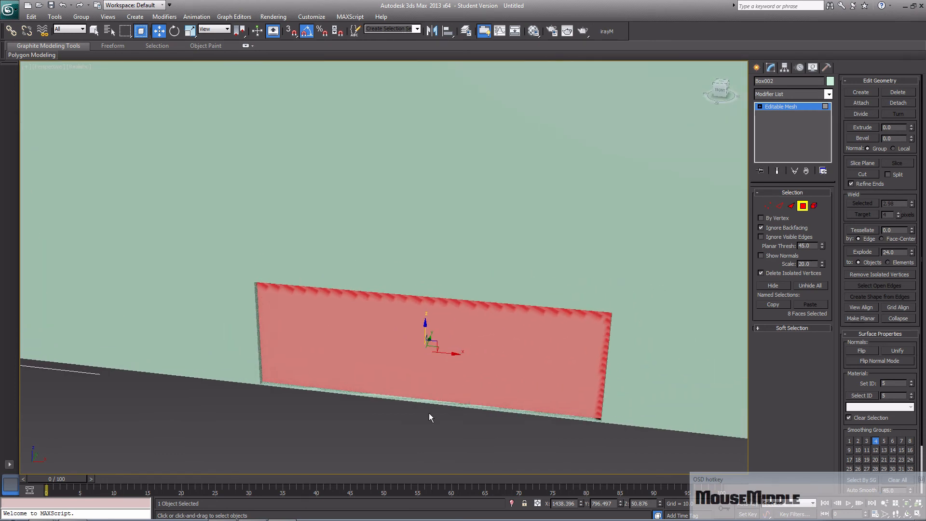
- Turn off Ignore Backfacing and delete the thin ledge faces along the bottom of the doorway recess
click(269, 387)
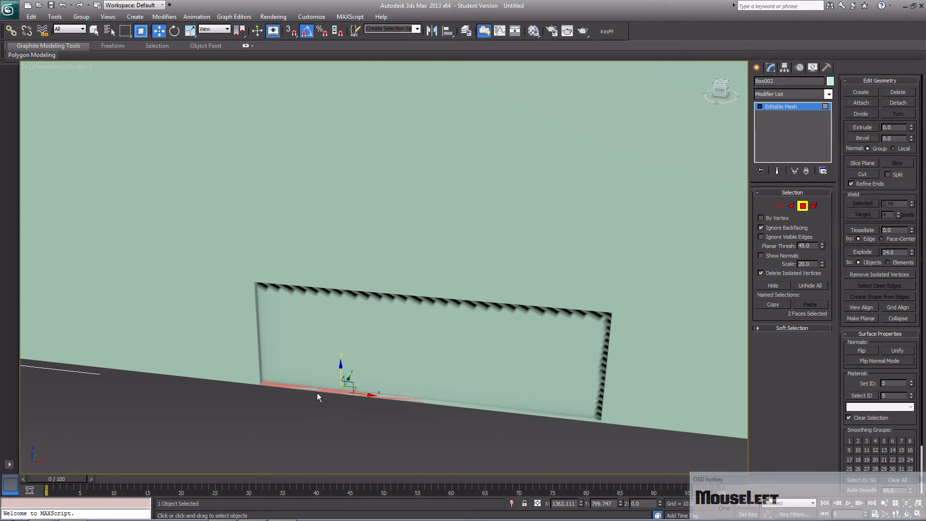
click(387, 395)
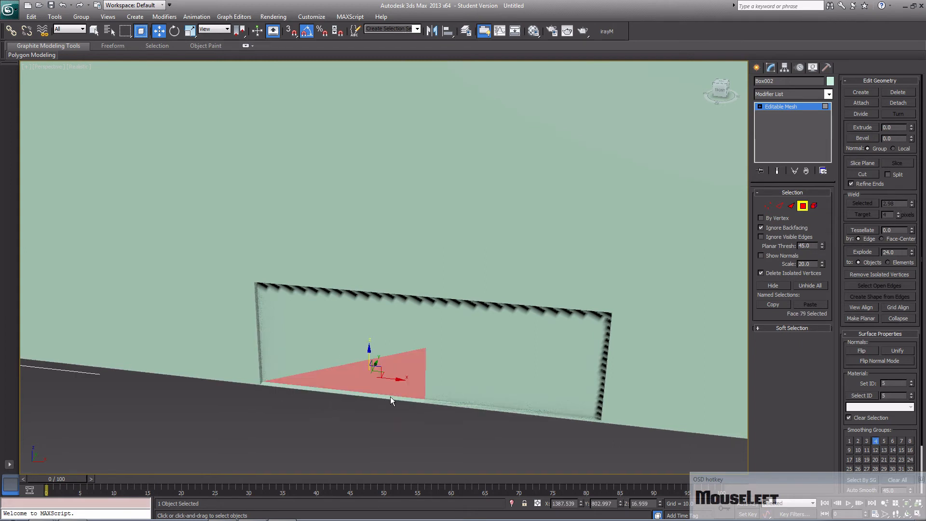
click(417, 403)
alt+middle_drag(441, 402, 414, 371)
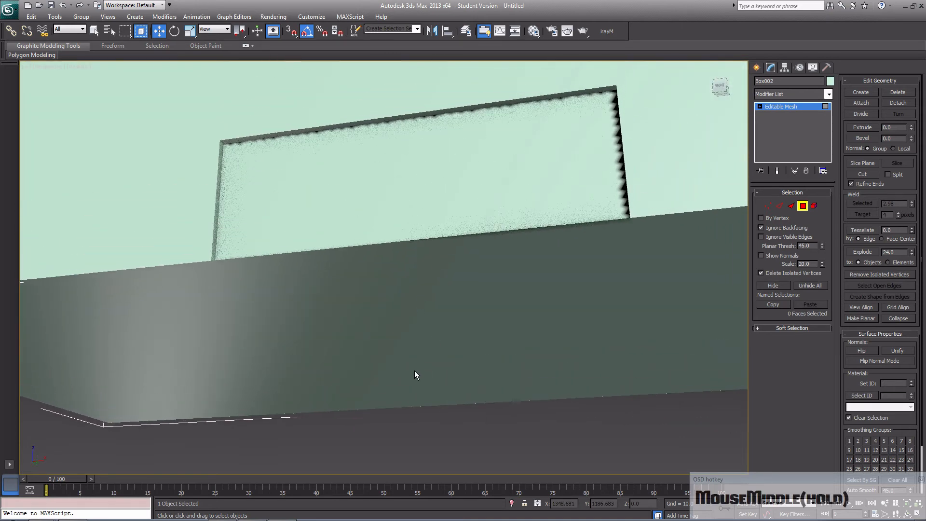
click(304, 250)
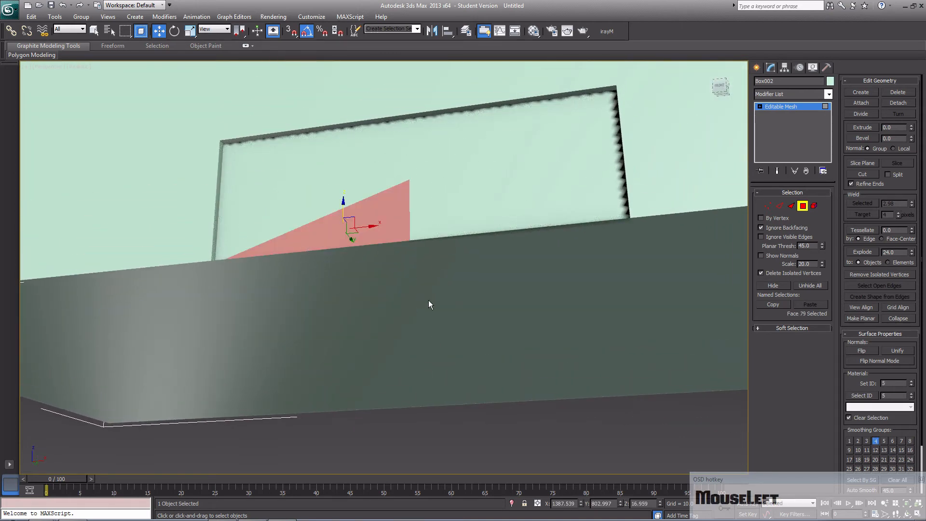
alt+middle_drag(435, 317, 469, 362)
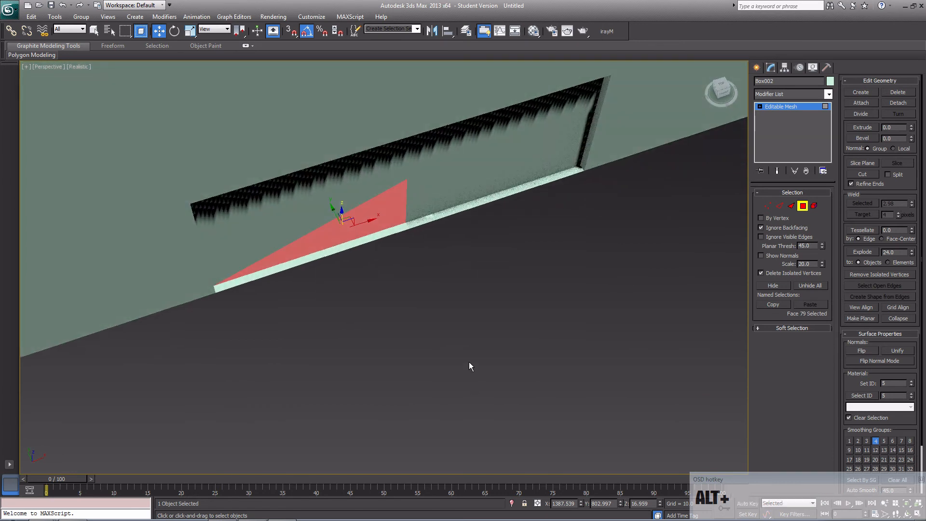
click(400, 234)
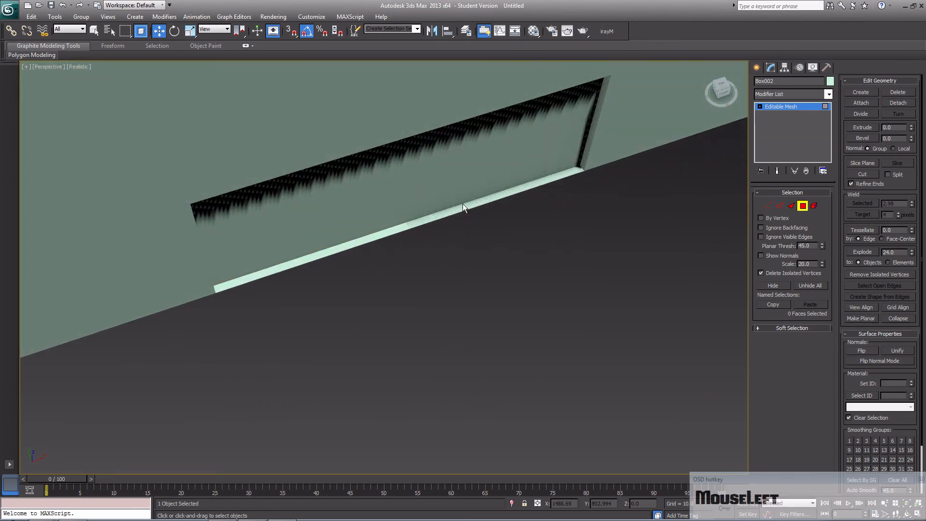
click(464, 208)
key(Delete)
click(391, 231)
key(Delete)
- Delete the box's two end walls and its back wall
alt+middle_drag(447, 271, 473, 396)
scroll(415, 329, down, 3)
alt+middle_drag(416, 330, 367, 352)
scroll(398, 334, down, 5)
click(421, 291)
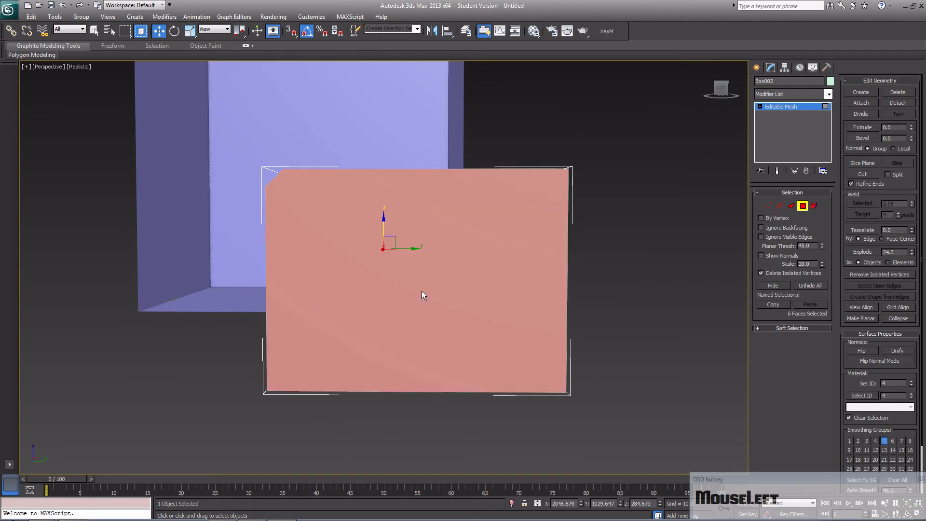
key(Delete)
alt+middle_drag(529, 313, 470, 313)
click(470, 312)
key(Delete)
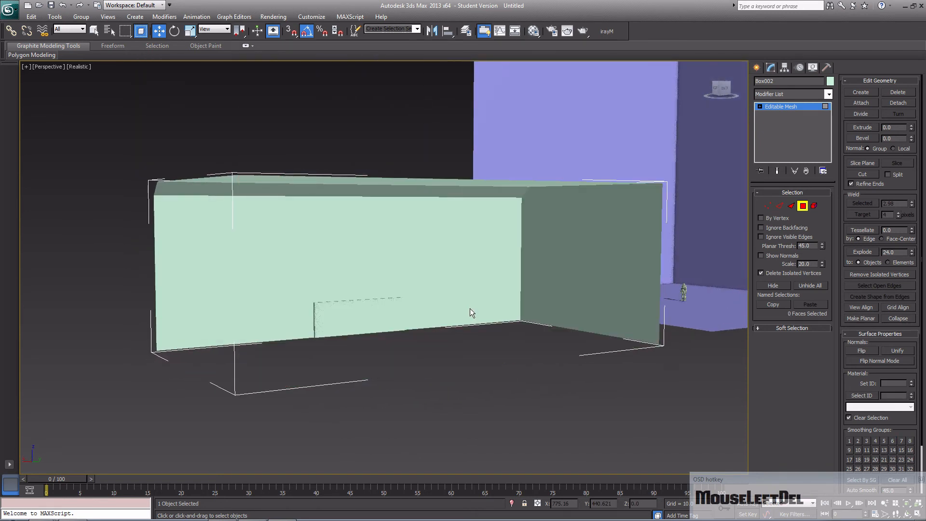
alt+middle_drag(470, 309, 359, 304)
click(396, 286)
key(Delete)
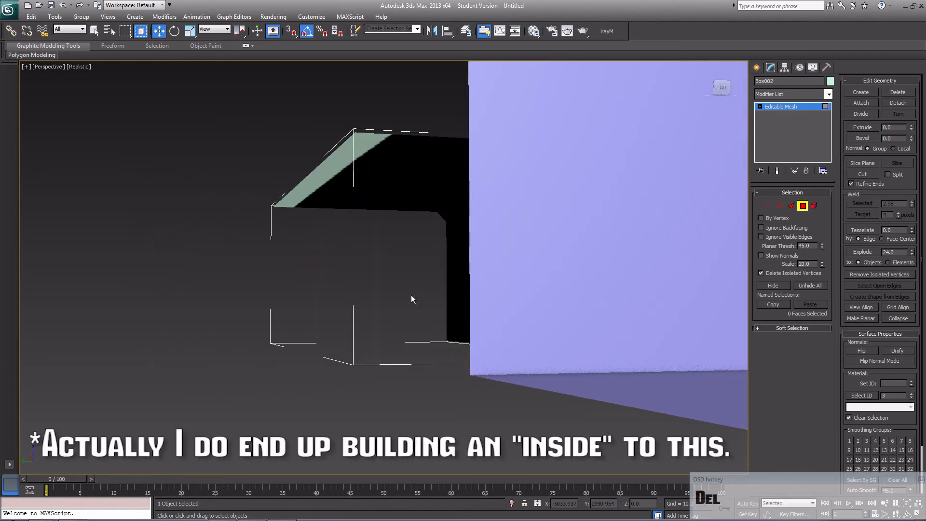
- Select the two central tiles above the doorway on the front wall as a window strip
alt+middle_drag(411, 299, 608, 317)
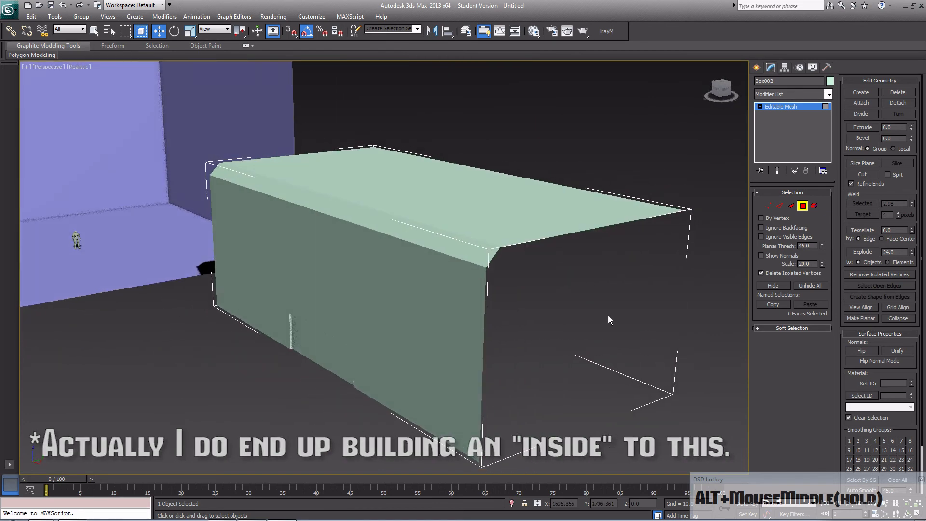
alt+middle_drag(607, 315, 439, 310)
key(F3)
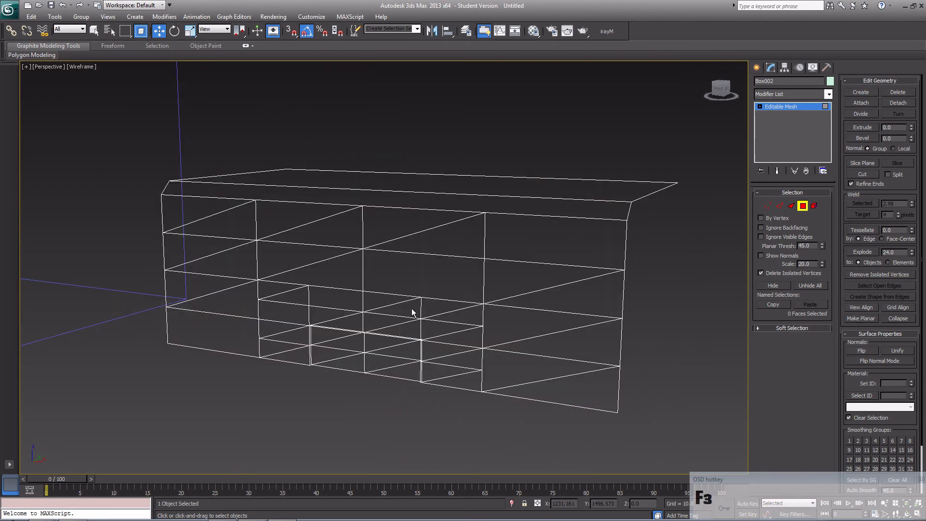
click(291, 255)
ctrl+click(314, 280)
key(F3)
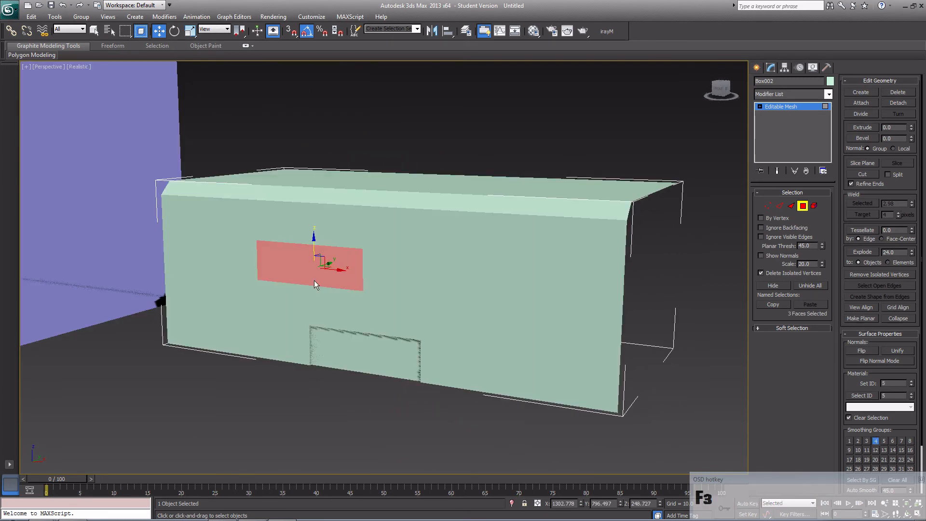
key(F3)
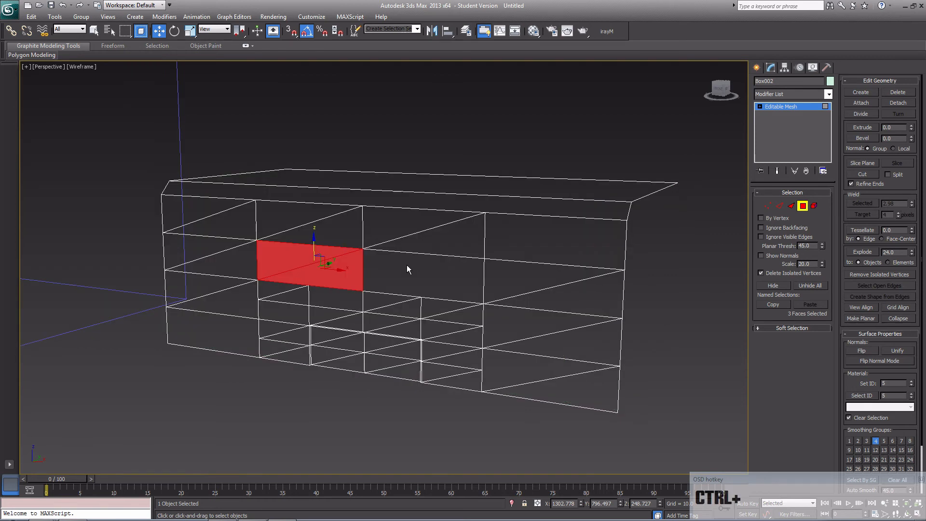
ctrl+click(407, 265)
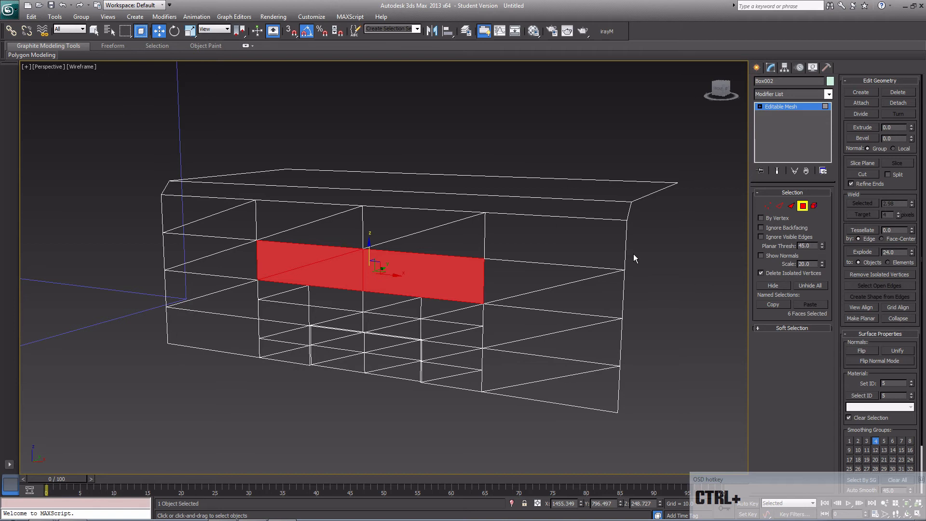
- Extrude the window strip inward by about 30 units and clear the face selection
drag(910, 129, 910, 217)
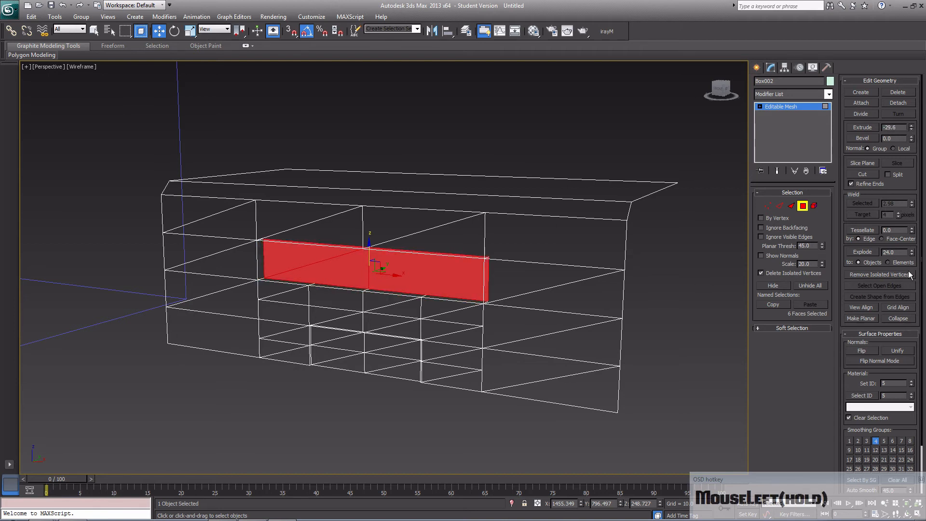
key(F3)
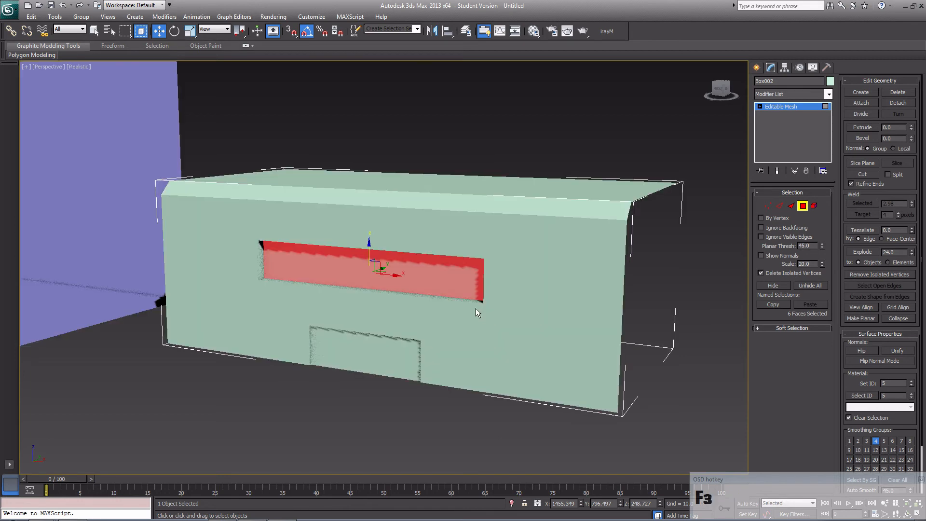
click(691, 331)
alt+middle_drag(420, 285, 384, 288)
scroll(424, 299, down, 4)
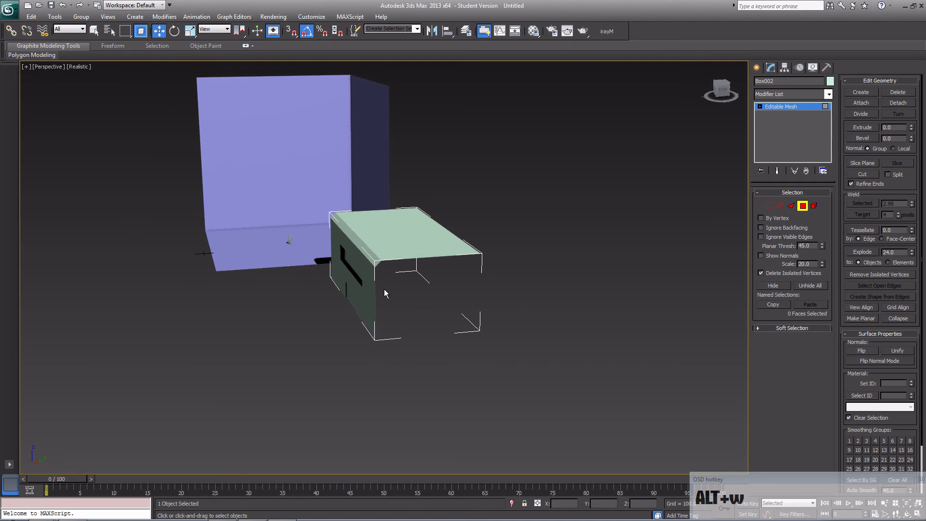
- Move the building shell into the room box, setting it on the floor along the back wall between the side walls
click(757, 68)
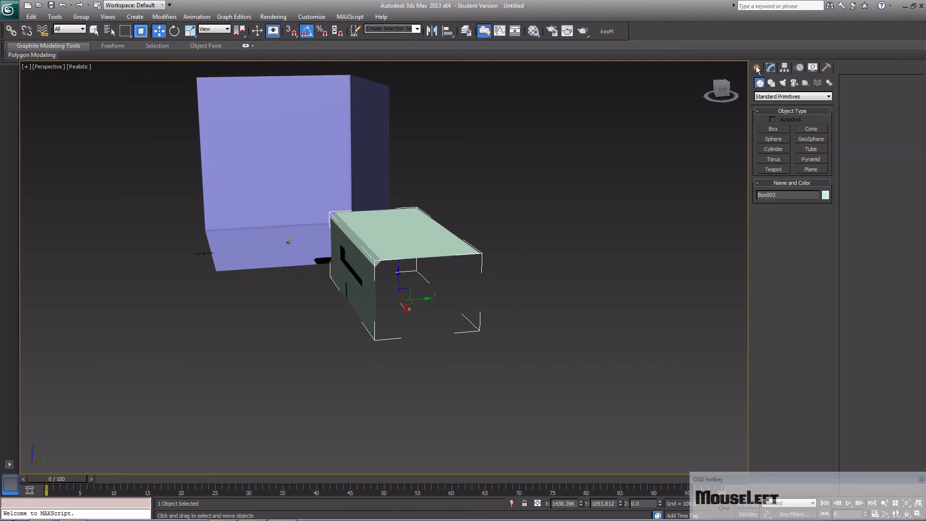
alt+middle_drag(407, 328, 431, 283)
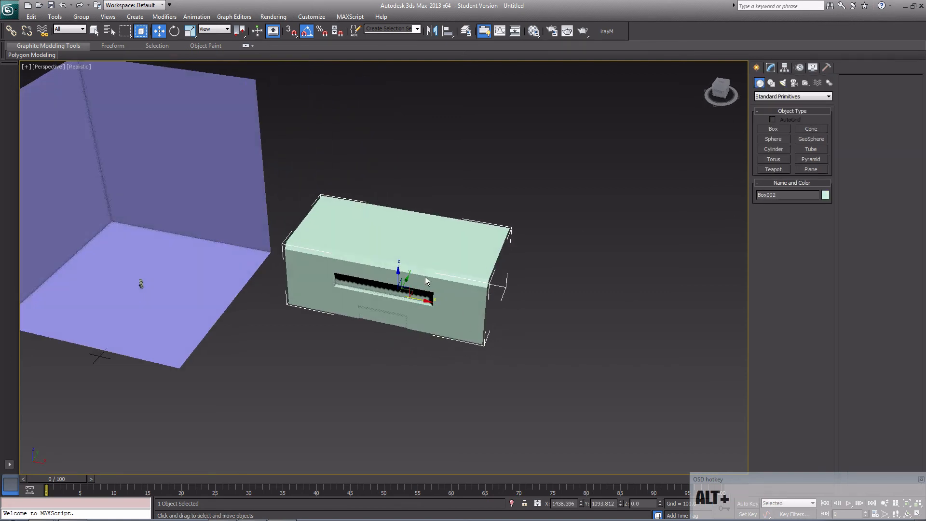
drag(442, 300, 210, 282)
middle_drag(211, 283, 407, 258)
scroll(422, 298, up, 2)
click(403, 262)
mouse_move(403, 263)
mouse_down()
mouse_move(406, 252)
mouse_move(406, 260)
mouse_up()
middle_drag(406, 258, 411, 245)
click(399, 252)
drag(400, 256, 401, 258)
middle_drag(400, 258, 476, 286)
drag(438, 273, 439, 272)
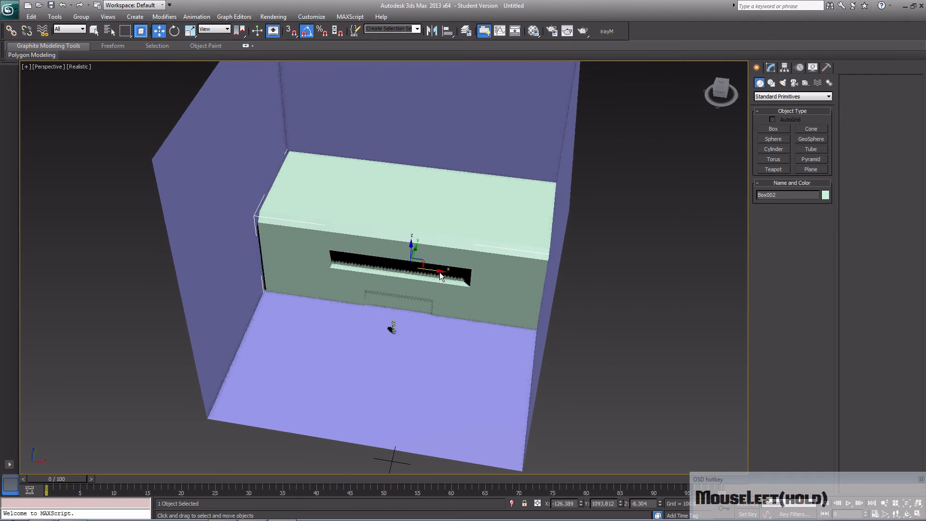
- Scale the building shell along X to about 111 percent so its ends extend past the room's side walls
key(w)
key(e)
key(r)
drag(444, 272, 448, 273)
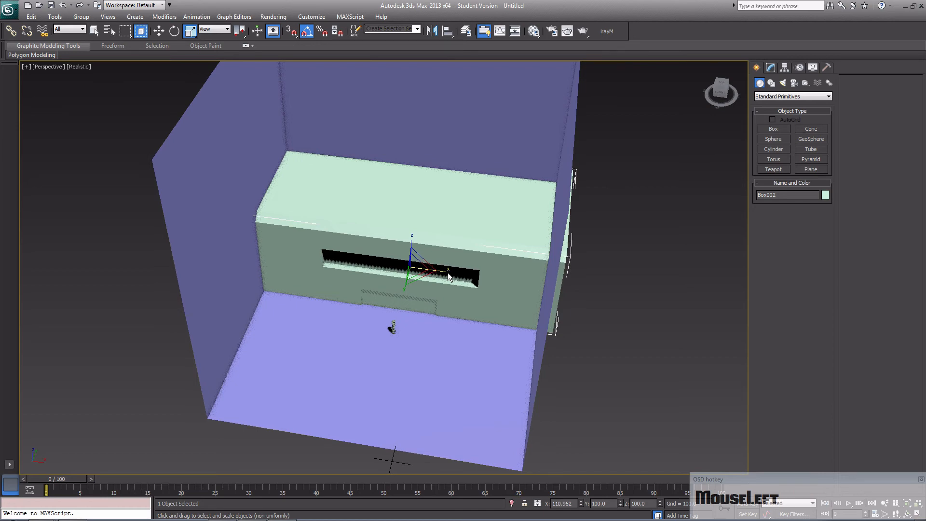
alt+middle_drag(472, 289, 529, 272)
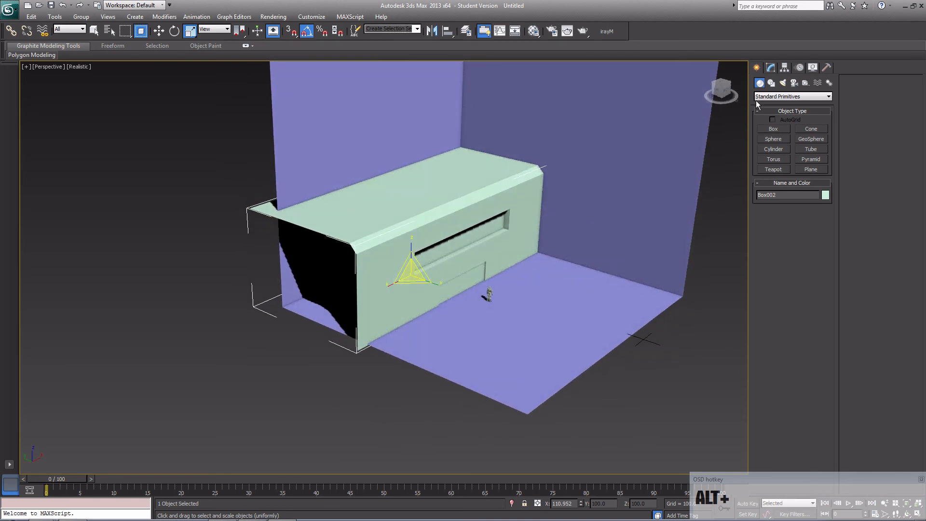
- Turn the building shell into a Boolean compound object
click(772, 97)
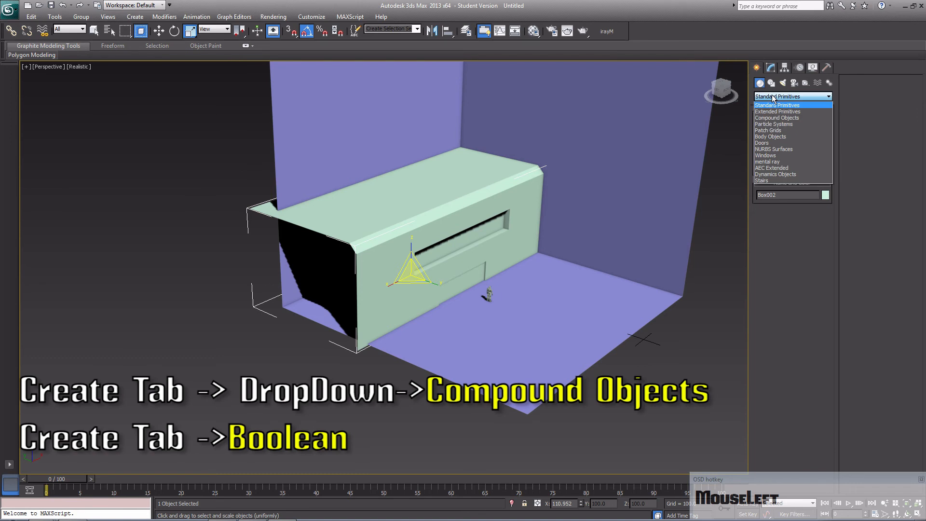
click(777, 118)
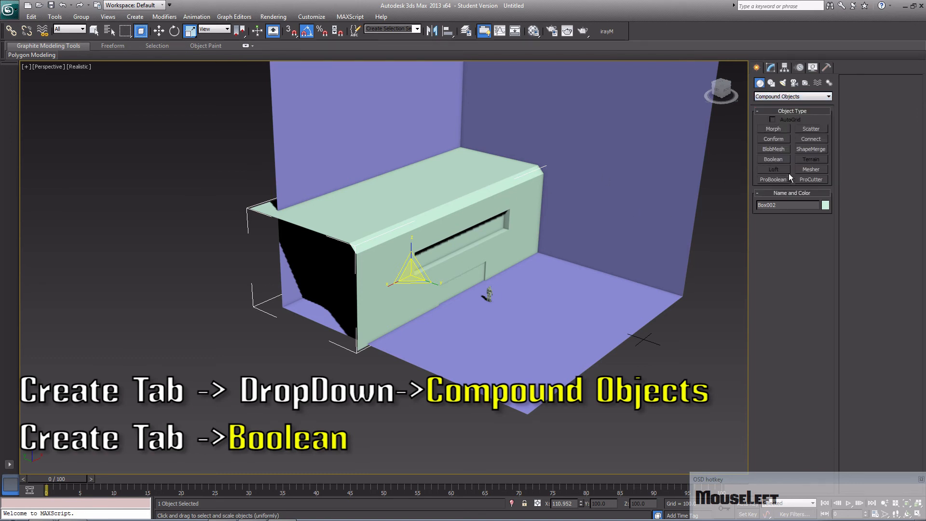
click(779, 160)
key(r)
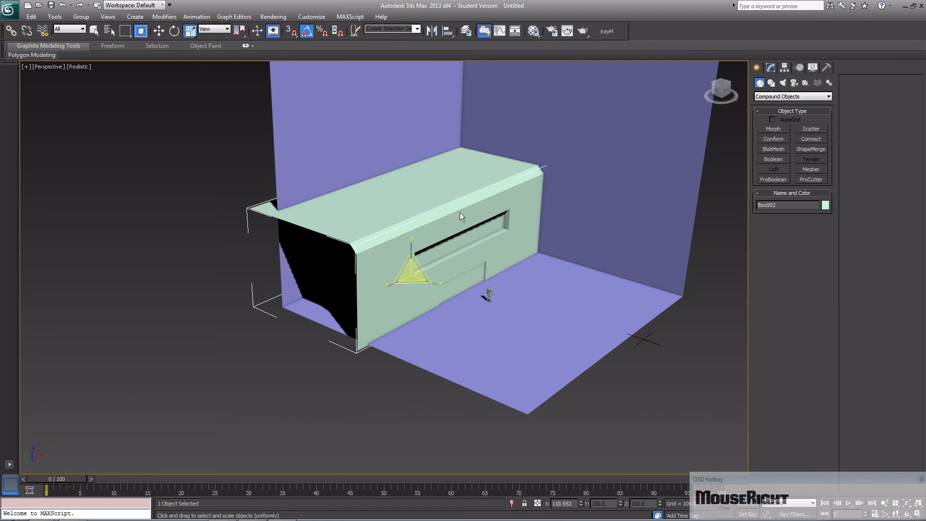
right_click(470, 210)
mouse_move(482, 304)
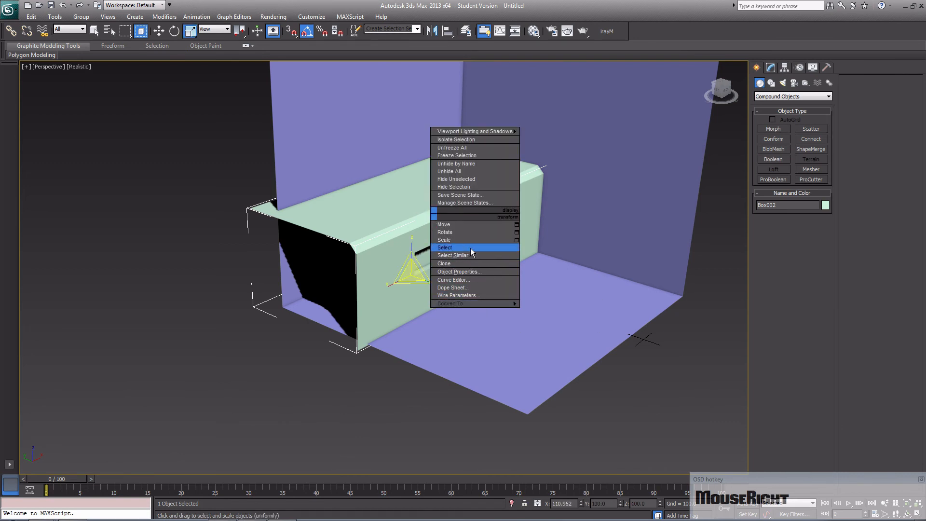
click(470, 270)
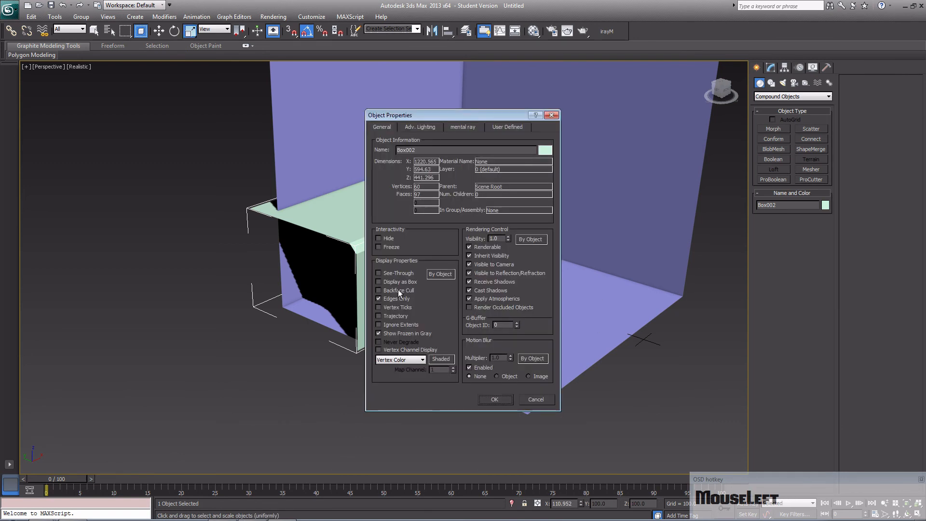
click(535, 399)
middle_drag(502, 305, 466, 325)
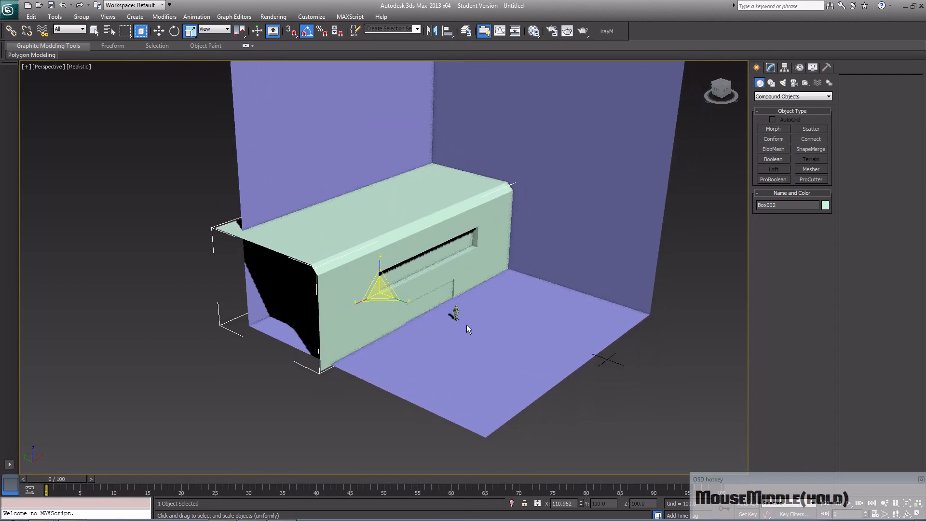
key(q)
middle_drag(461, 272, 458, 271)
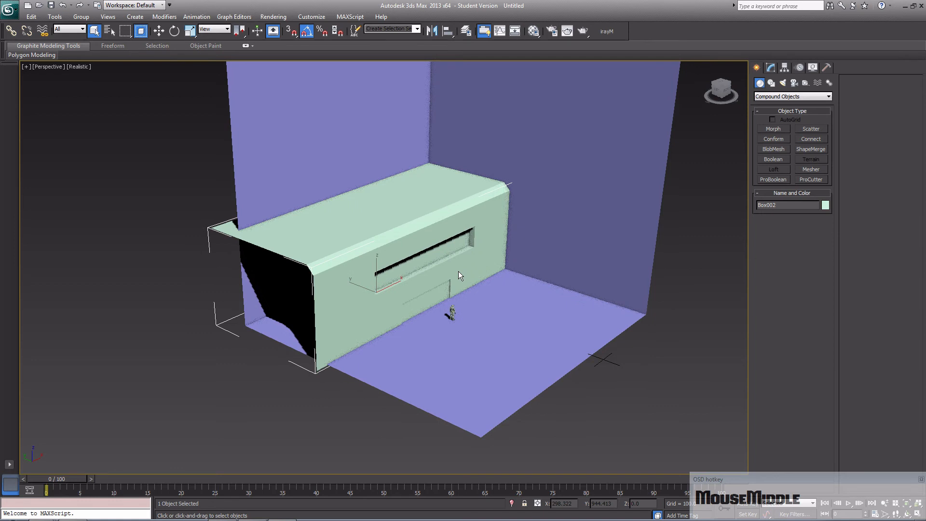
middle_drag(525, 287, 521, 294)
click(522, 294)
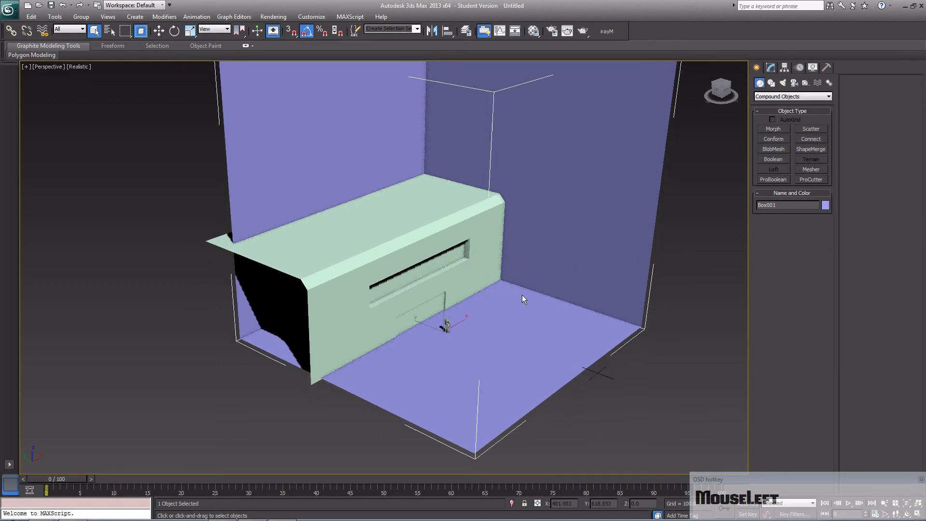
click(445, 233)
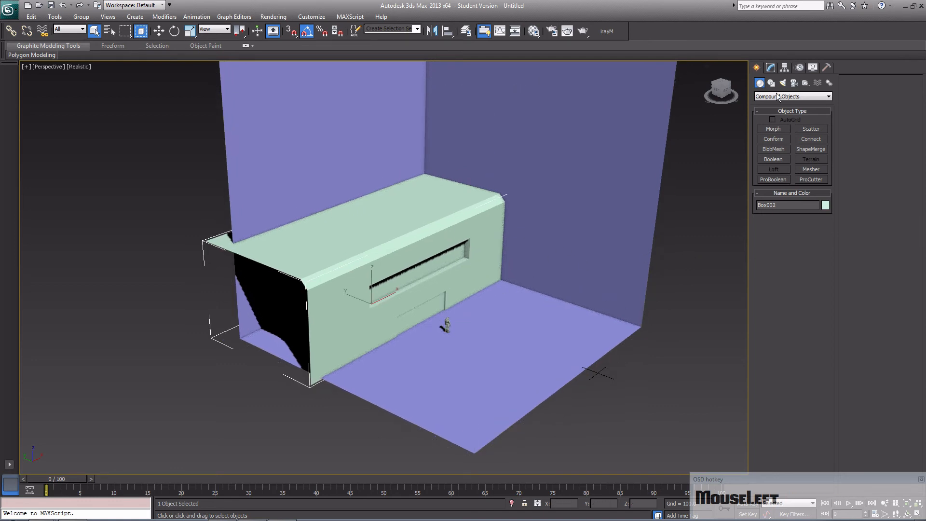
- Set the shell's Boolean operation to Union and pick the room box as operand B
click(770, 68)
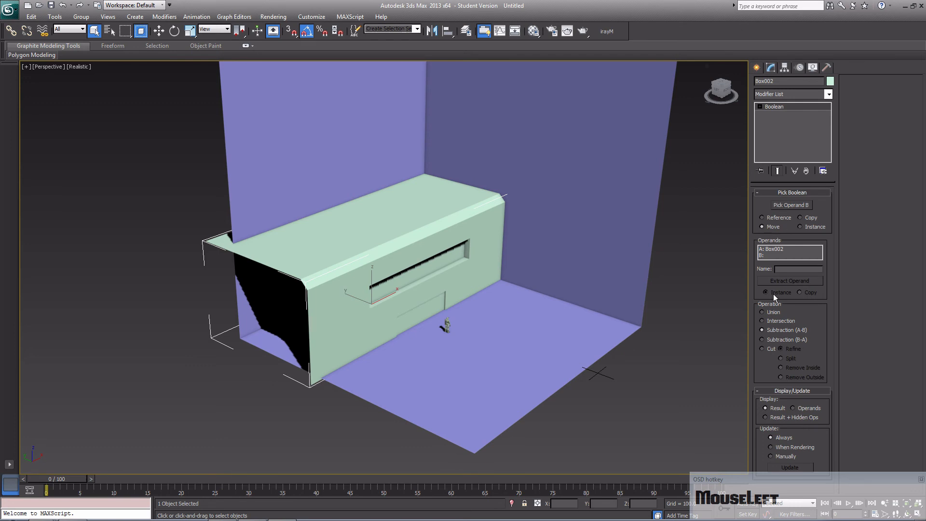
click(757, 68)
click(770, 68)
scroll(791, 433, down, 3)
scroll(792, 436, up, 3)
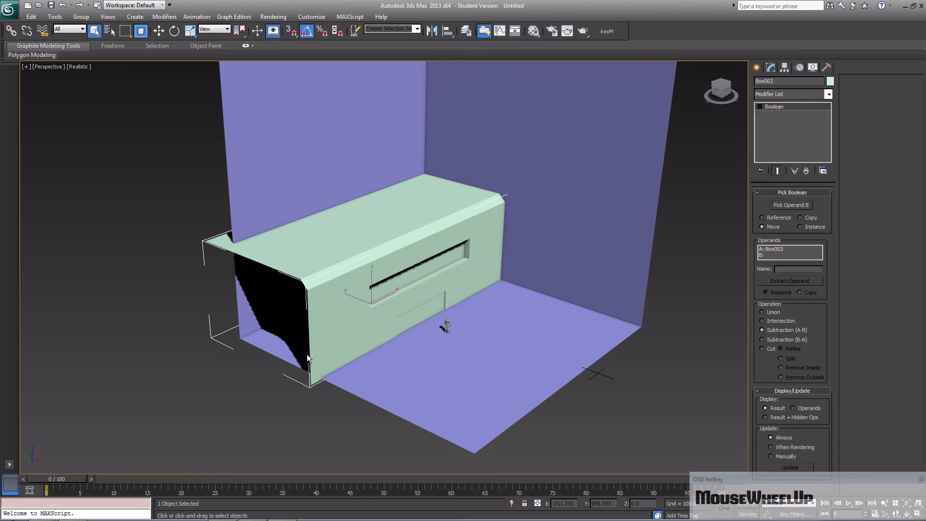
click(772, 313)
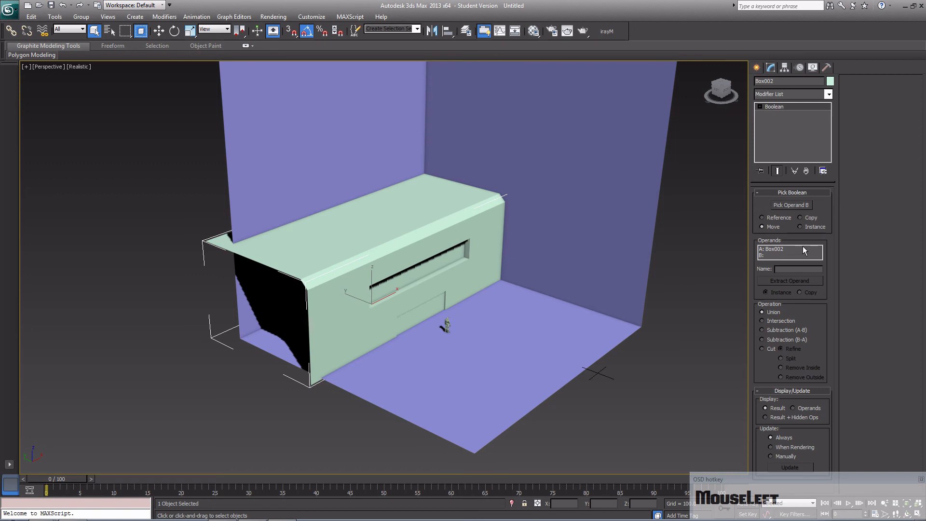
click(530, 281)
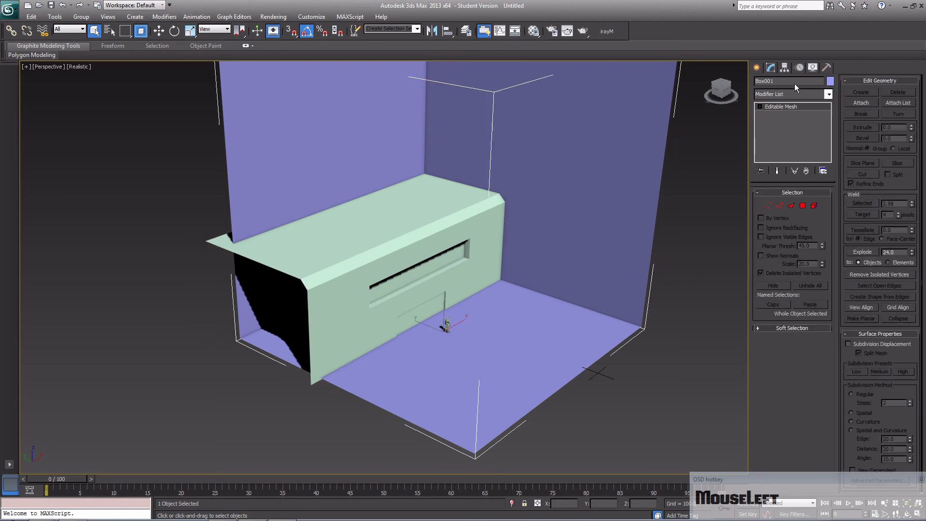
click(467, 232)
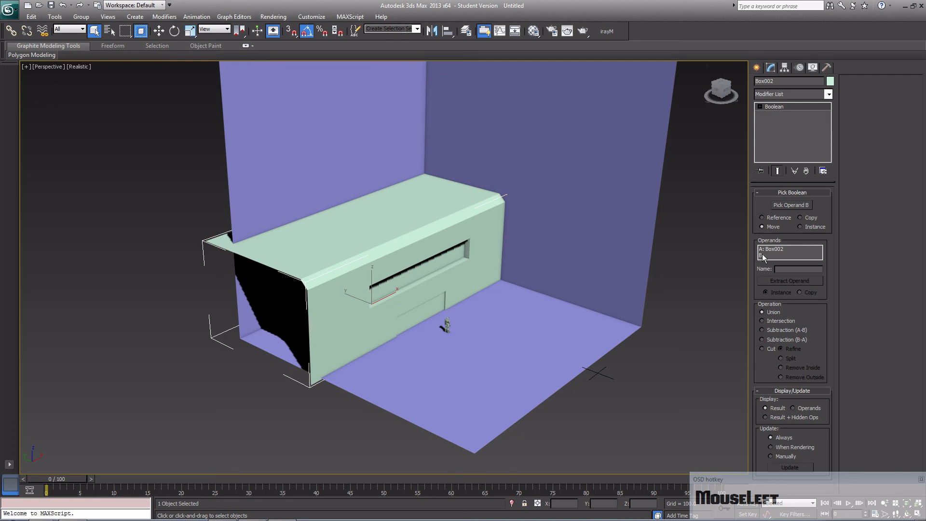
click(789, 202)
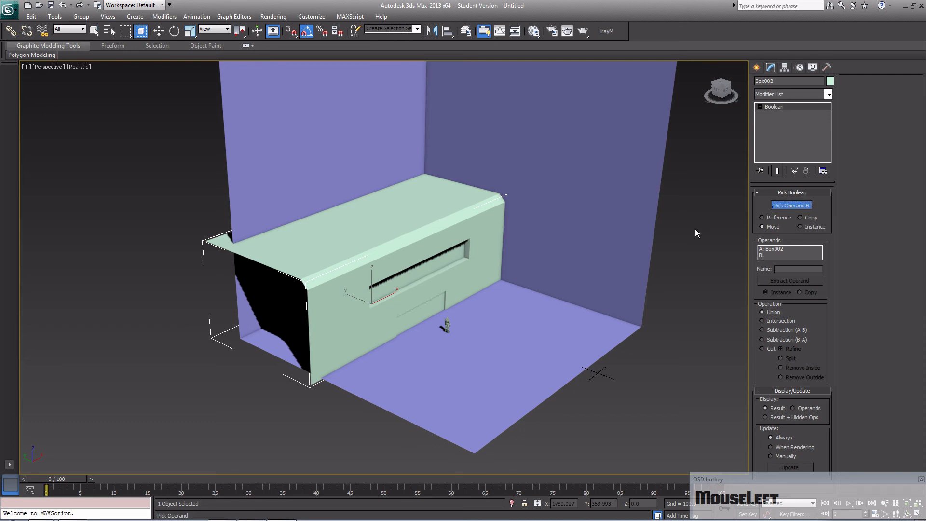
click(594, 248)
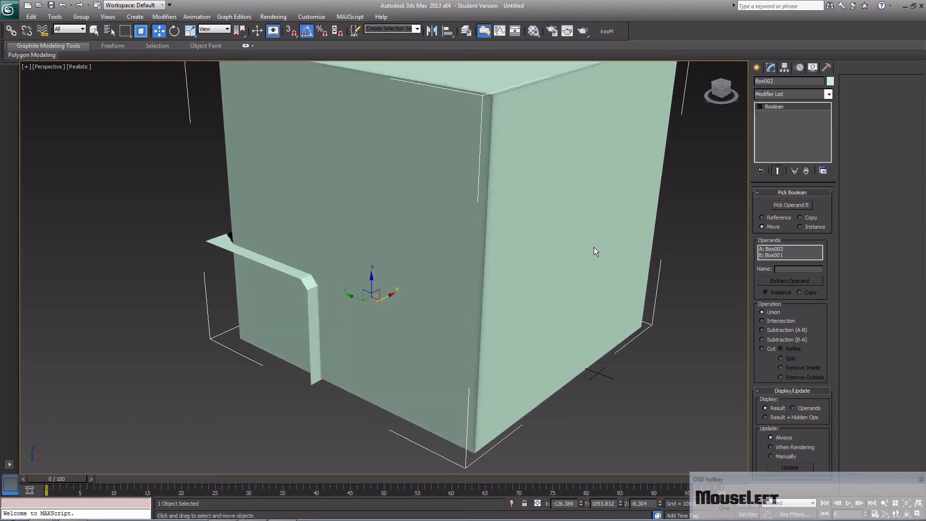
- Turn on Backface Cull in the merged object's properties
alt+middle_drag(565, 221, 540, 211)
right_click(447, 204)
click(481, 262)
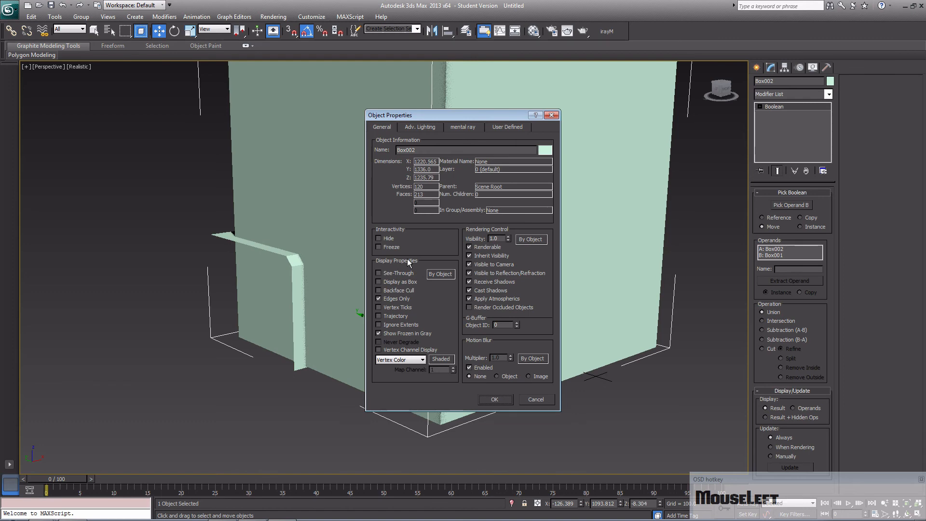
click(395, 291)
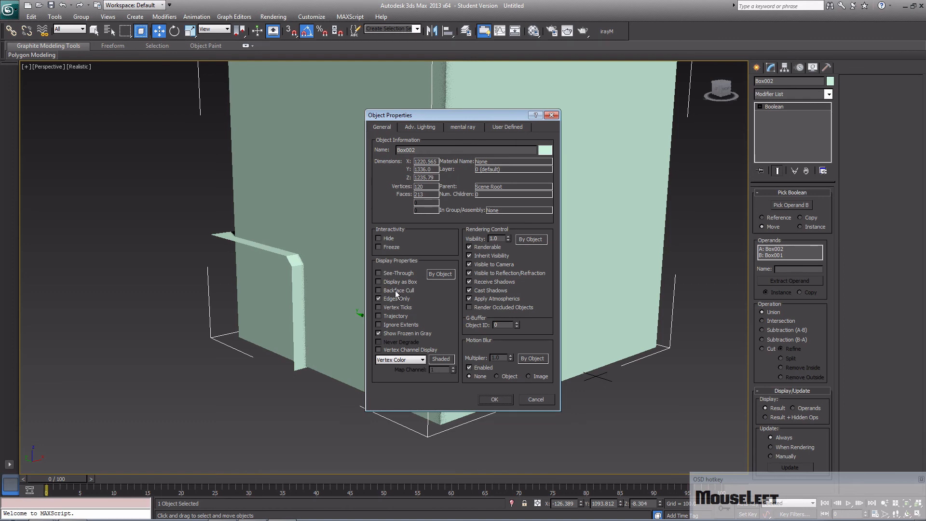
click(494, 399)
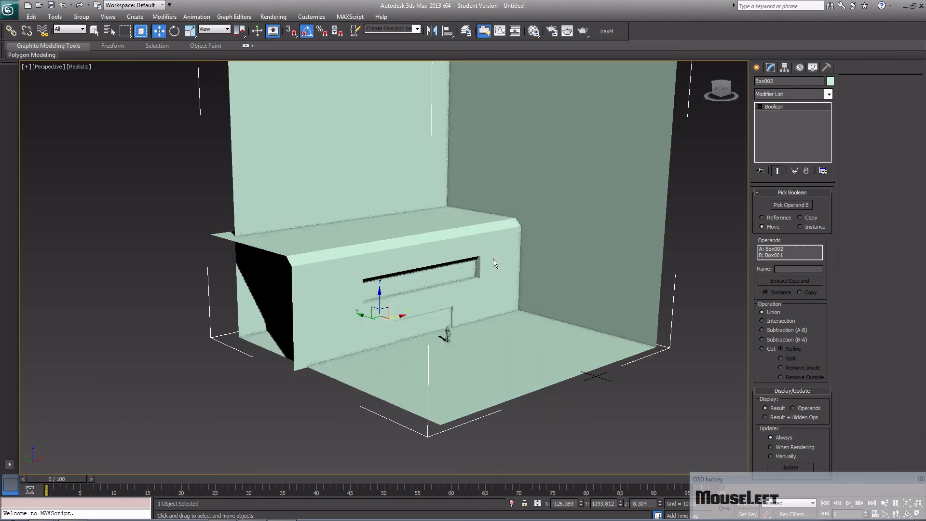
- Examine where the shell intersects the room's walls and floor, comparing the wireframe and shaded displays
mouse_move(485, 265)
alt+middle_down()
mouse_move(395, 254)
mouse_move(438, 243)
mouse_move(457, 218)
mouse_move(482, 262)
mouse_move(467, 268)
alt+middle_up()
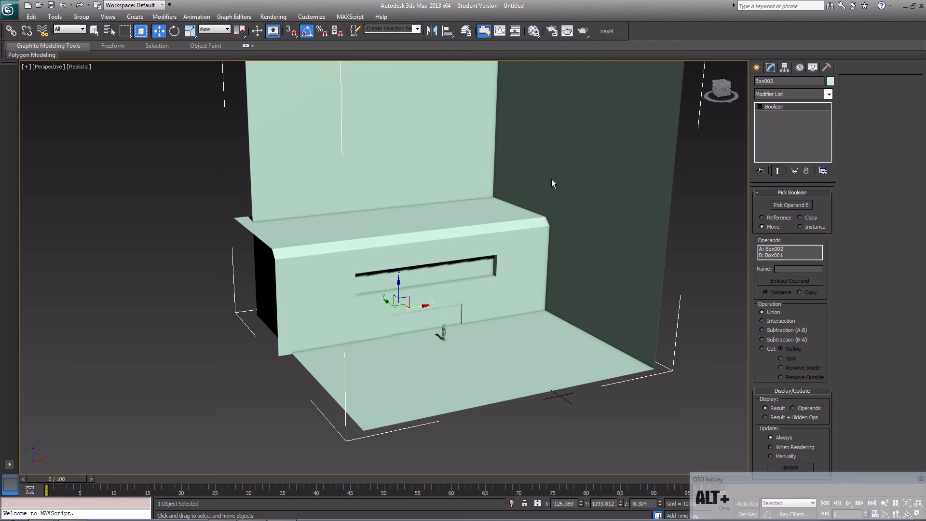
alt+middle_drag(510, 266, 470, 280)
key(F3)
scroll(470, 253, up, 10)
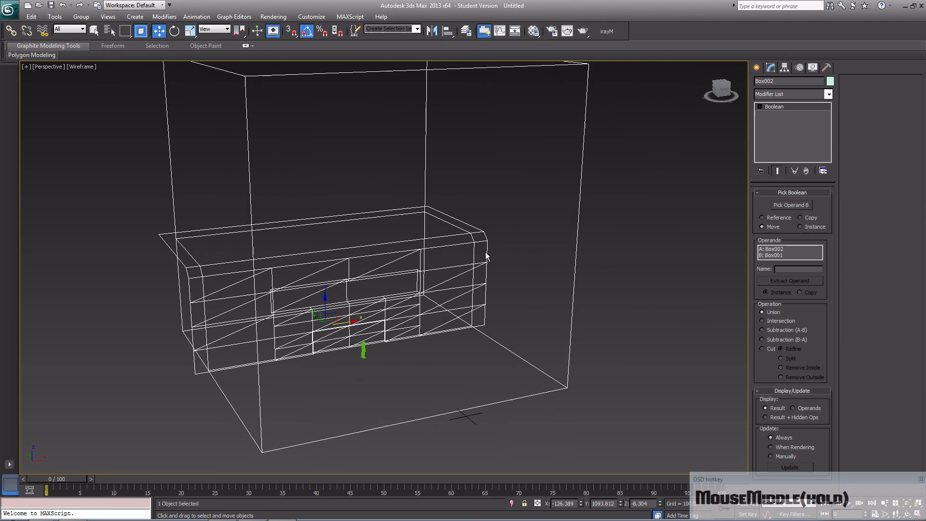
middle_drag(472, 248, 500, 288)
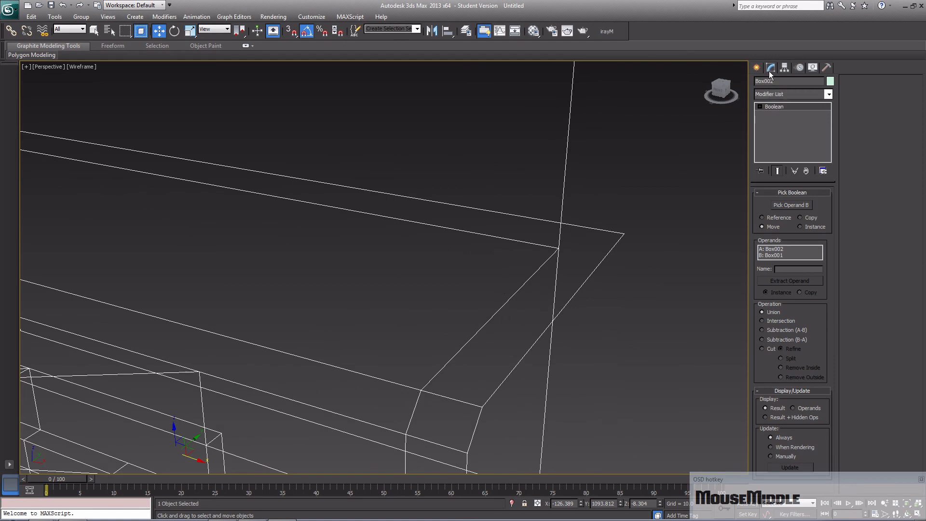
key(F3)
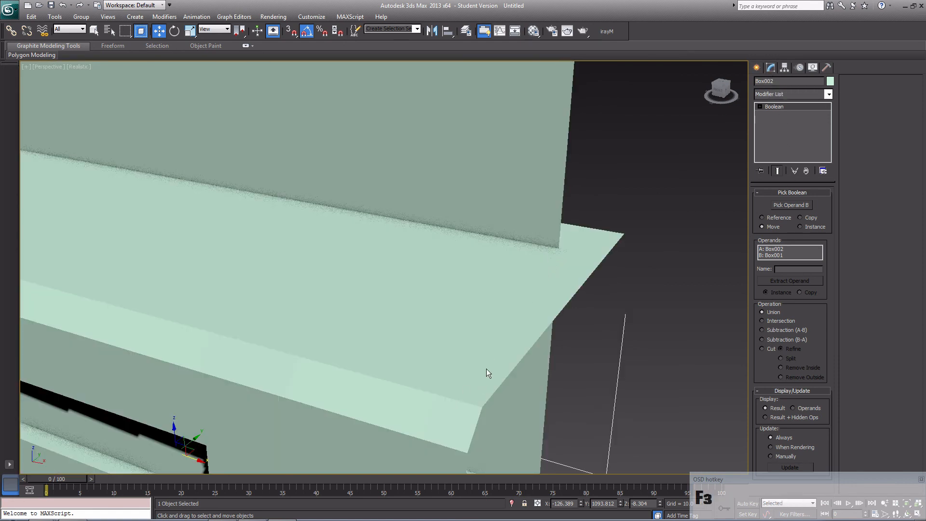
key(F3)
middle_drag(458, 407, 622, 316)
alt+middle_drag(423, 340, 332, 339)
key(F3)
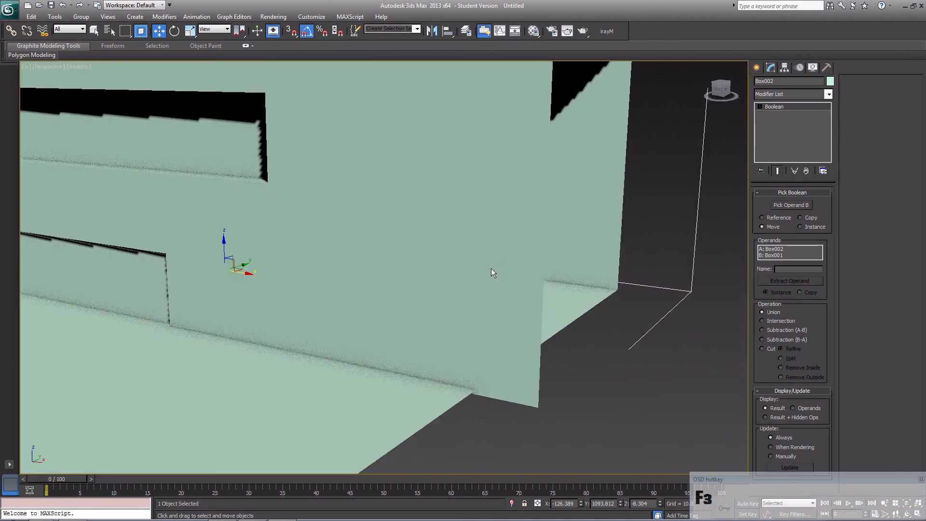
mouse_move(490, 354)
alt+middle_down()
mouse_move(516, 362)
mouse_move(440, 332)
mouse_move(553, 366)
alt+middle_up()
scroll(492, 414, down, 2)
scroll(399, 337, down, 3)
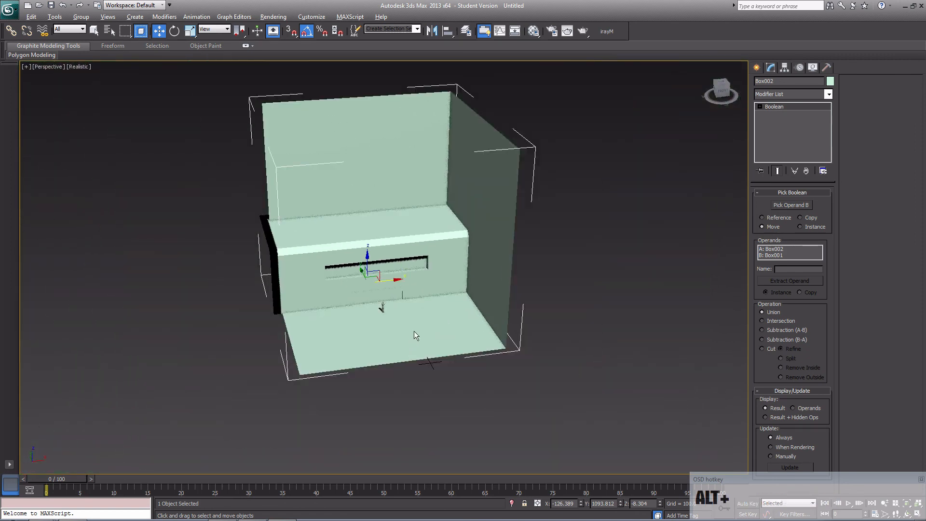
- Convert the merged Boolean object to an Editable Poly
alt+middle_drag(414, 330, 384, 322)
right_drag(387, 164, 433, 259)
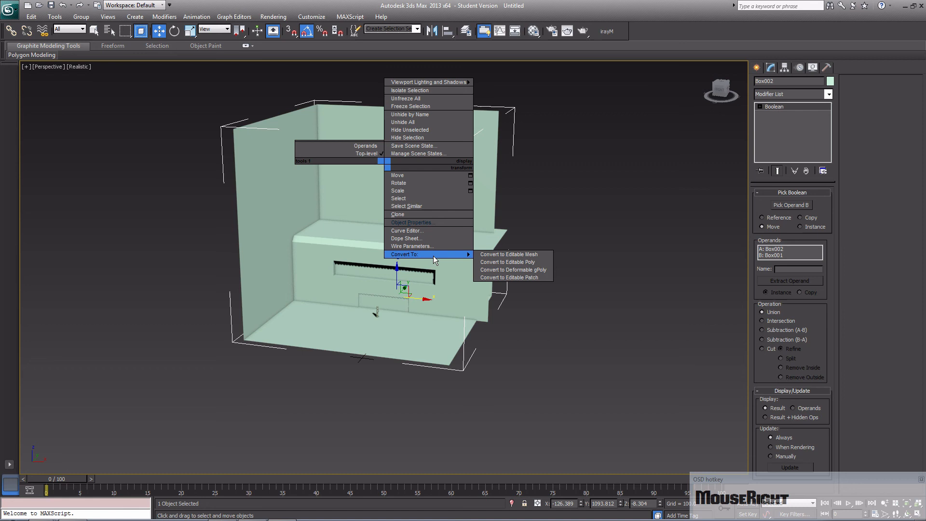
click(539, 260)
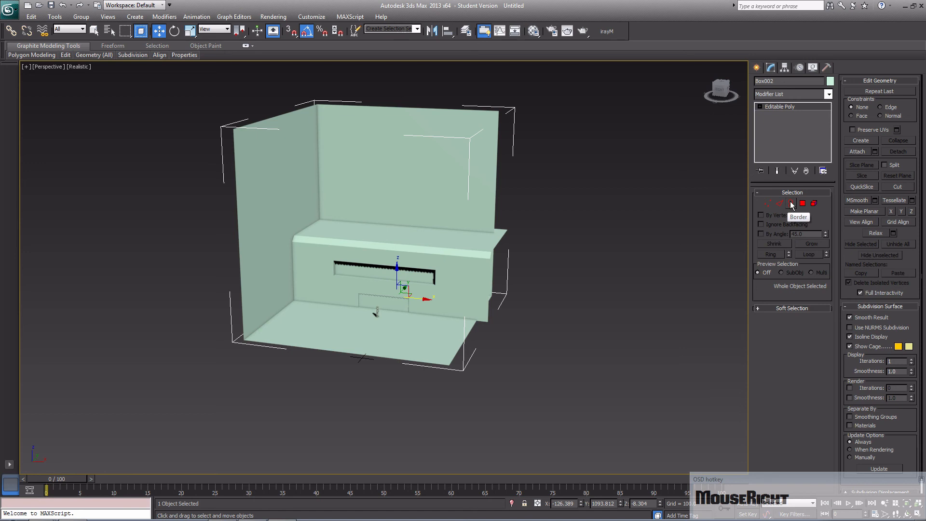
- Select the open border running along the seam between the building shell and the room's walls and floor
click(790, 204)
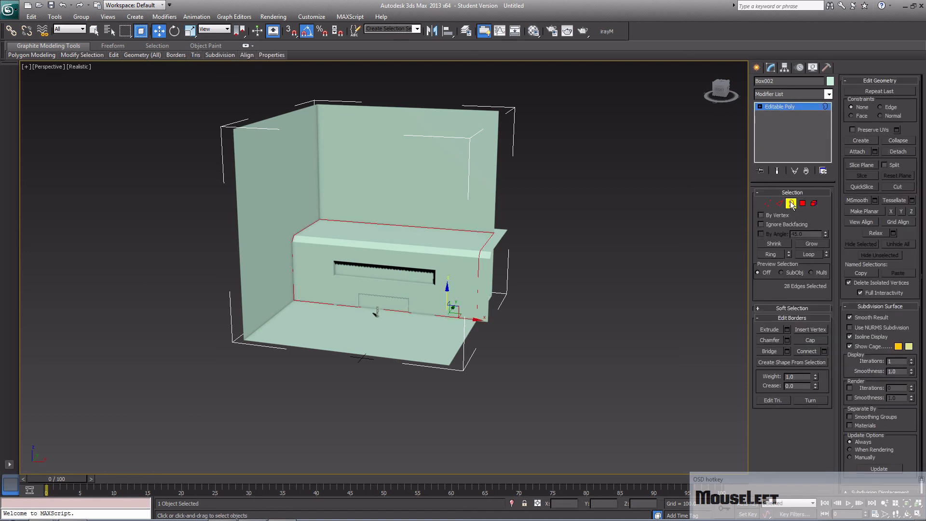
click(478, 295)
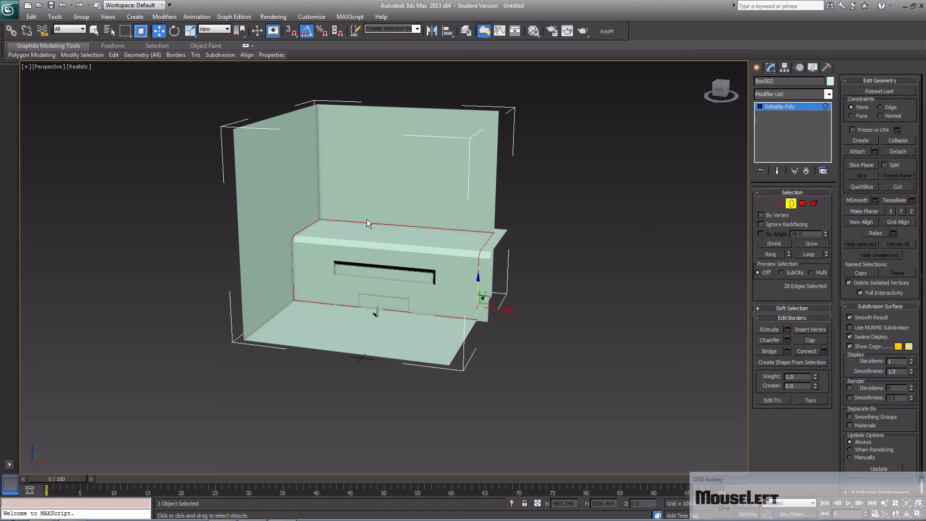
click(291, 270)
click(488, 239)
mouse_move(515, 299)
alt+middle_down()
mouse_move(524, 342)
mouse_move(571, 318)
mouse_move(339, 299)
mouse_move(387, 261)
mouse_move(302, 276)
mouse_move(270, 264)
alt+middle_up()
middle_drag(317, 309, 444, 302)
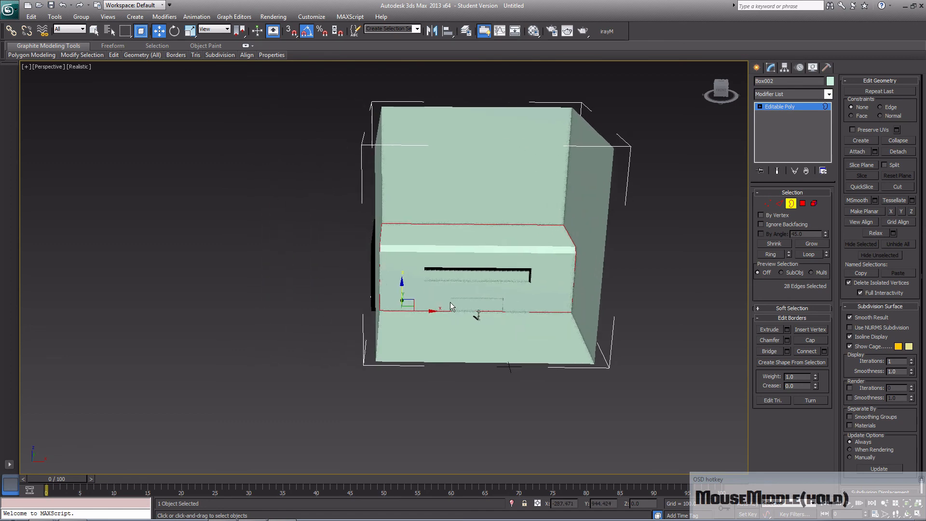
- Select the building shell's outer open border instead of the room seam, and inspect it in the wireframe and shaded displays
scroll(457, 302, up, 5)
middle_drag(508, 322, 415, 344)
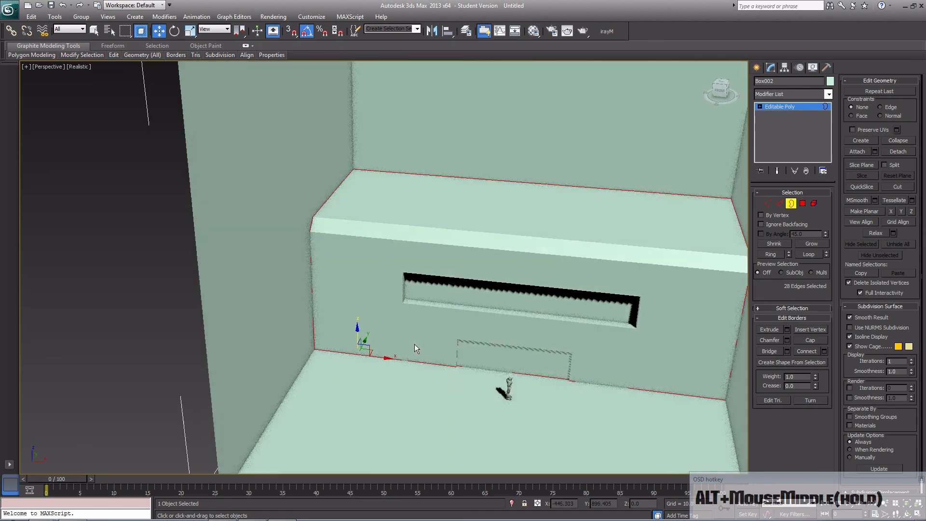
alt+click(404, 359)
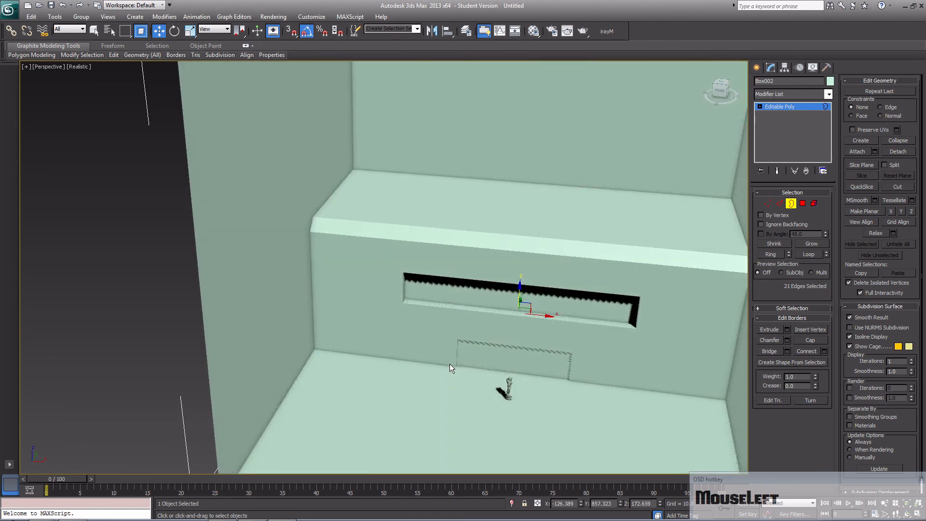
key(F3)
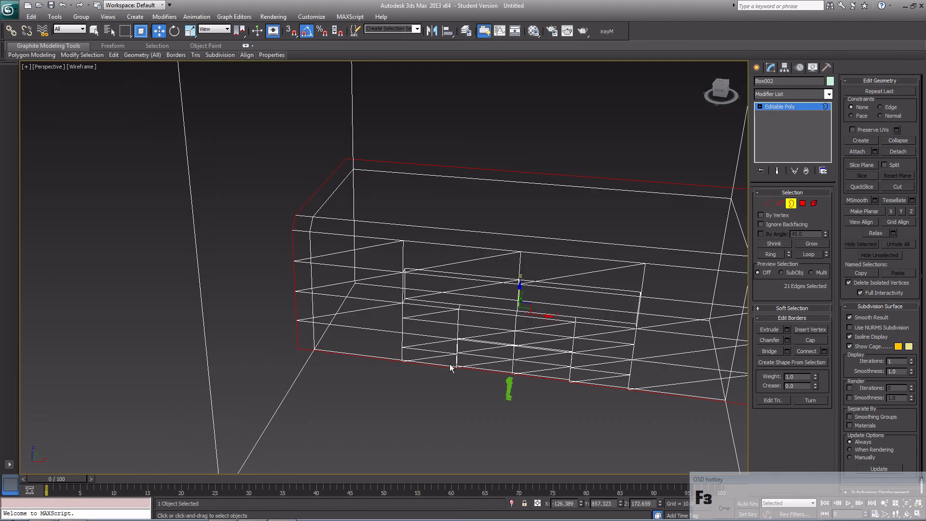
alt+middle_drag(291, 223, 325, 323)
key(F3)
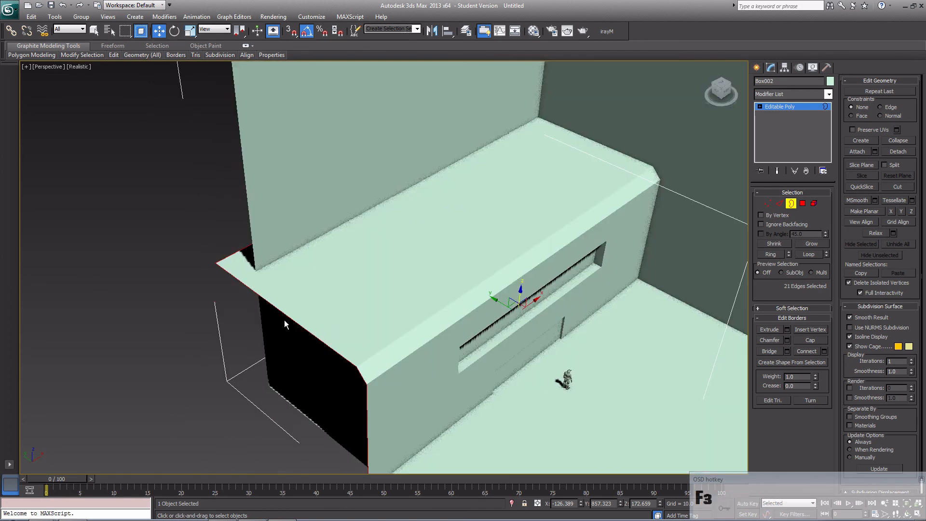
- Delete the room's side wall polygon that closes off one end of the building shell
key(alt)
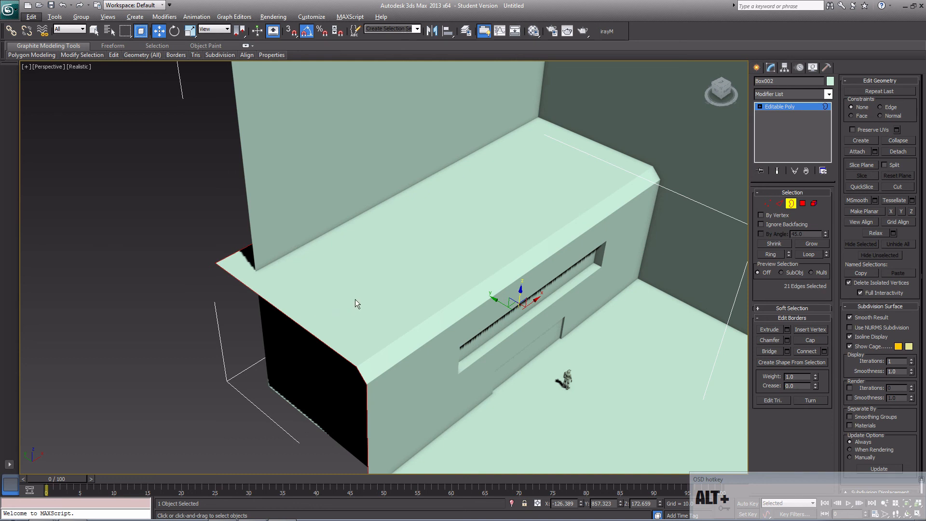
middle_drag(355, 299, 397, 247)
key(alt)
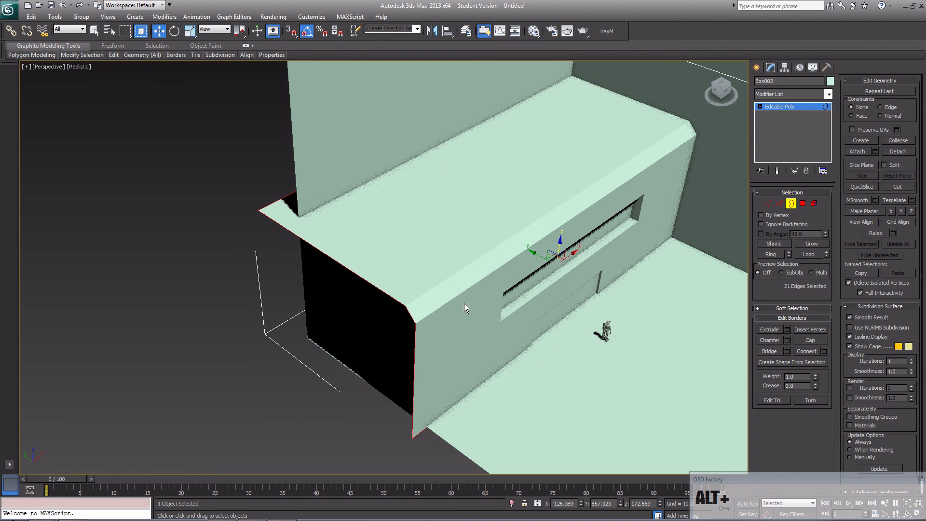
middle_drag(492, 308, 482, 302)
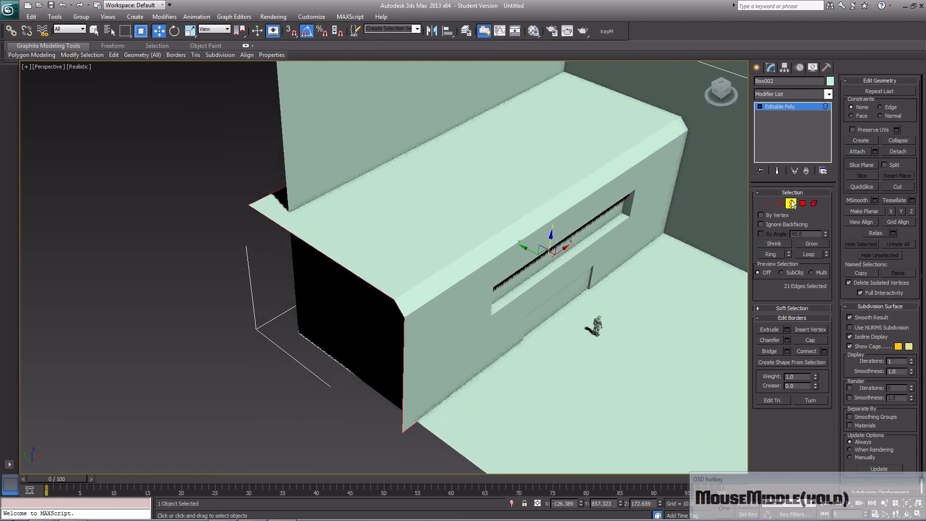
alt+middle_drag(568, 275, 397, 335)
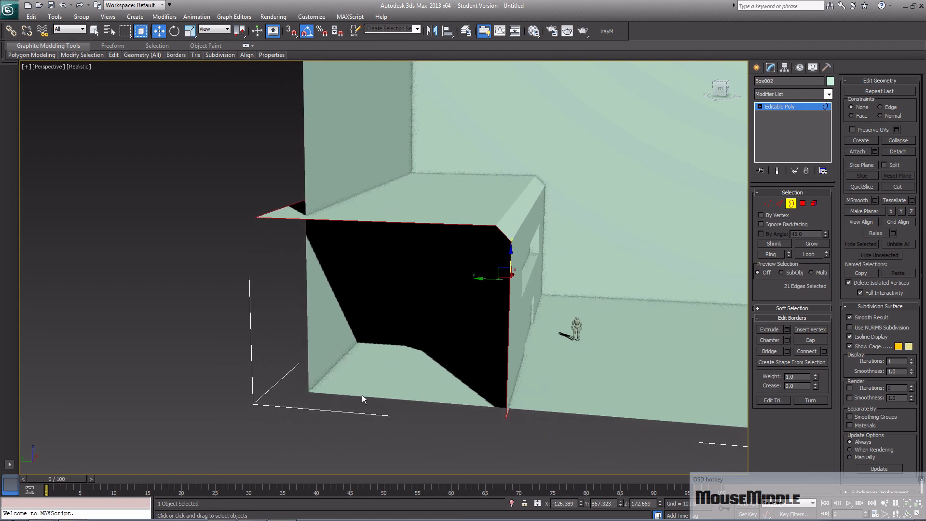
click(802, 203)
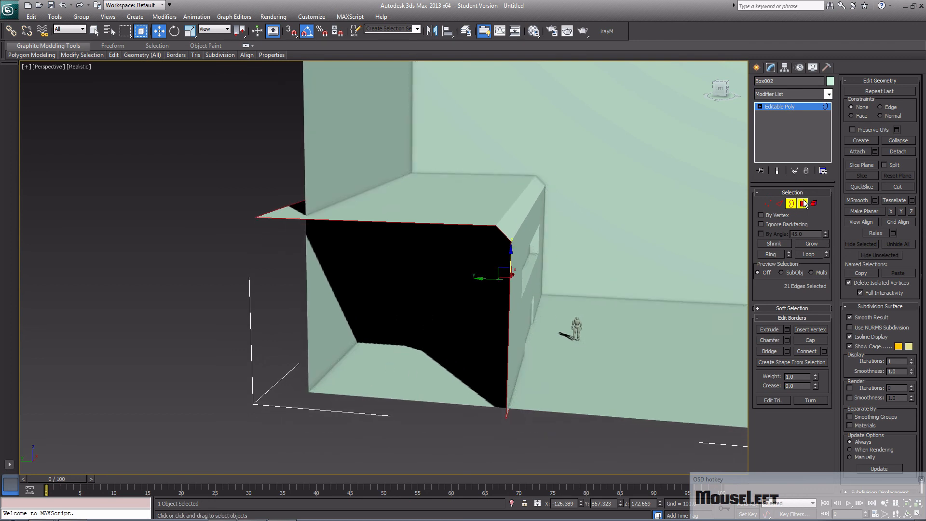
click(372, 414)
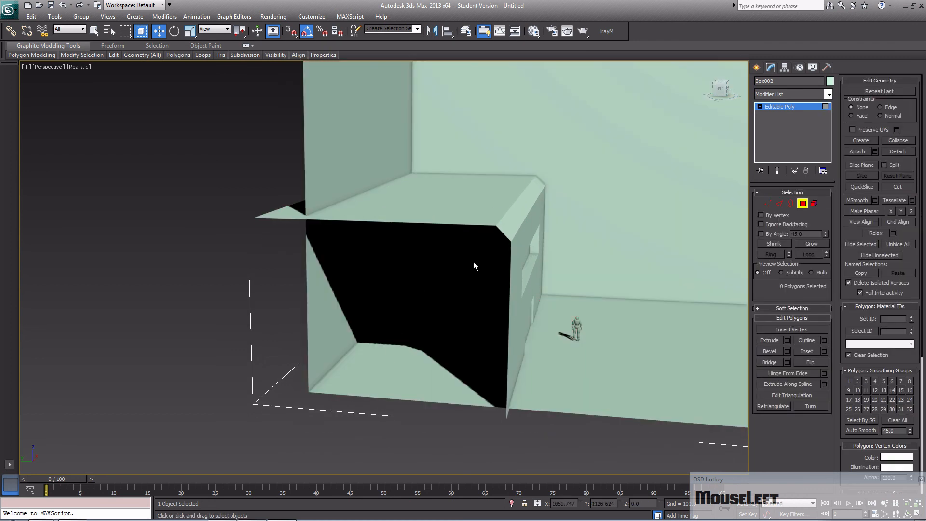
alt+middle_drag(434, 371, 489, 376)
click(436, 384)
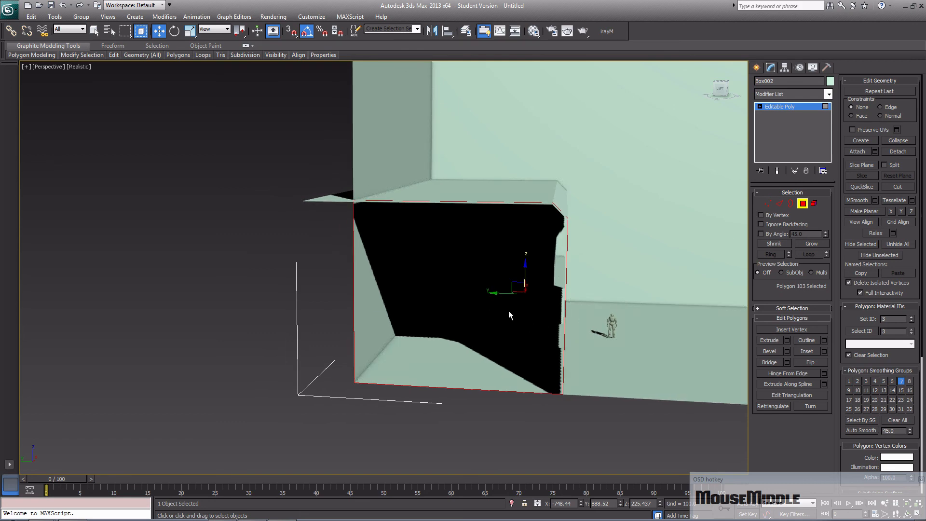
alt+middle_drag(513, 308, 410, 305)
key(Delete)
- Delete the side wall polygon that closes off the opposite end of the building shell
scroll(360, 276, down, 3)
alt+middle_drag(540, 274, 571, 287)
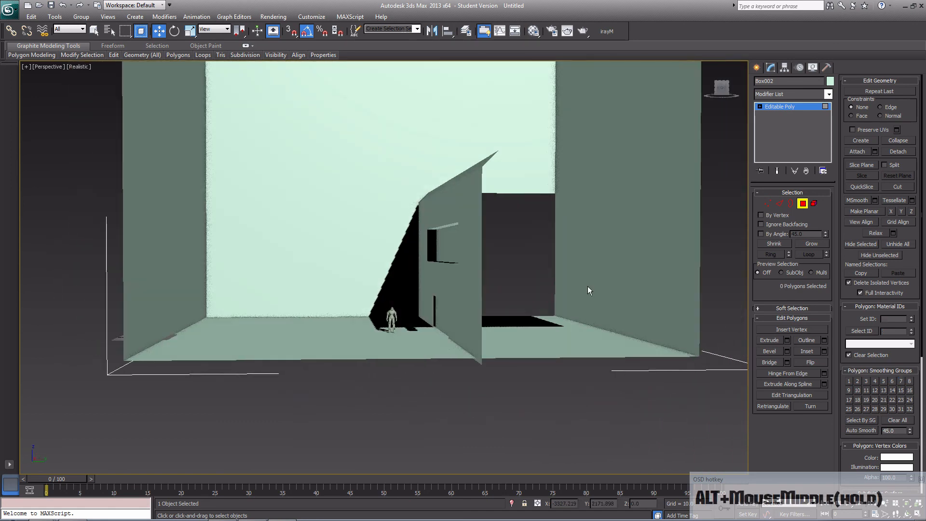
click(597, 284)
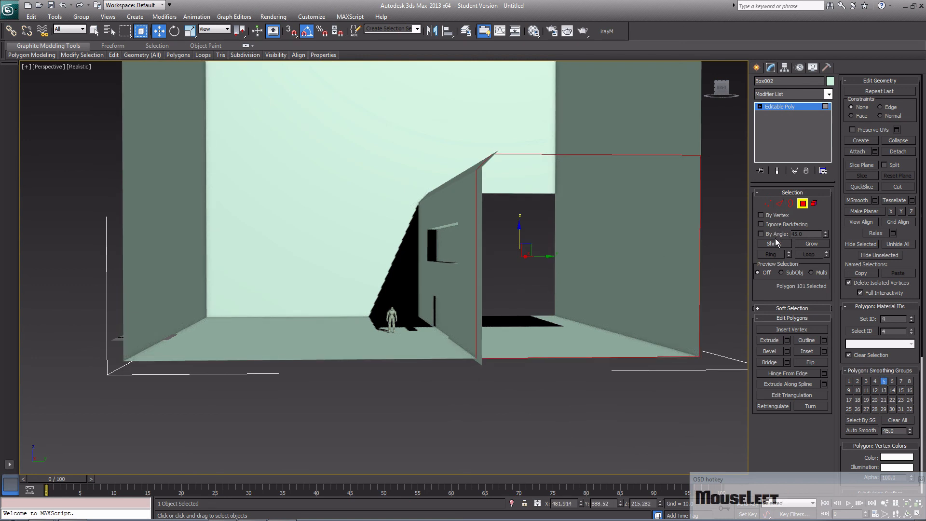
key(Delete)
- Turn on Ignore Backfacing and delete the room's lower back wall polygon behind the building shell
middle_drag(580, 274, 501, 285)
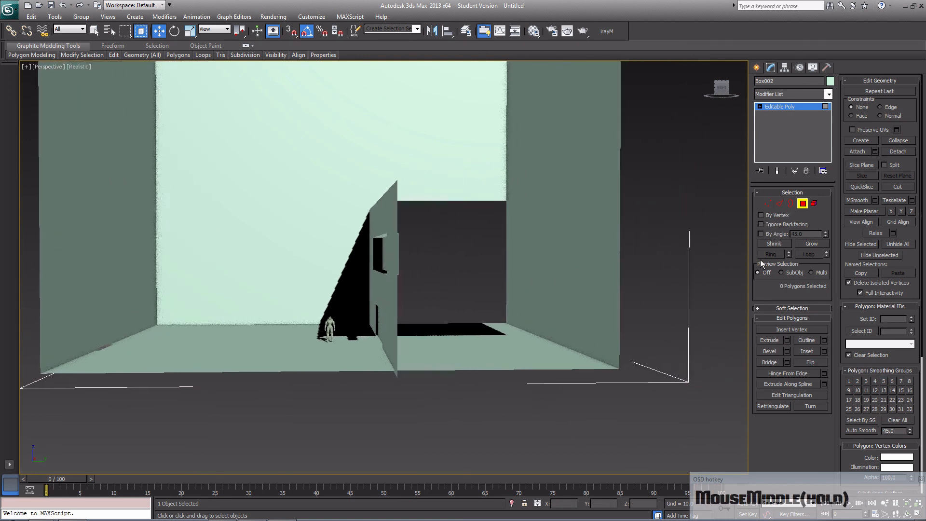
click(765, 224)
click(570, 312)
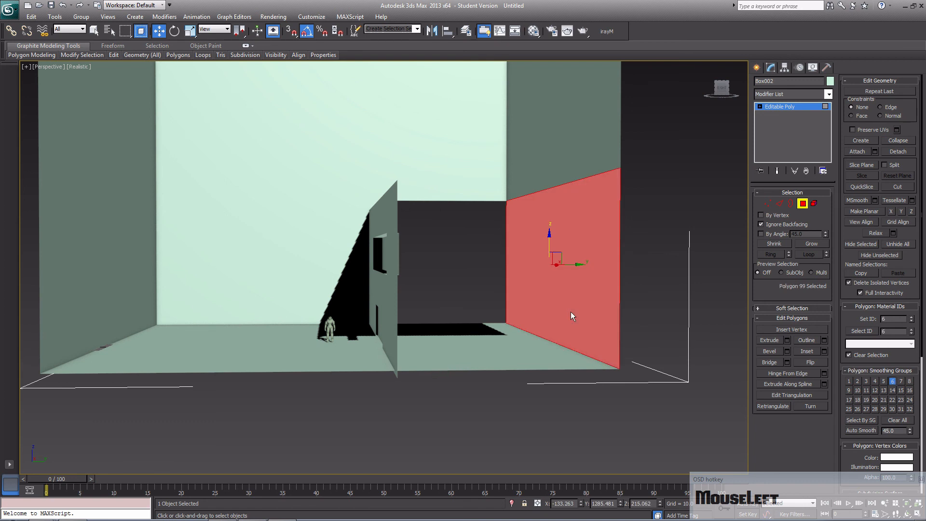
key(Delete)
- Undo the floor polygon's deletion and display the shaded model with edged faces
key(ctrl+z)
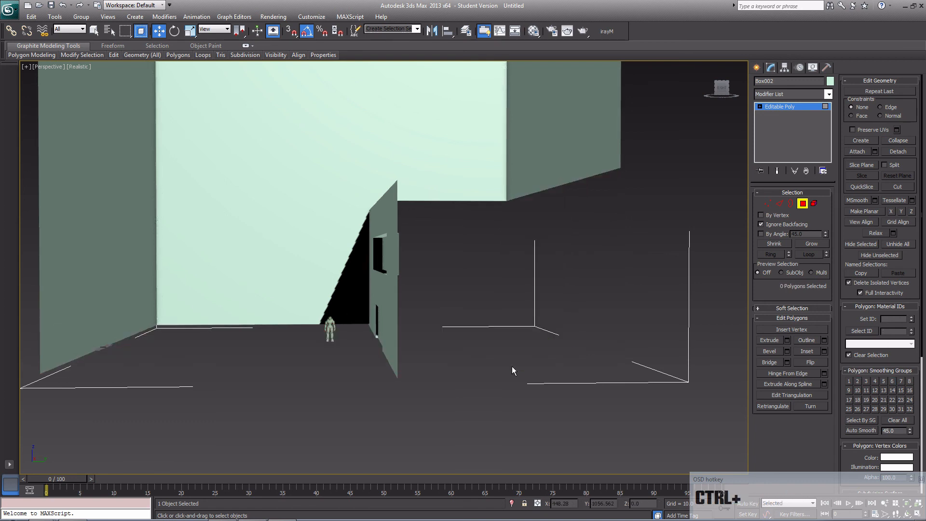
middle_drag(435, 348, 441, 325)
scroll(467, 331, up, 2)
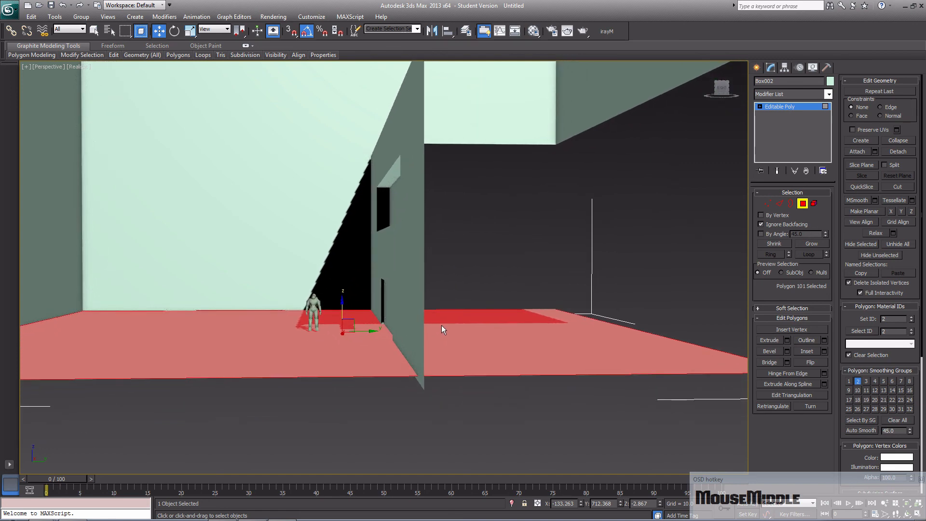
key(F3)
click(507, 398)
mouse_move(497, 400)
alt+middle_down()
mouse_move(505, 400)
mouse_move(496, 392)
alt+middle_up()
key(F4)
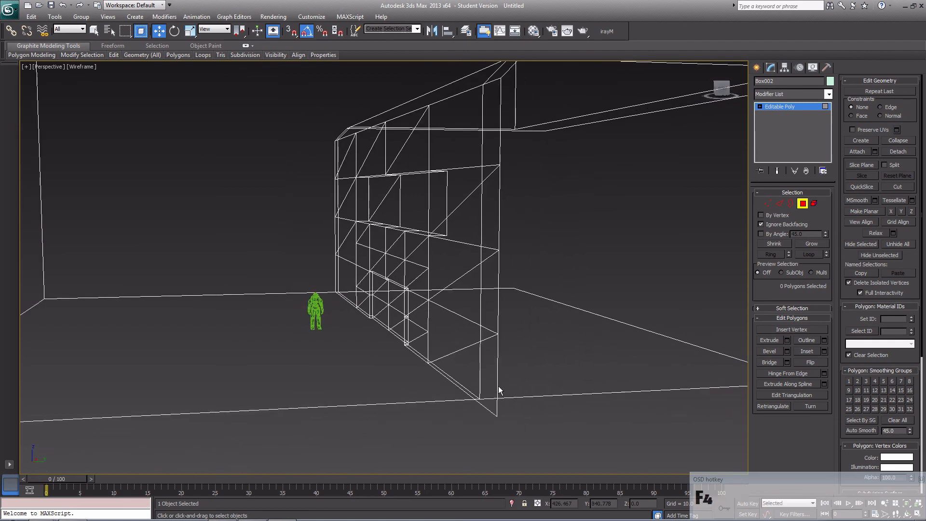
key(F3)
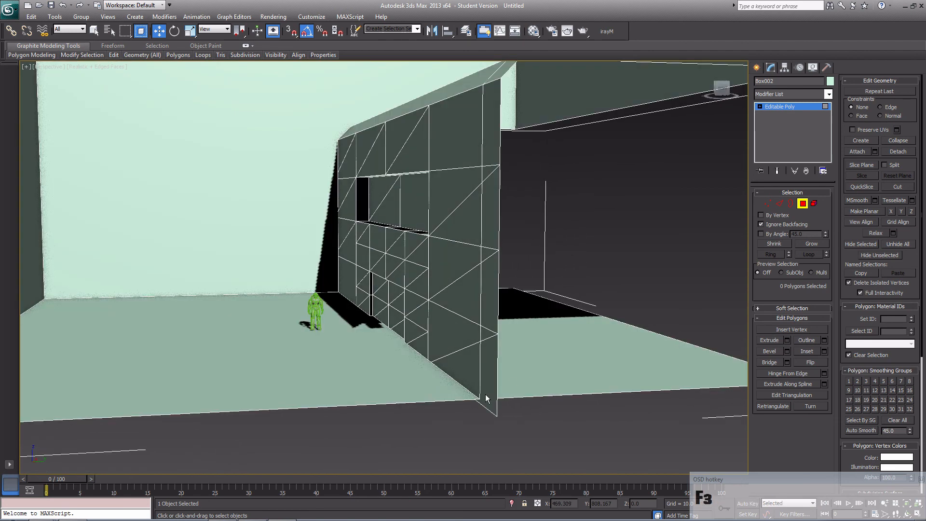
key(F4)
key(F4)
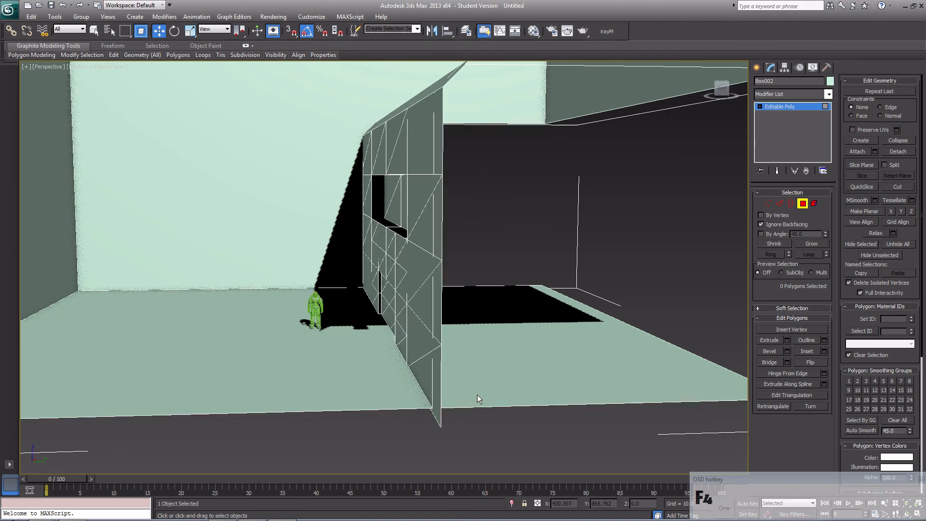
- Delete the bevel and roof polygons of the shell that stick out past the room's walls
alt+middle_drag(419, 371, 502, 260)
click(239, 248)
key(Delete)
click(225, 221)
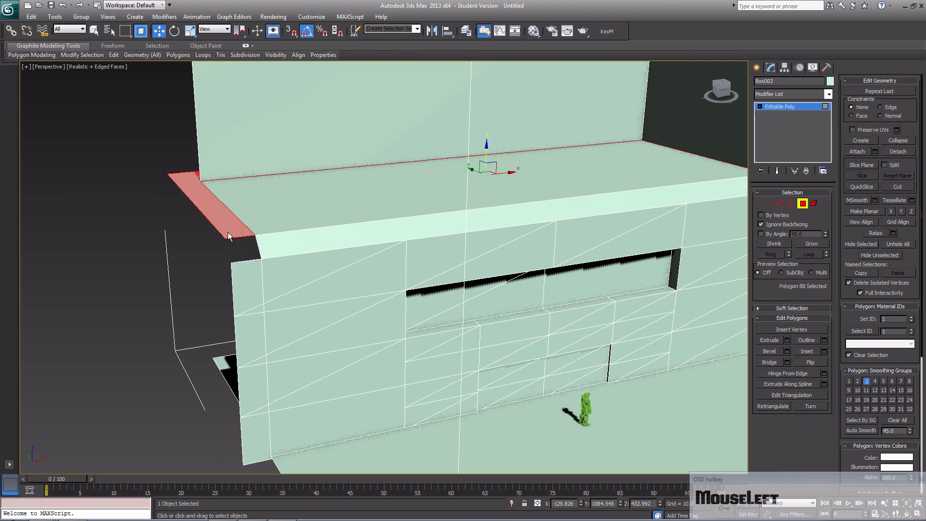
key(Delete)
- Delete the front wall's polygons that protrude past the side wall at the near end of the shell
middle_drag(241, 235, 244, 242)
click(247, 287)
key(Delete)
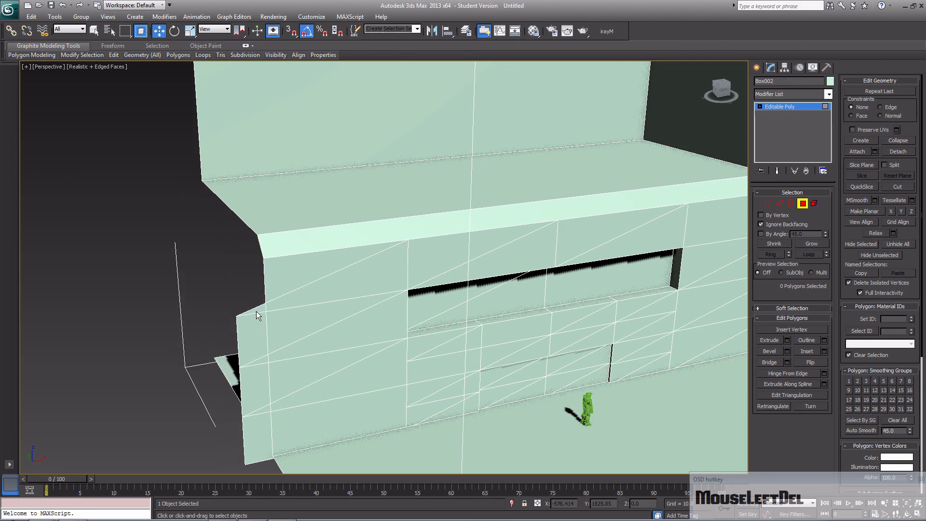
click(253, 333)
key(Delete)
click(254, 362)
click(255, 365)
key(Delete)
click(256, 381)
key(Delete)
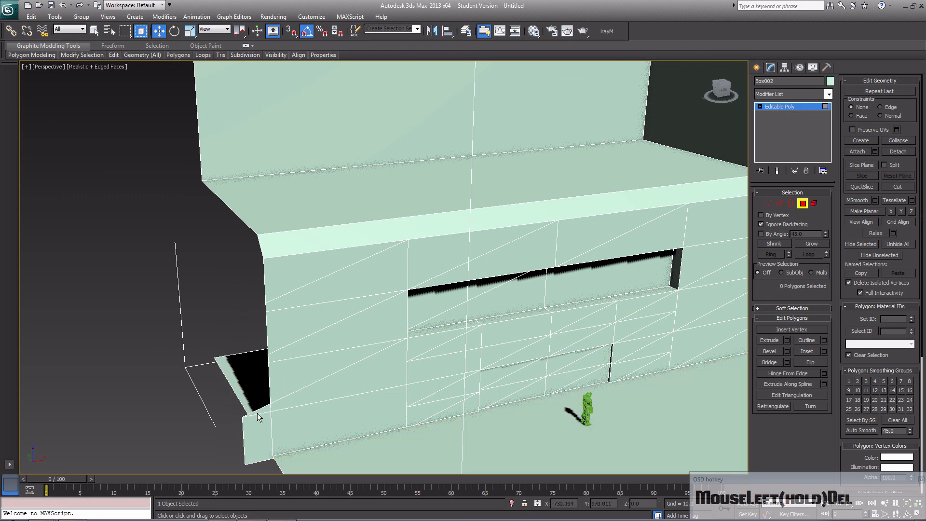
click(260, 428)
key(Delete)
click(259, 412)
key(Delete)
- Delete the matching protruding polygons at the other end of the shell's front wall
middle_drag(288, 389, 301, 328)
alt+middle_drag(399, 347, 193, 280)
middle_drag(579, 362, 407, 367)
click(427, 356)
key(Delete)
click(423, 313)
key(Delete)
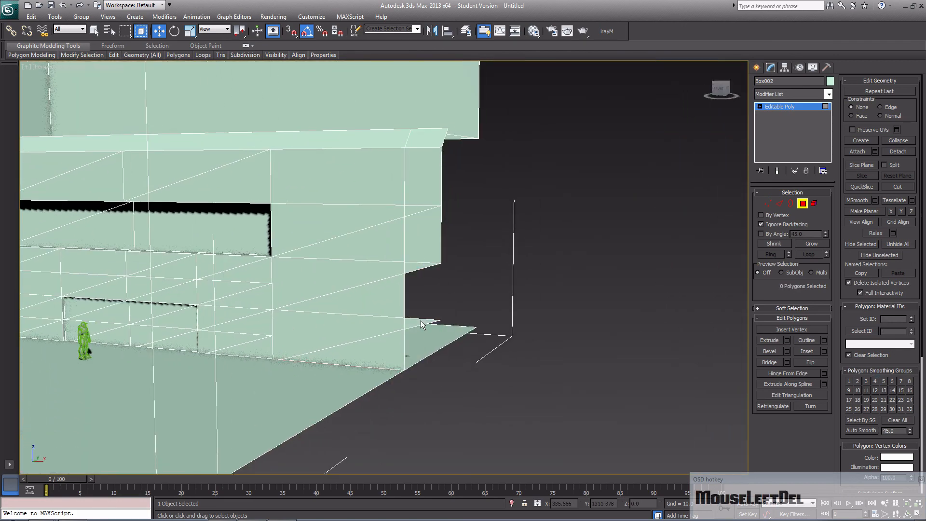
click(423, 256)
key(Delete)
click(421, 266)
key(Delete)
click(426, 200)
key(Delete)
- Try lowering the floor polygon away from the front wall's bottom edge, and undo the move
alt+middle_drag(440, 184, 479, 246)
alt+middle_drag(429, 273, 424, 310)
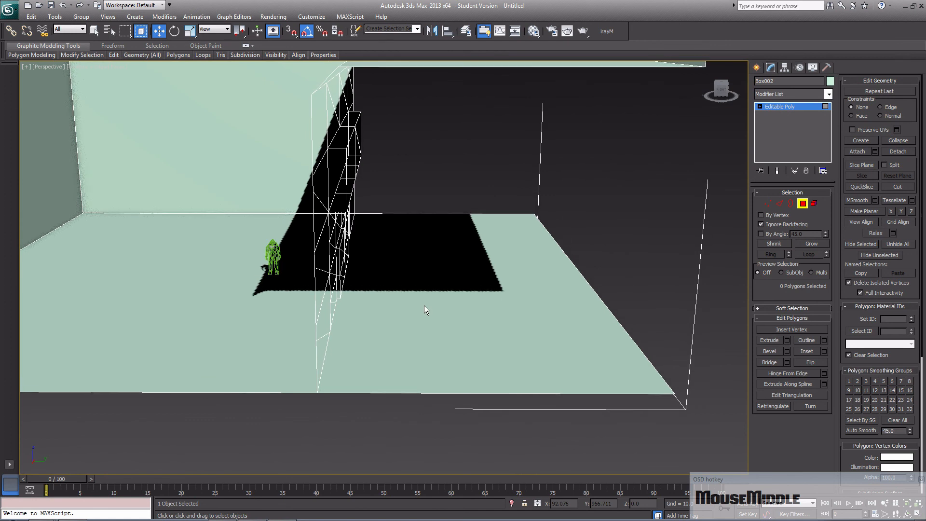
click(424, 306)
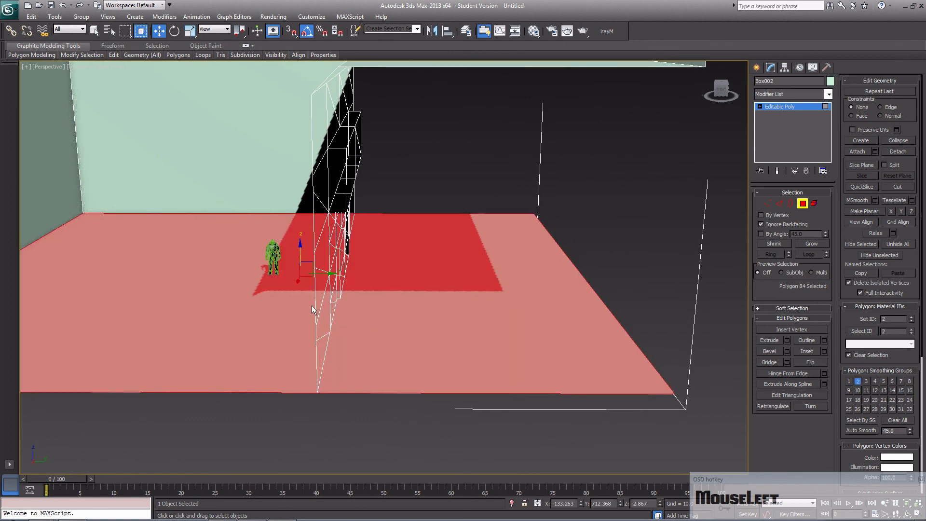
drag(301, 250, 303, 304)
alt+middle_drag(302, 303, 464, 340)
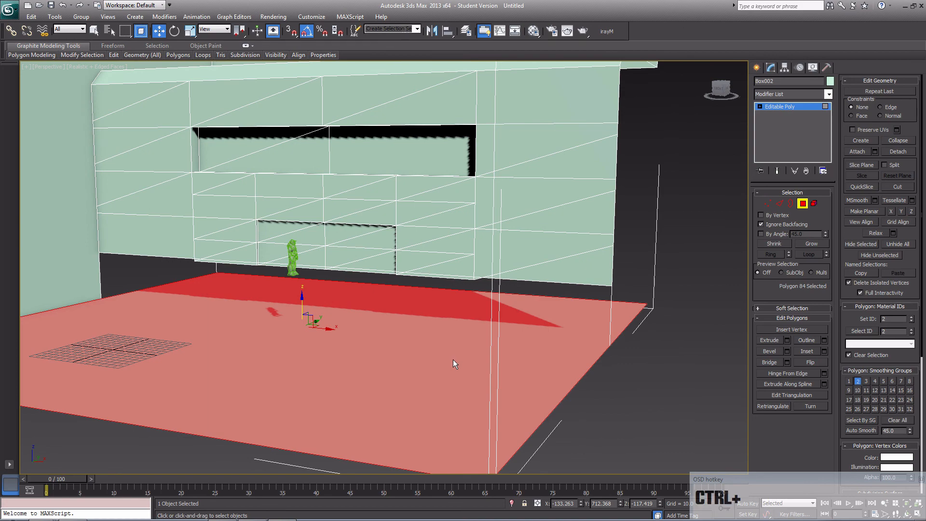
key(ctrl+z)
- Delete the front wall polygons that extend below the floor, from the wall's end up to the doorway
alt+middle_drag(452, 359, 436, 349)
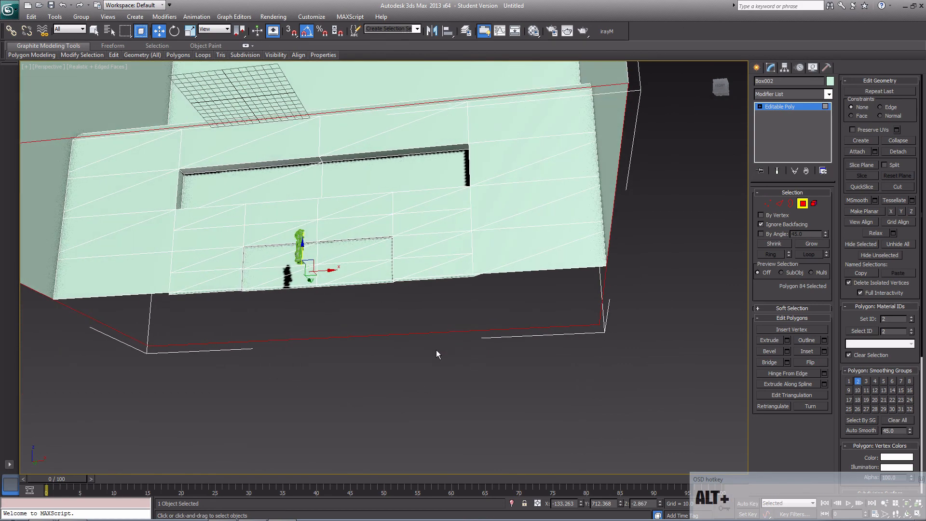
middle_drag(309, 326, 358, 352)
scroll(352, 352, up, 3)
middle_drag(258, 364, 229, 341)
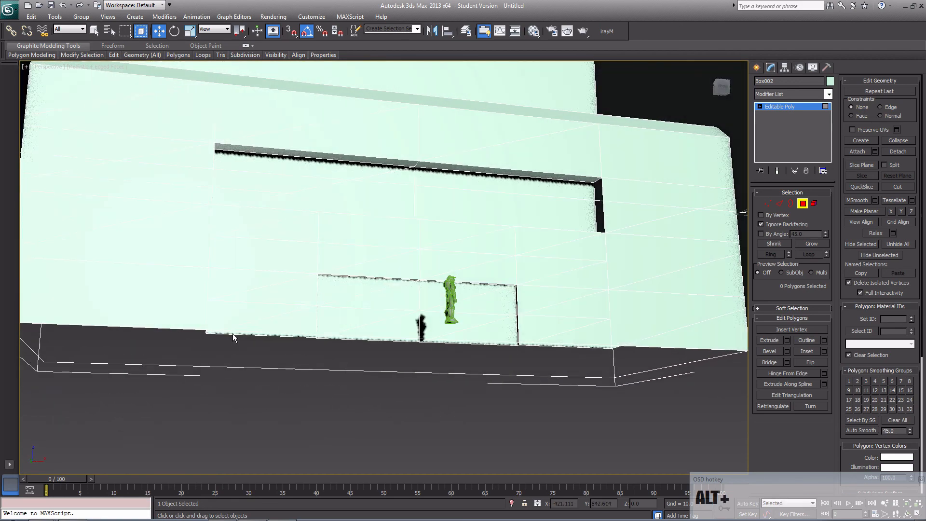
click(232, 334)
key(Delete)
click(207, 331)
key(Delete)
click(307, 344)
key(Delete)
click(326, 338)
key(Delete)
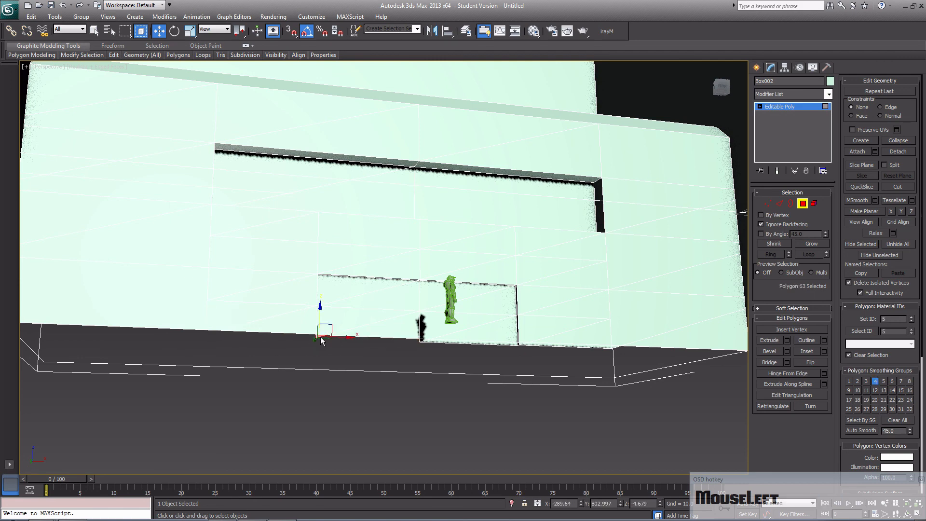
- Switch region selection to Crossing and box-select the remaining polygons along the front wall's bottom edge below the floor
middle_drag(403, 345, 289, 332)
alt+middle_drag(305, 363, 480, 387)
click(624, 387)
drag(624, 386, 277, 319)
key(Delete)
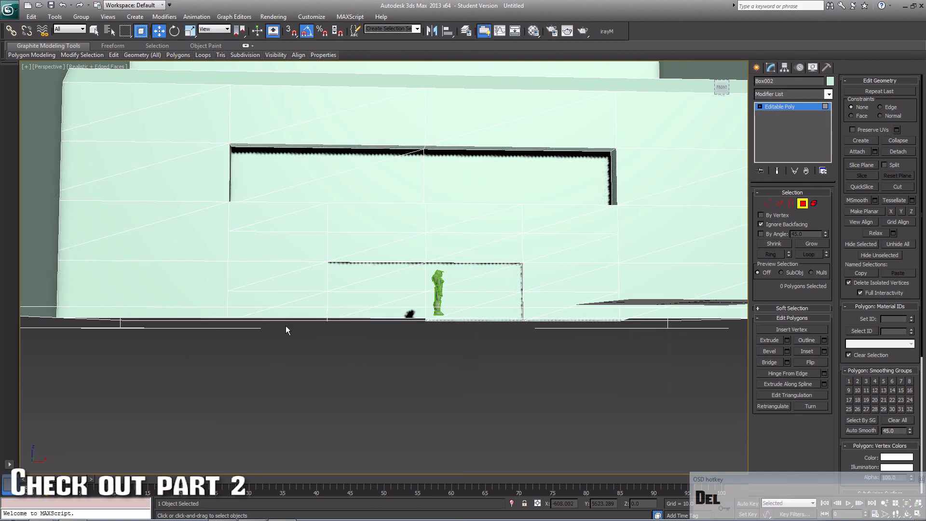
click(141, 32)
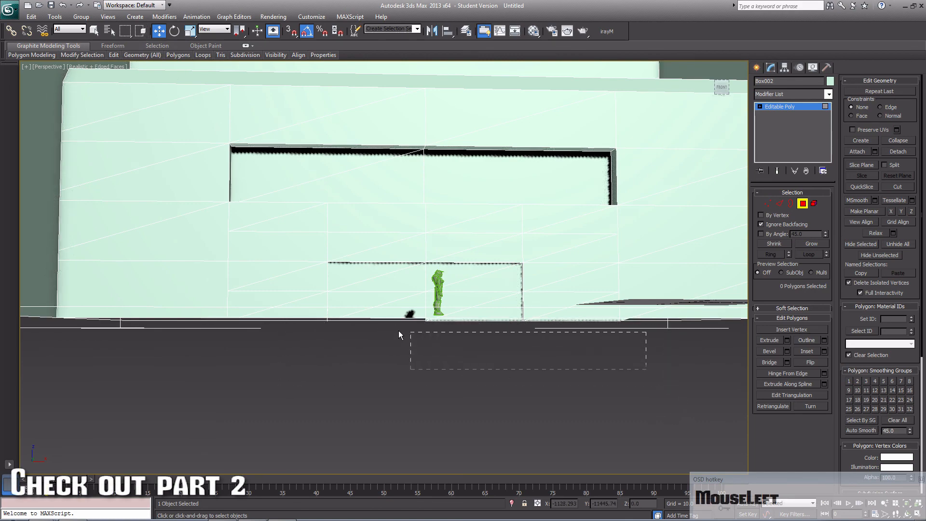
drag(399, 331, 267, 323)
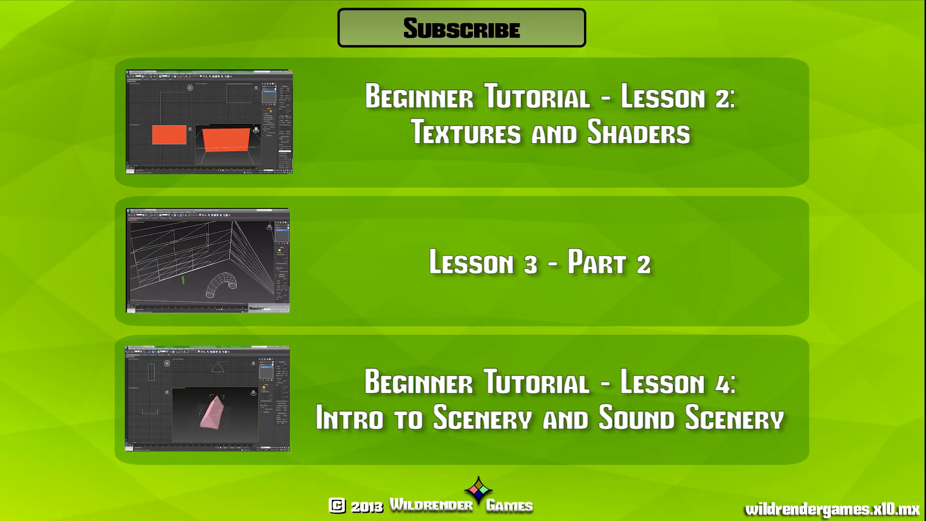